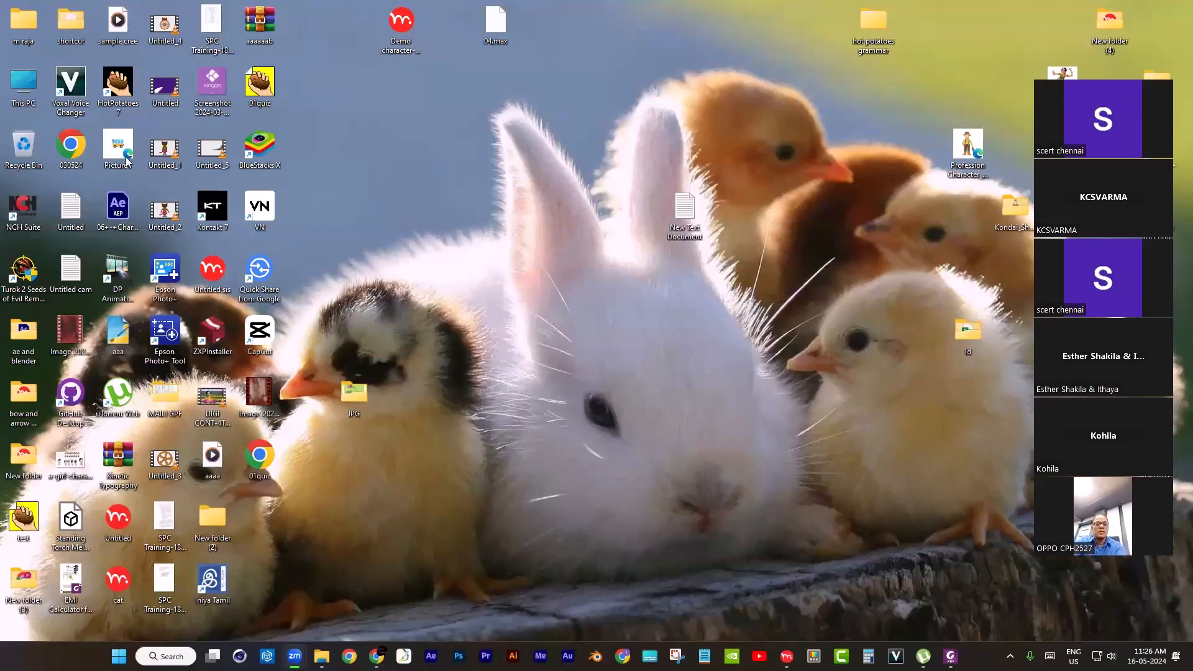
- Launch Hot Potatoes 7 and place its launcher window in the middle of the desktop
double_click(124, 89)
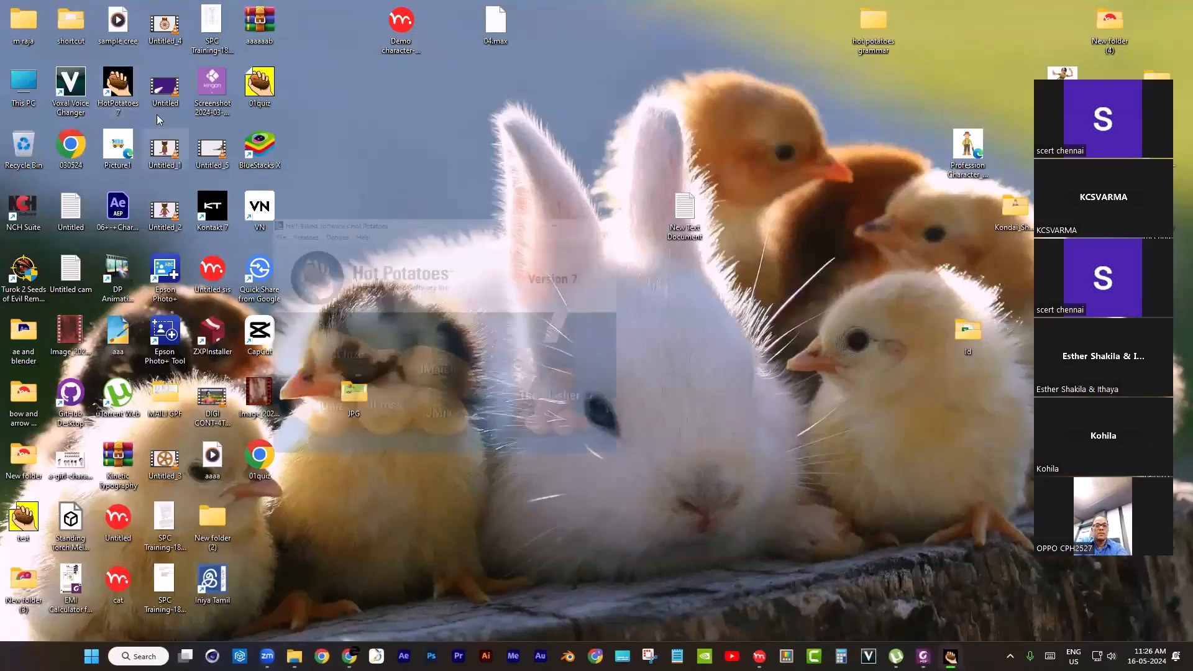
drag(500, 213, 744, 150)
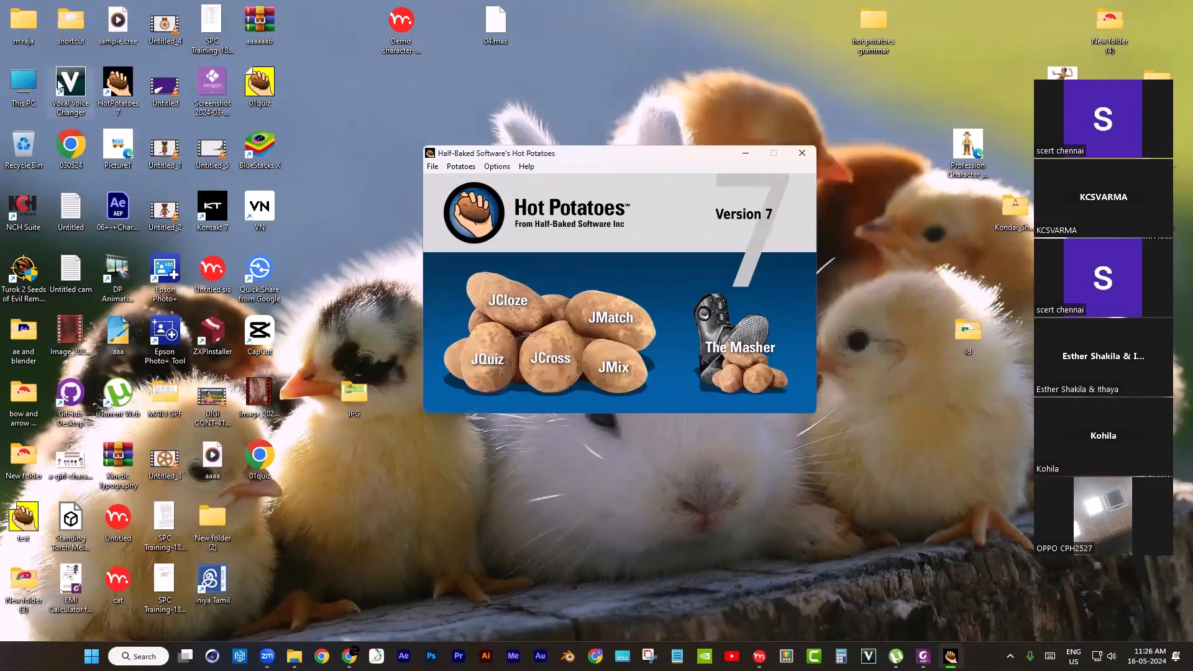
- View the test quiz page stored in the Pictures folder in the browser, and close the page and the folder window
double_click(24, 87)
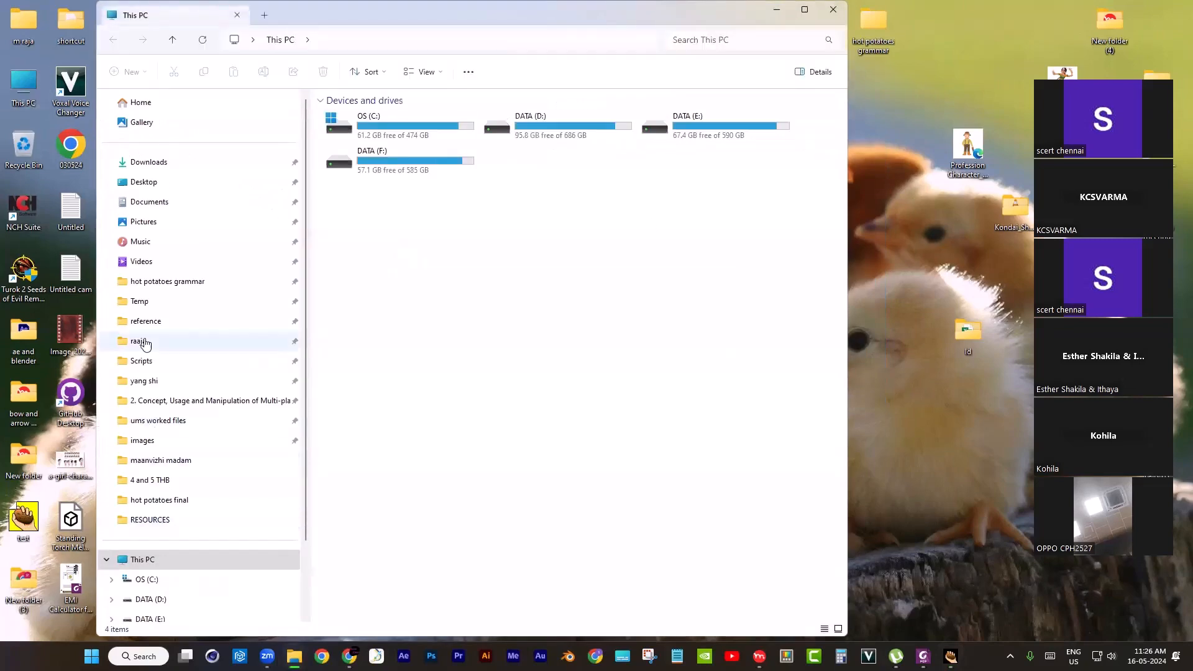
click(164, 221)
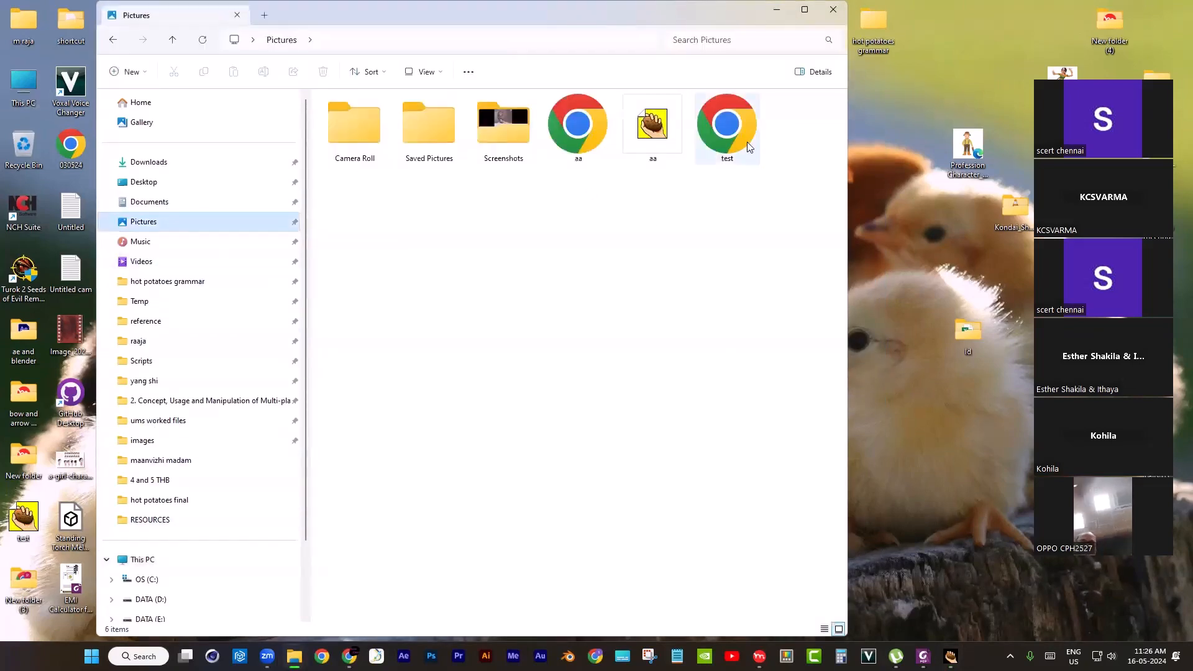
double_click(725, 128)
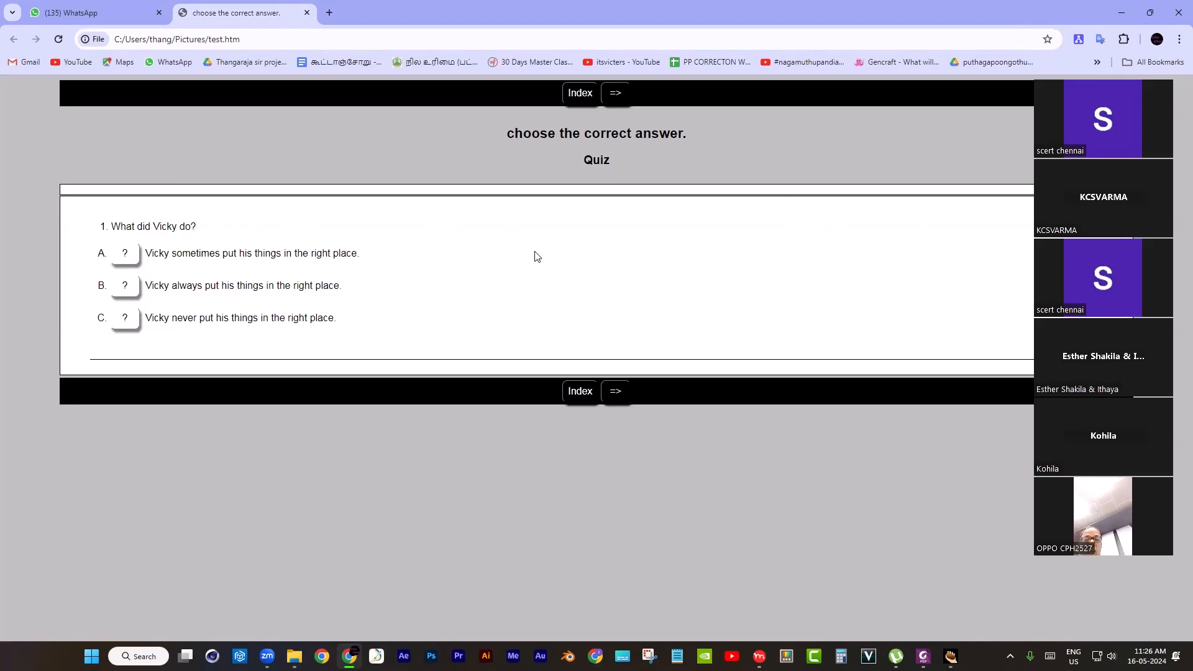
click(306, 14)
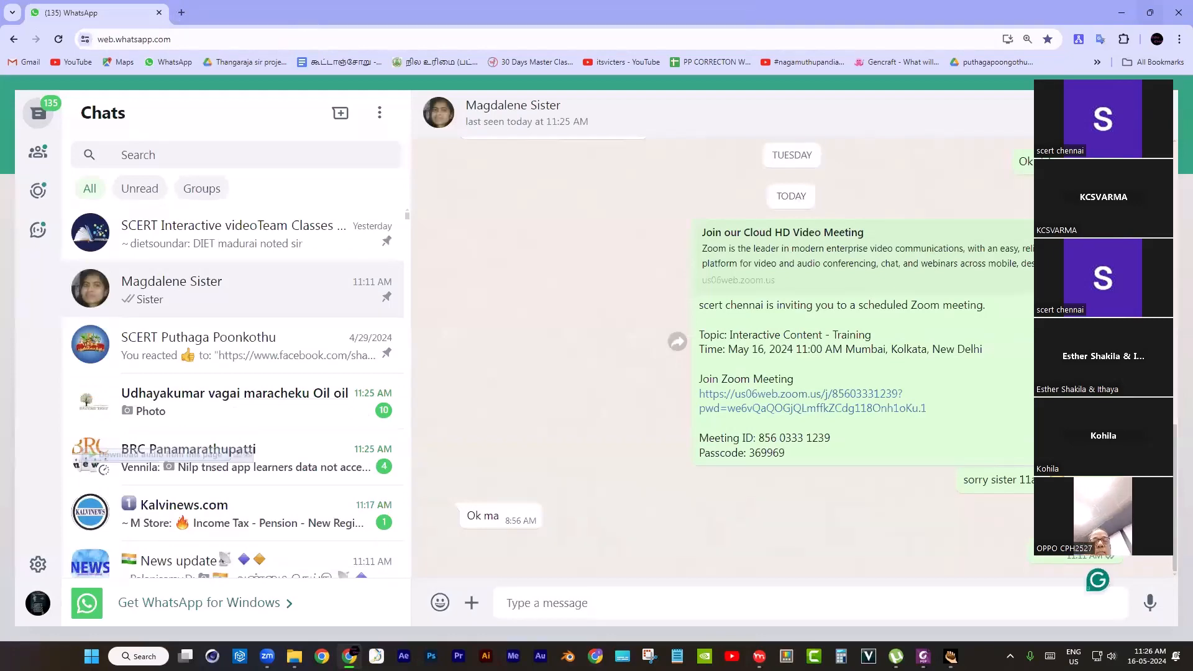
click(1110, 7)
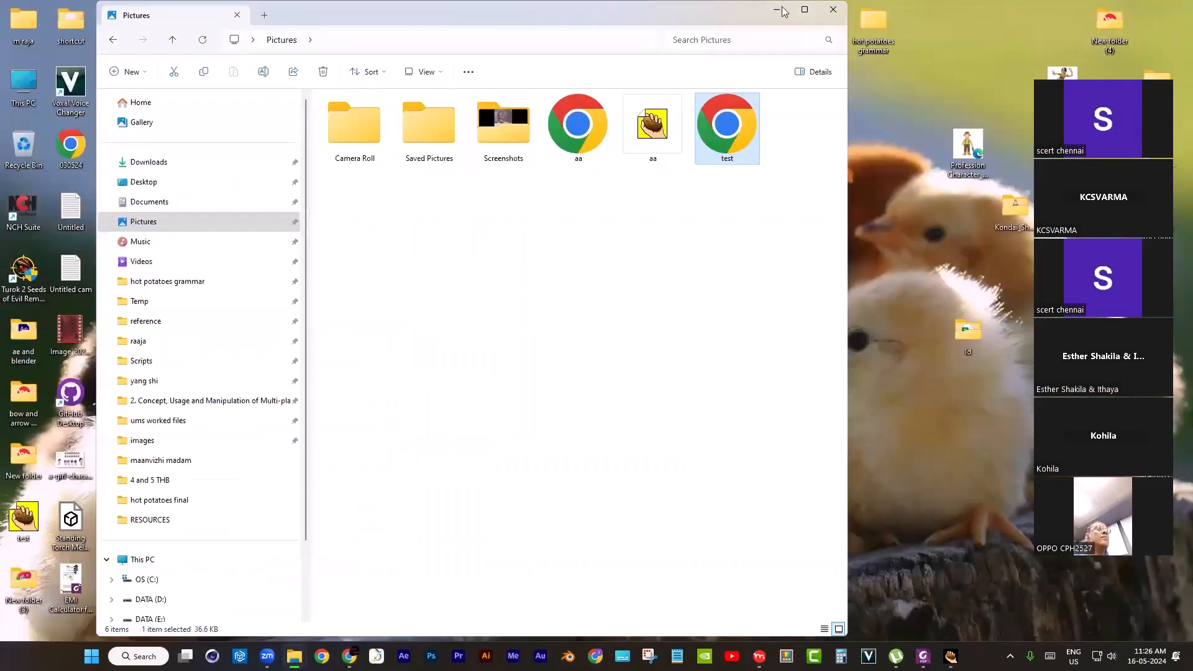
drag(782, 7, 698, 56)
click(750, 58)
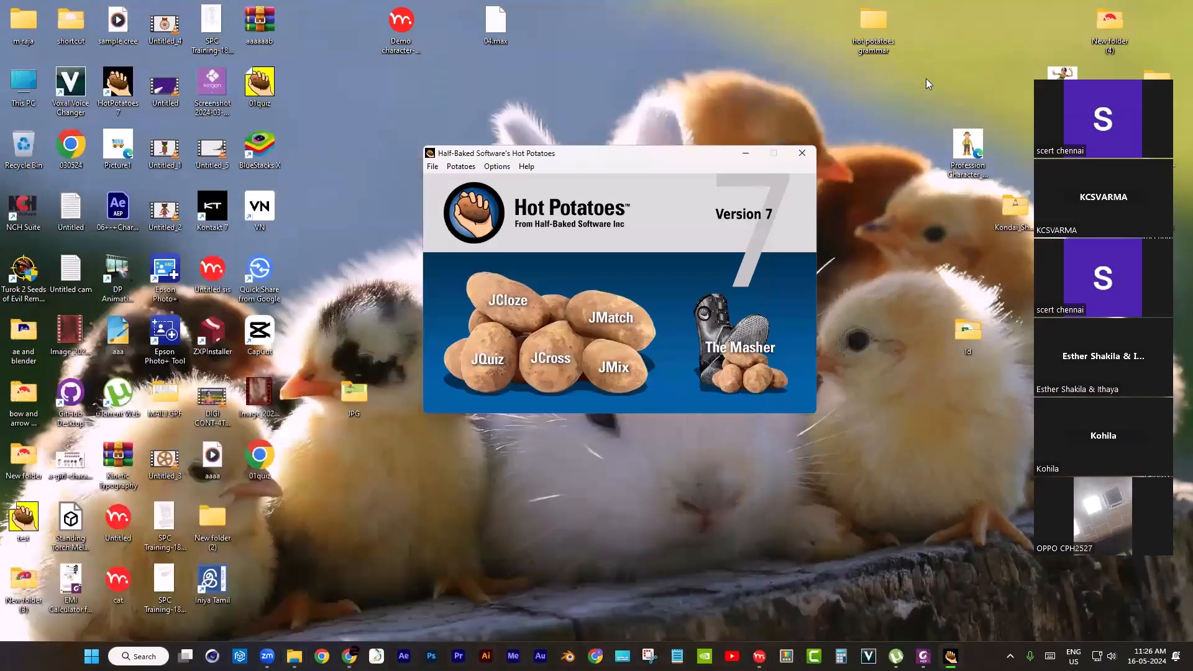
- Open index.htm from ee_4th_english_tamil_title.zip, found in the hot potatoes final subfolder of the desktop's hot potatoes grammar folder
click(956, 118)
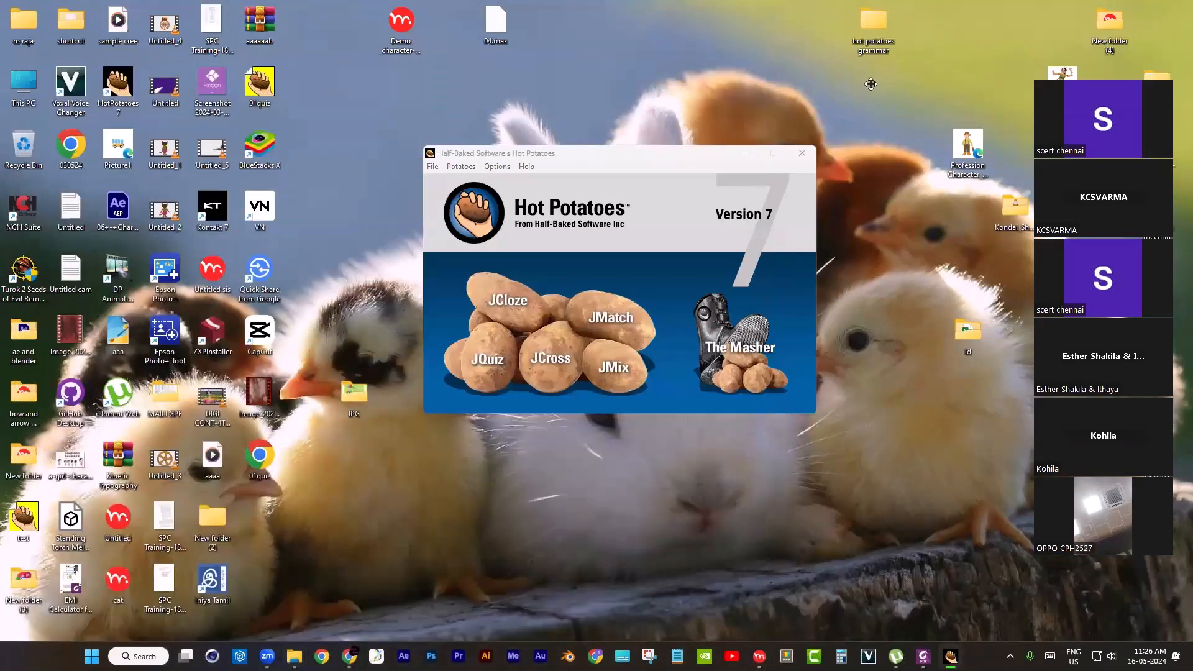
double_click(874, 26)
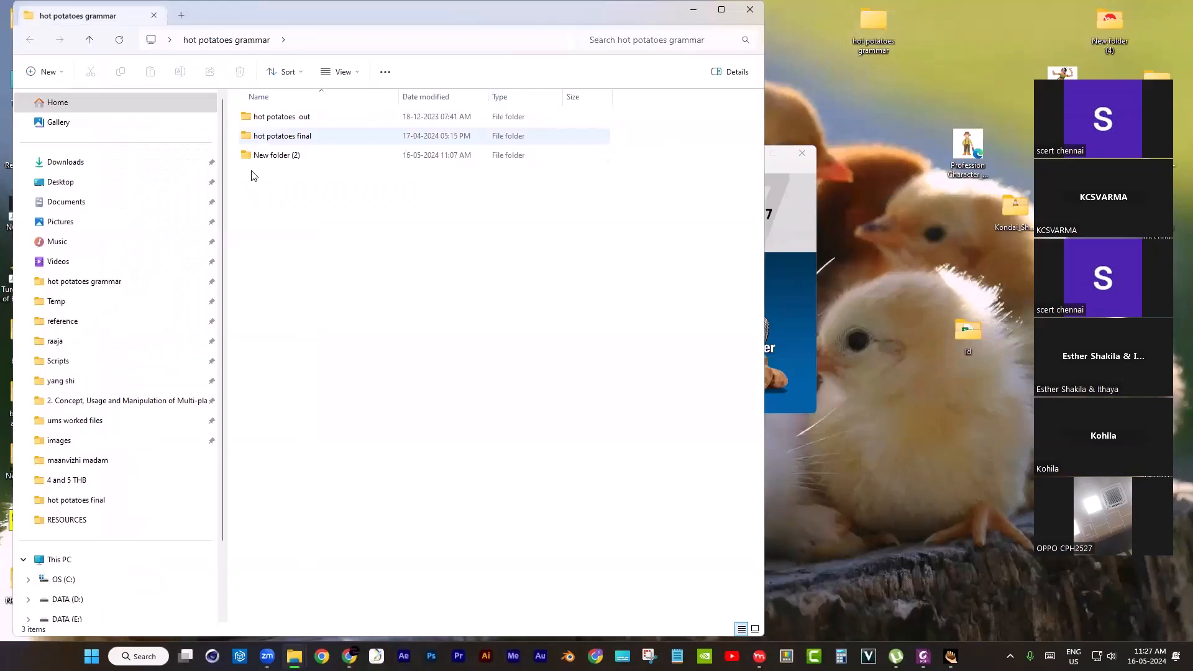
click(284, 138)
double_click(284, 138)
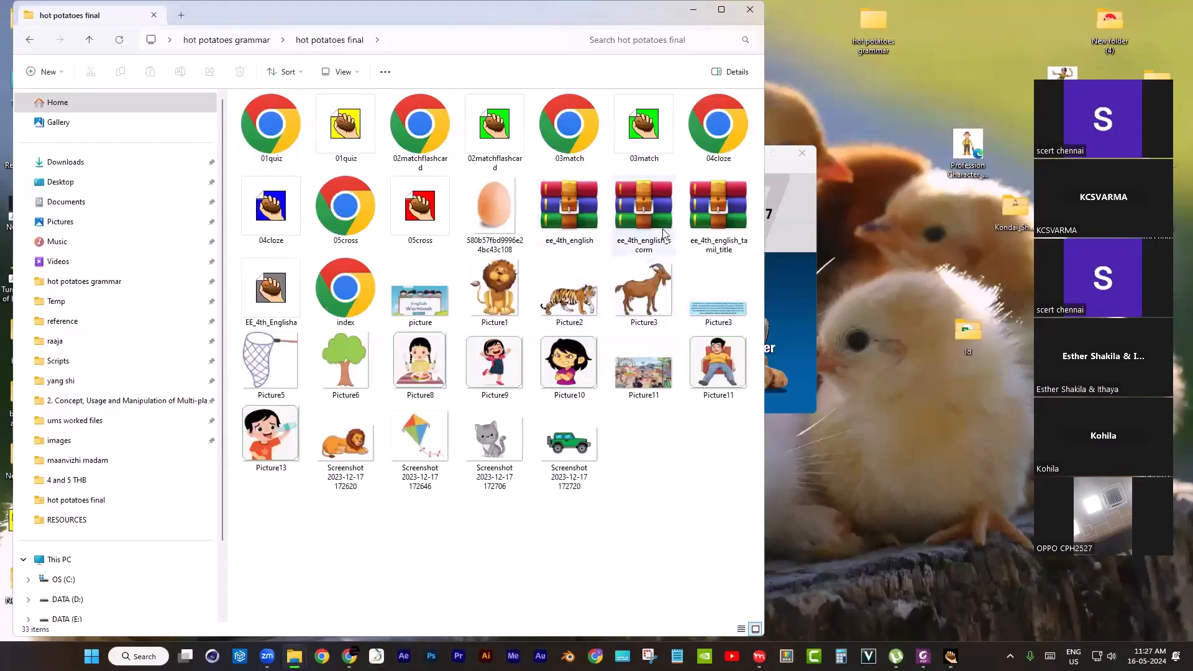
double_click(732, 222)
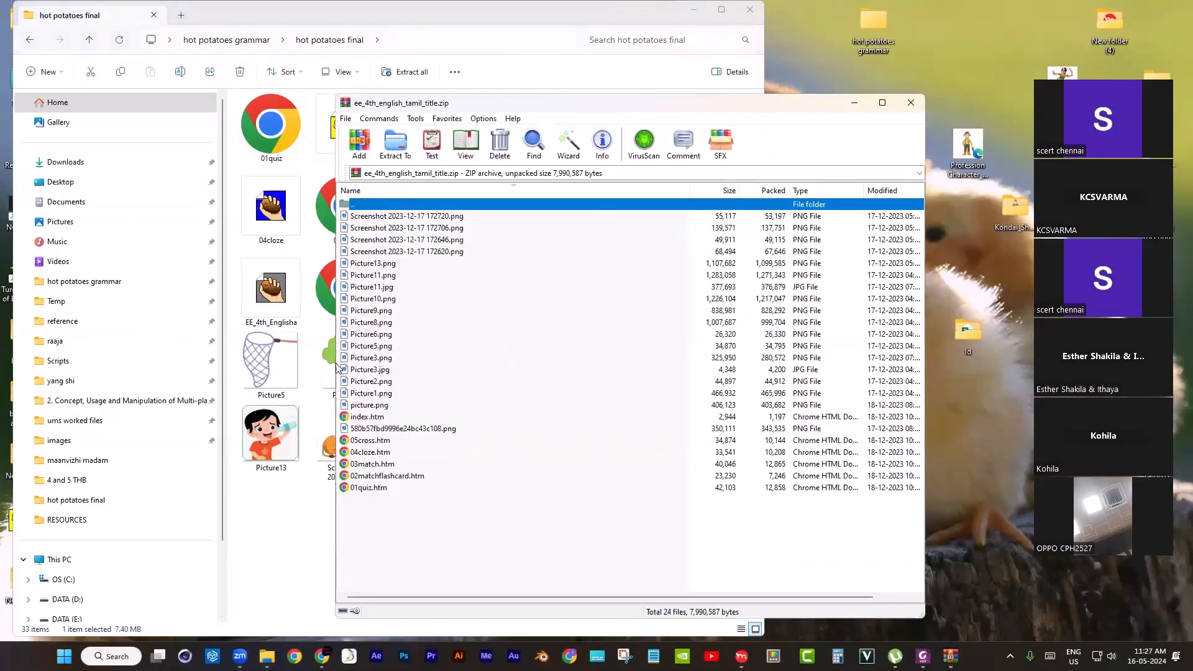
double_click(373, 419)
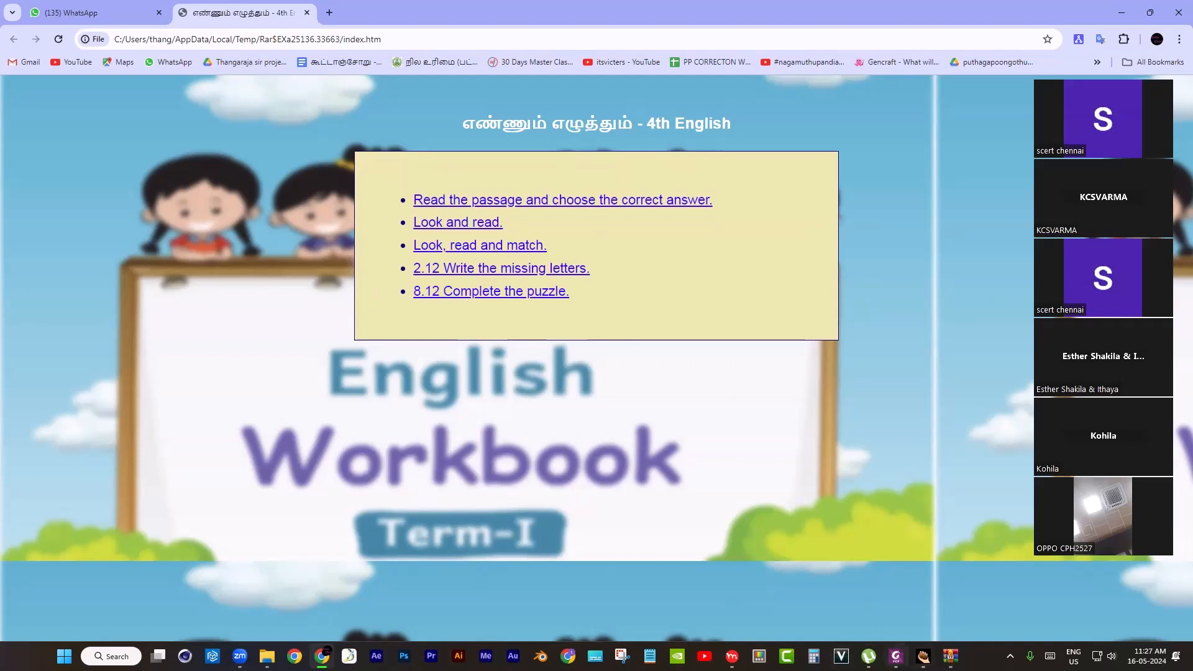
- Try the exercise "Read the passage and choose the correct answer." by answering "to a market" and advancing to question 3
mouse_move(895, 656)
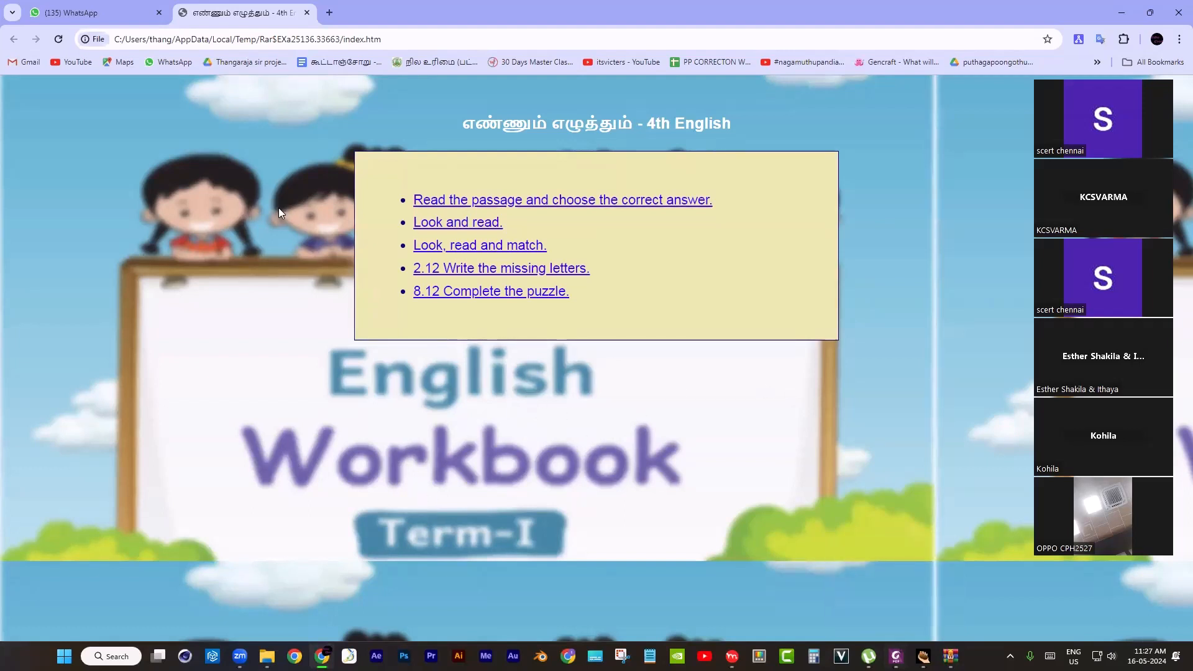
click(535, 205)
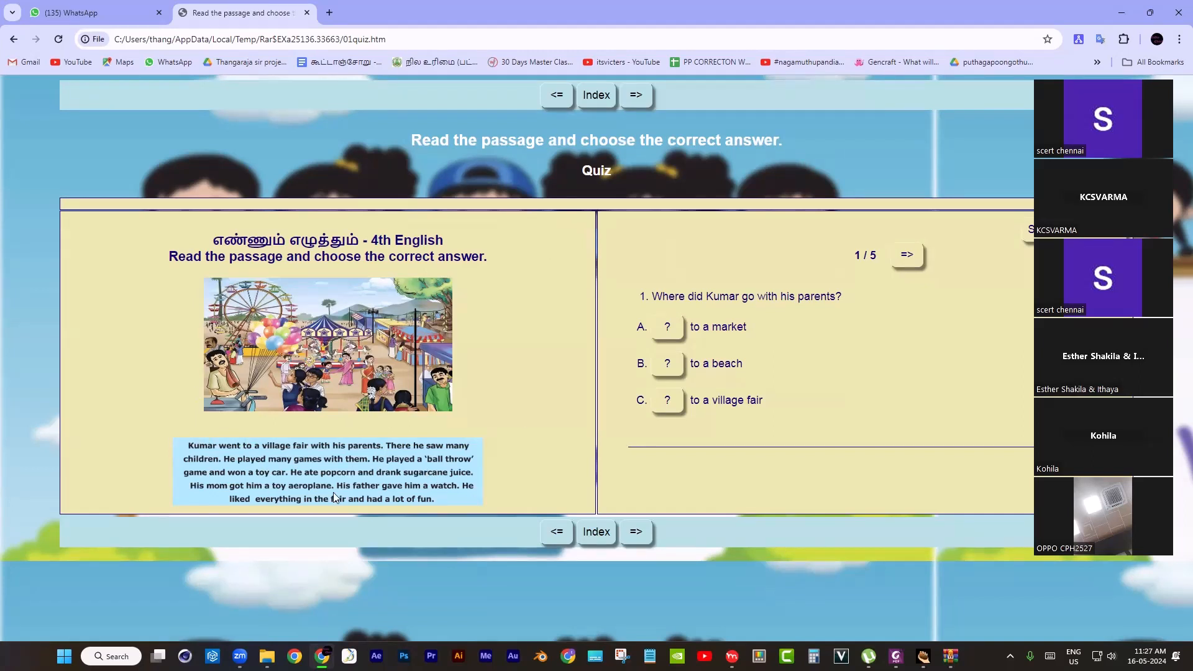
click(668, 327)
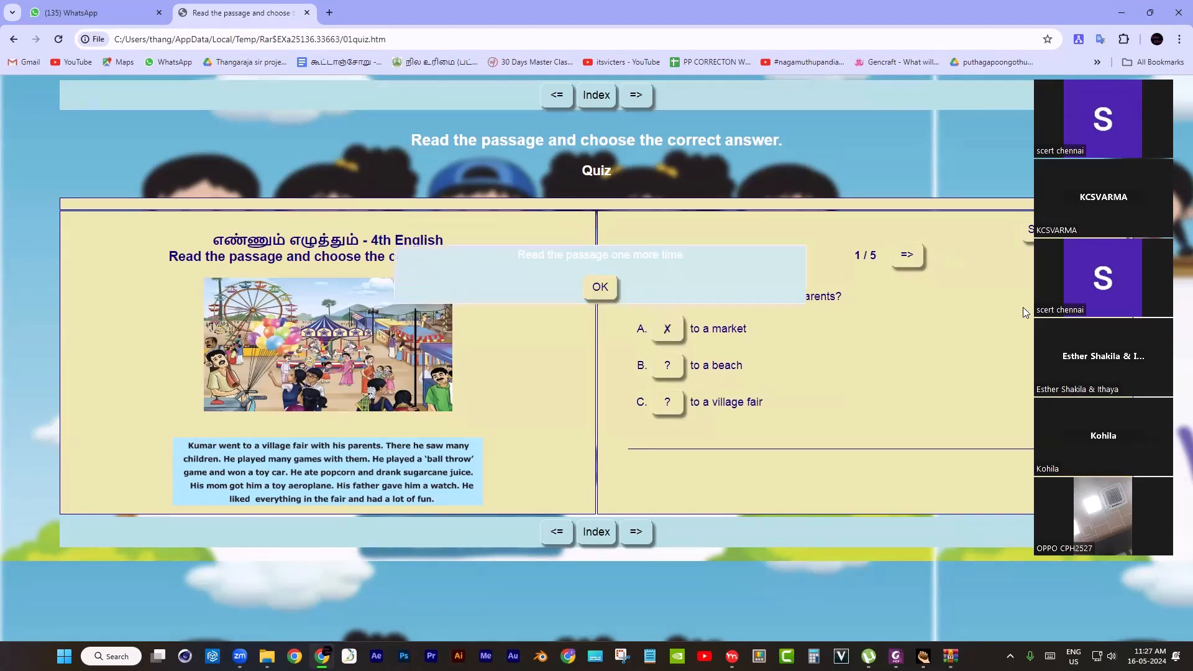
click(920, 266)
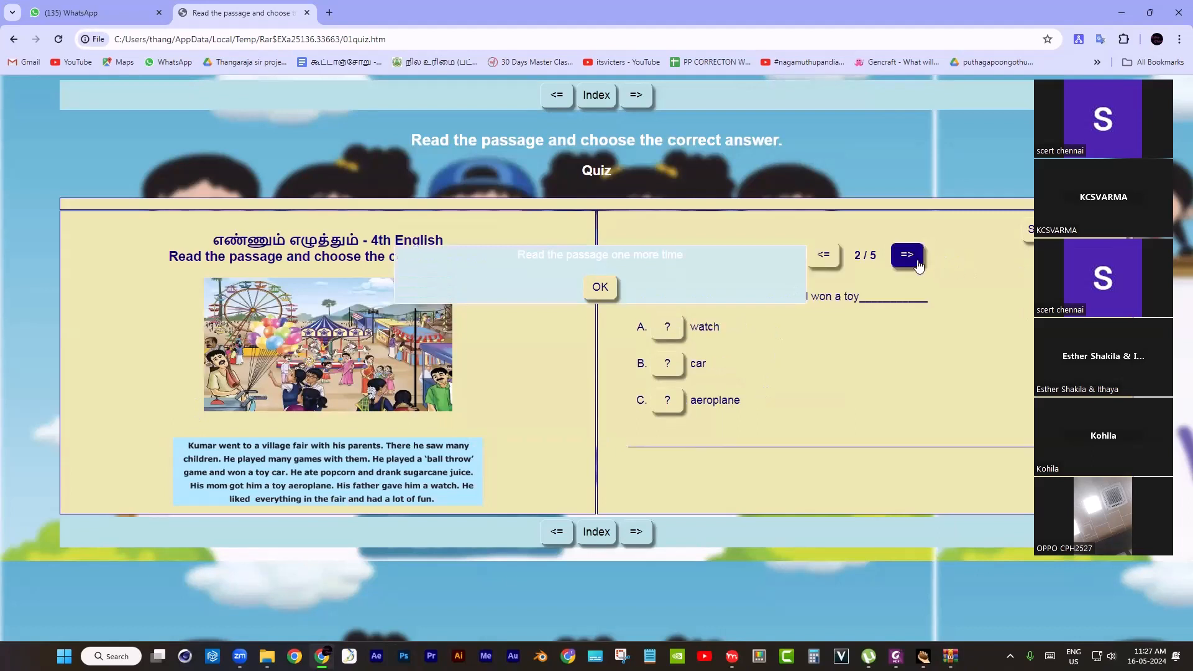
click(919, 266)
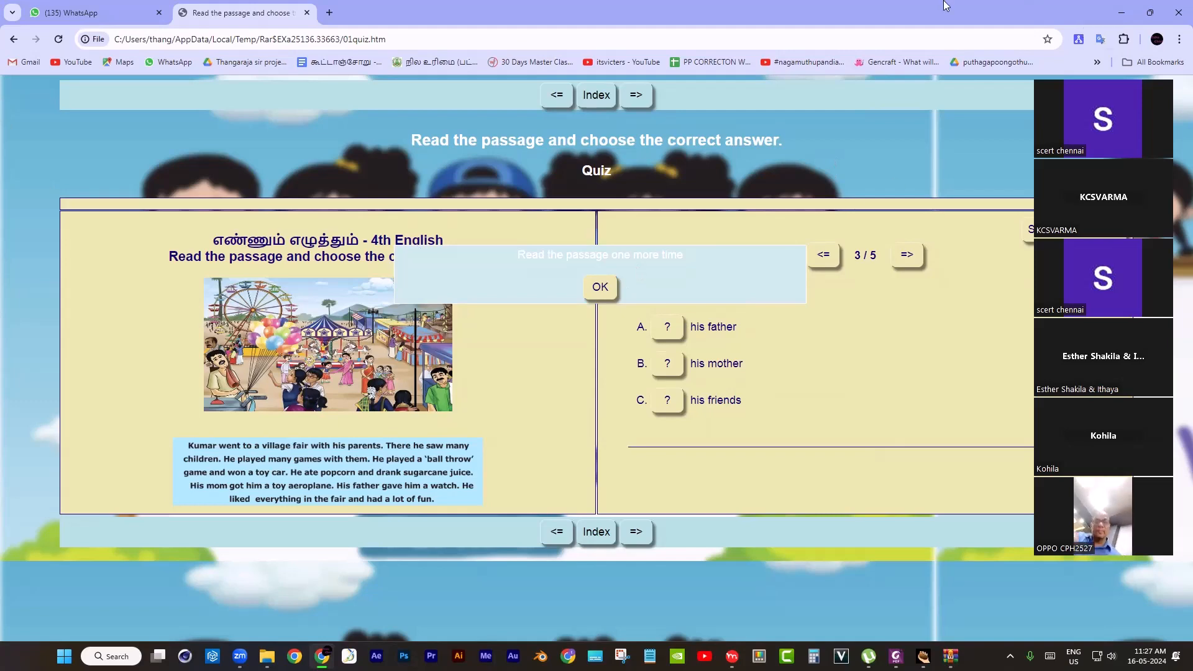
- Close the exercise page, minimize the browser, and close the archive and folder windows to return to the Hot Potatoes launcher
click(307, 12)
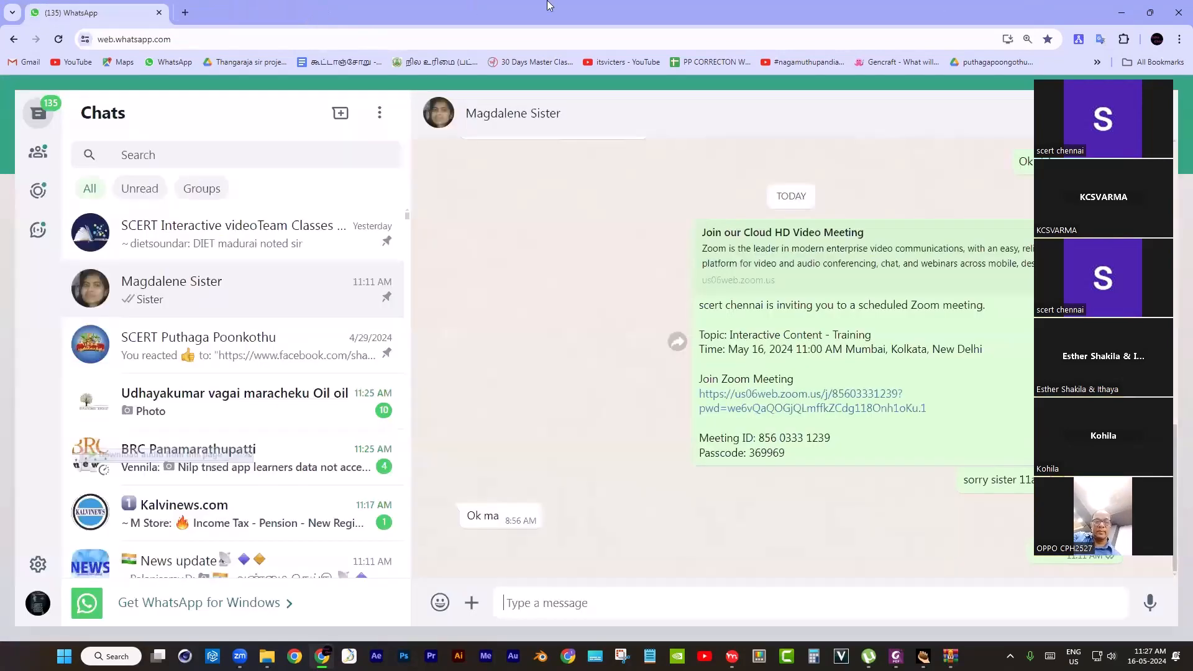
click(1123, 14)
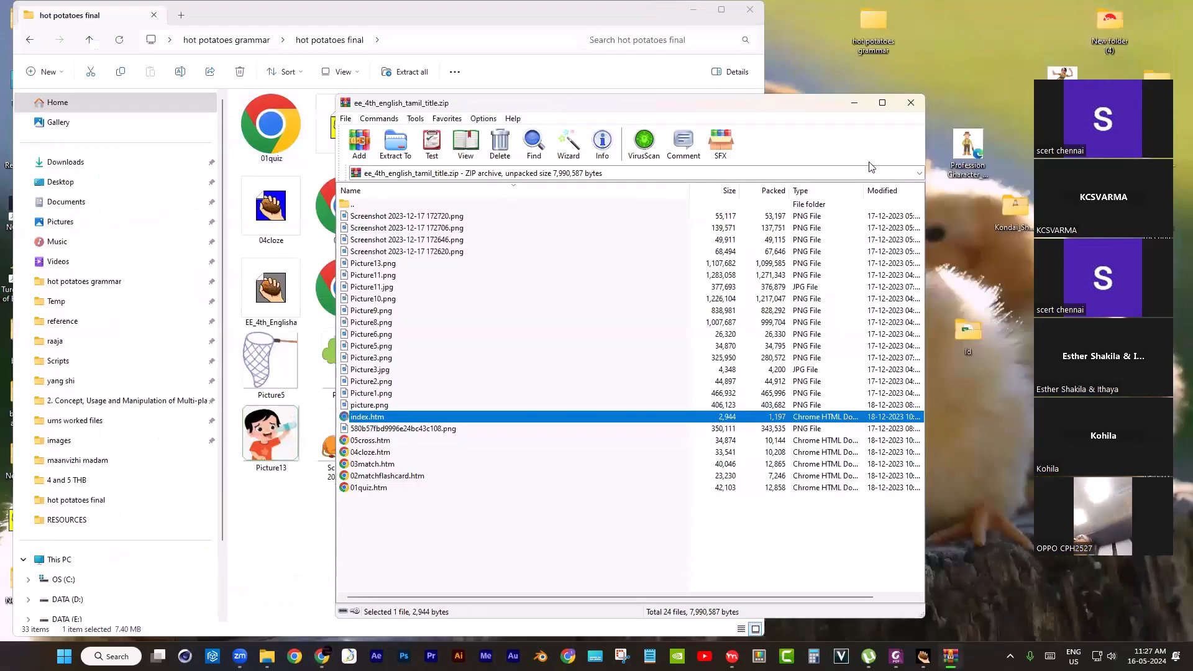
drag(491, 105, 418, 234)
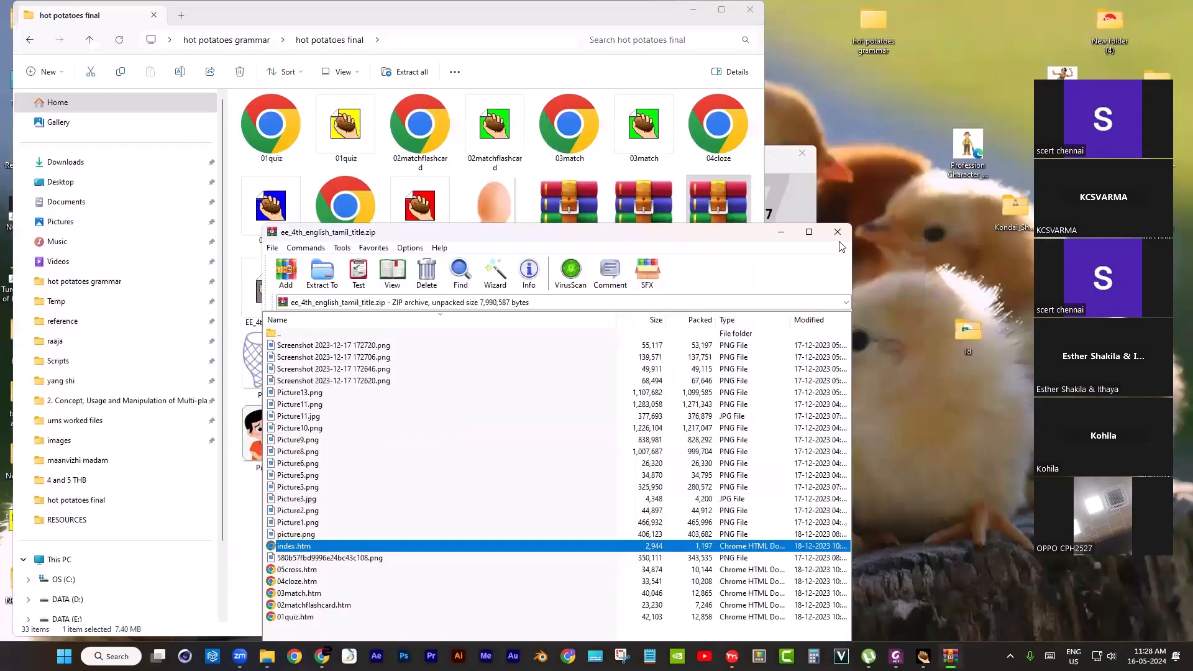
click(838, 232)
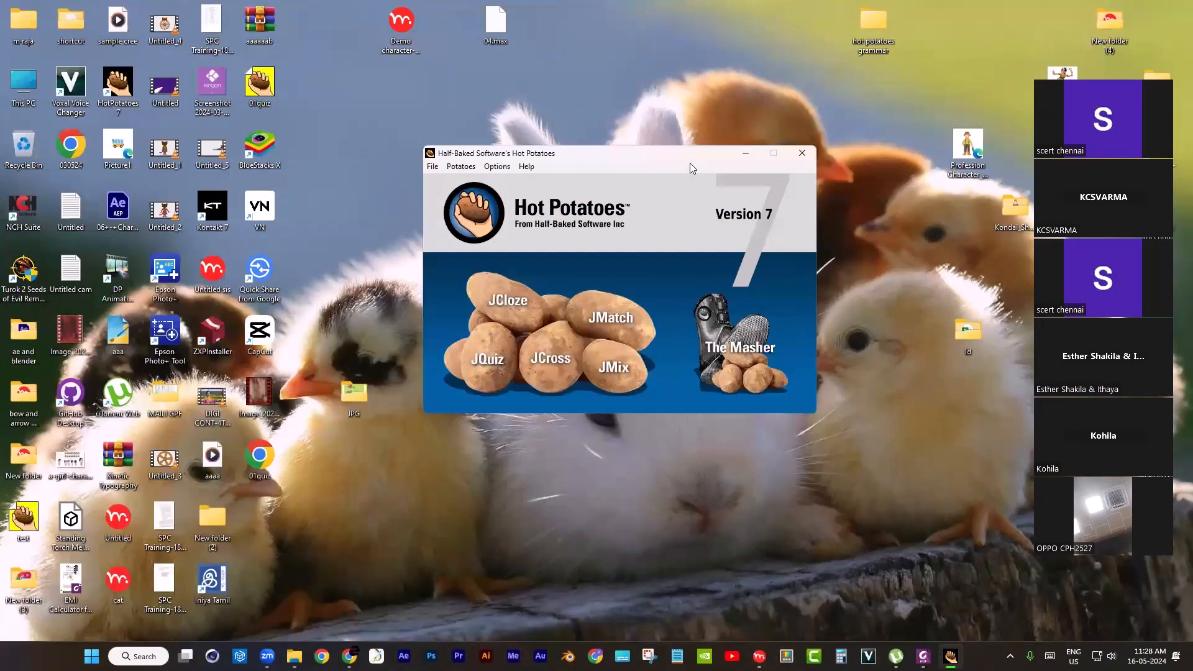
- Start JQuiz from the Hot Potatoes launcher and restore its maximized window to a smaller size with the Settings column in view
click(483, 358)
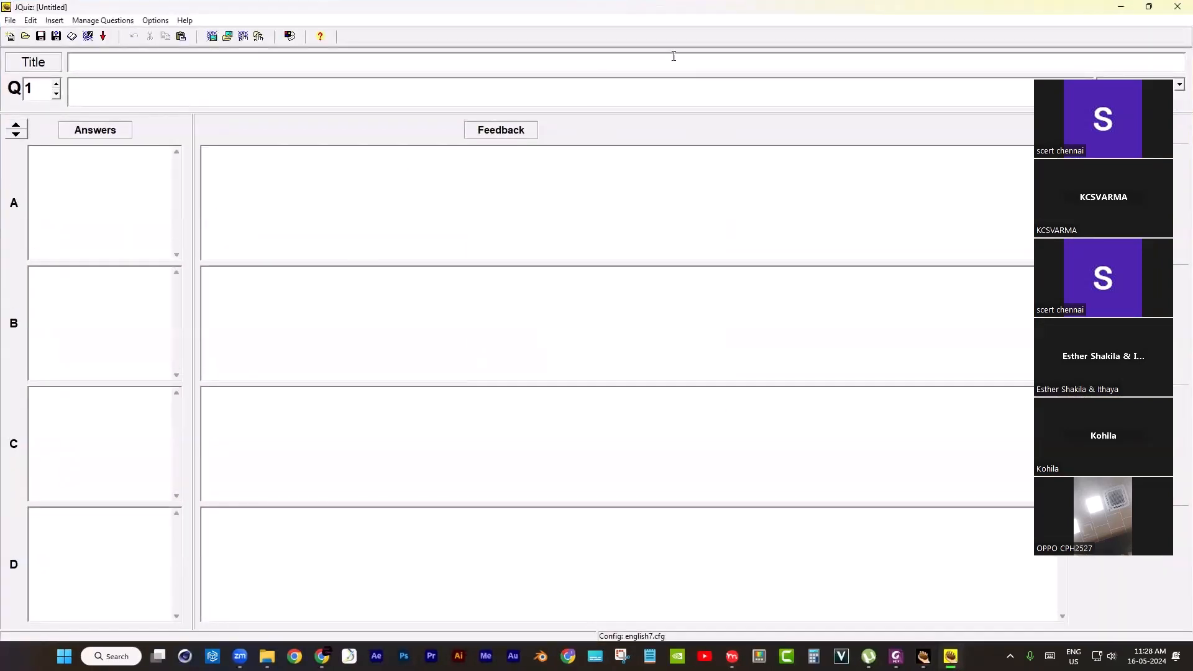
double_click(615, 18)
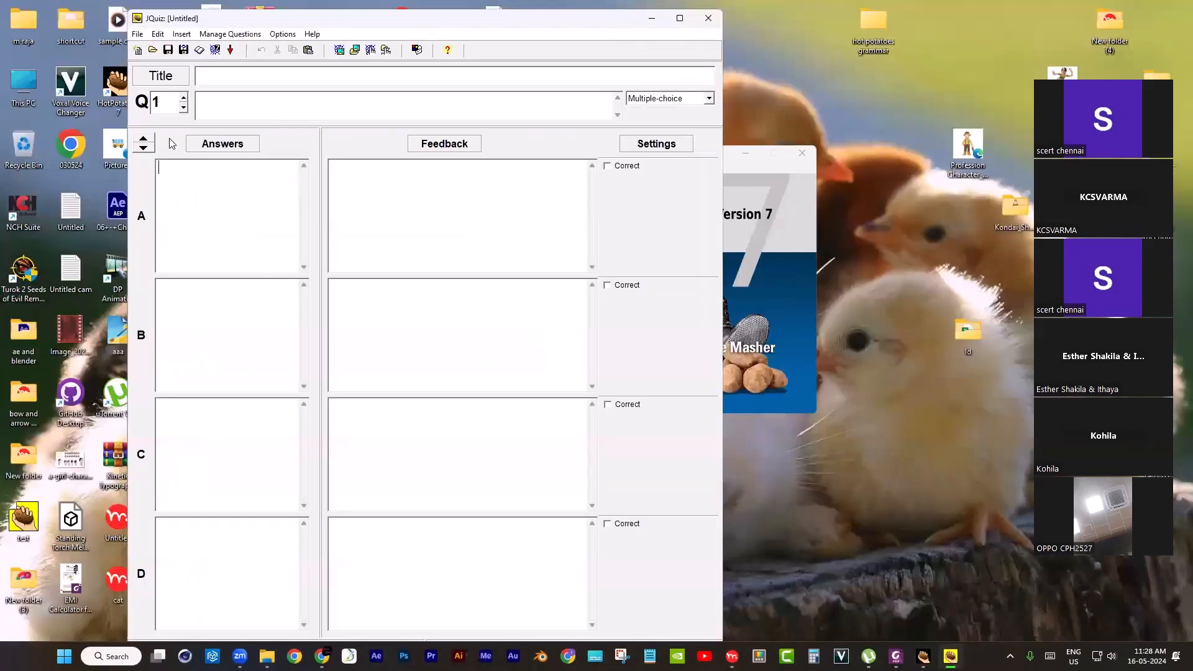
click(173, 249)
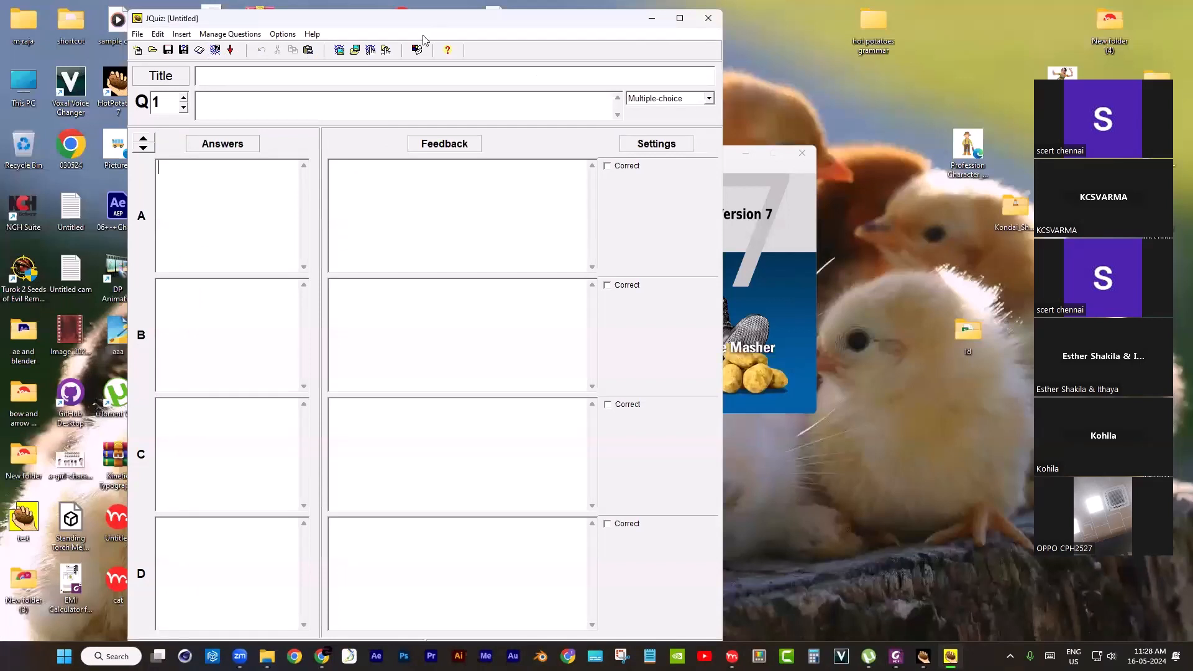
drag(422, 18, 395, 46)
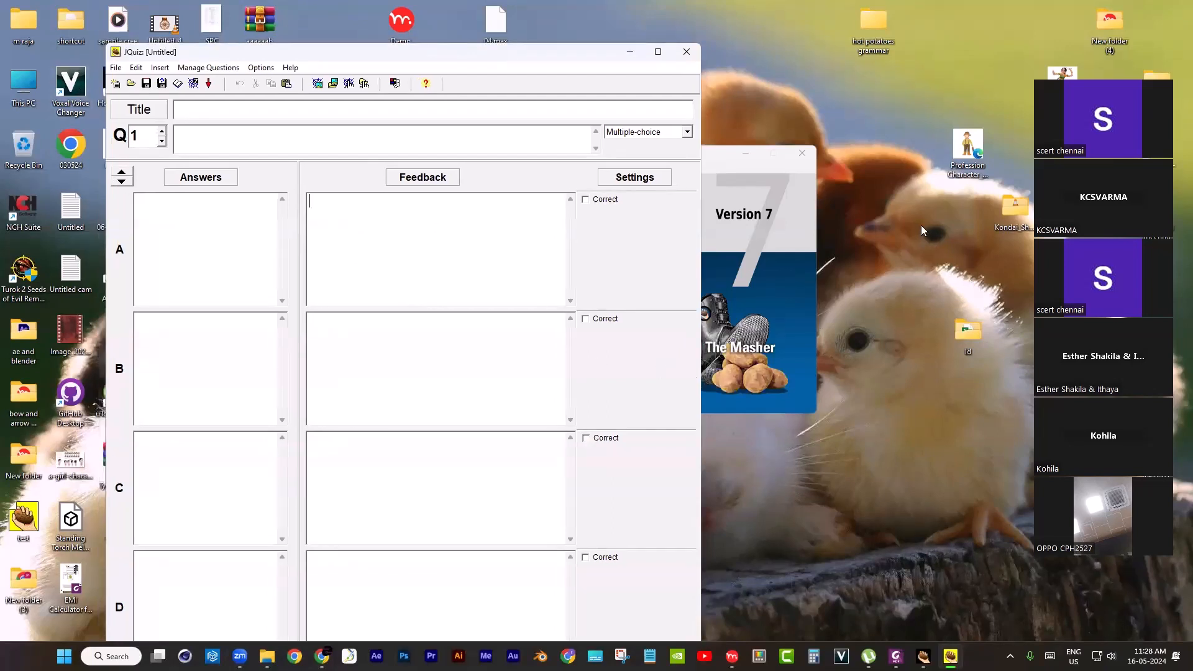
- Copy the heading "Read the passage and tick (✓) the correct answer." from page 98 of the workbook PDF in Foxit PhantomPDF into the JQuiz title
click(896, 657)
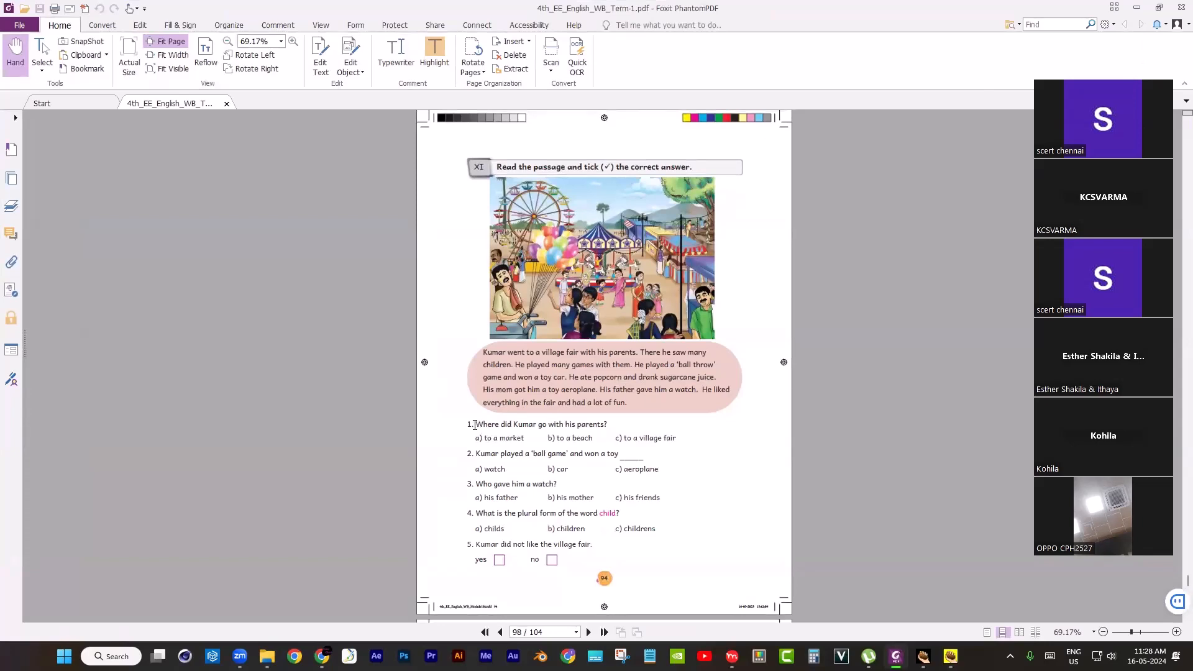
click(1137, 7)
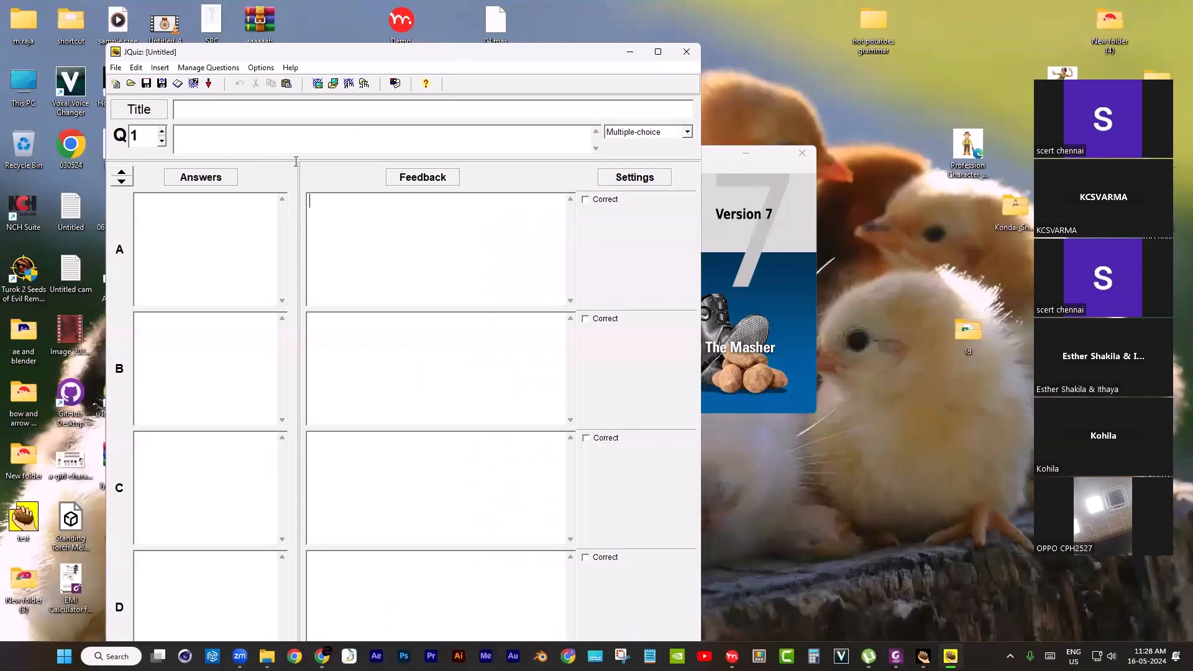
drag(298, 52, 331, 68)
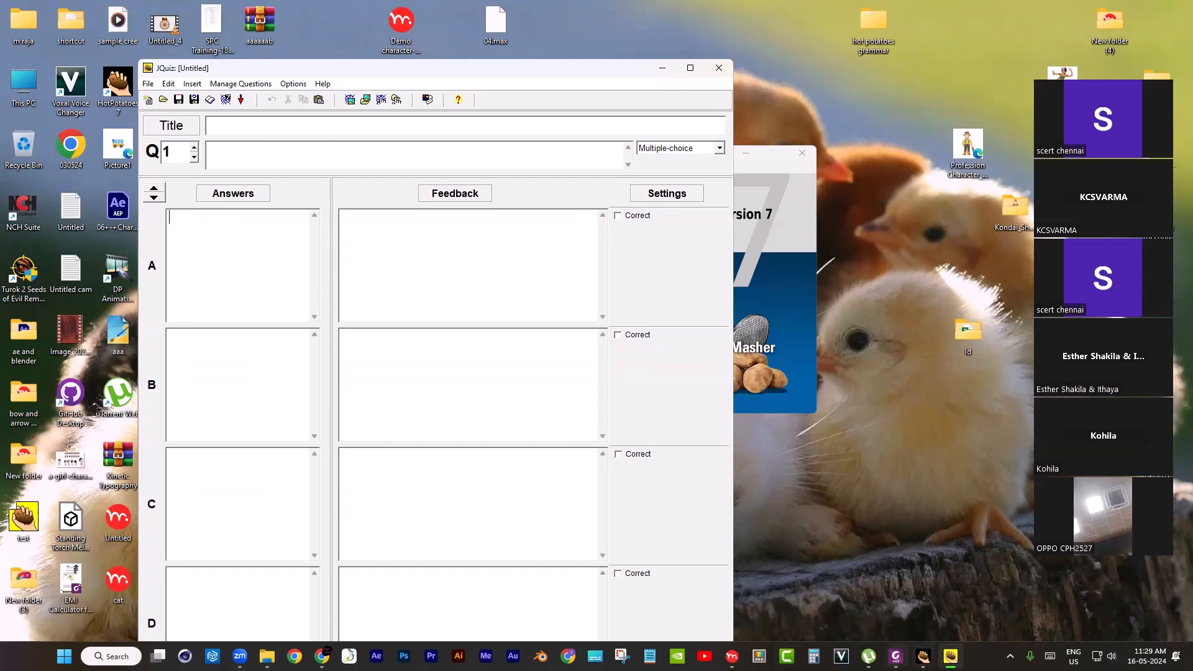
click(896, 656)
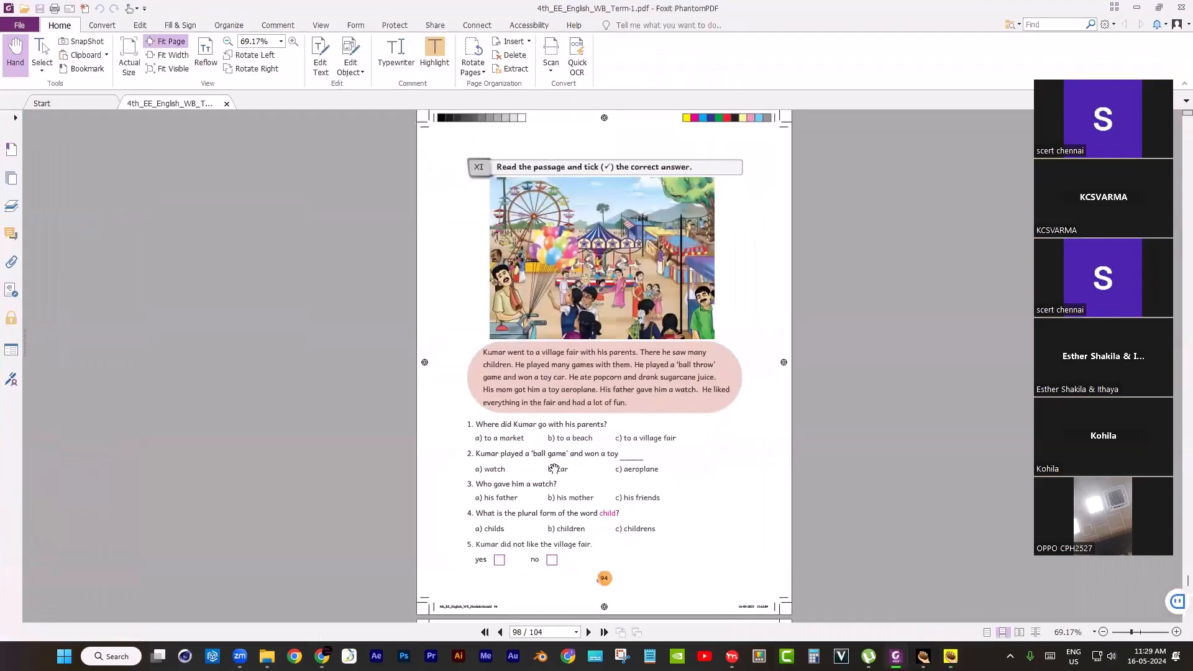
scroll(554, 447, up, 1)
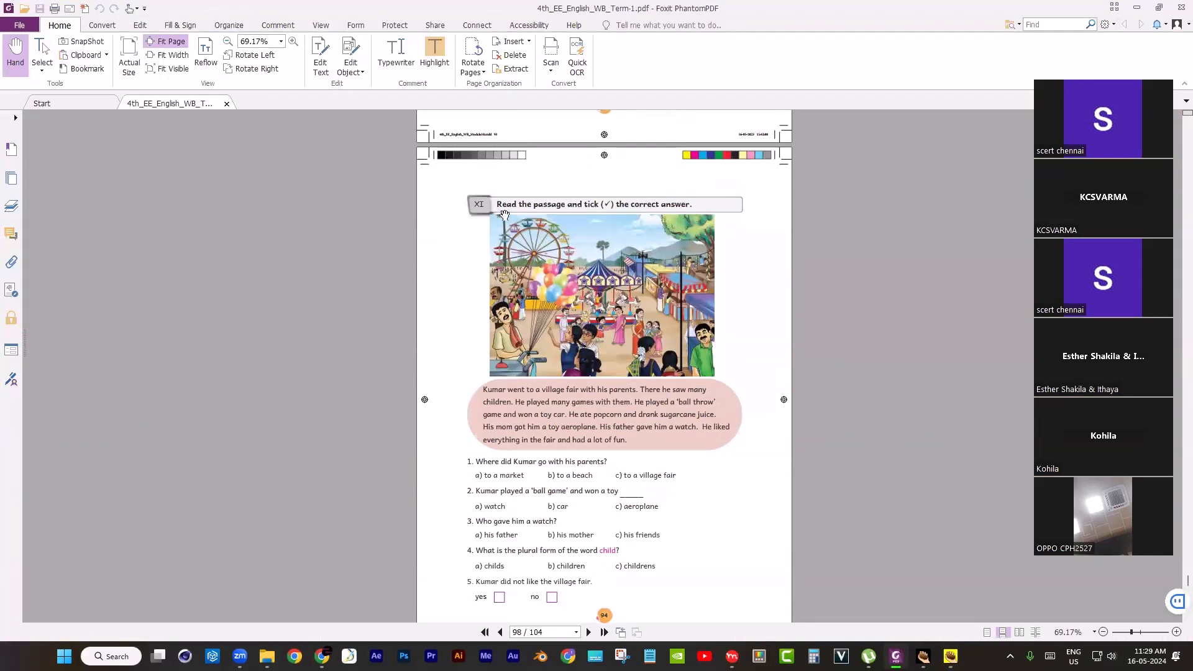
drag(498, 202, 697, 204)
key(ctrl+c)
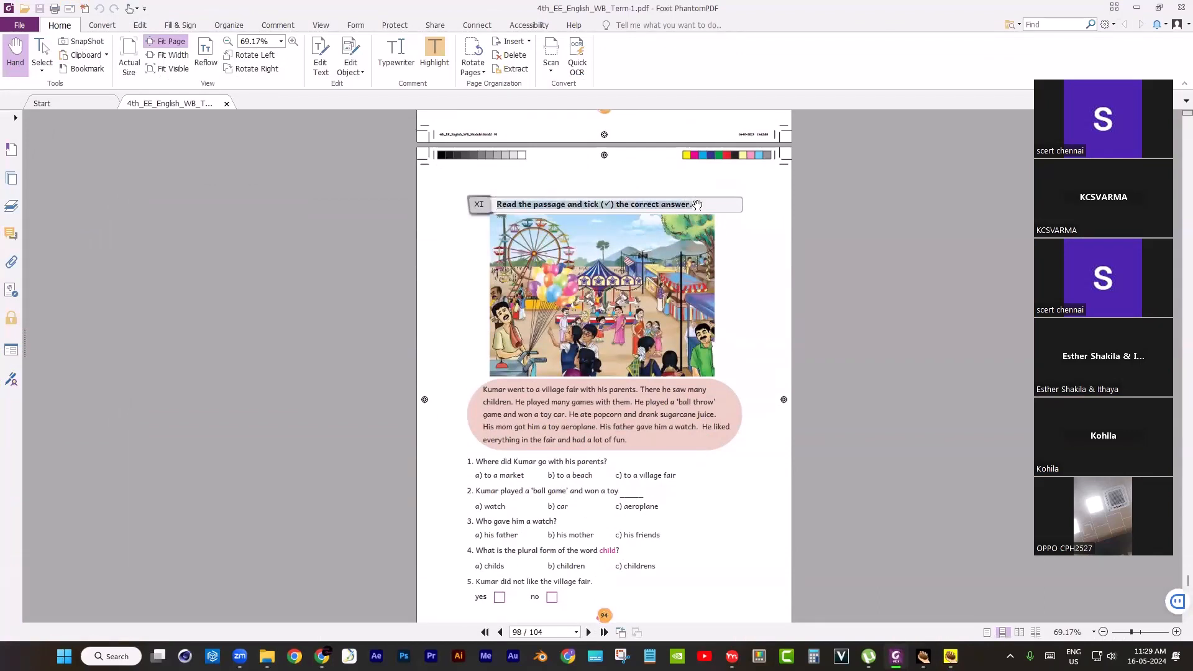
click(1137, 8)
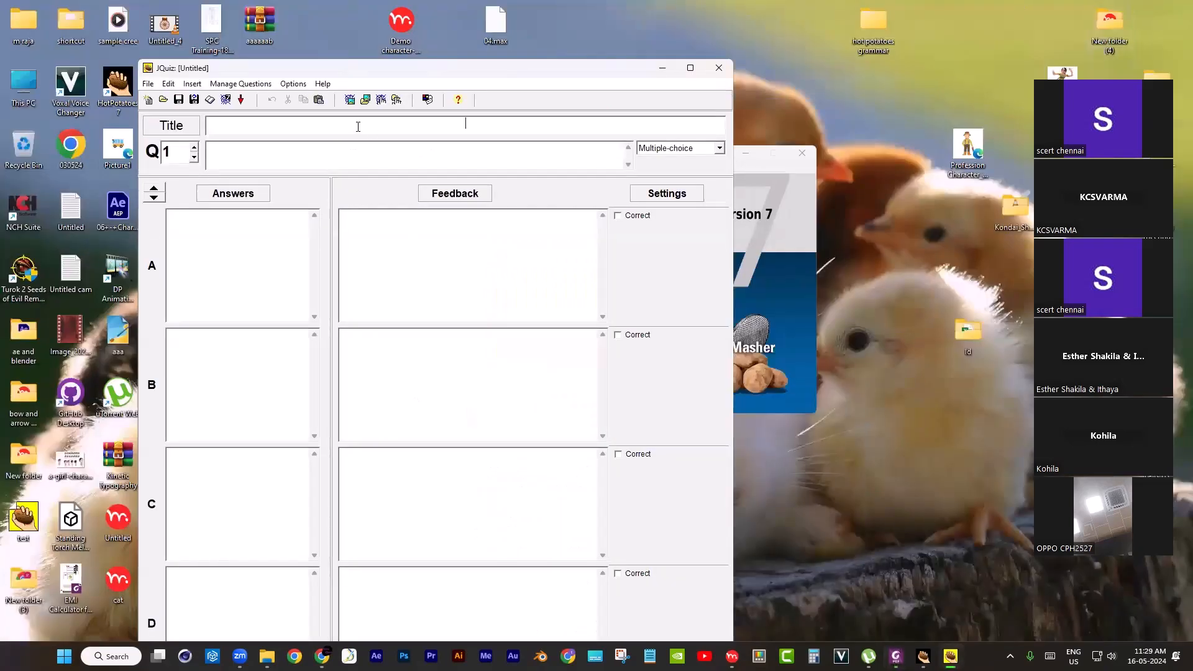
click(358, 127)
key(ctrl+v)
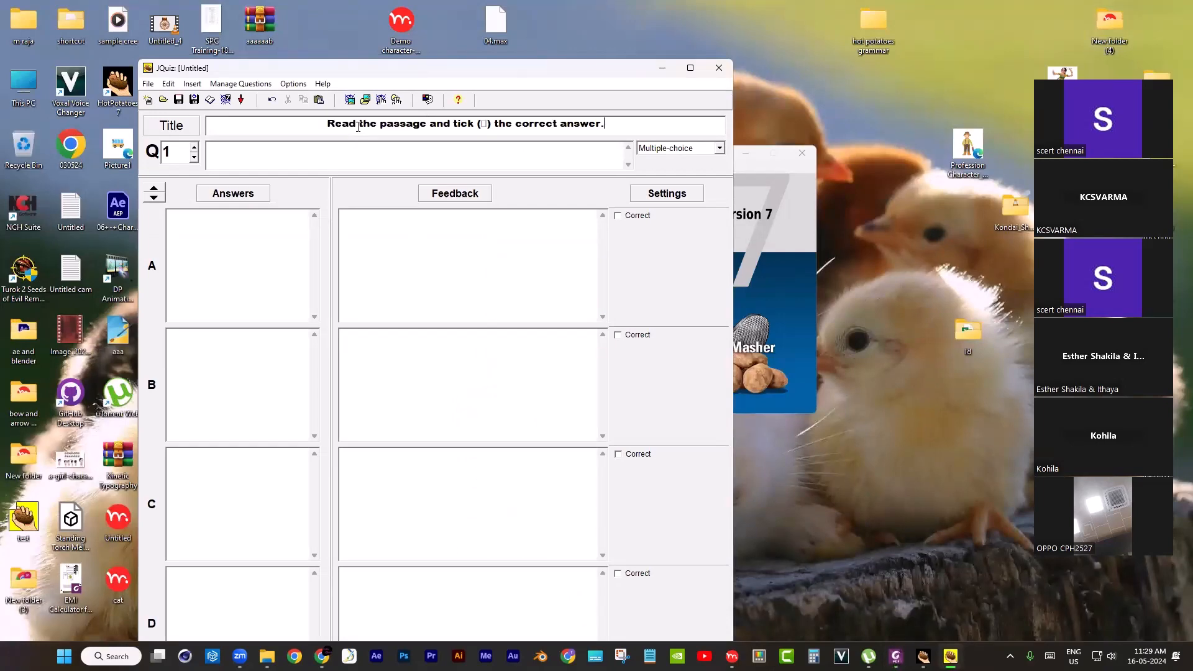
click(744, 94)
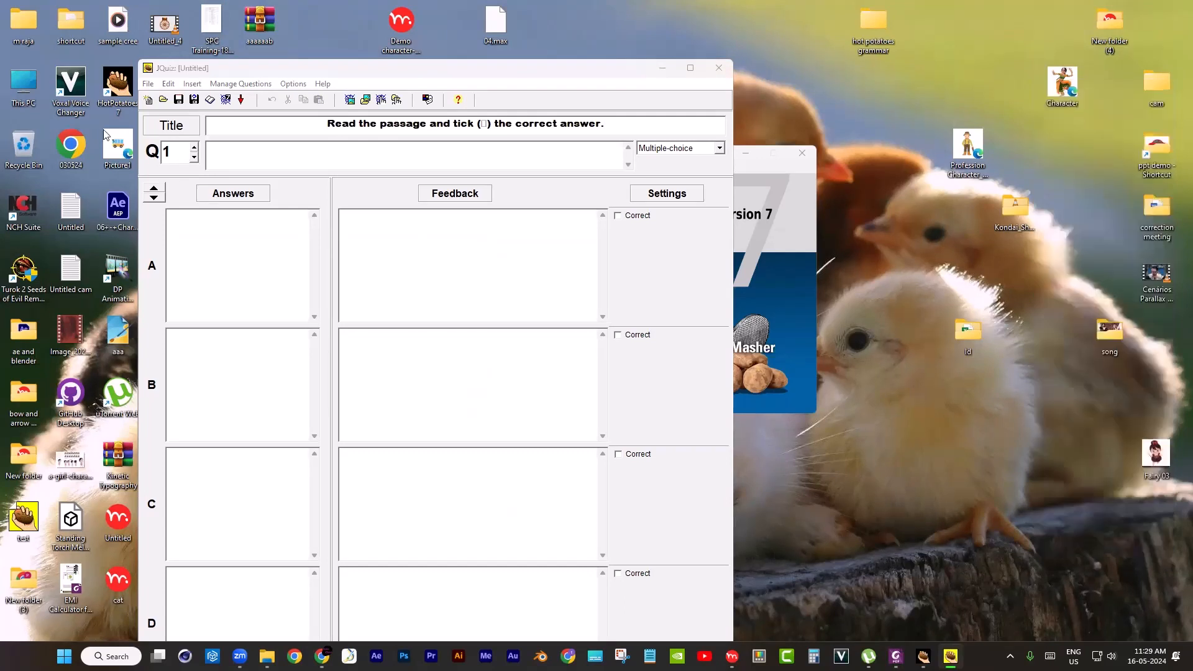
- Remove the parenthesised tick mark from the quiz title so it reads "Read the passage and tick the correct answer."
click(490, 125)
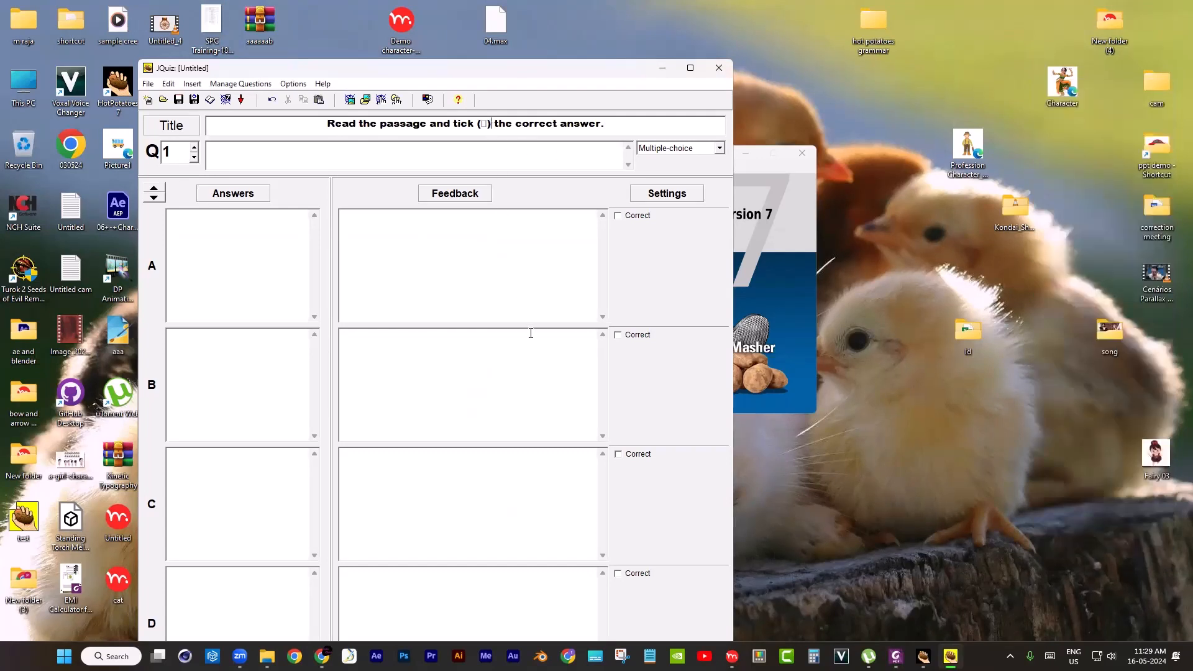
key(BackSpace)
key(BackSpace)
key(BackSpace)
key(BackSpace)
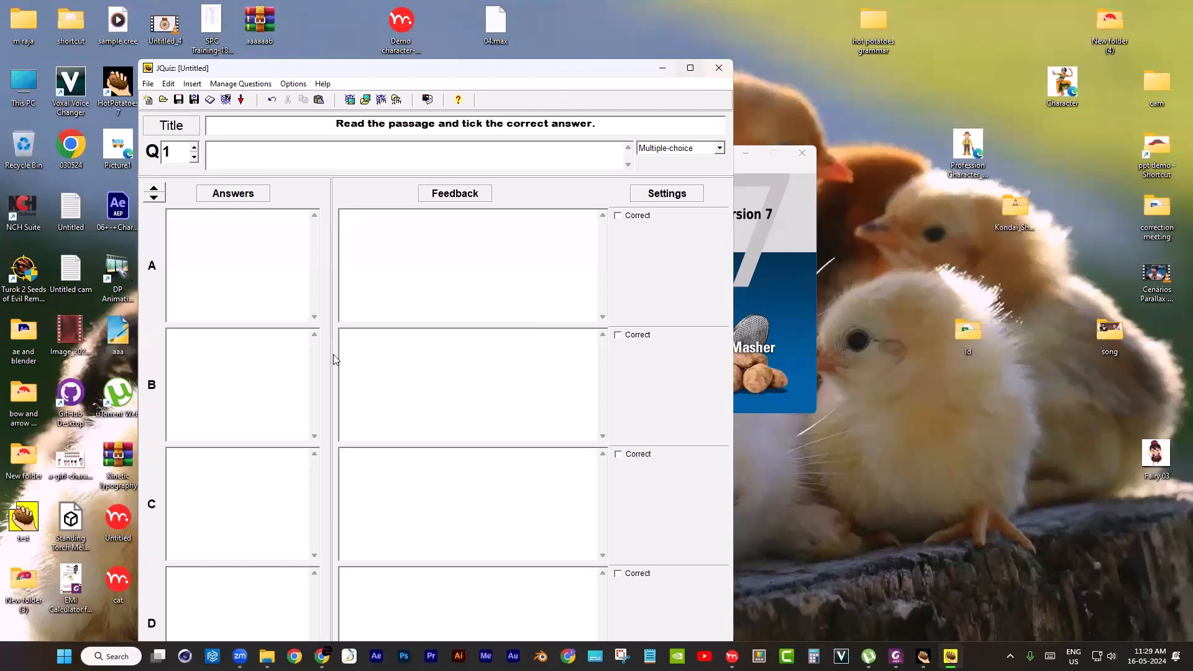
- Restore the workbook PDF to a smaller window and arrange it side by side with the JQuiz window
click(896, 657)
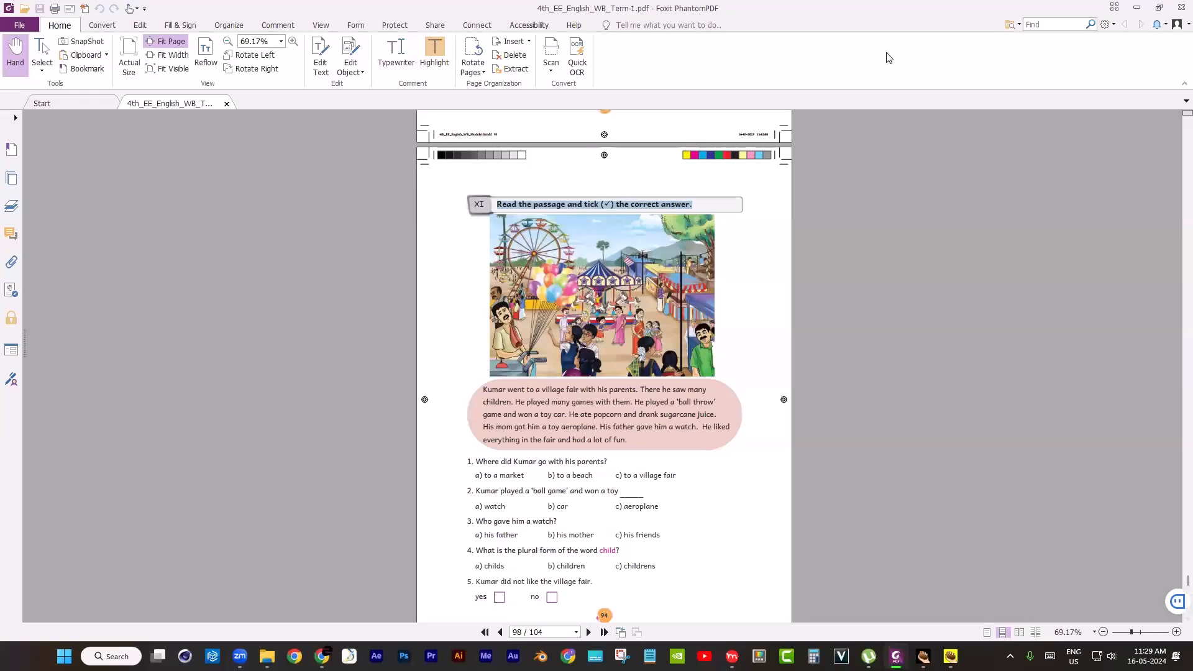
click(1160, 8)
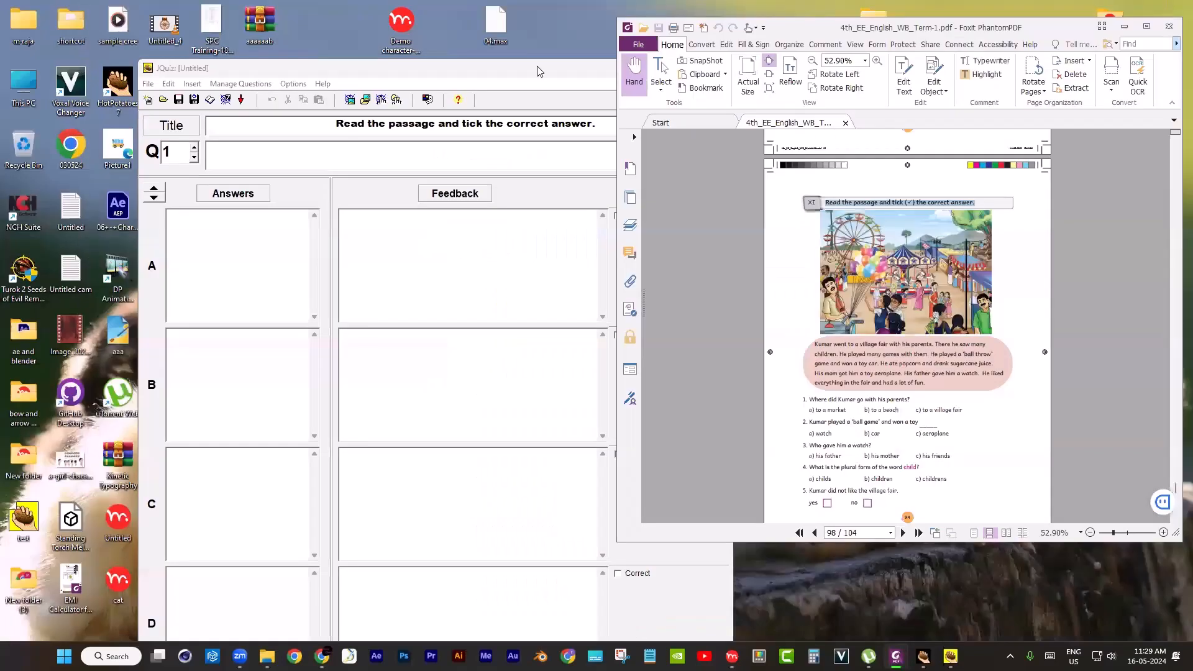
click(399, 74)
click(690, 68)
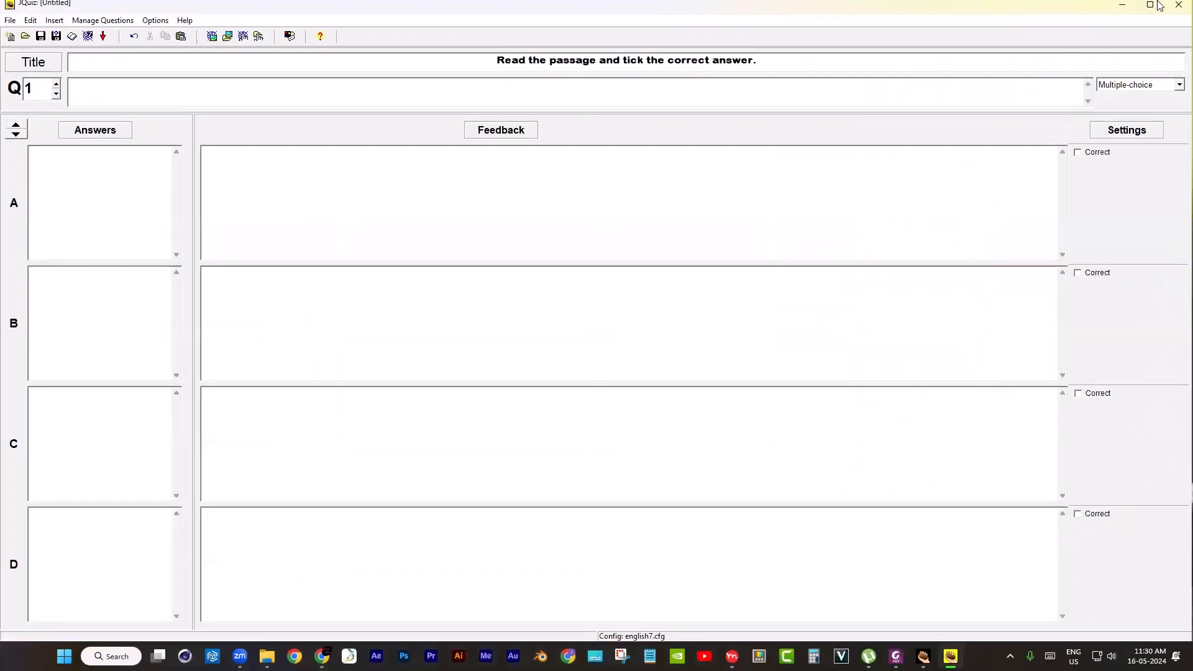
click(1156, 7)
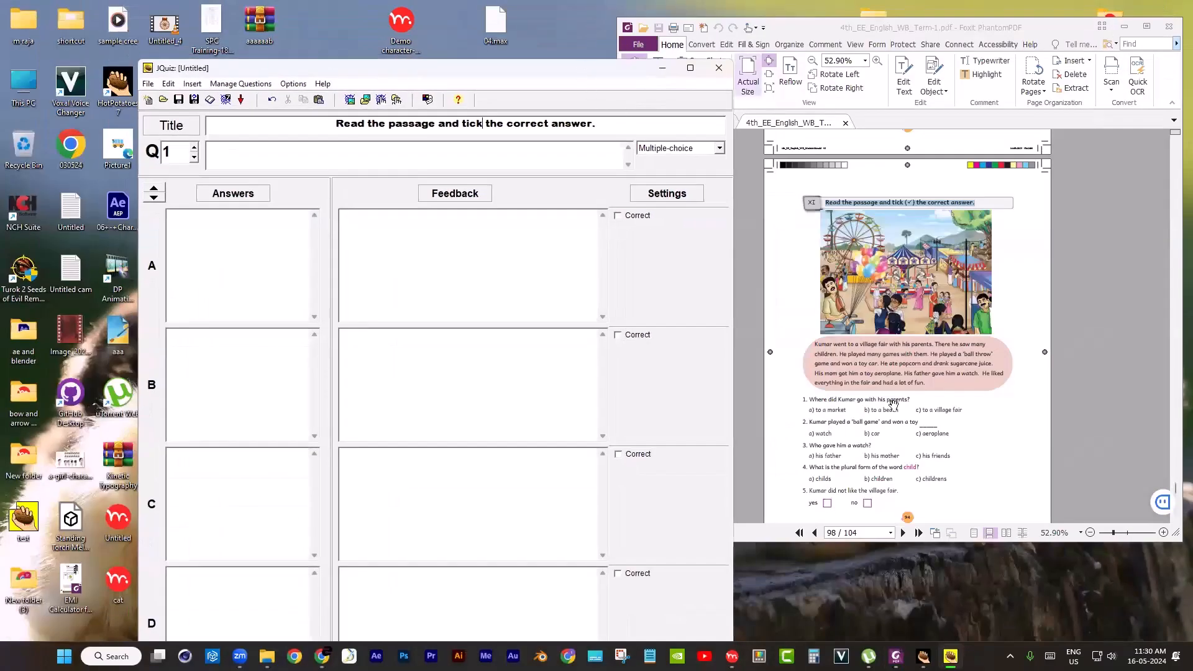
click(810, 401)
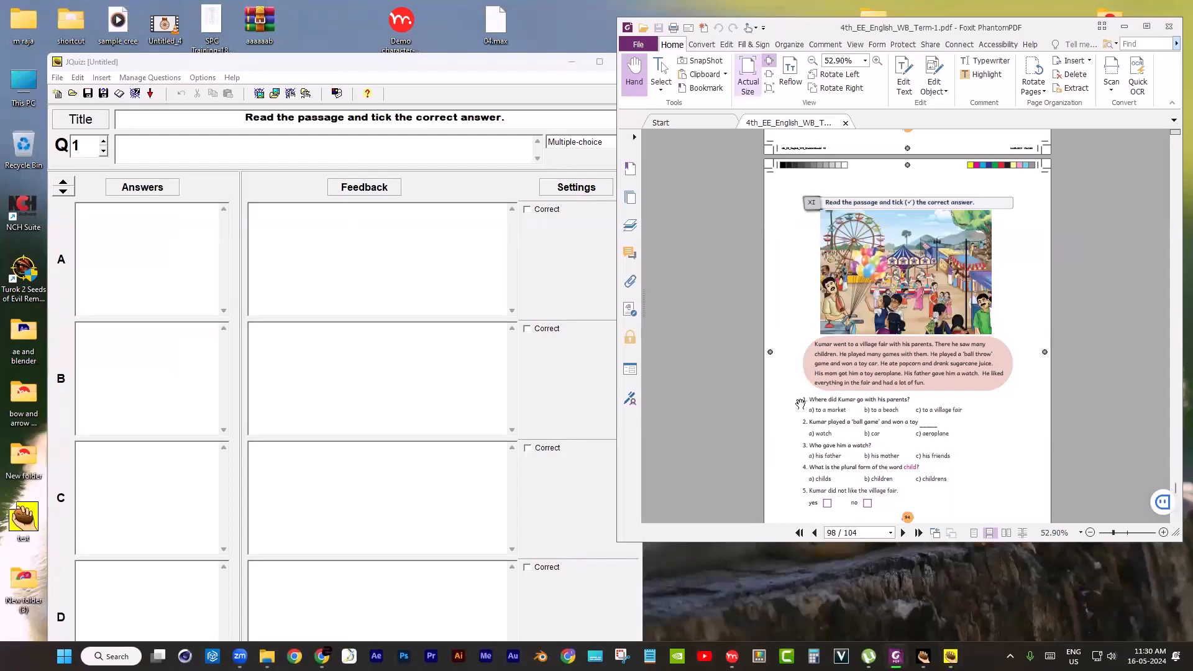
- Copy "Where did Kumar go with his parents?" from the workbook PDF into the text of question 1
drag(801, 404, 849, 398)
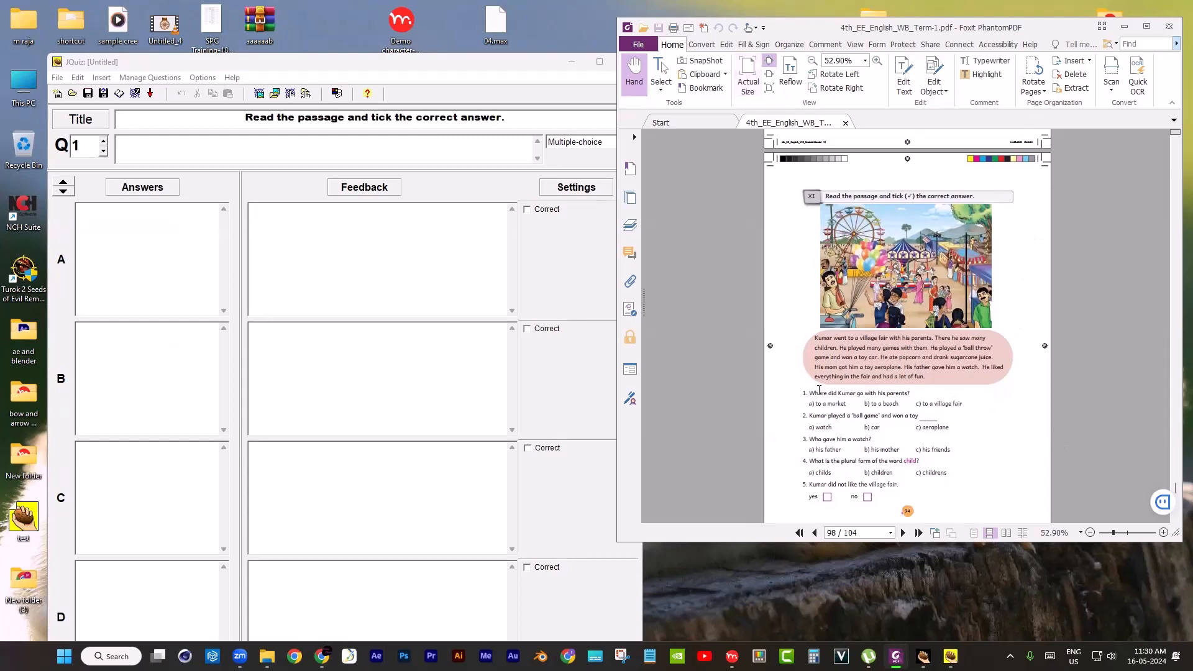
drag(809, 393, 912, 396)
key(ctrl+c)
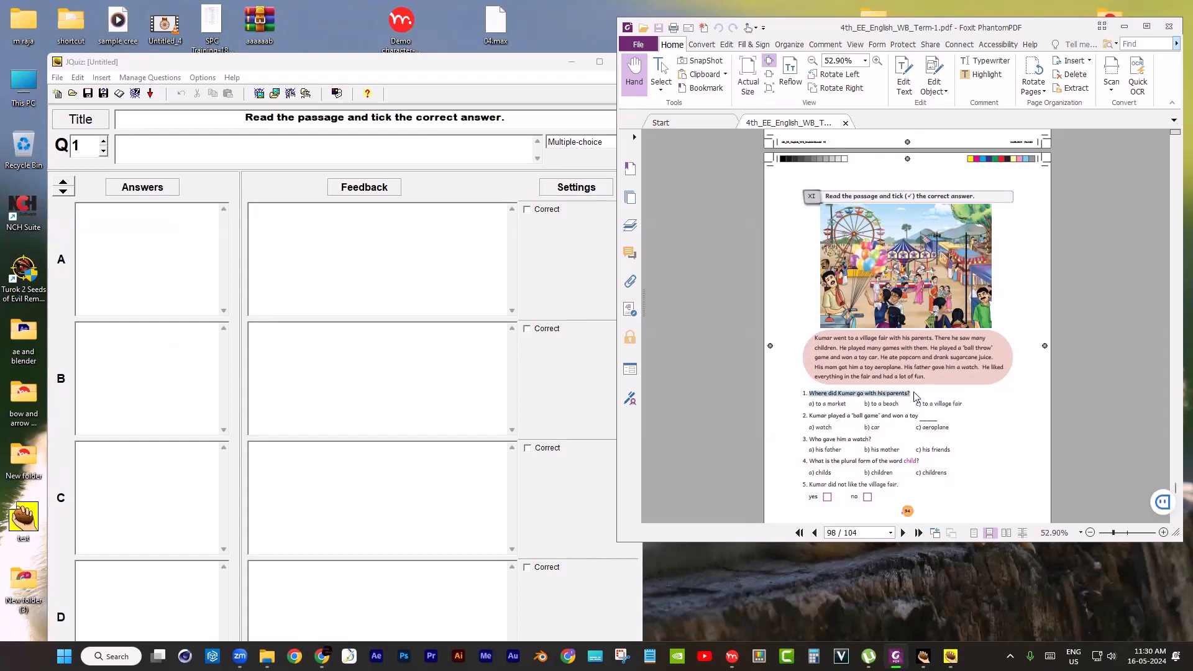
click(236, 152)
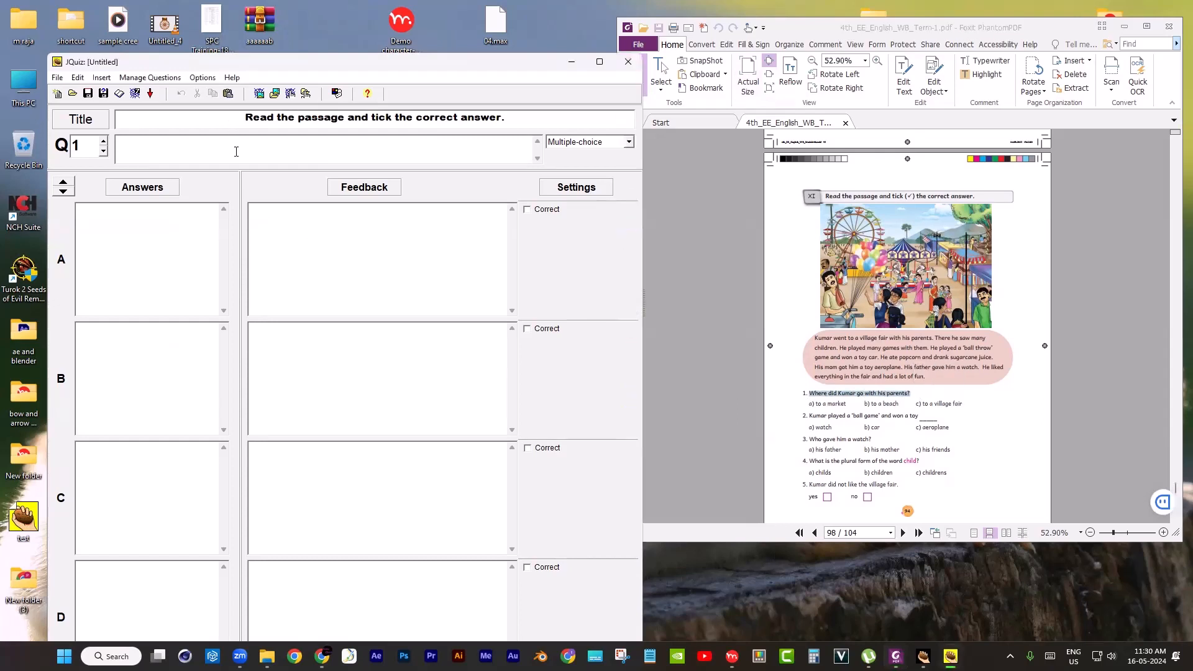
key(ctrl+v)
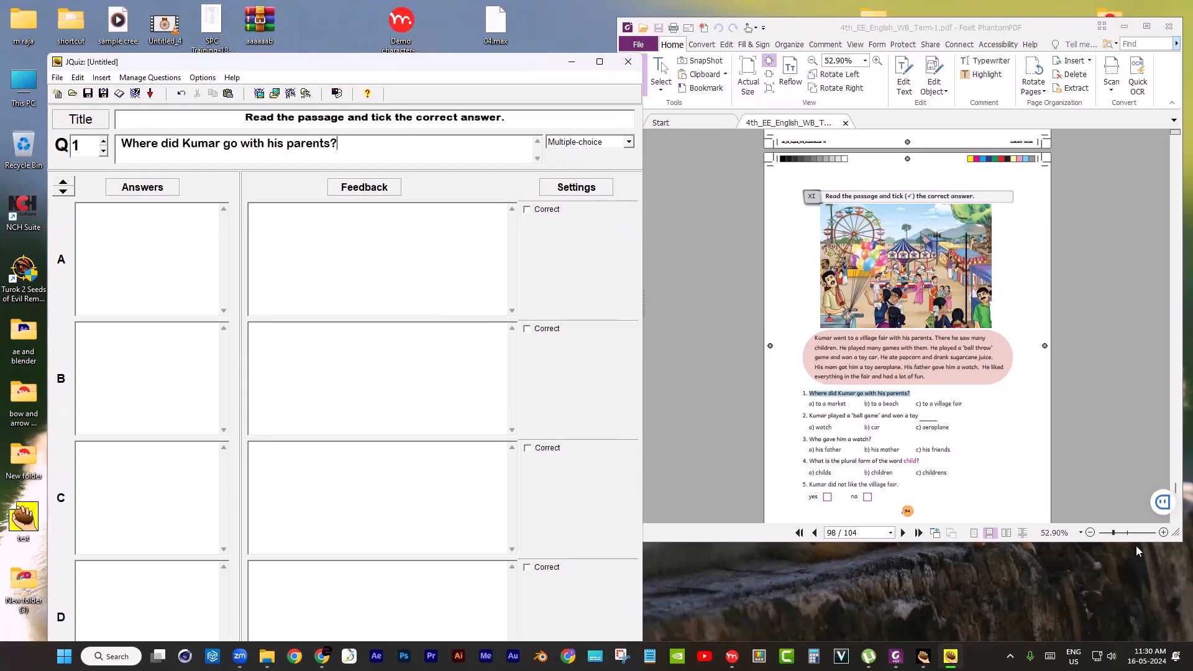
- Enlarge the PDF window and move it up so the whole exercise page is readable beside the quiz
click(1174, 534)
drag(1174, 534, 1188, 637)
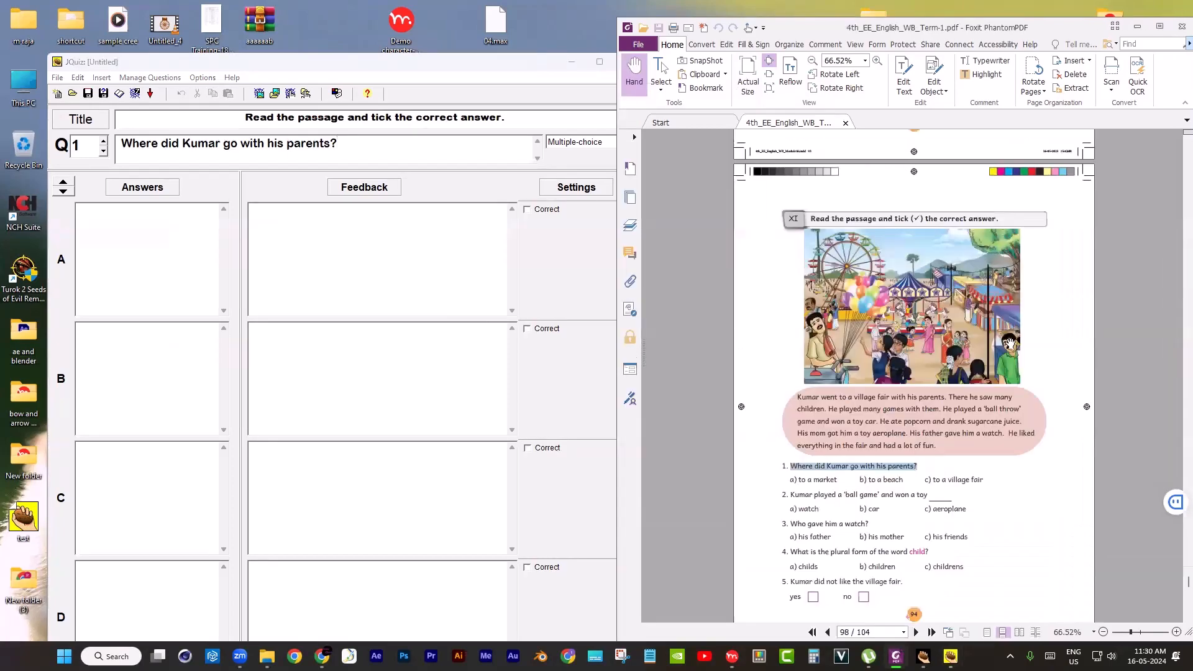
drag(1066, 28, 1061, 12)
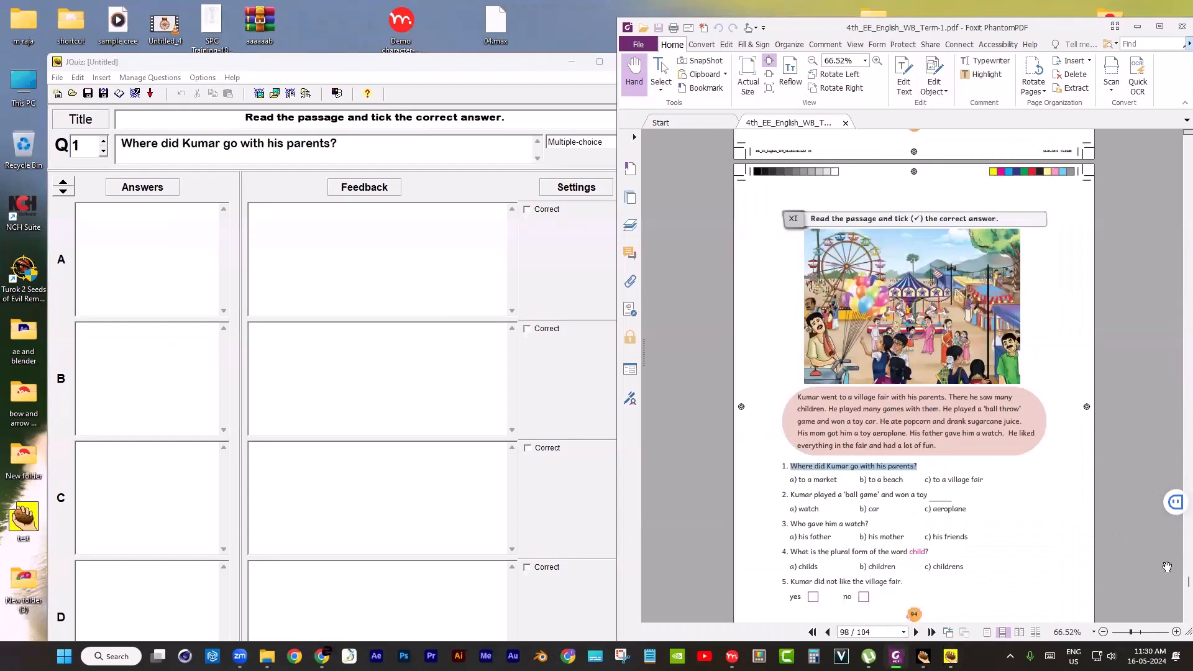
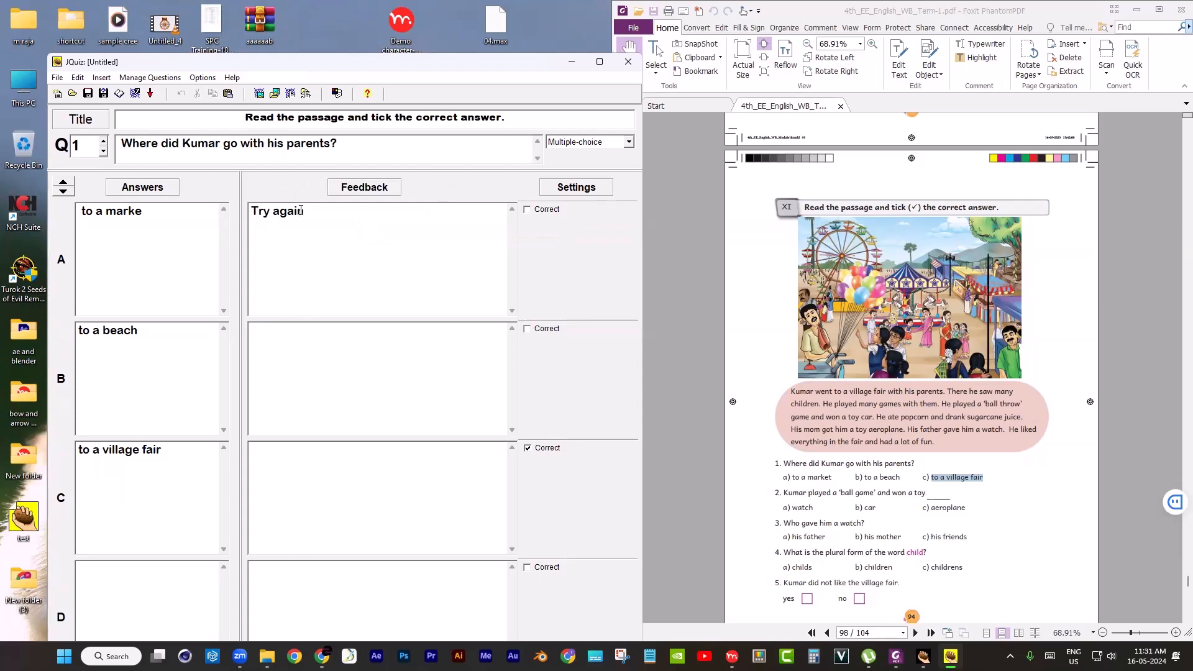
- Copy the feedback "Try again" from answer A to answer B, and enter "Good!" as the feedback for answer C
drag(302, 212, 251, 217)
key(ctrl+c)
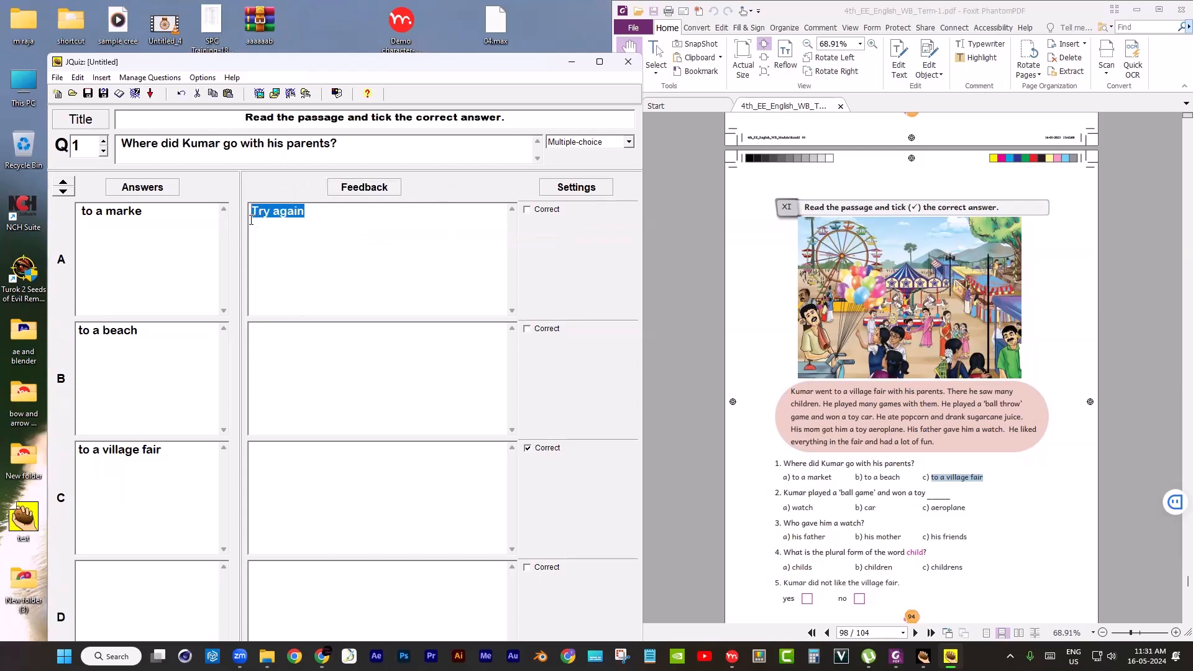
click(293, 367)
key(ctrl+v)
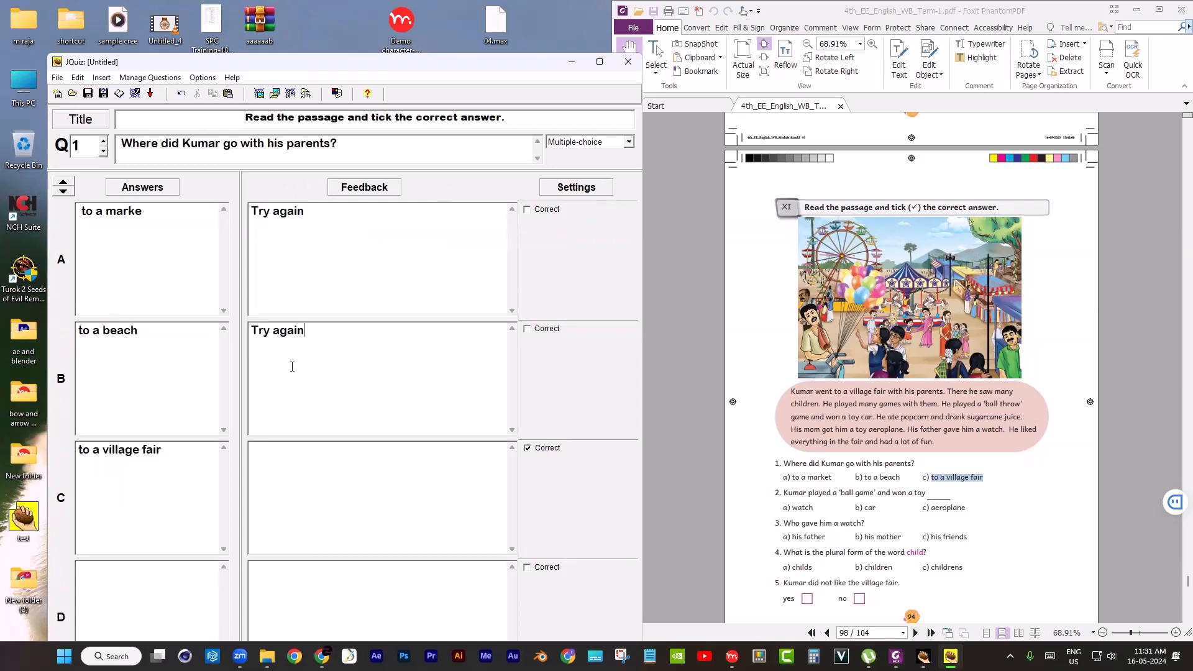
click(285, 476)
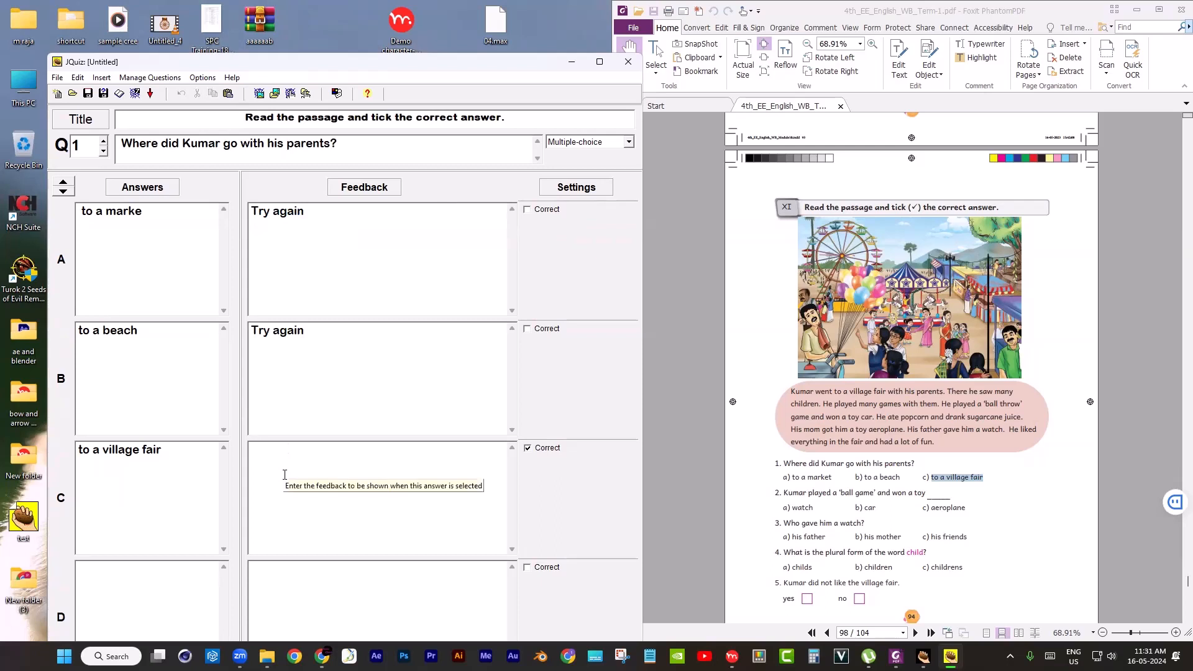
text(Good)
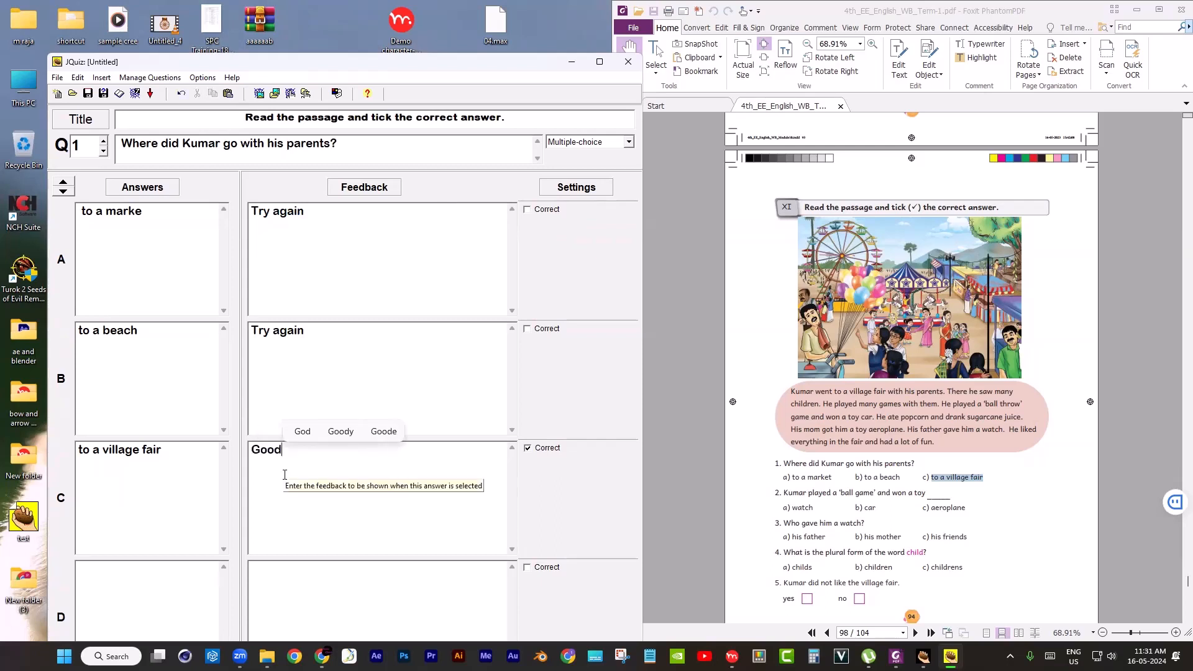
text(!)
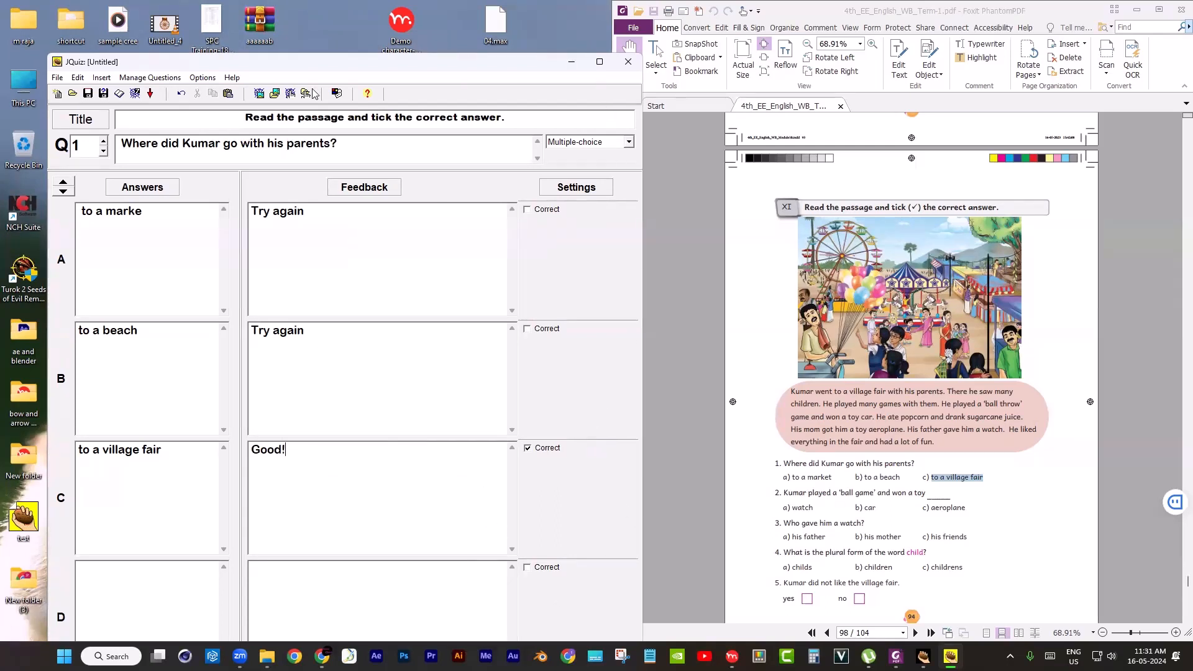
- Maximize JQuiz and save the quiz as a JQuiz file named "today class" in the Pictures folder
click(601, 62)
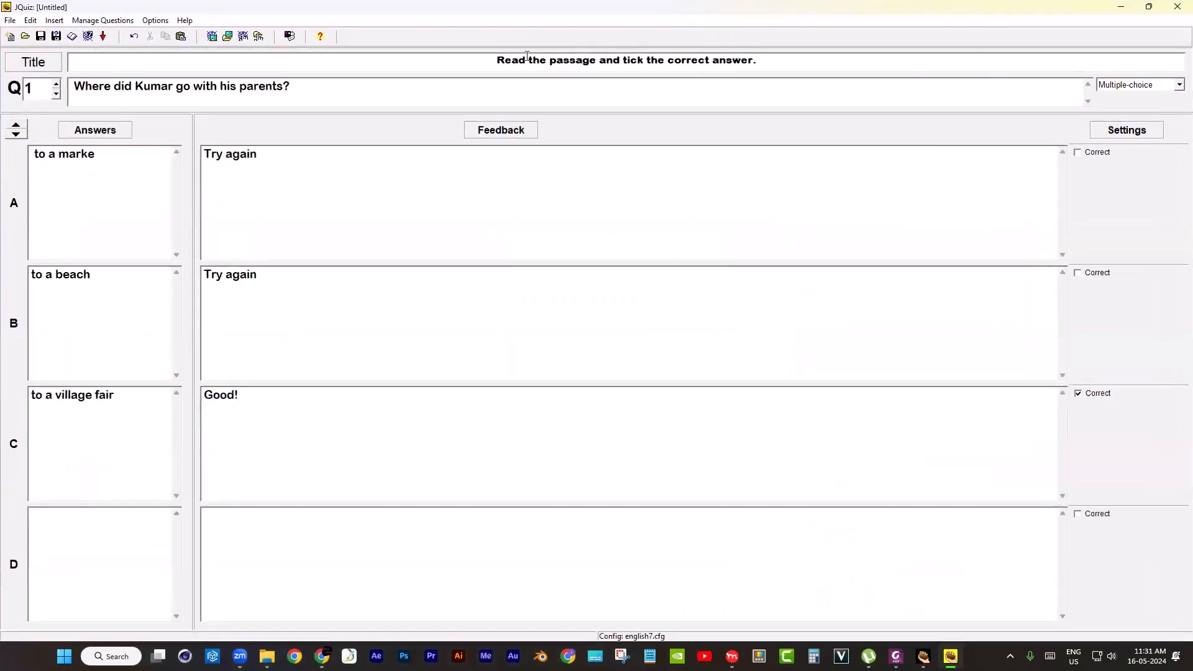
key(alt+Tab)
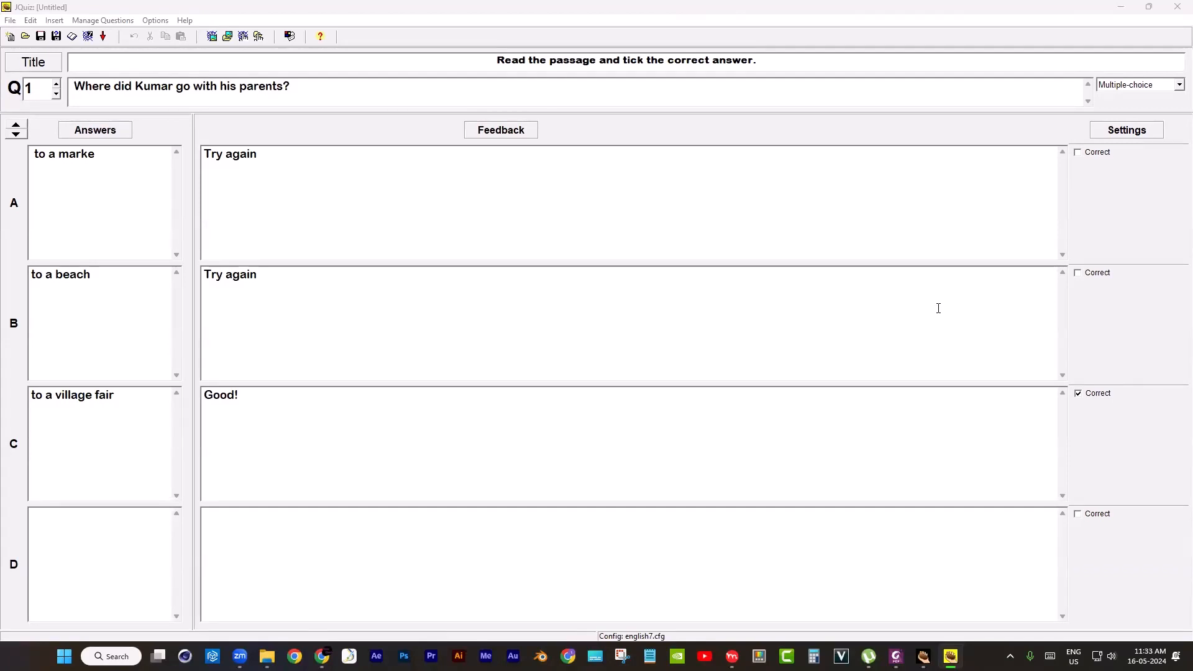
click(10, 20)
click(20, 59)
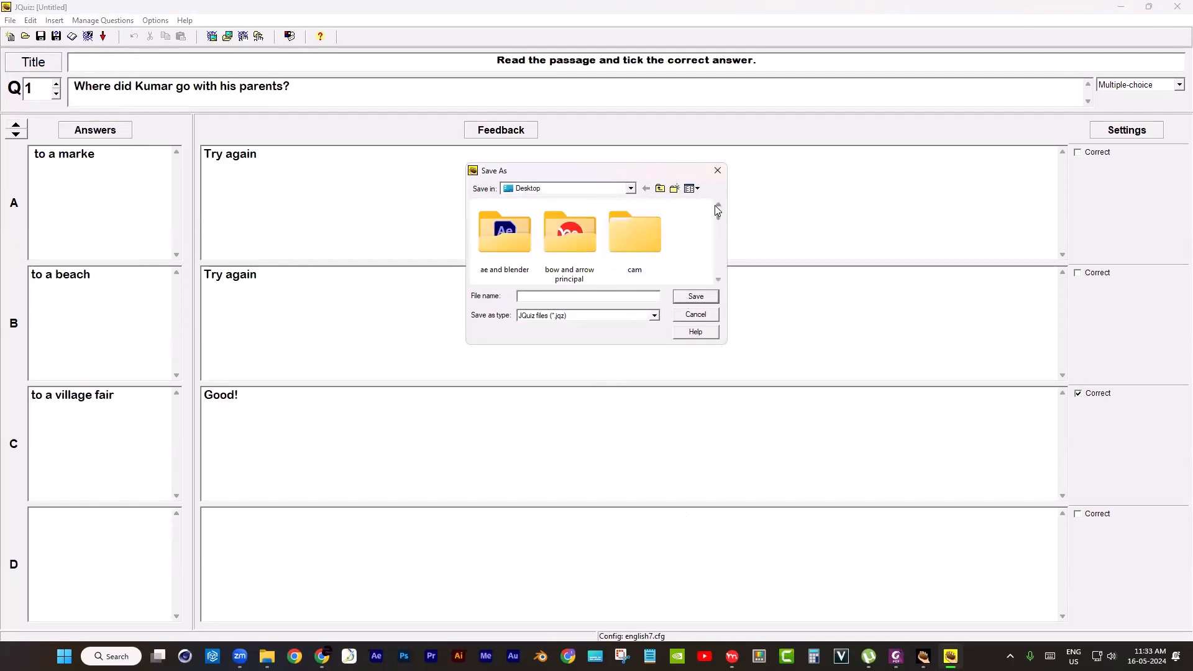
click(631, 189)
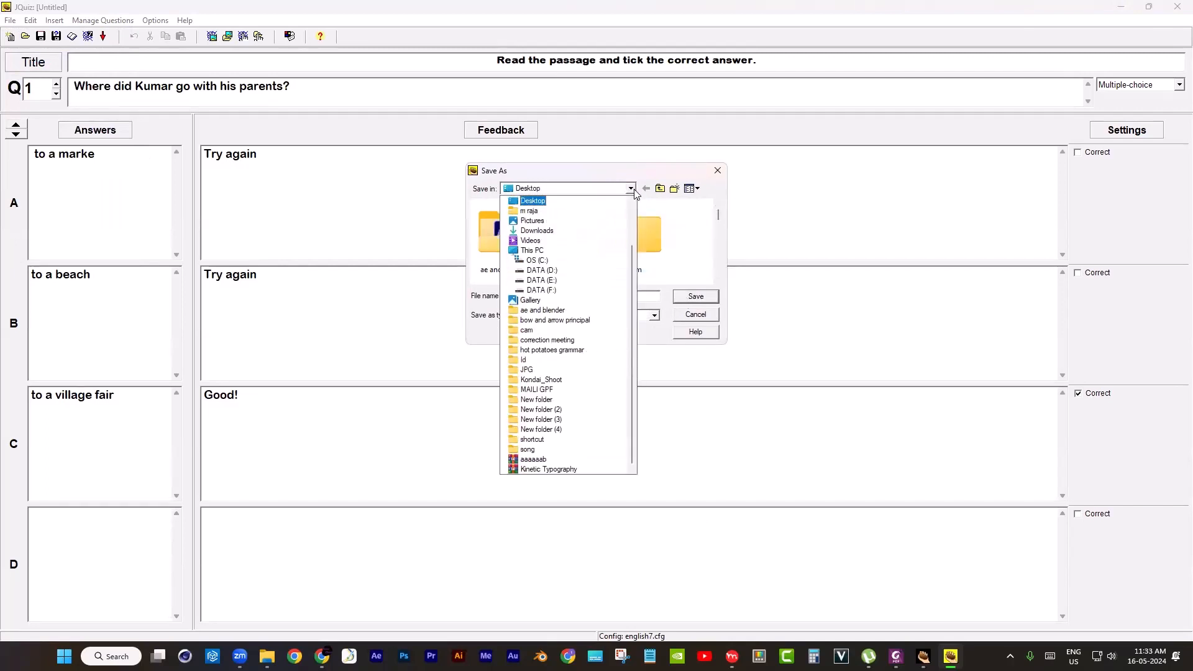
click(592, 221)
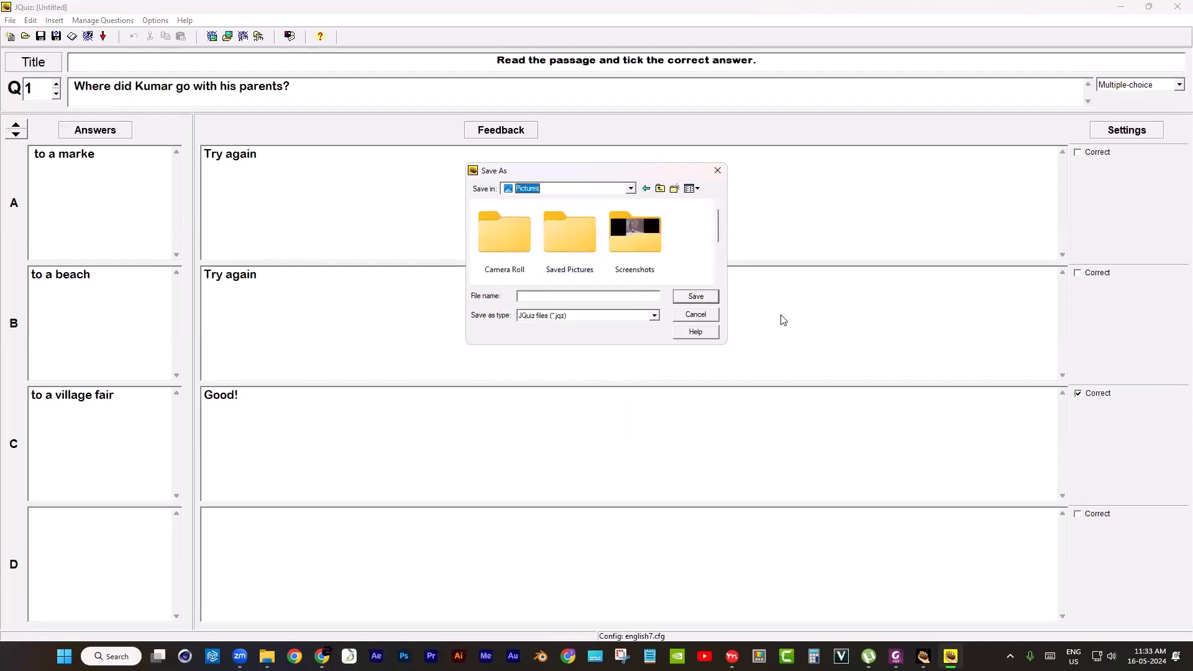
click(578, 299)
text(today)
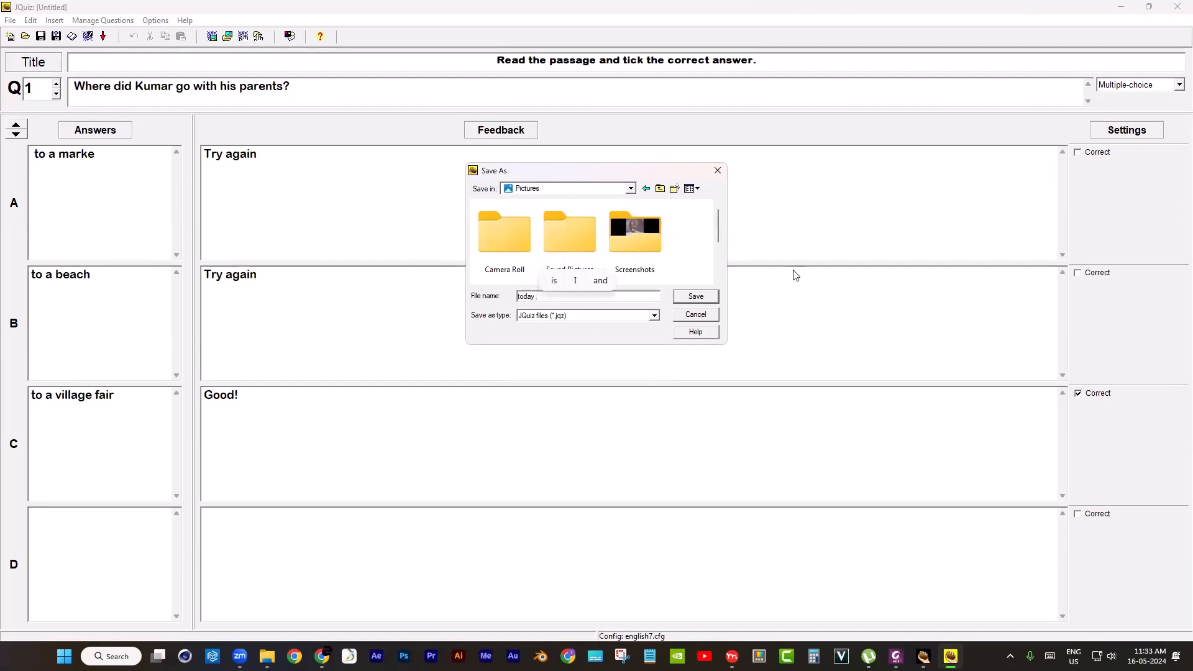
text( class)
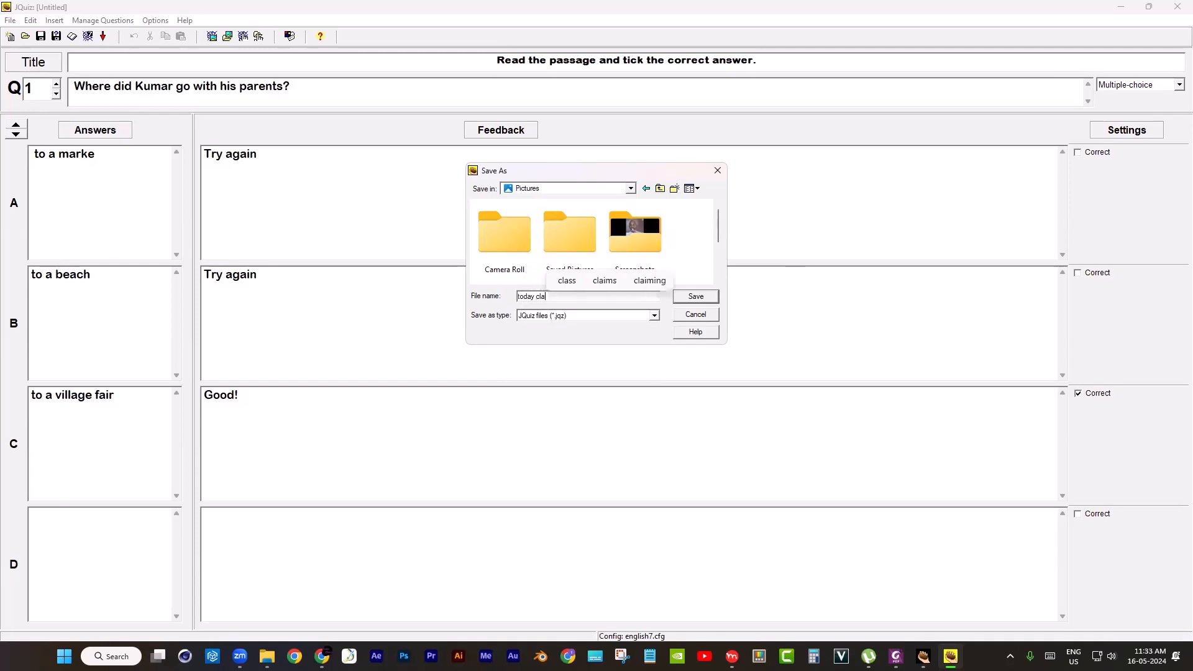
click(706, 296)
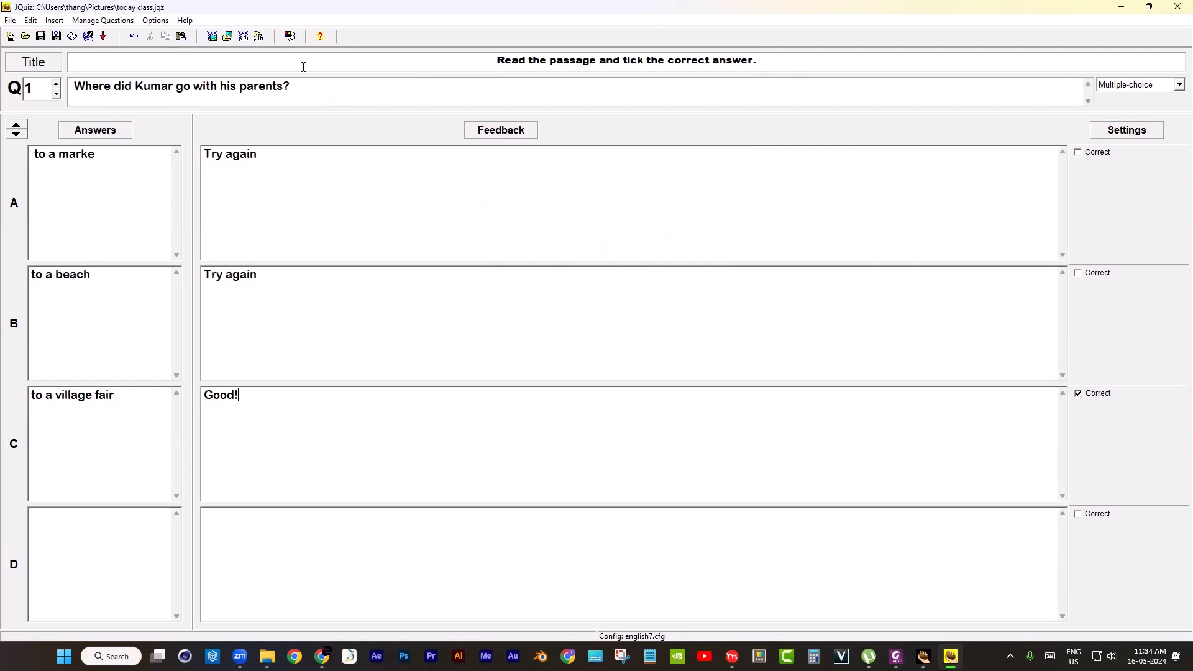
- Export the quiz as the HTML page "today class" in Pictures, accepting the space in its name, and view it in the browser
click(88, 37)
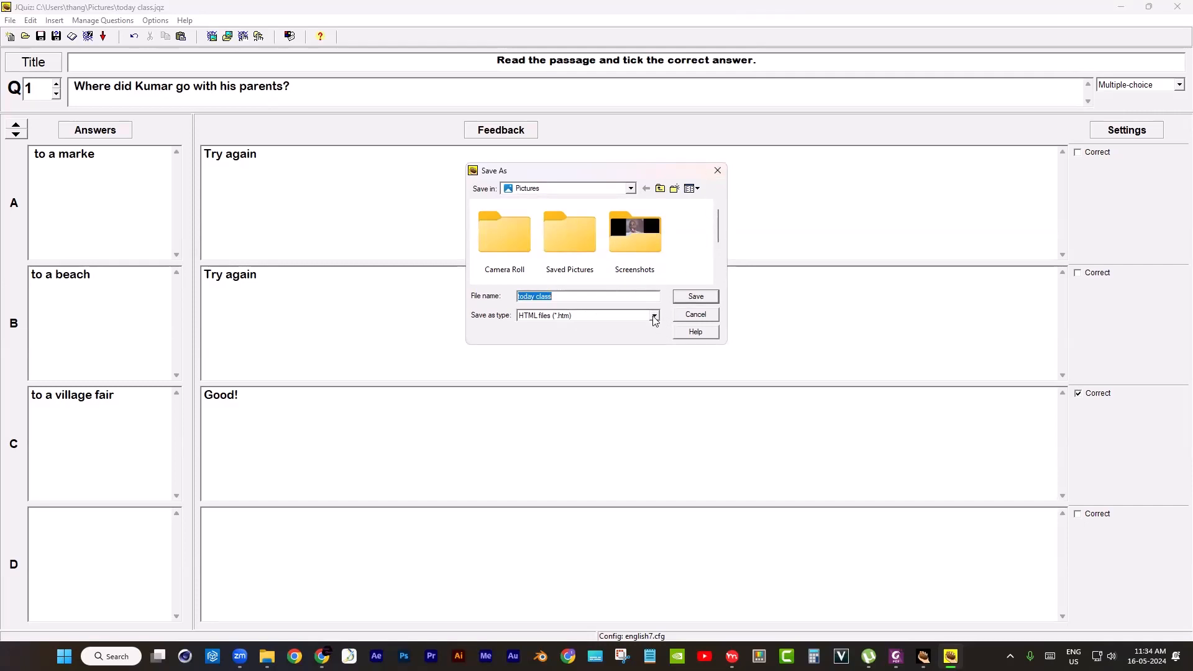
click(697, 298)
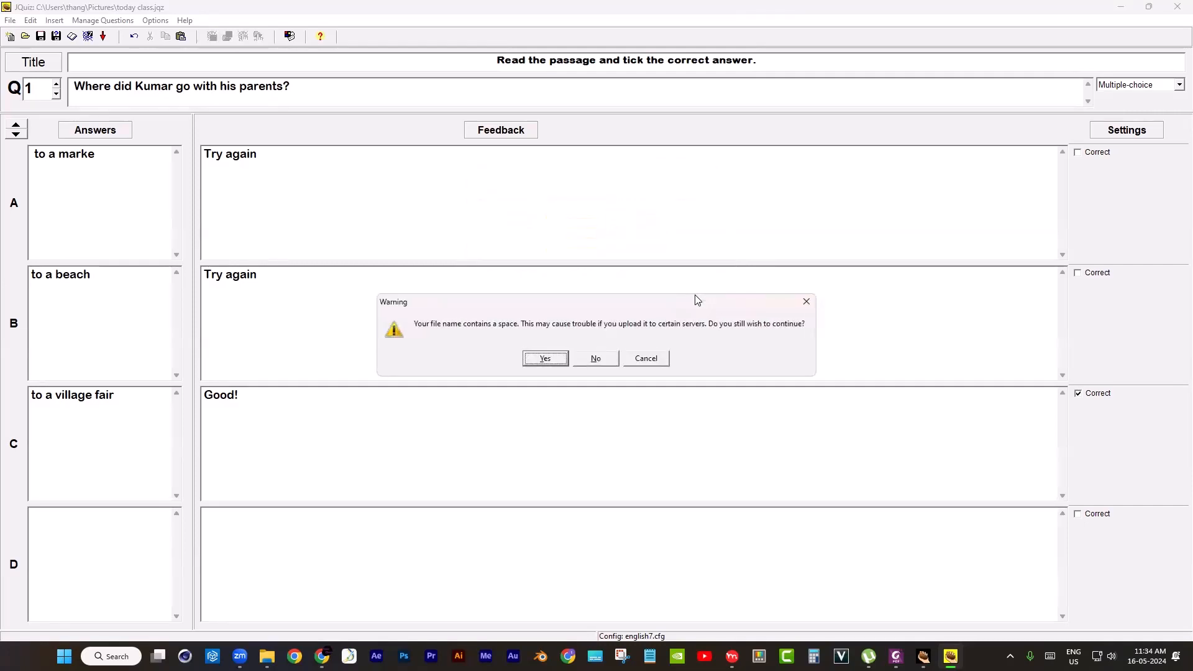
click(550, 360)
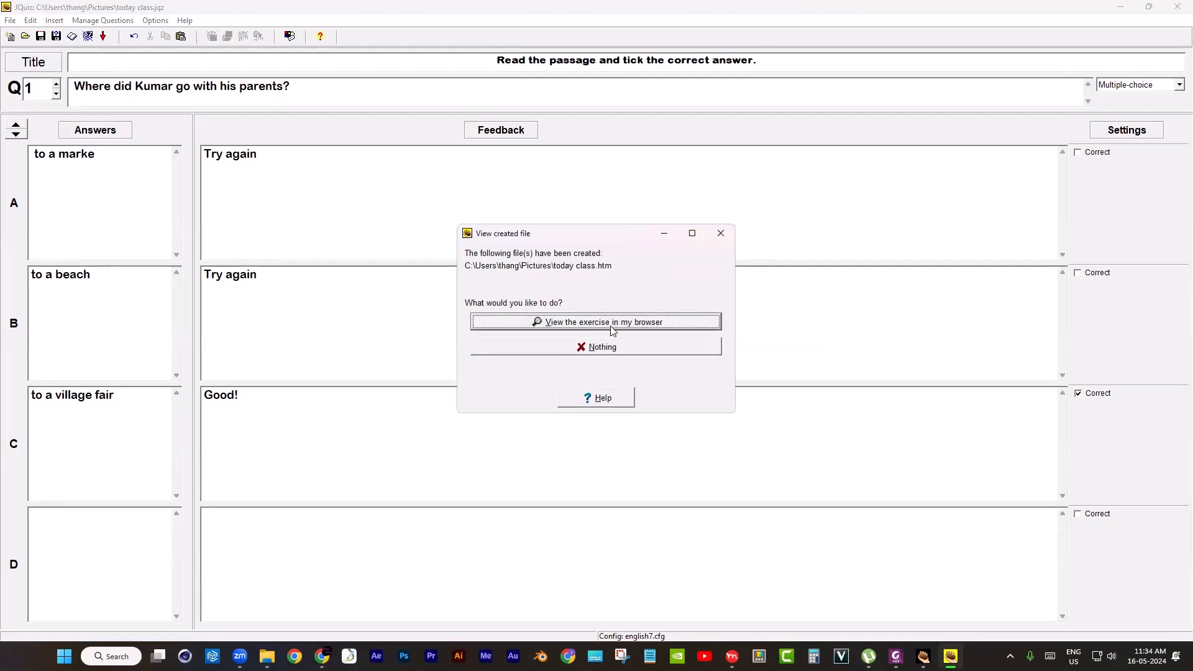
click(613, 330)
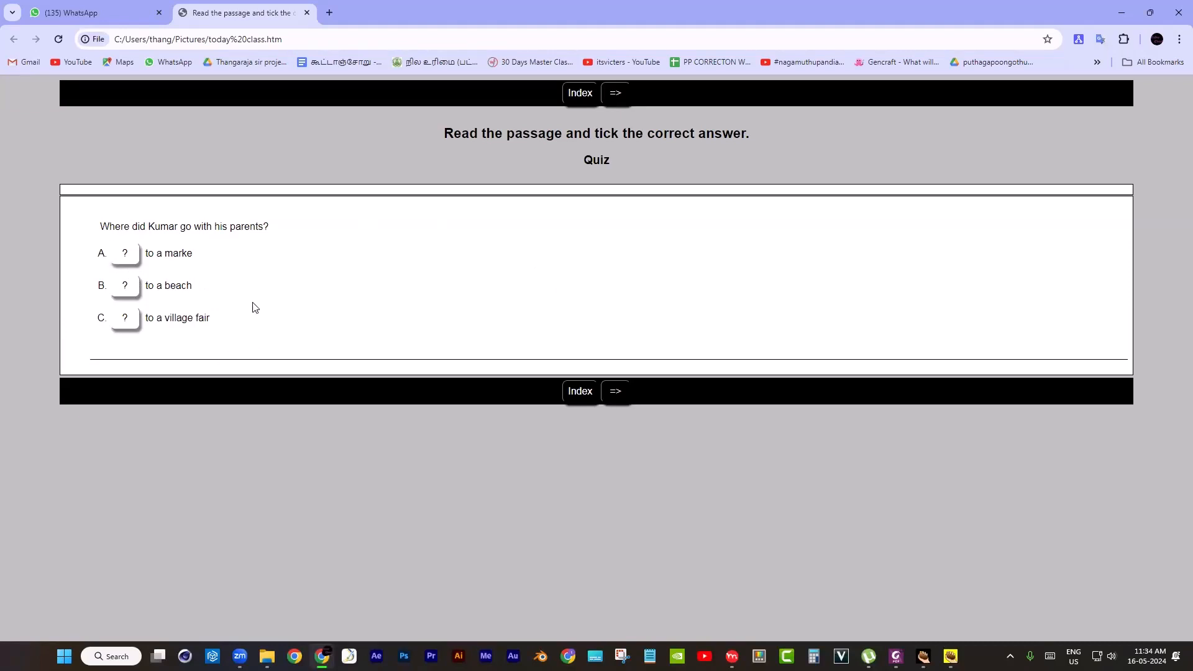
- Close the exercise page, put the browser away, and restore JQuiz to a smaller window that exposes the desktop
click(307, 13)
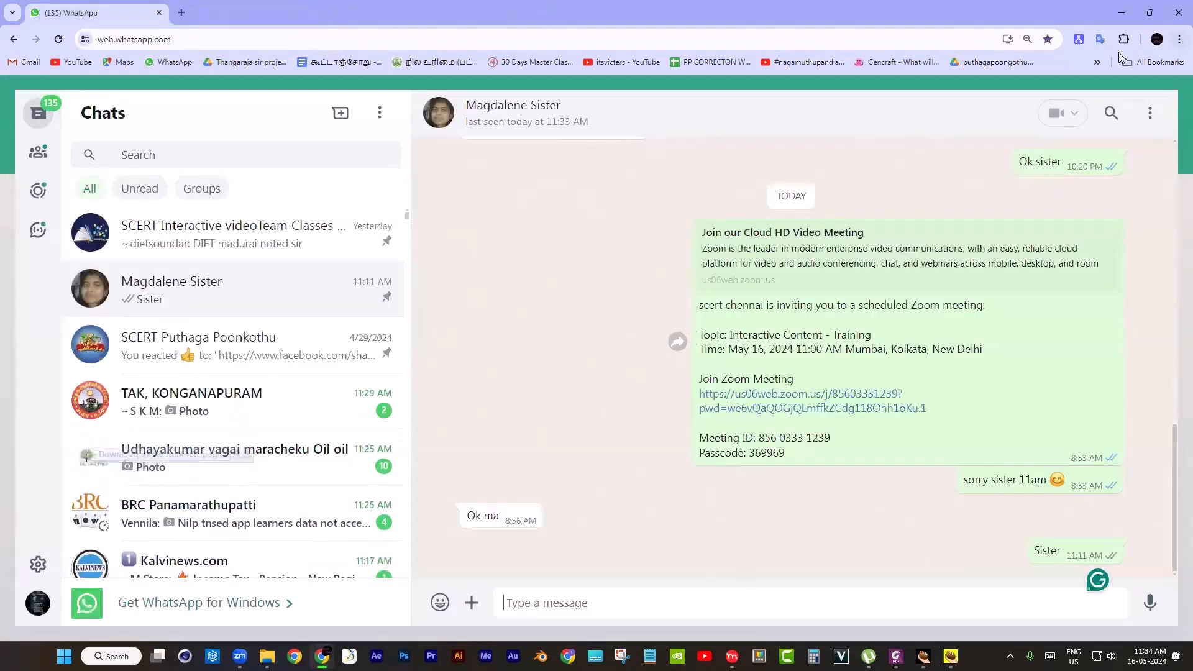
drag(466, 11, 464, 89)
click(709, 89)
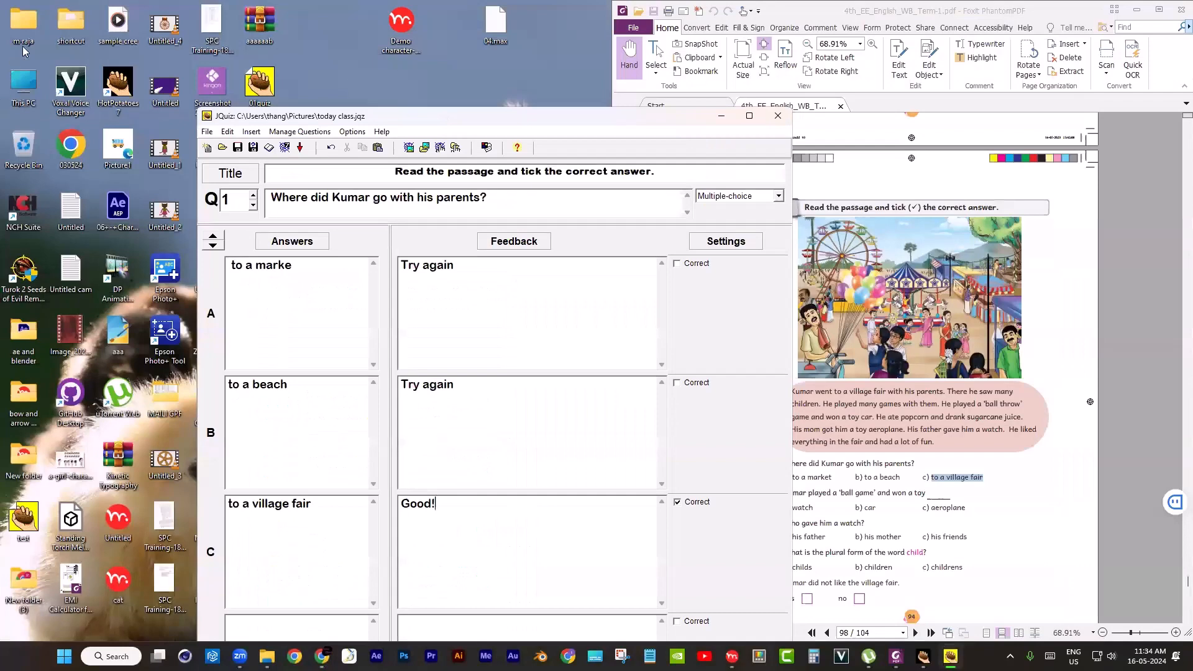
- Open This PC in File Explorer and turn on the display of file name extensions
double_click(25, 92)
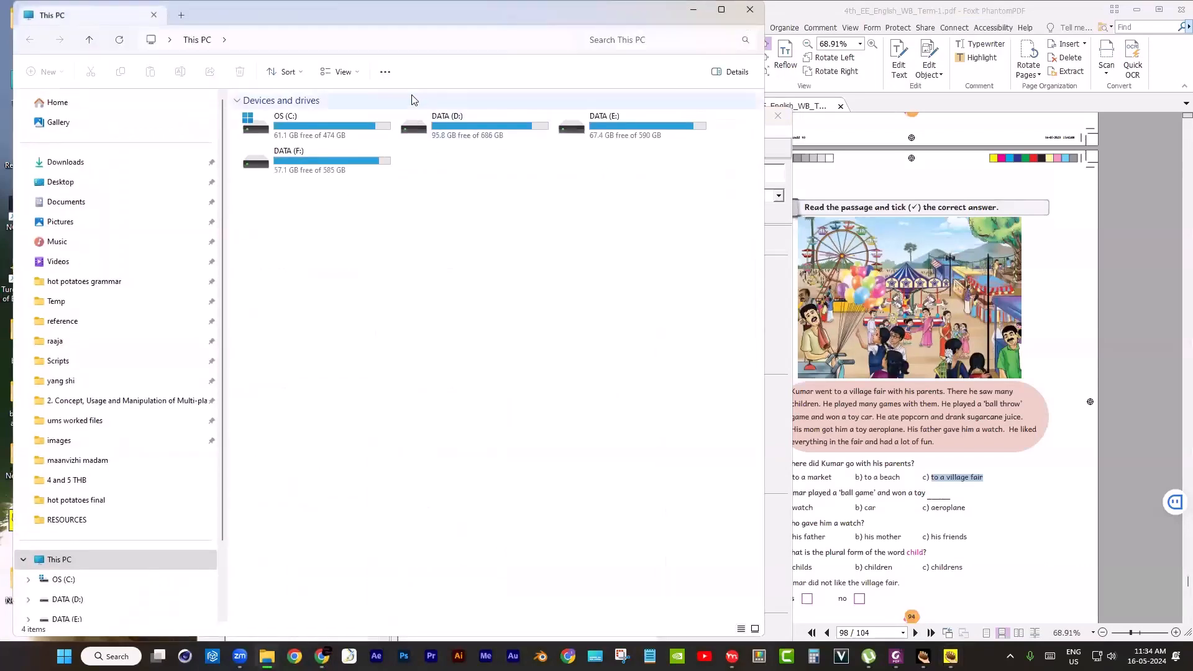
click(354, 76)
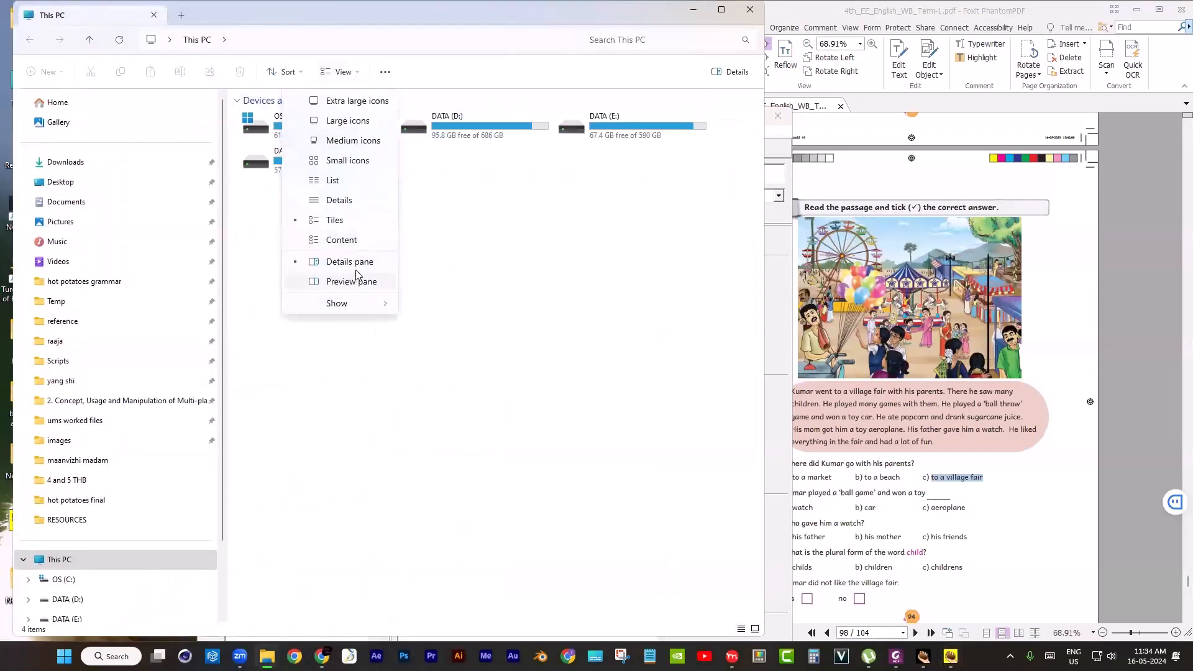
mouse_move(362, 303)
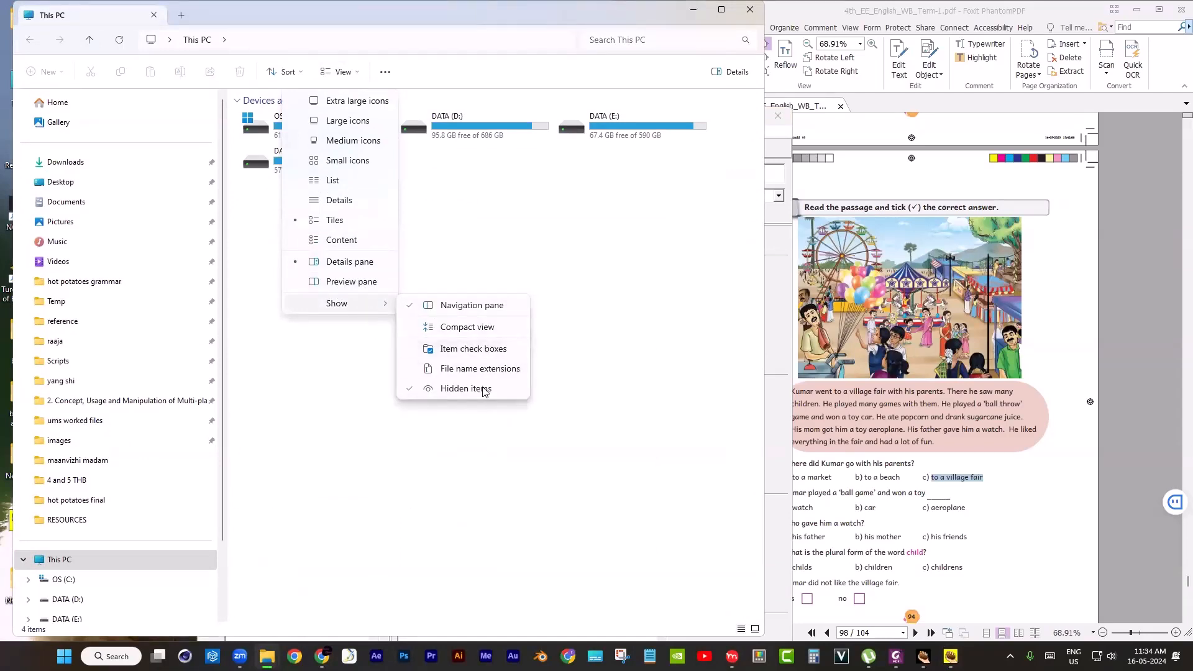
click(497, 369)
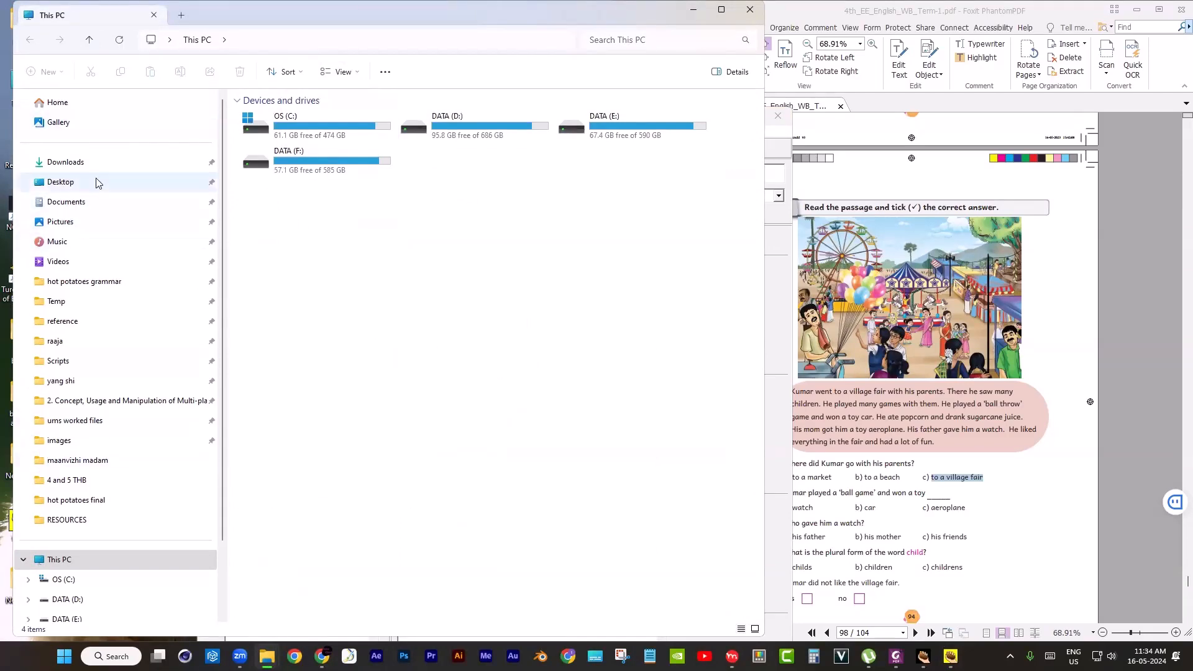
- Examine the file name extensions in the Downloads folder and those of the saved quiz files in Pictures
click(149, 161)
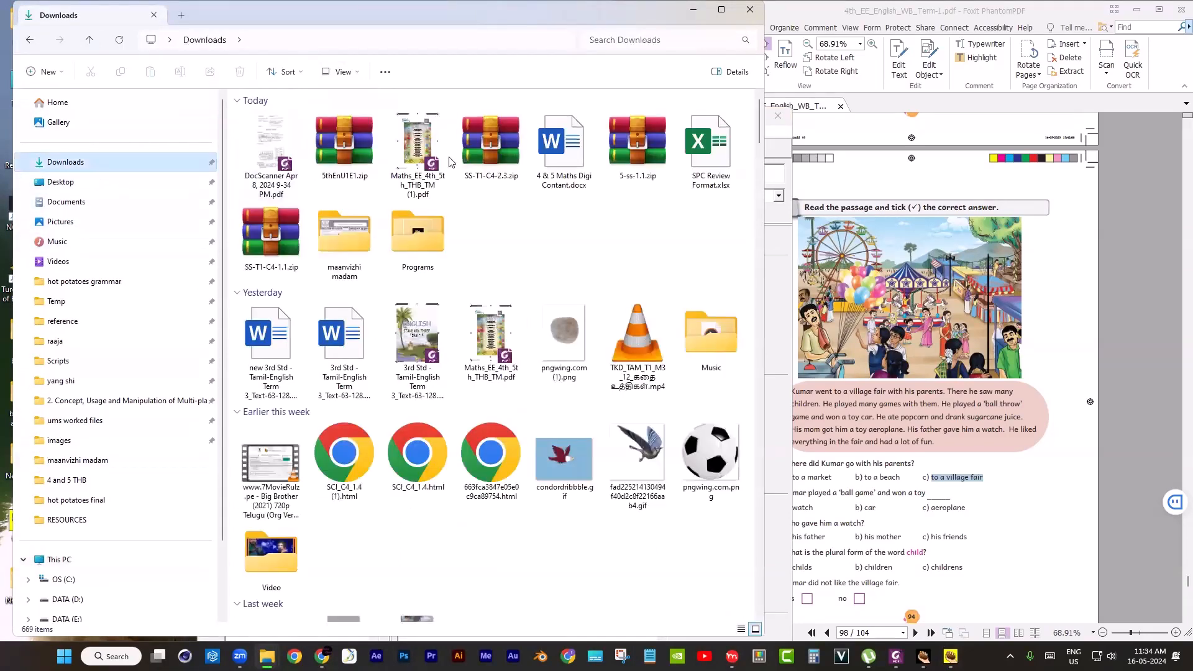
click(420, 199)
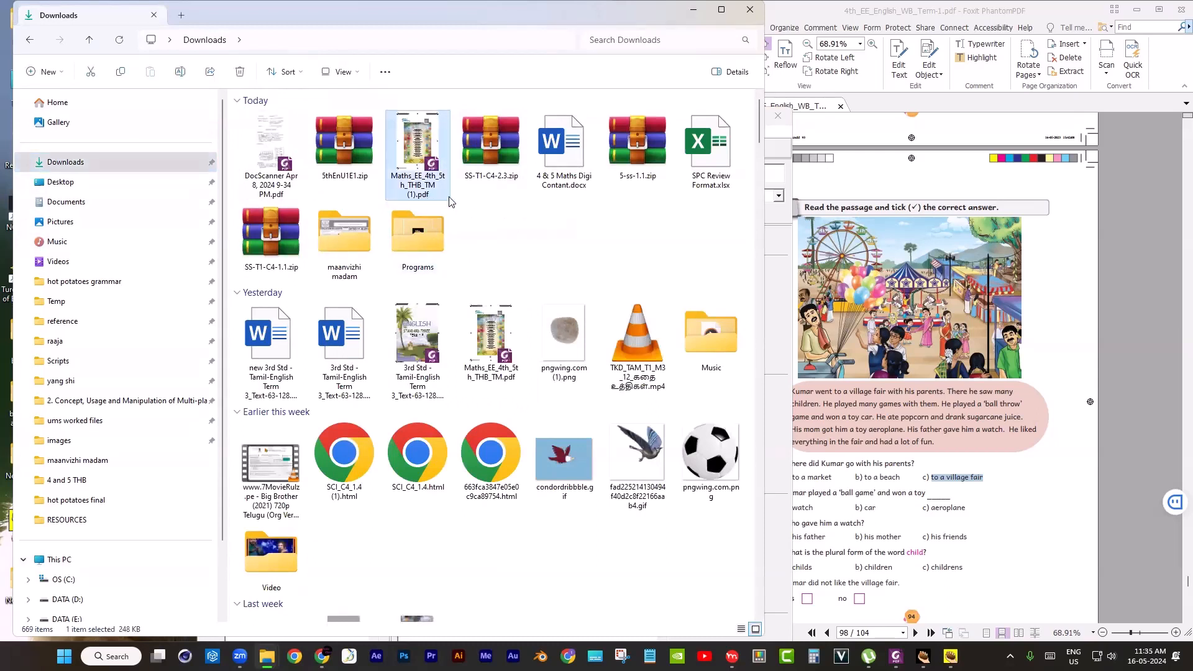
click(575, 194)
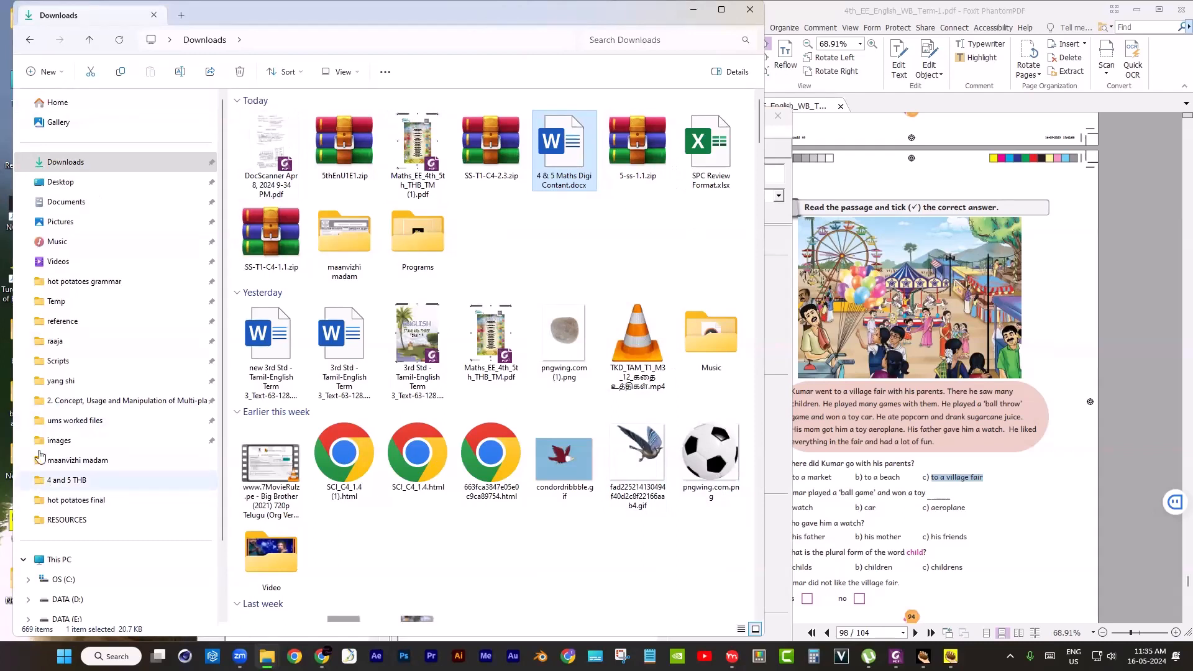
click(75, 222)
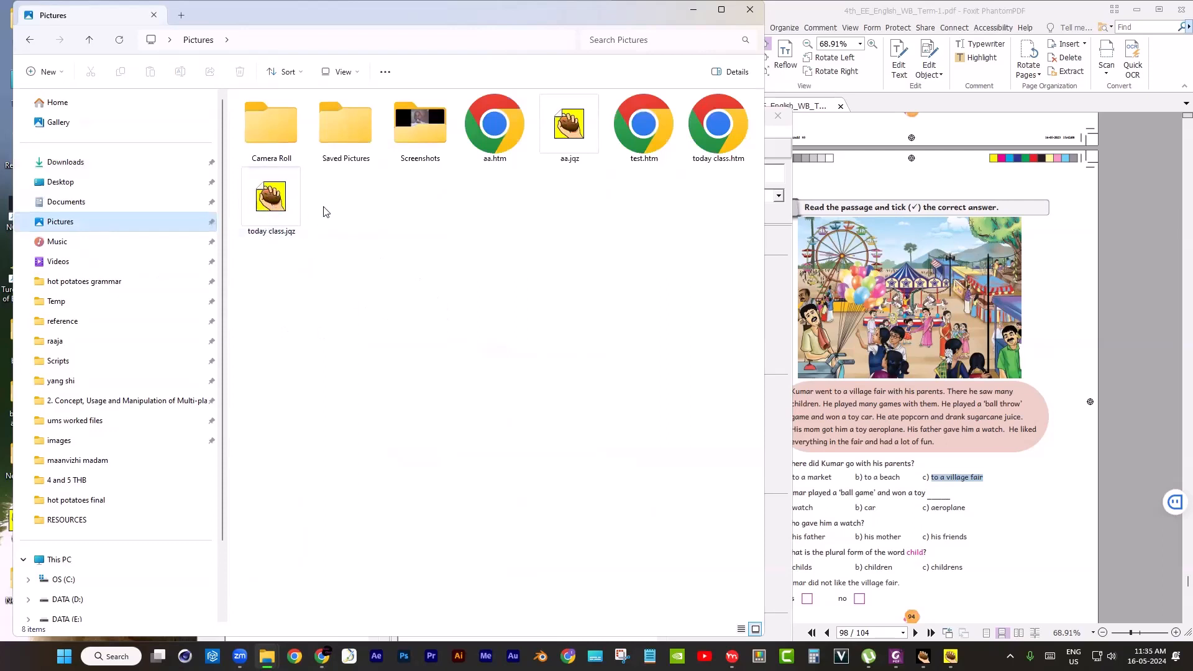
mouse_move(290, 241)
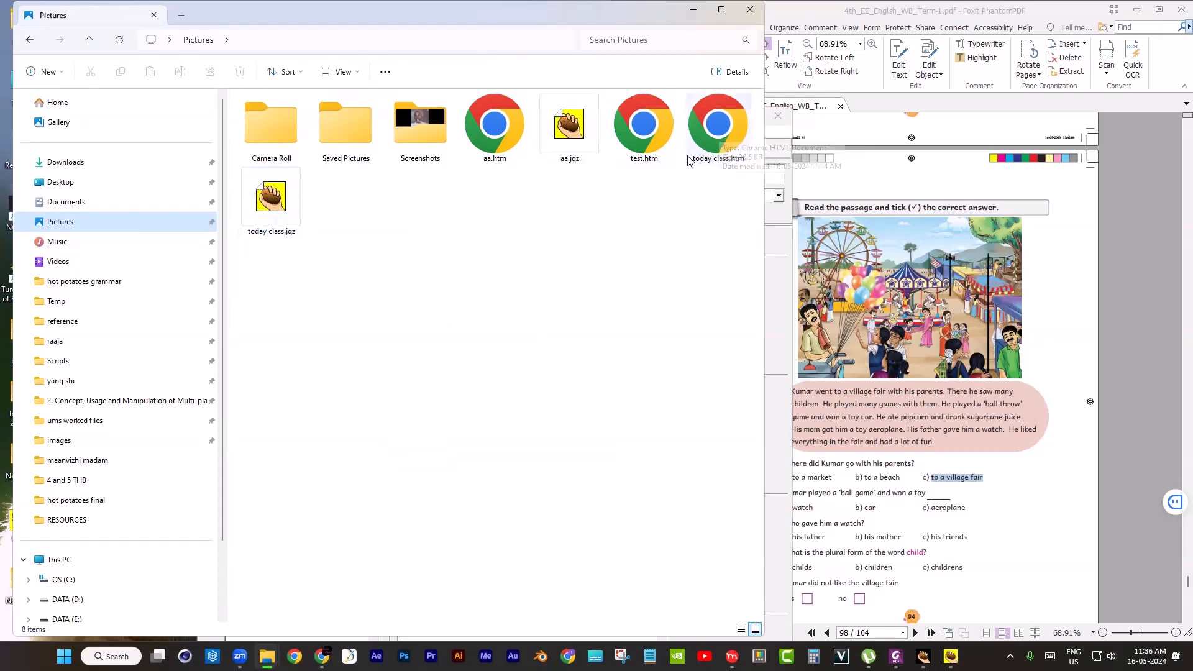
- View today class.htm from Pictures in the browser twice, closing the quiz page each time and returning to the folder
double_click(716, 131)
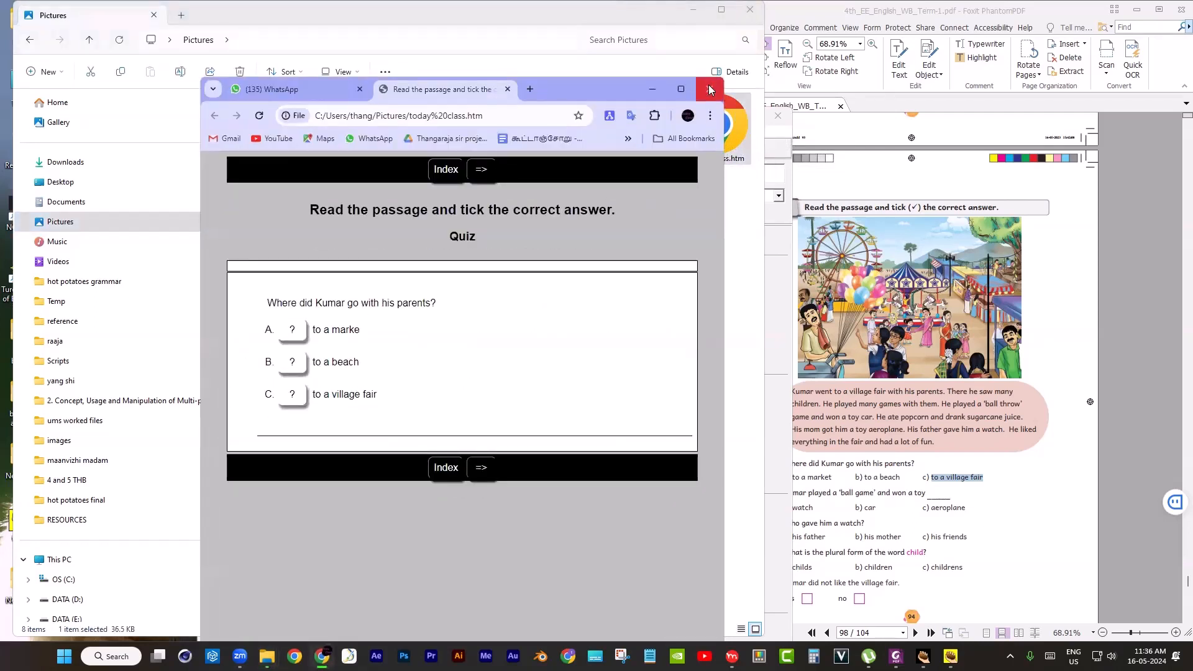
click(506, 90)
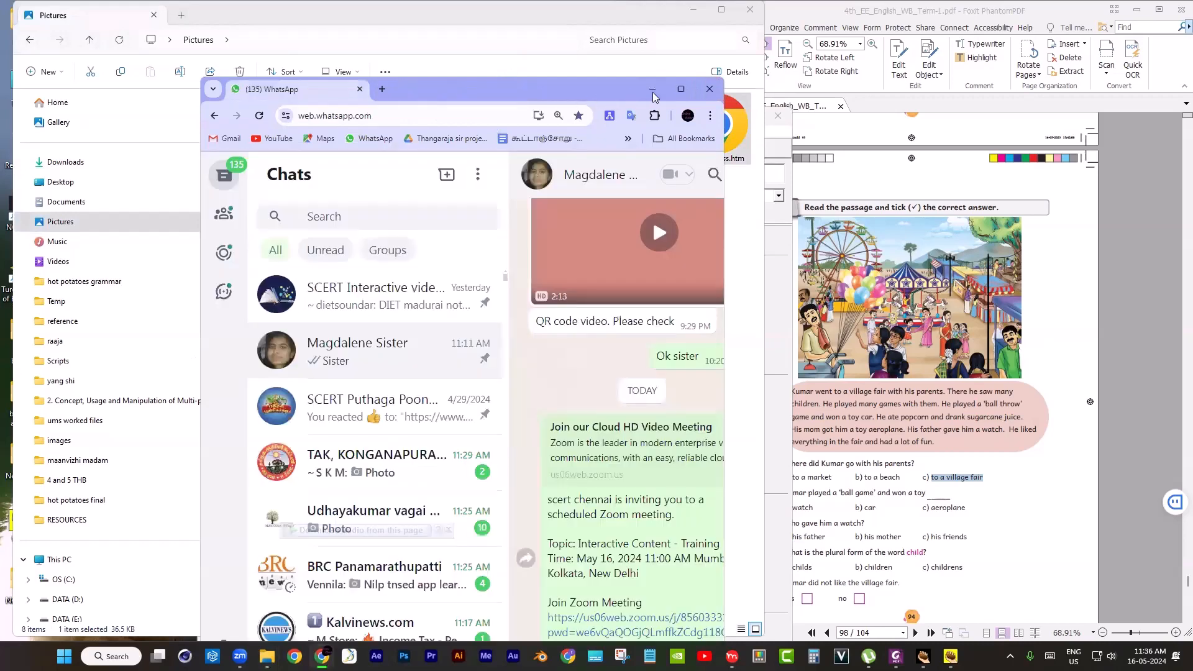
click(710, 89)
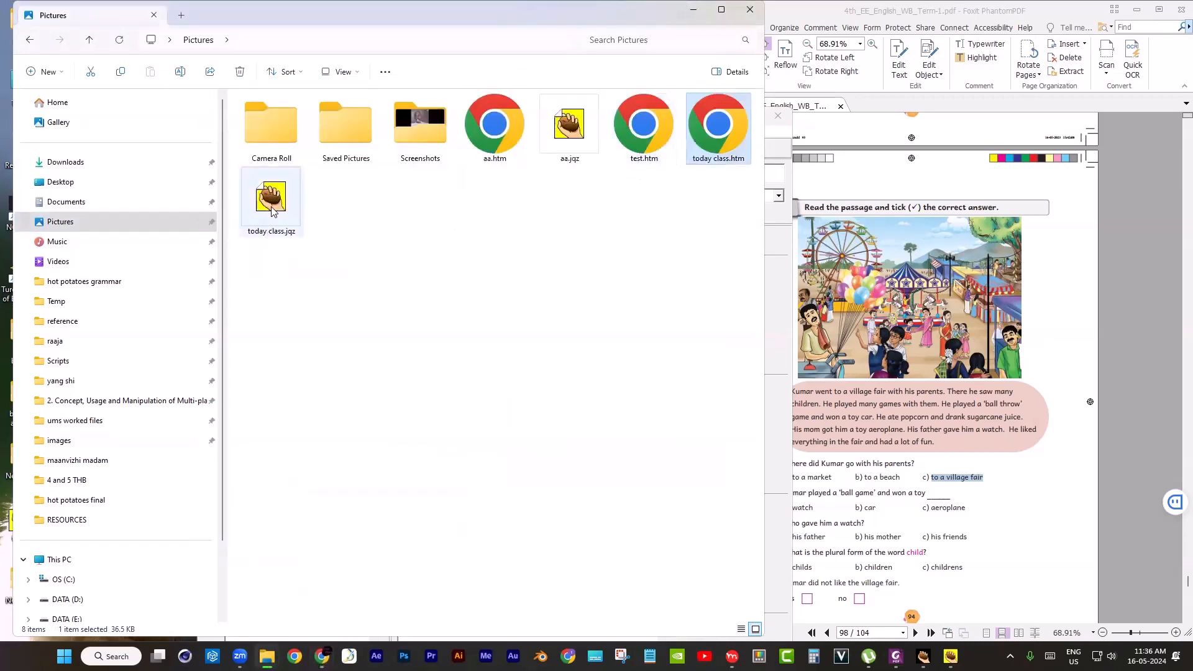
double_click(727, 135)
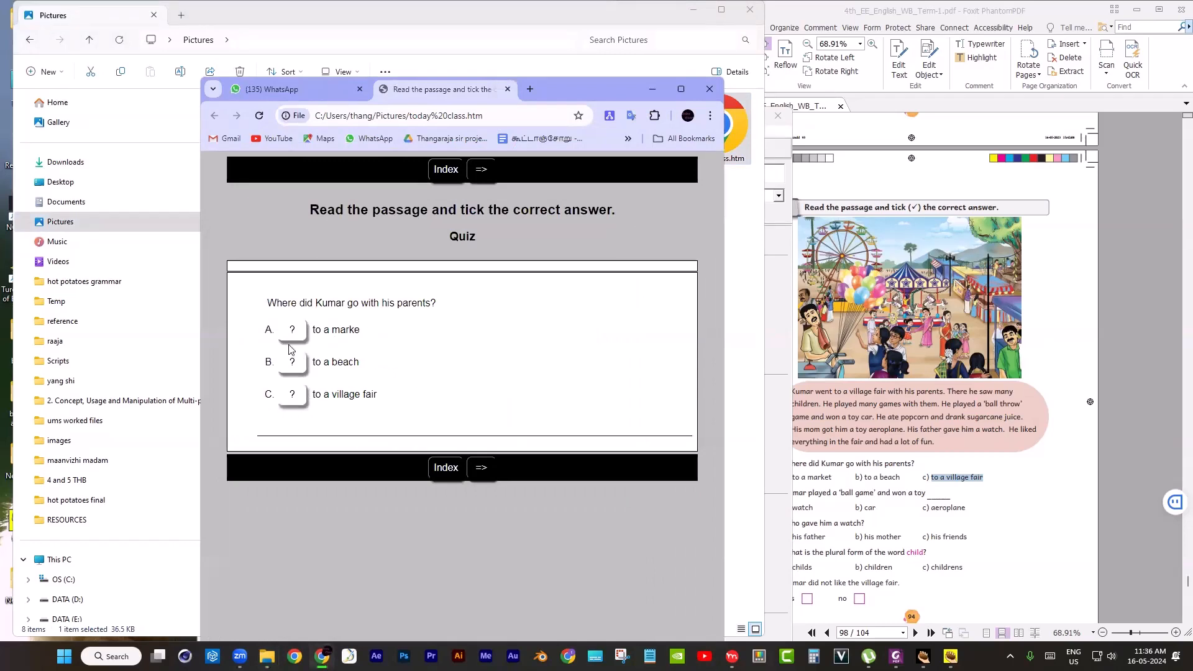
click(508, 89)
click(632, 37)
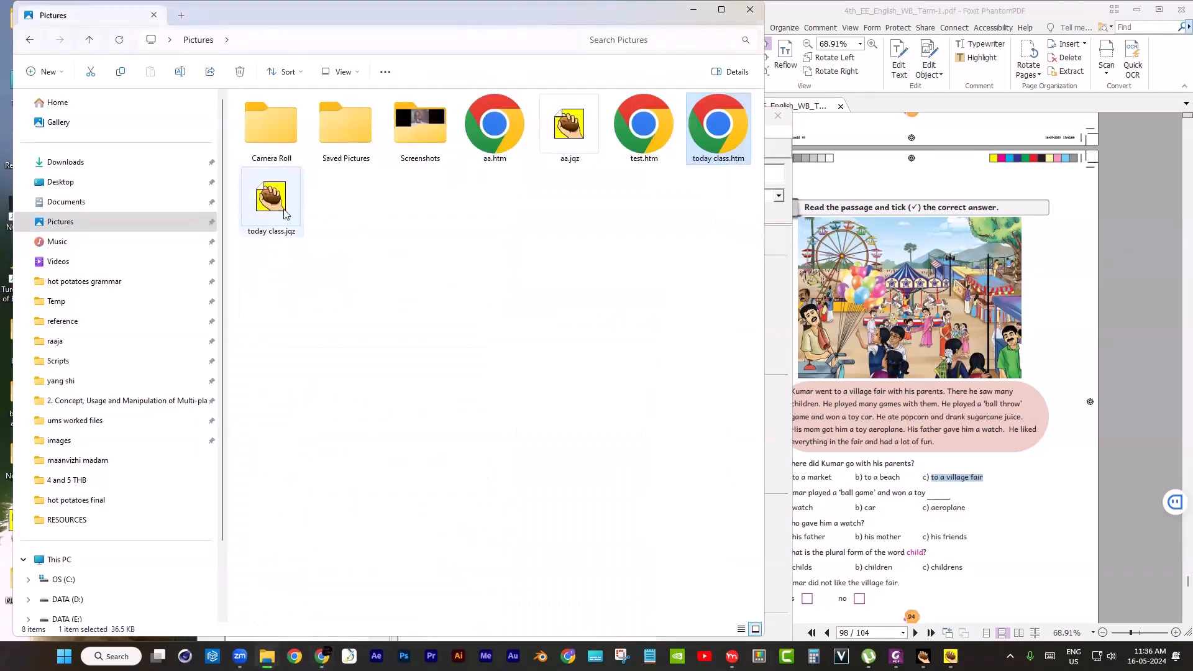
- Move the Pictures window down, then minimize it and JQuiz to expose the desktop
drag(442, 40, 492, 117)
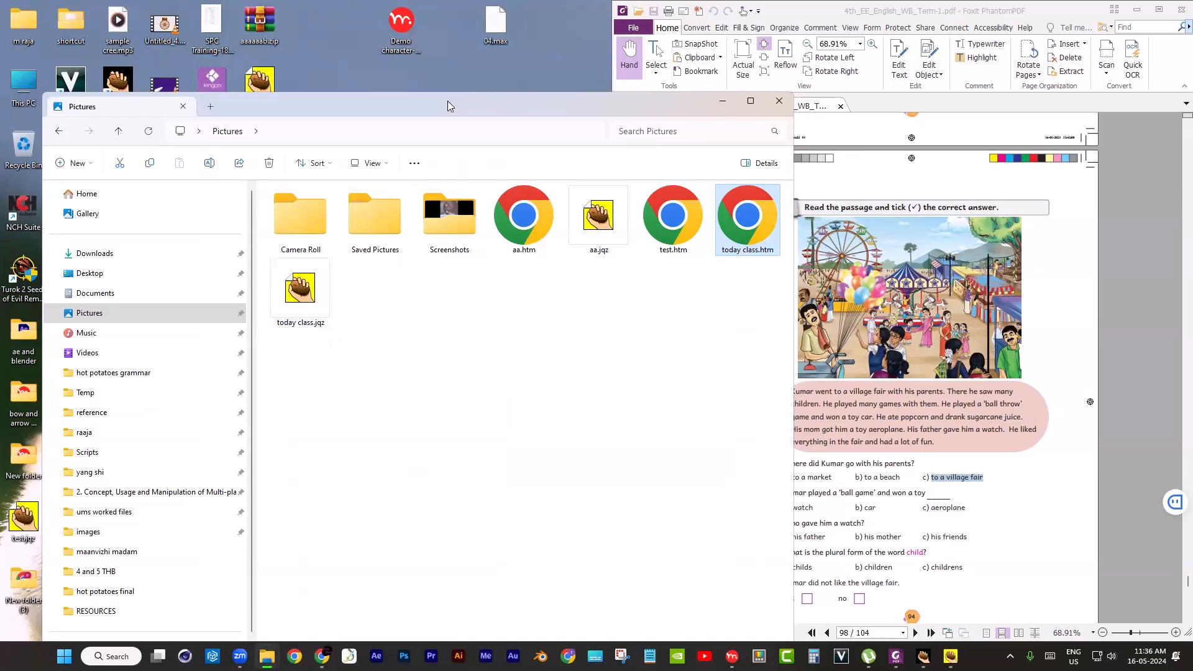
drag(450, 110, 465, 160)
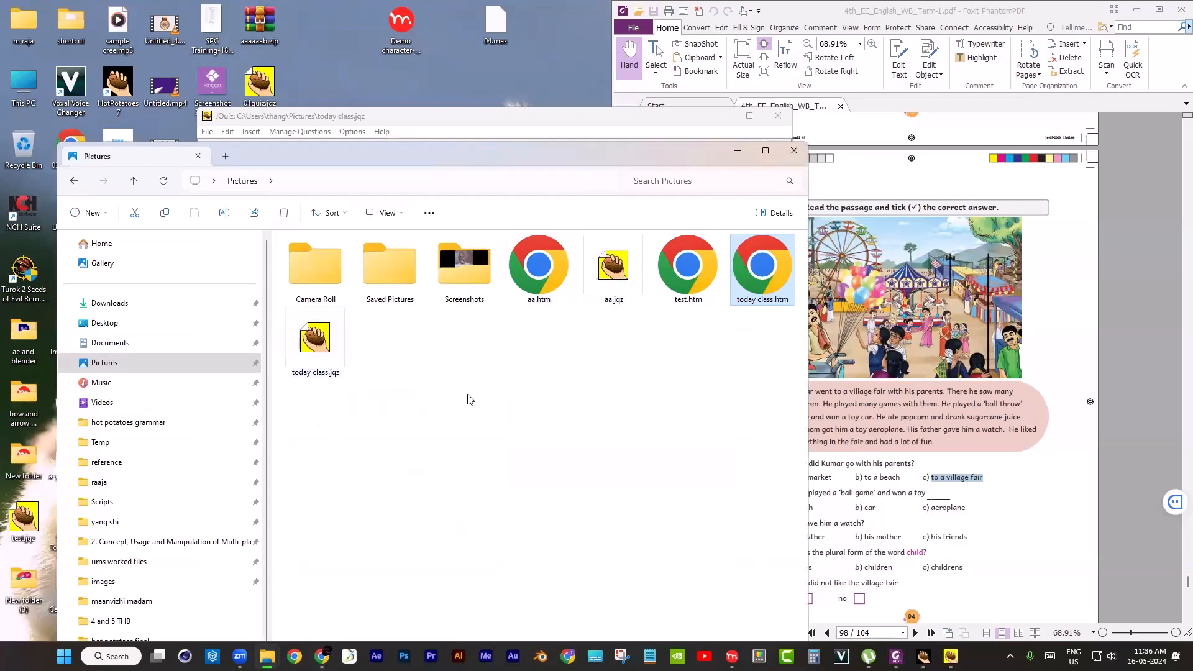
click(737, 151)
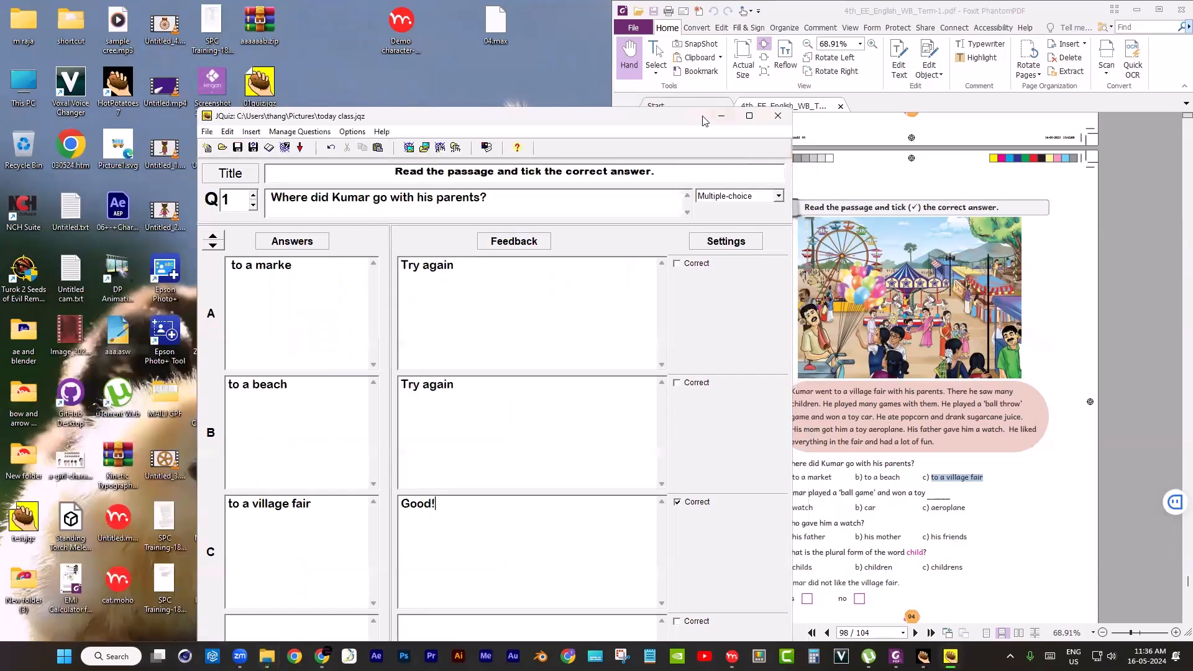
click(721, 118)
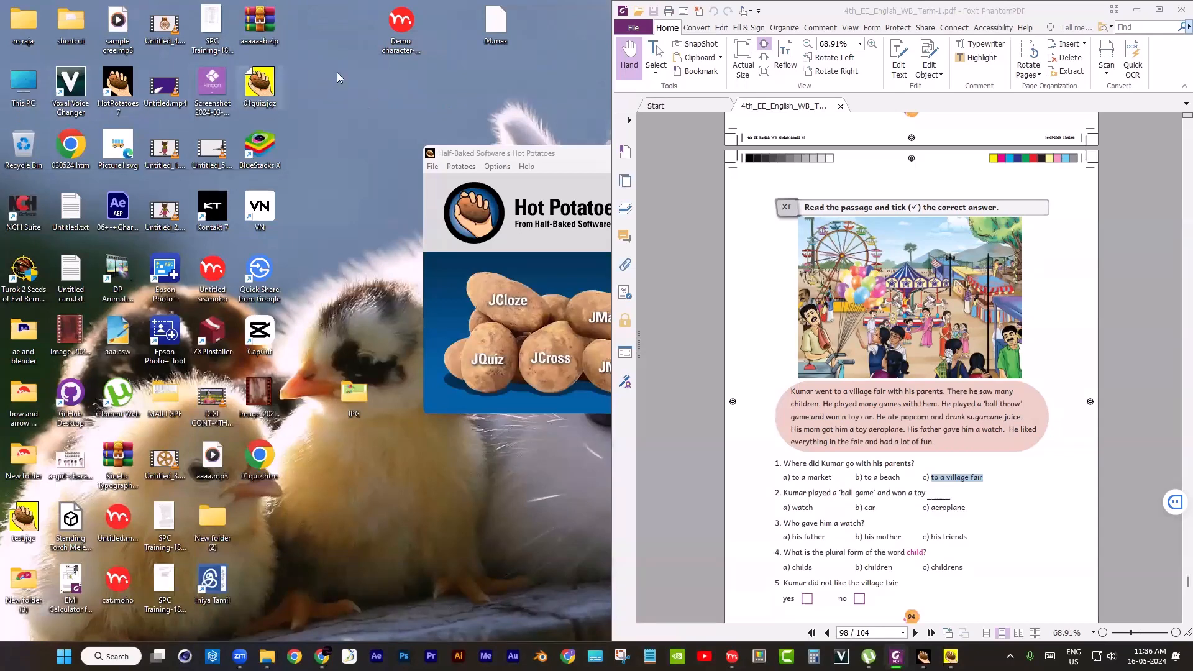
- Create a folder named "4th" on the desktop
right_click(345, 112)
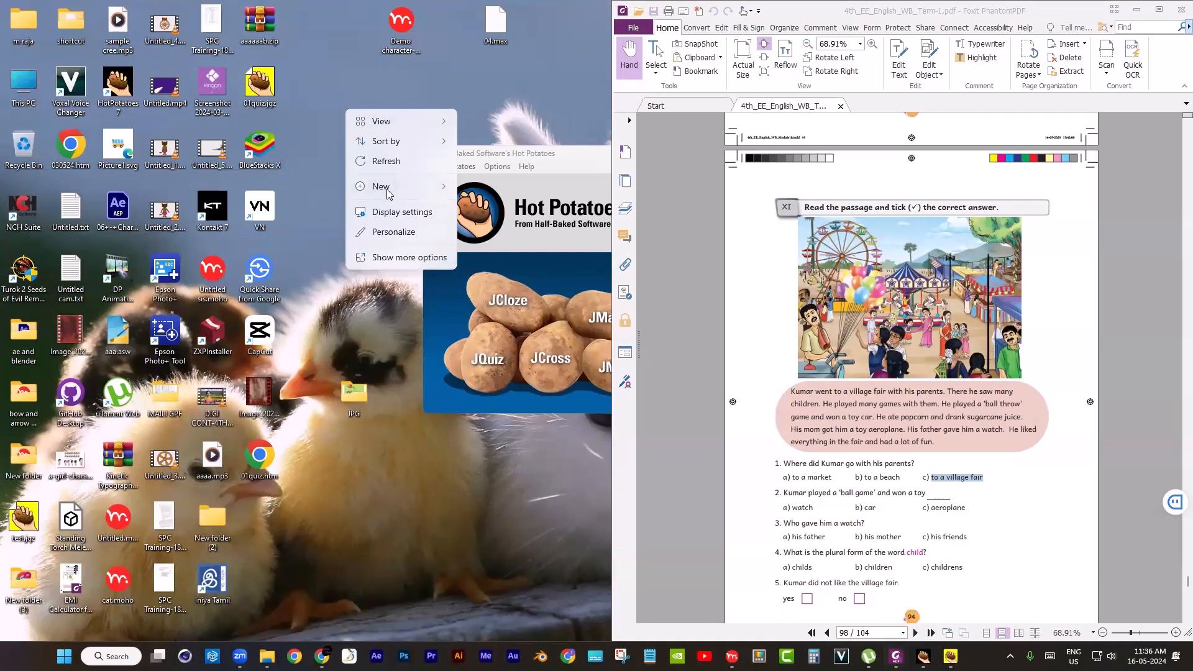
mouse_move(386, 187)
click(493, 189)
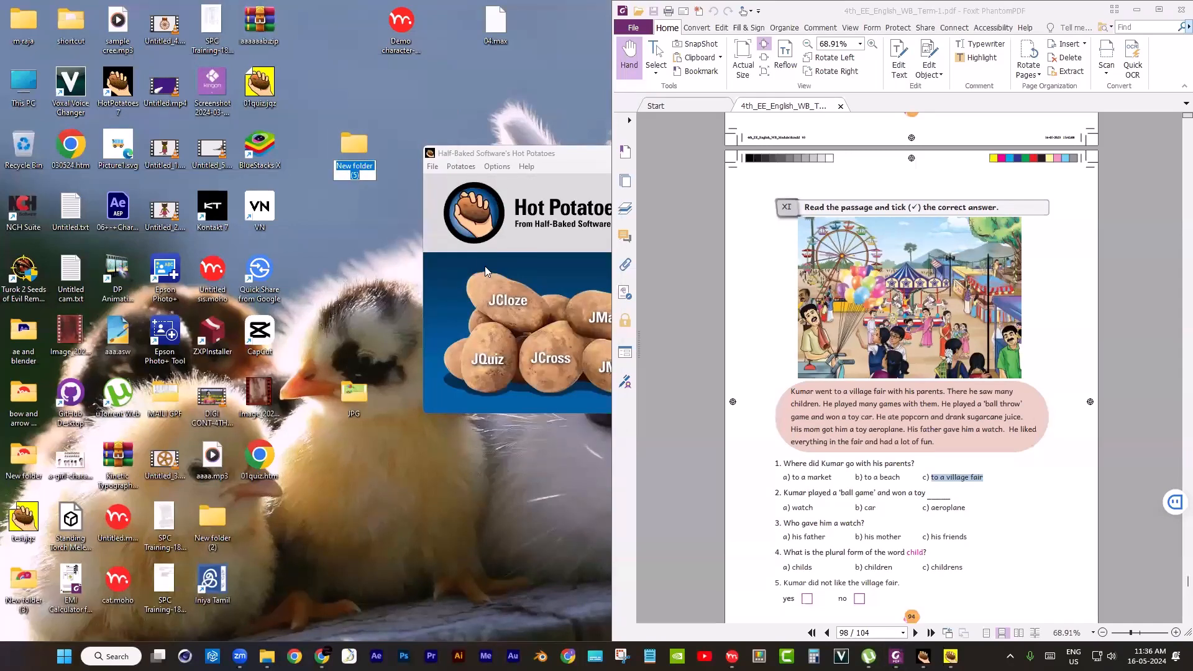
text(4th)
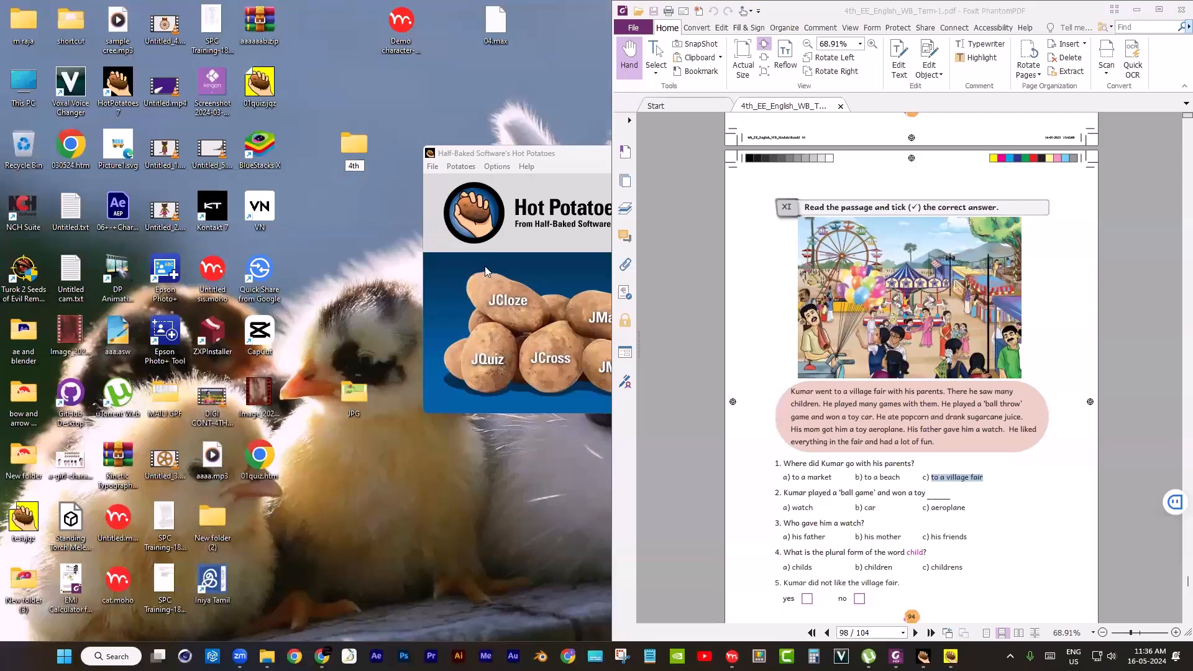
- Open the 4th folder to view its contents, close and reopen it, shift its window, and minimize it
double_click(362, 152)
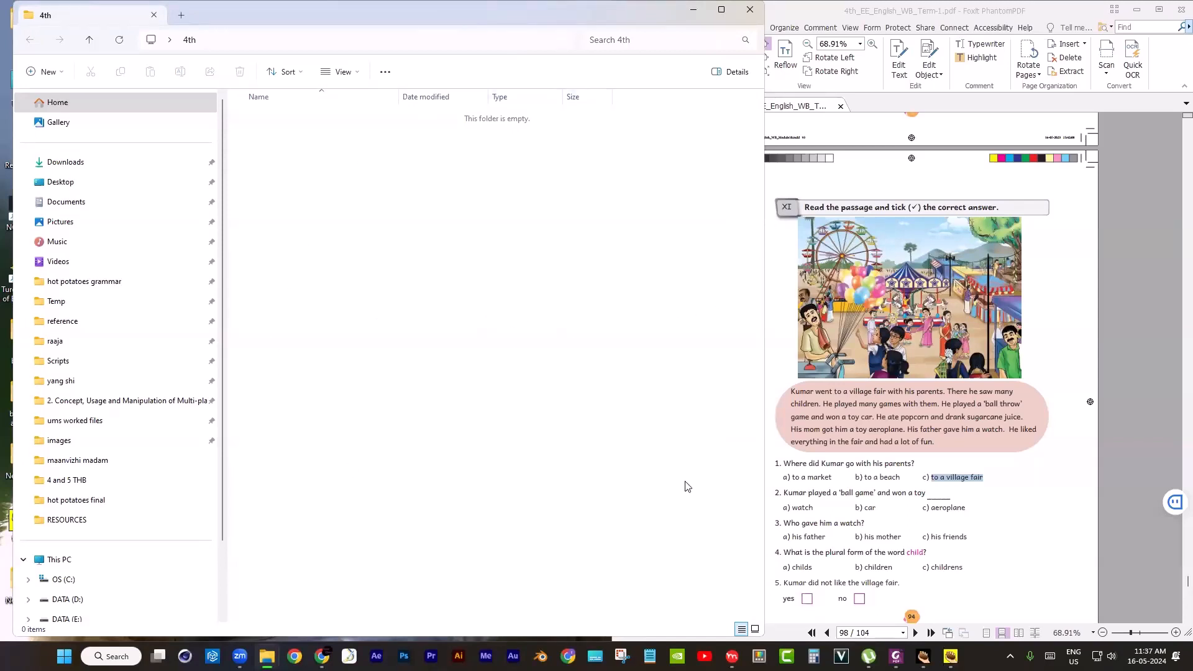
drag(510, 27, 516, 160)
click(756, 143)
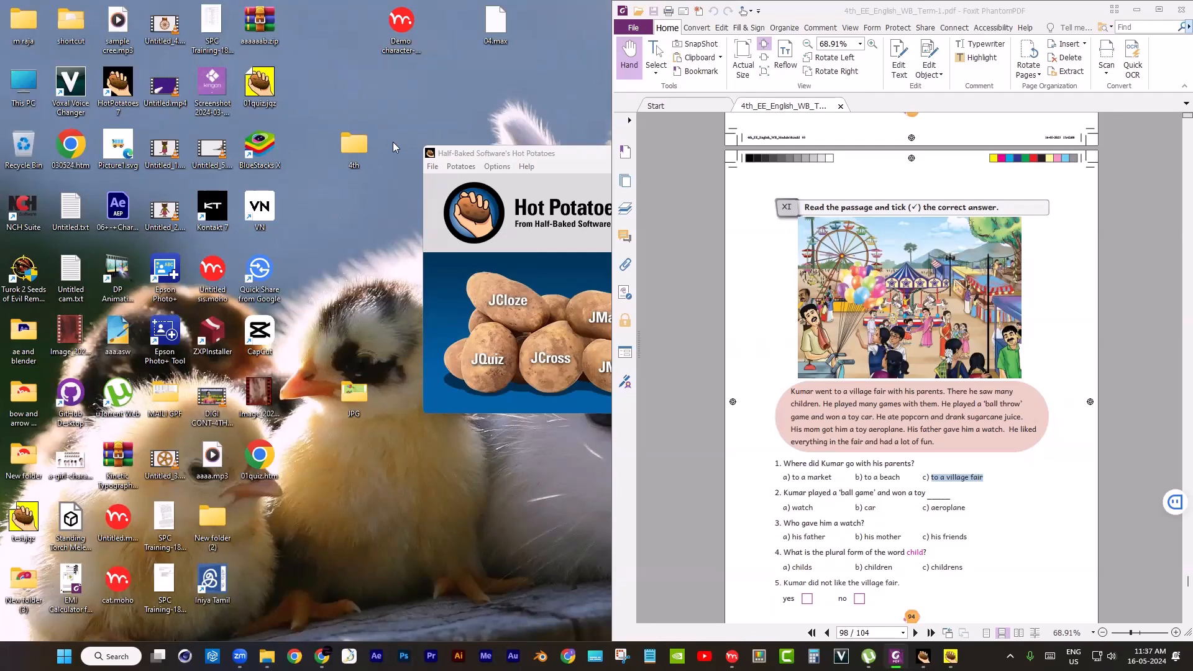
double_click(364, 151)
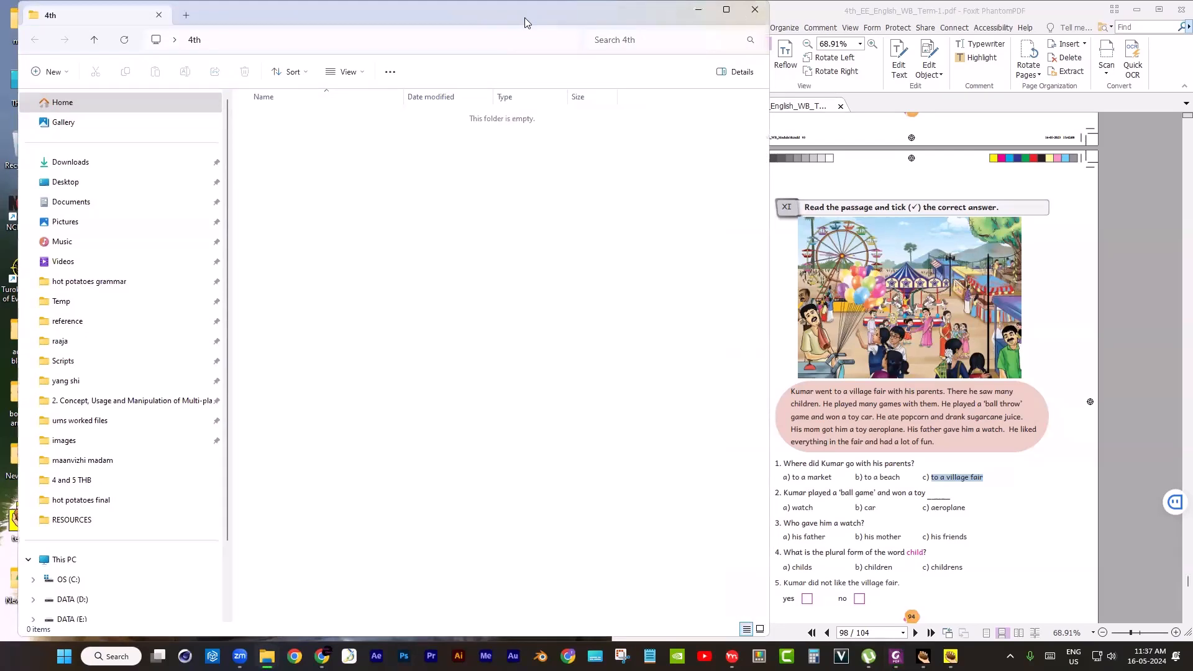
drag(525, 18, 565, 61)
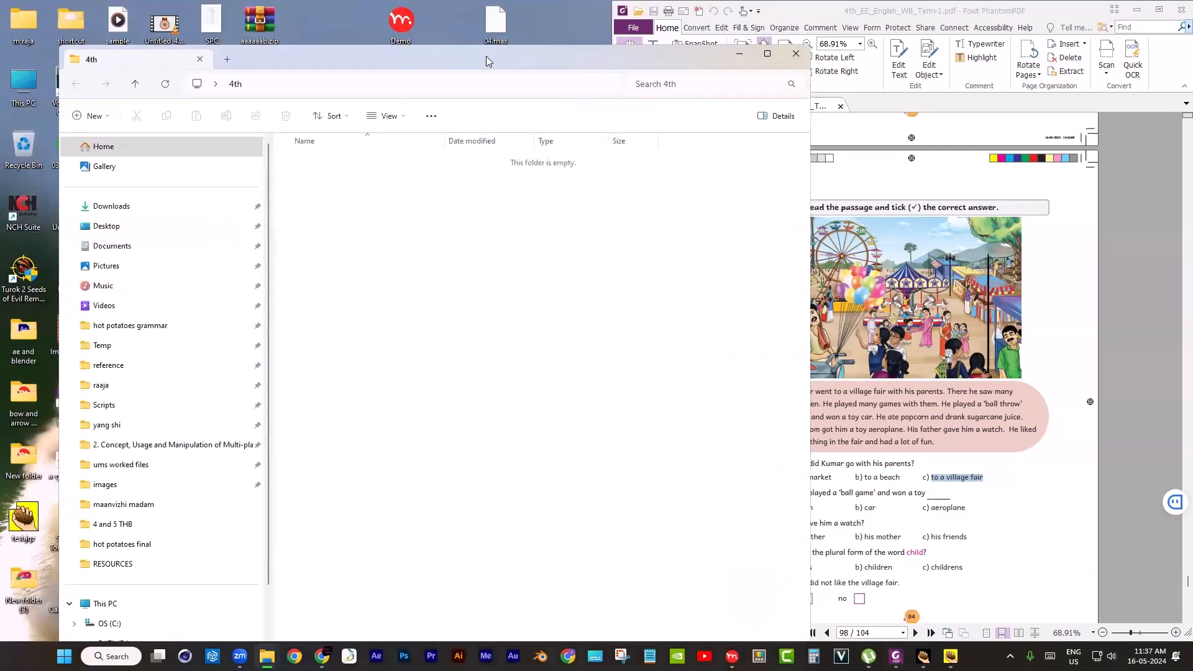
drag(486, 56, 515, 63)
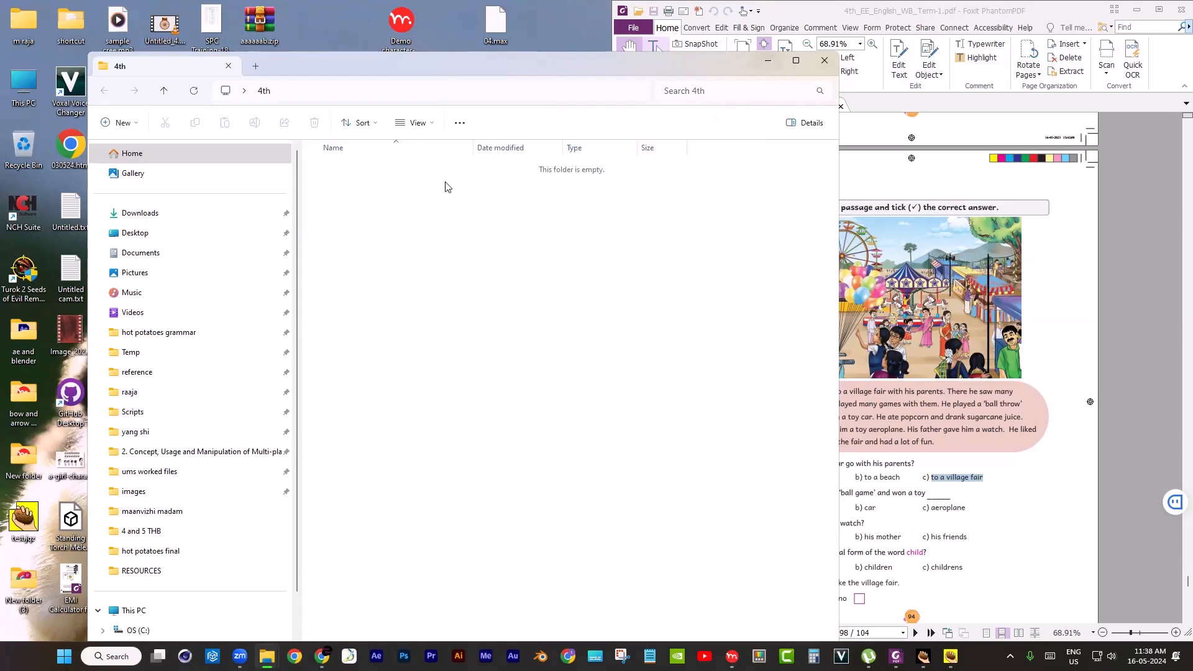
click(771, 65)
- Move the Hot Potatoes launcher clear of the workbook page, then restore the Pictures folder and select today class.jqz
click(555, 160)
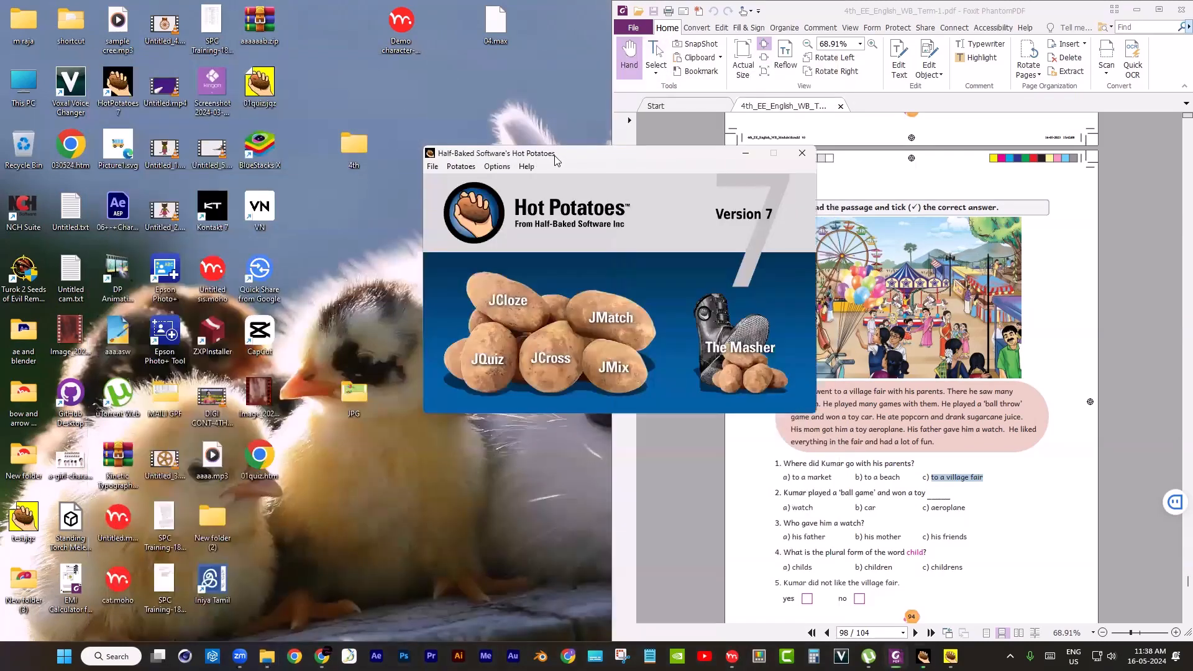
drag(555, 159, 374, 146)
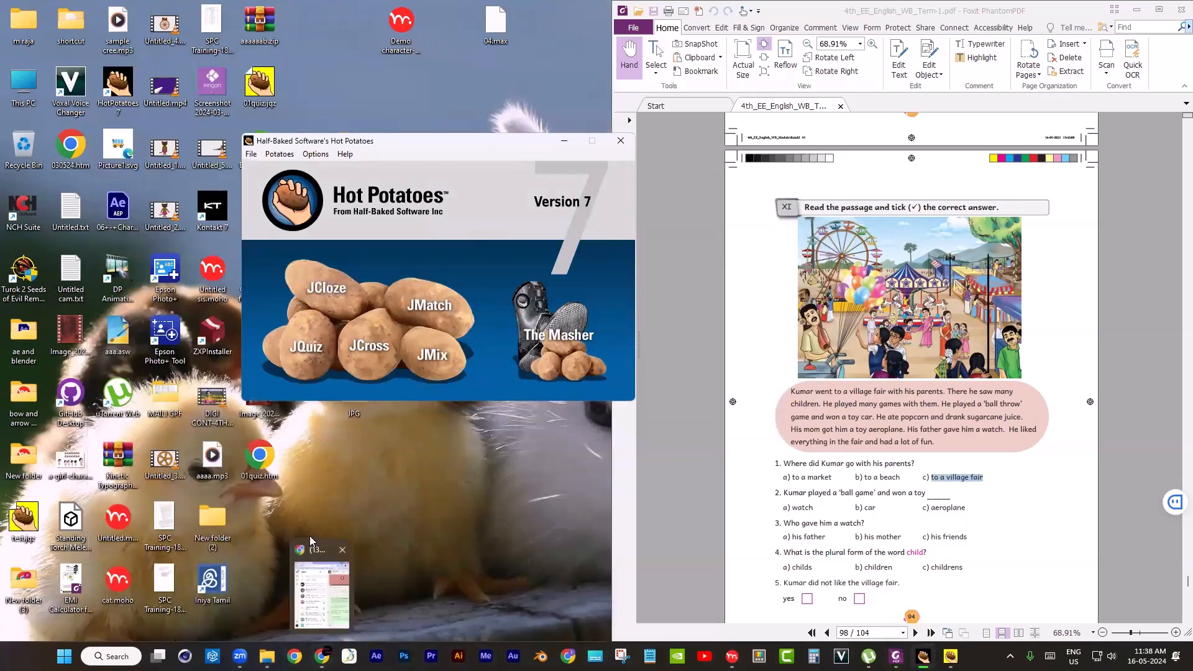
click(267, 657)
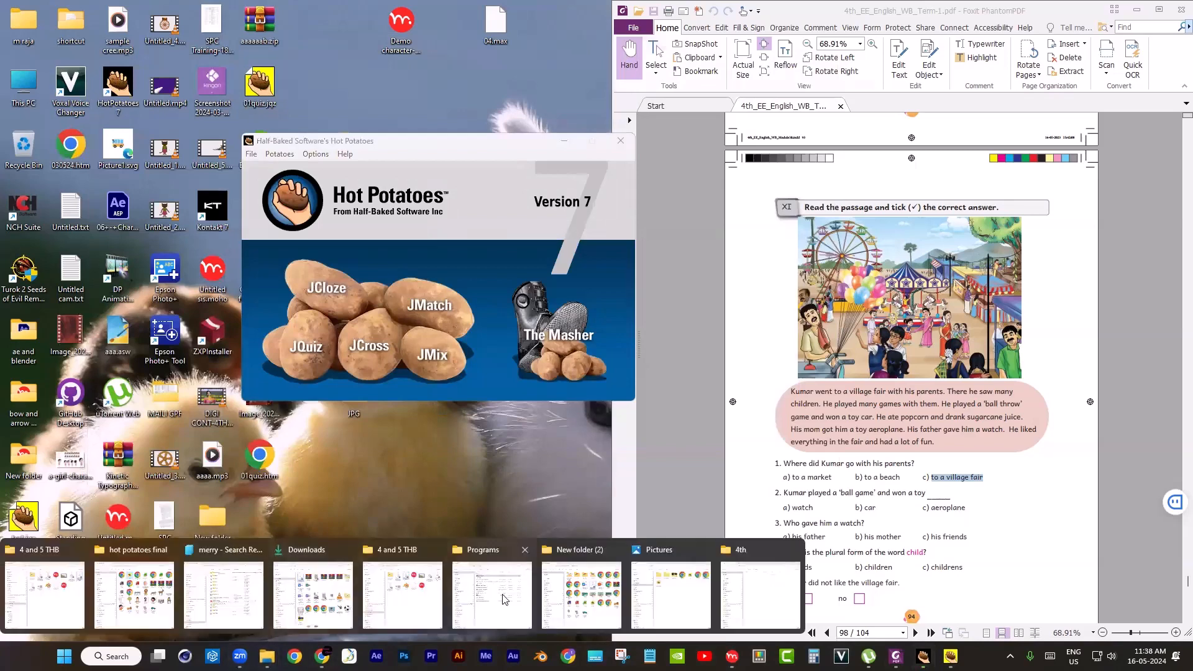
click(665, 597)
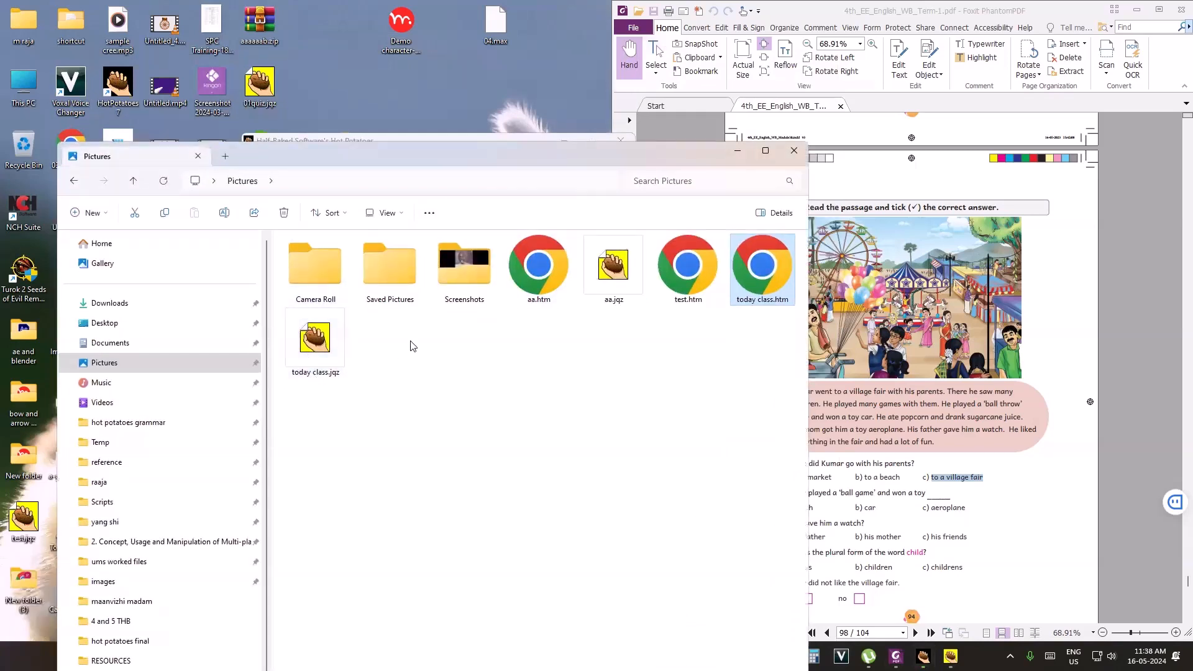
drag(417, 336, 330, 377)
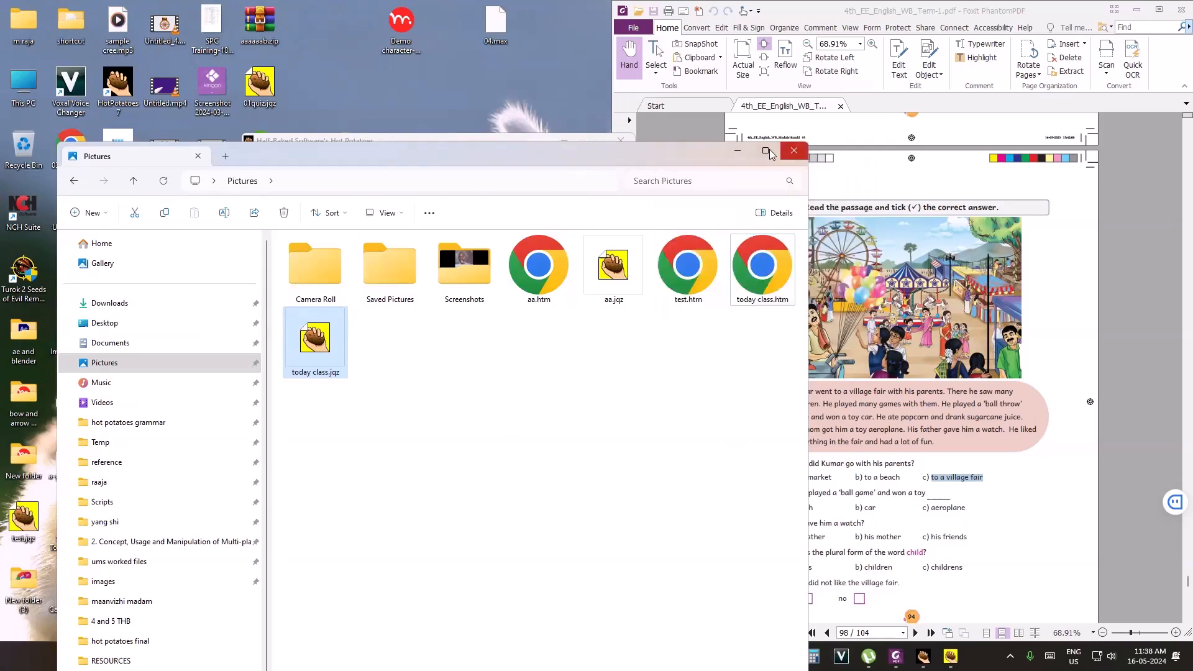
- Open today class.htm in the browser and test answers A, B and C to check their feedback
double_click(762, 267)
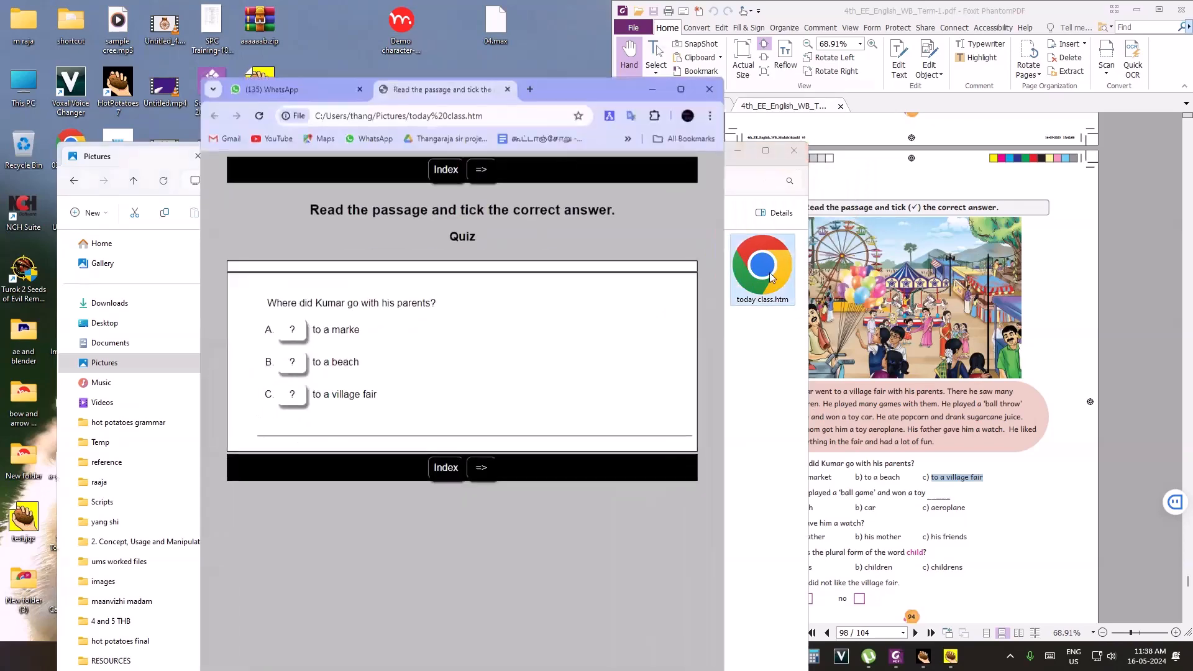
click(297, 335)
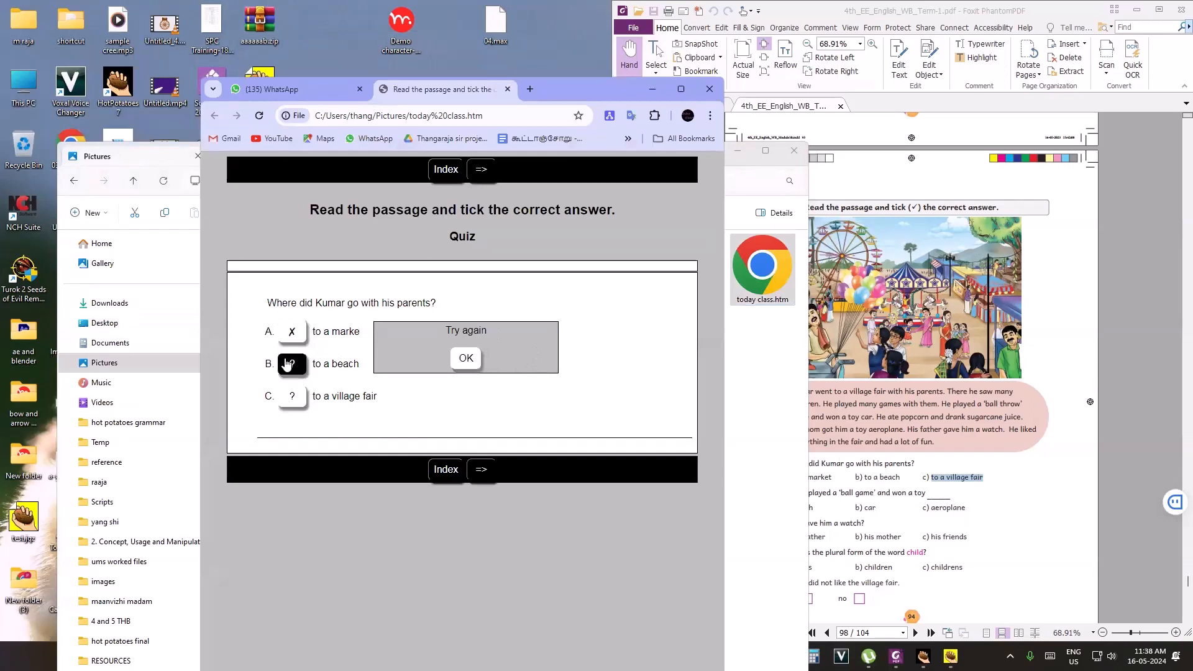
click(289, 365)
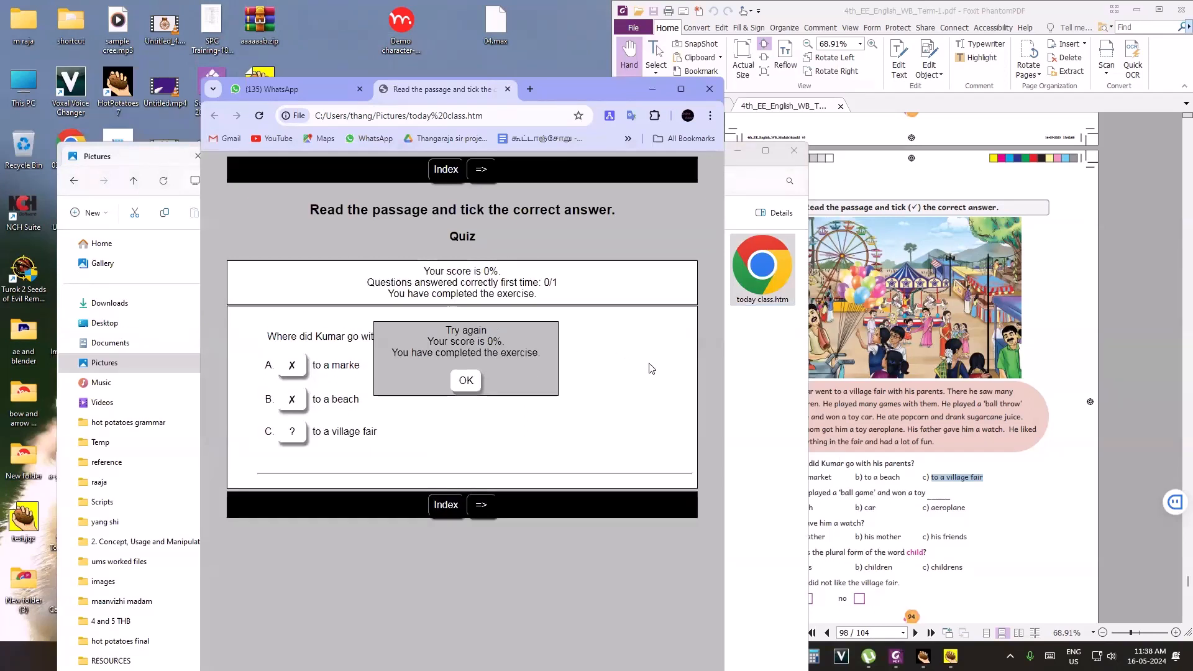
click(286, 437)
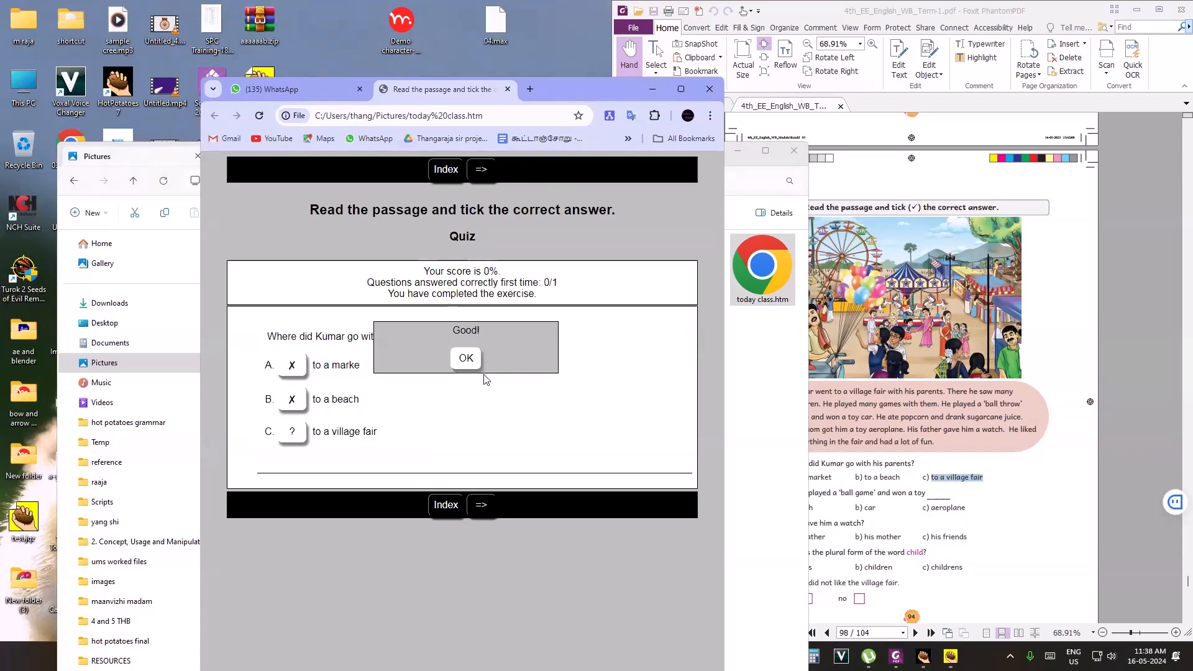
- Close the tested quiz page, clear the browser, Pictures and launcher windows out of the way, and show JQuiz maximized
click(508, 90)
click(649, 90)
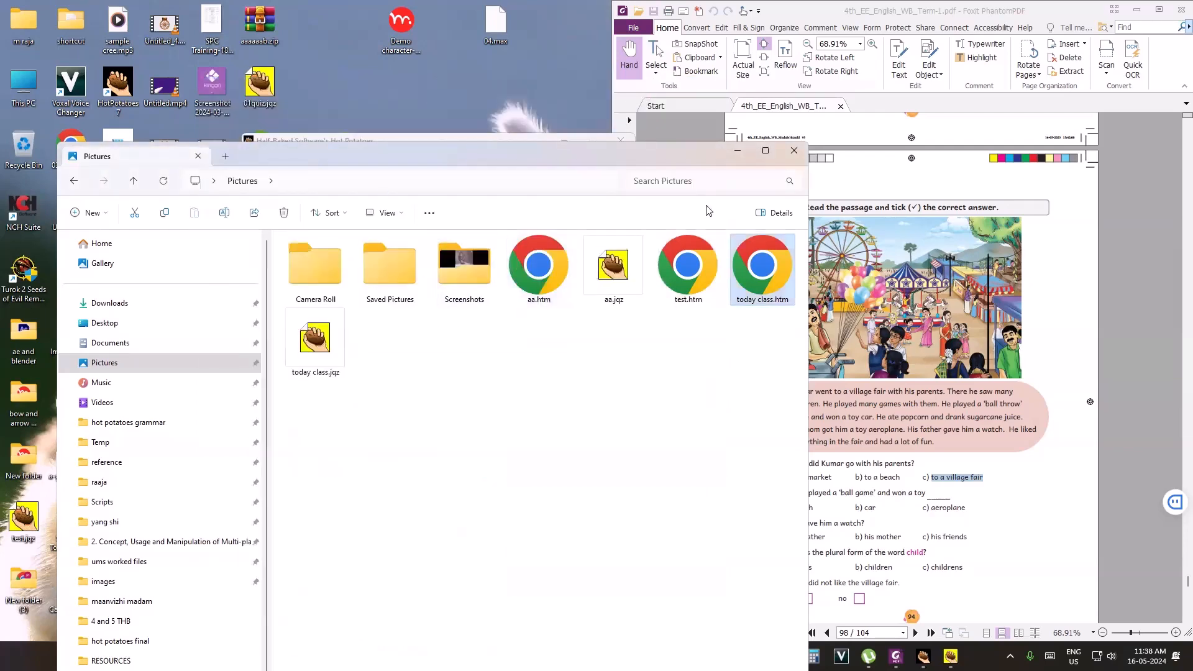
click(739, 155)
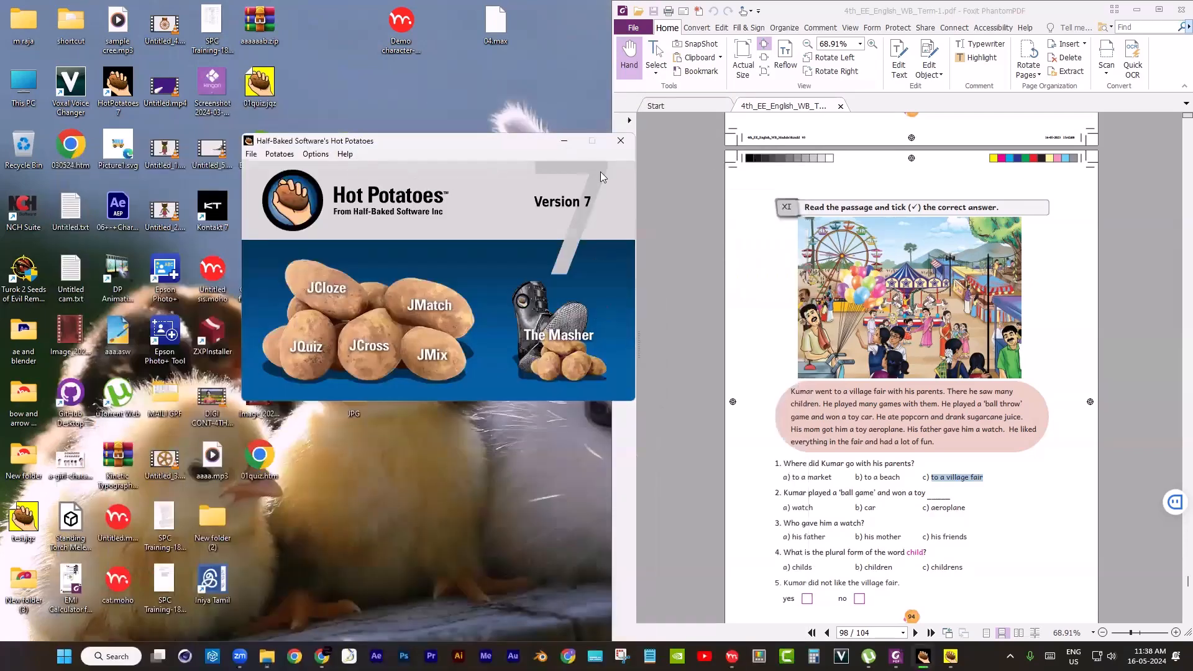
click(565, 142)
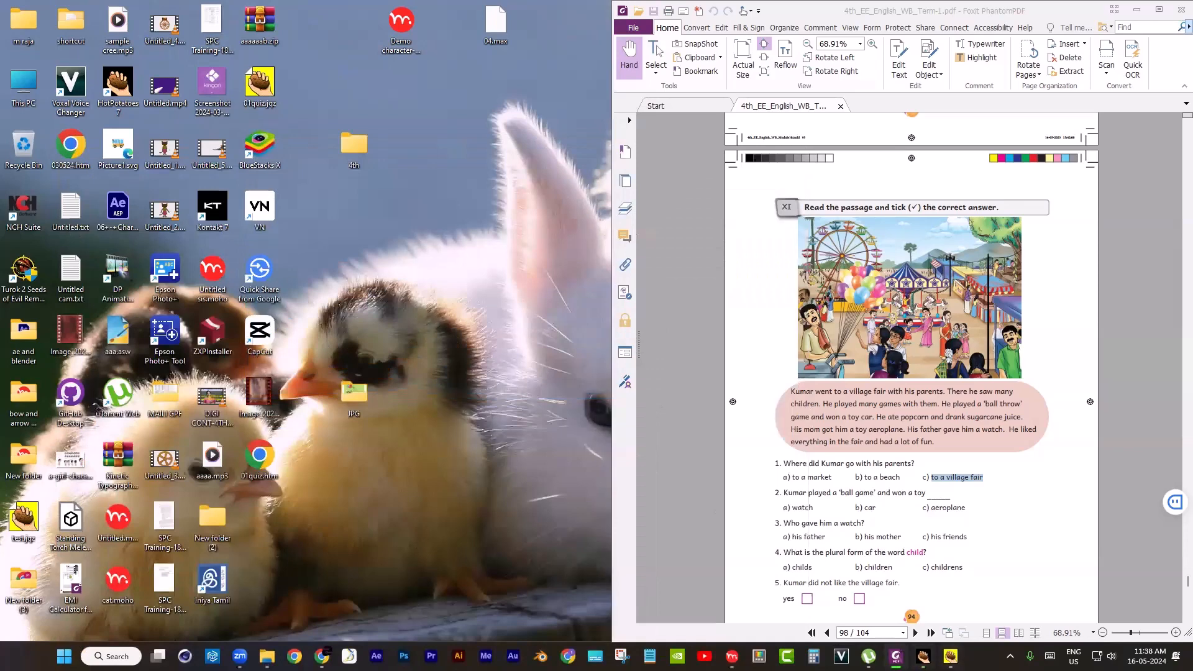
click(951, 656)
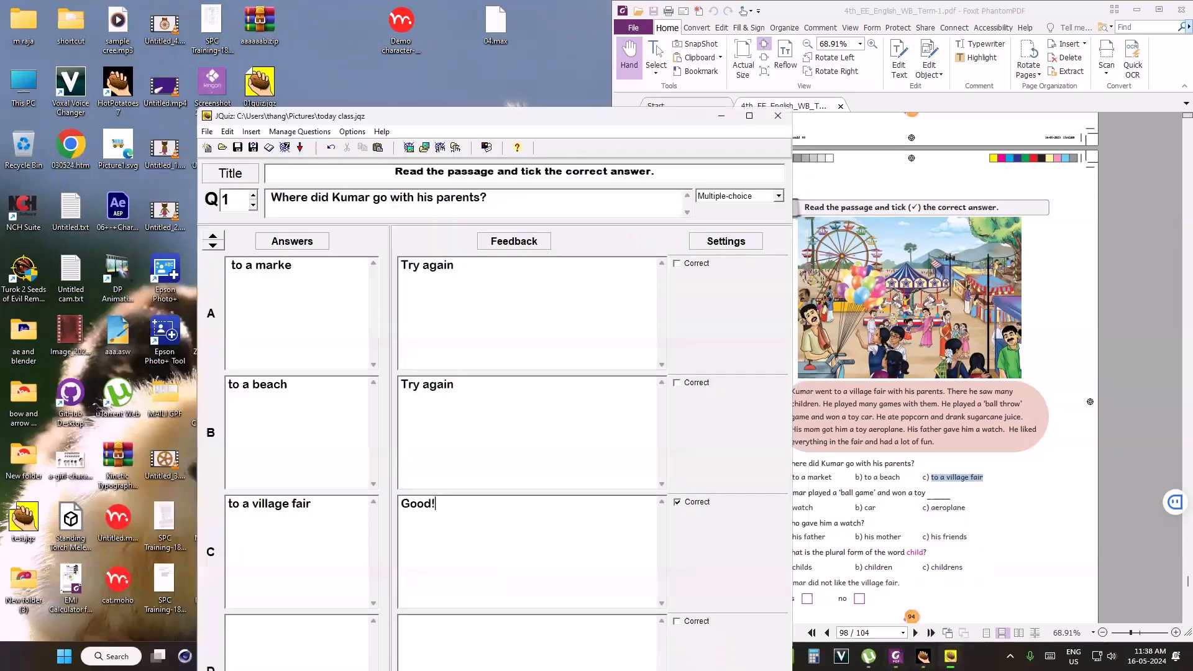
click(750, 116)
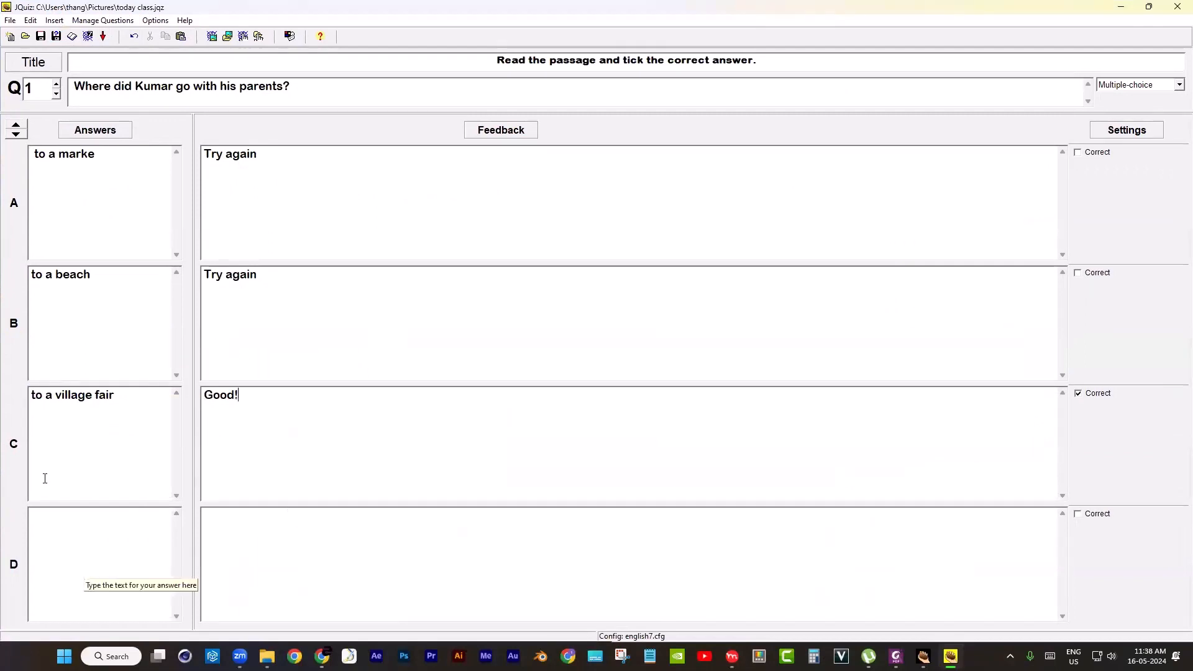
- Look through the additional answer slots of question 1 up to G and return to answer A
click(20, 131)
click(20, 131)
click(21, 128)
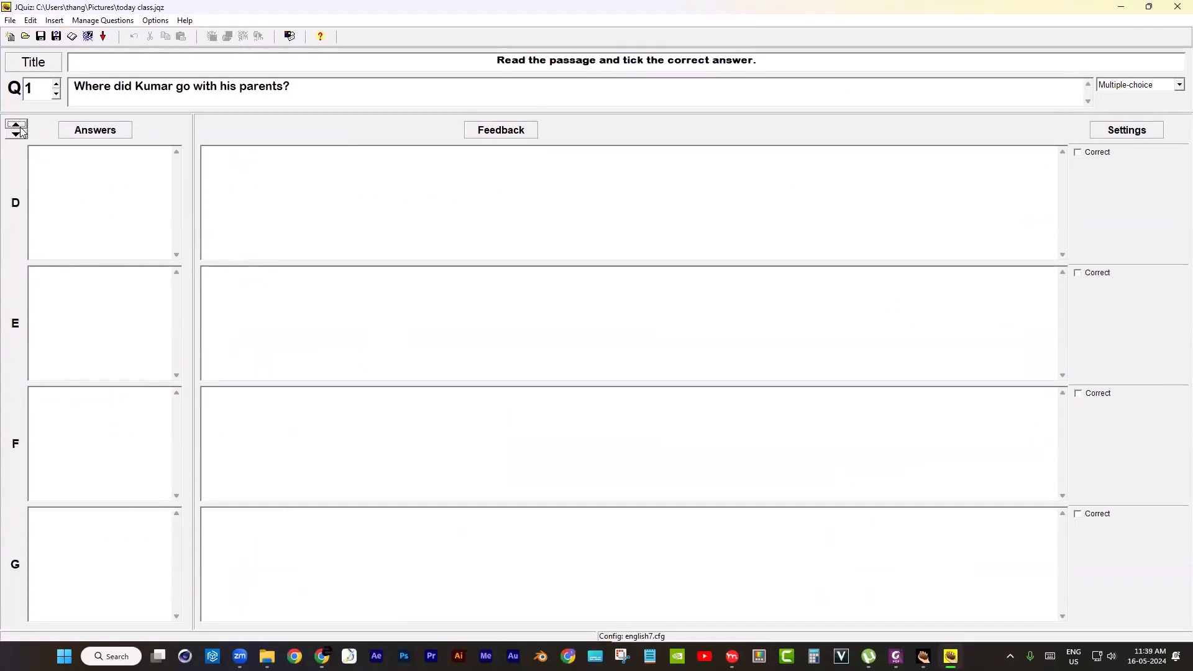
click(13, 134)
click(14, 134)
click(14, 134)
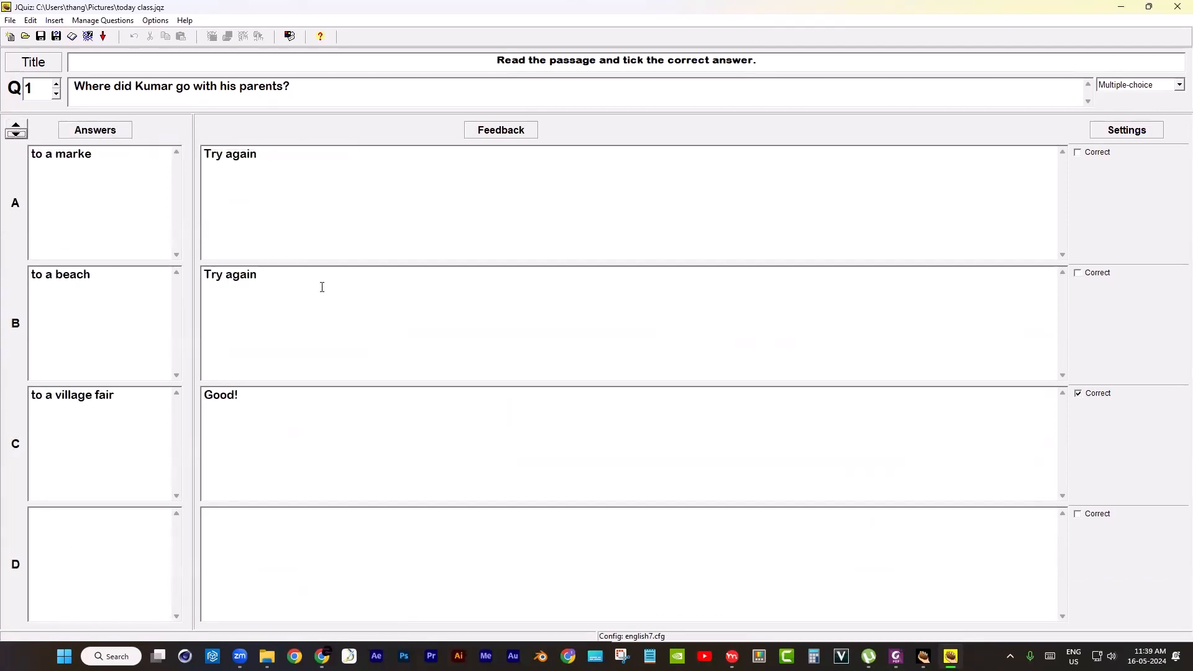
click(16, 130)
click(15, 131)
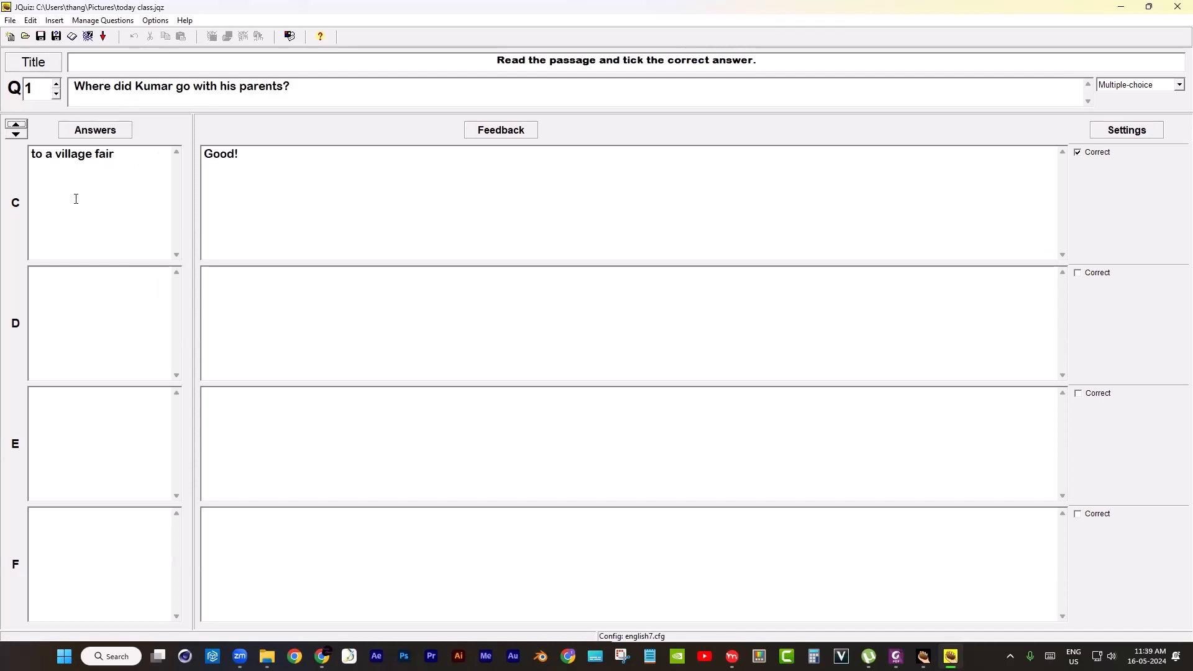
click(16, 134)
click(16, 134)
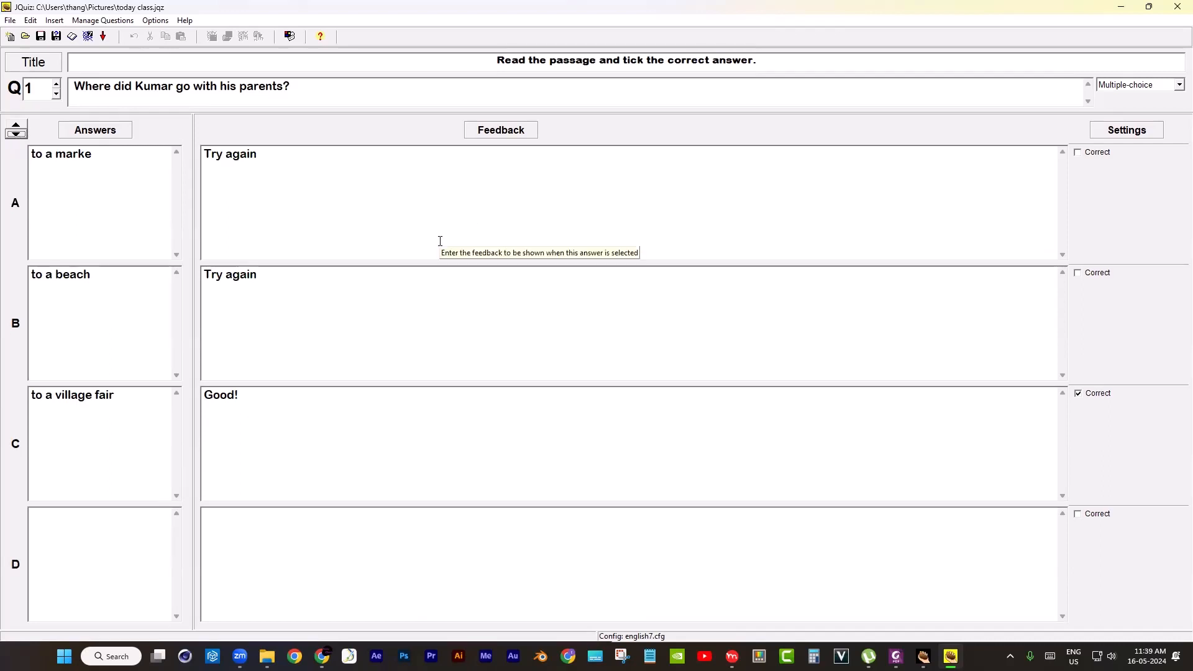
- Advance to question 2 and copy the workbook's second question, about the 'ball game' and the toy won, into its question text
click(56, 84)
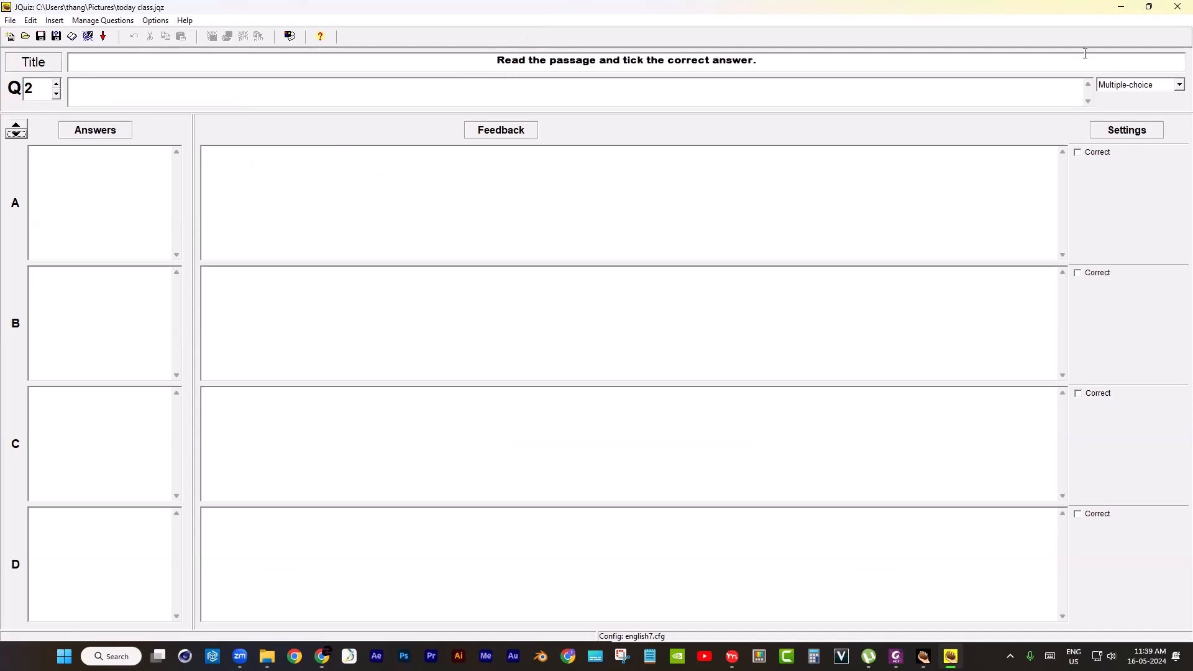
double_click(501, 6)
drag(602, 122, 488, 55)
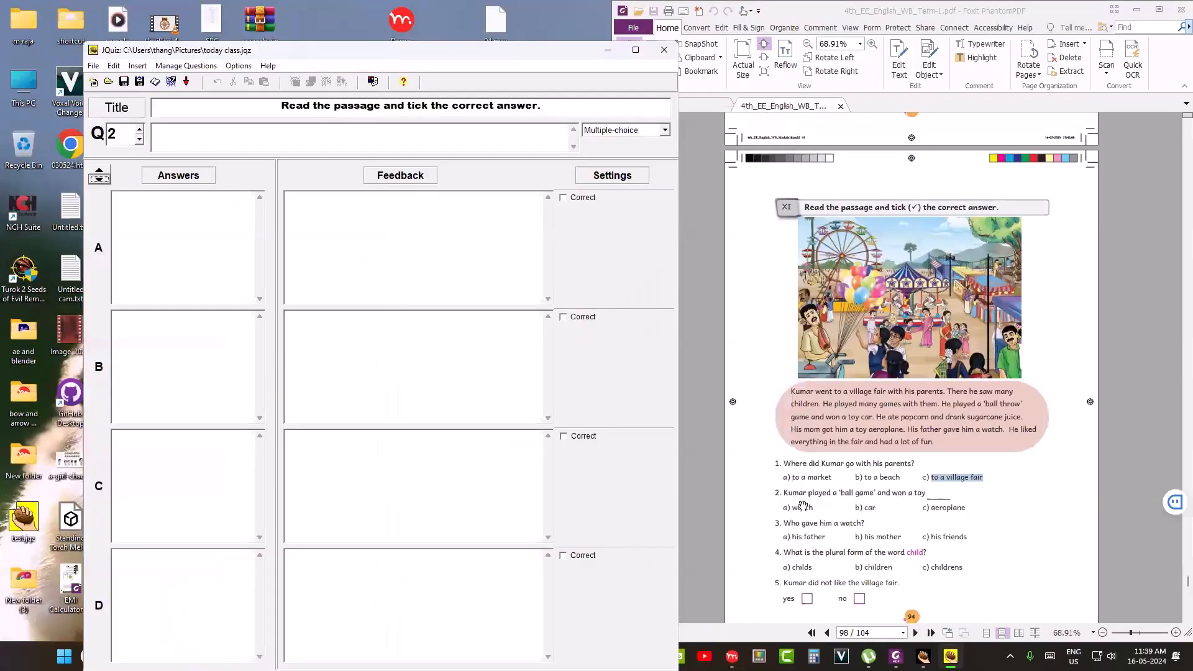
click(782, 491)
drag(783, 492, 954, 494)
key(ctrl+c)
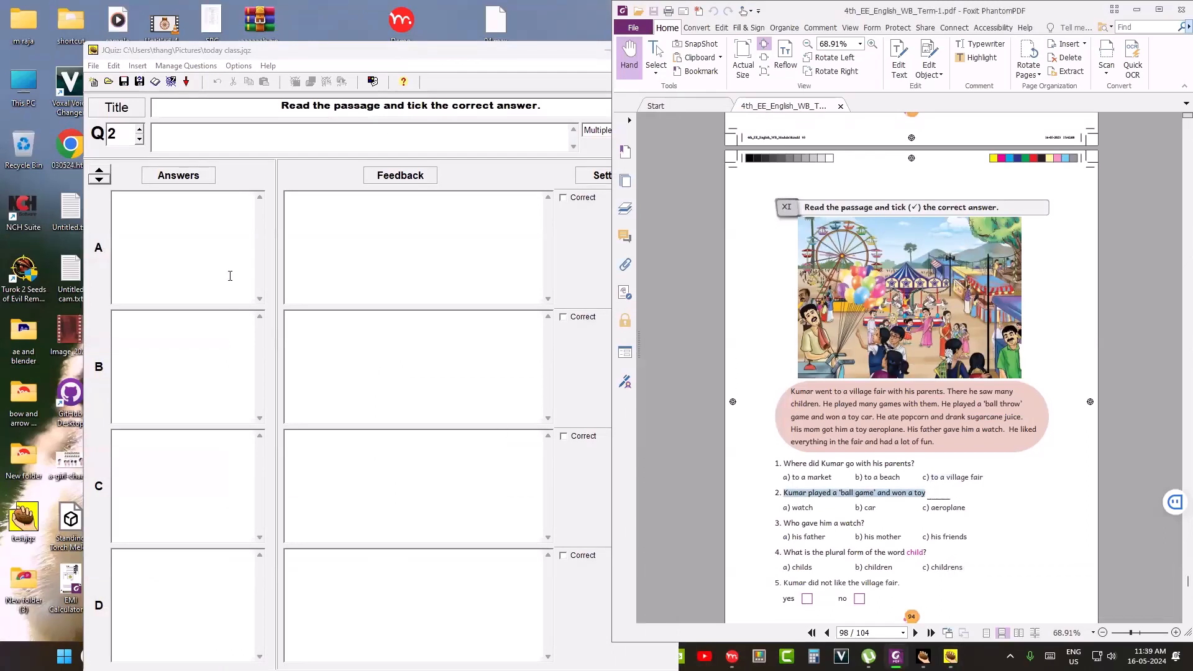
click(242, 147)
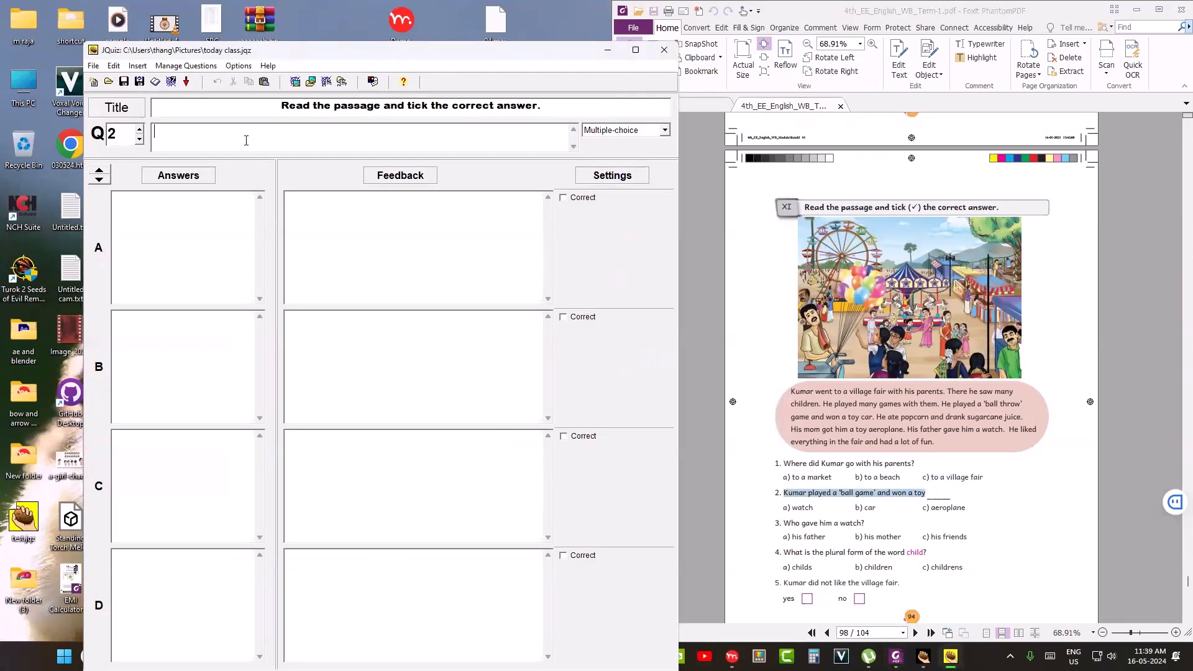
key(ctrl+v)
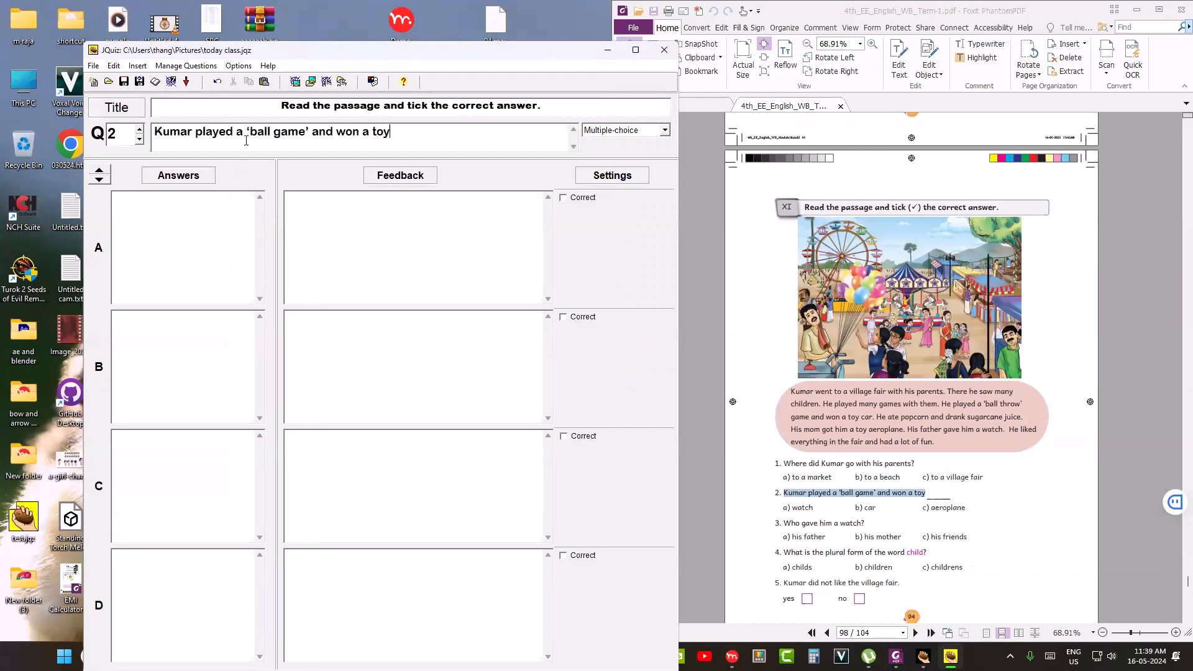
- Fill in question 2's answers from the workbook: watch for A, car for B and aeroplane for C
click(799, 509)
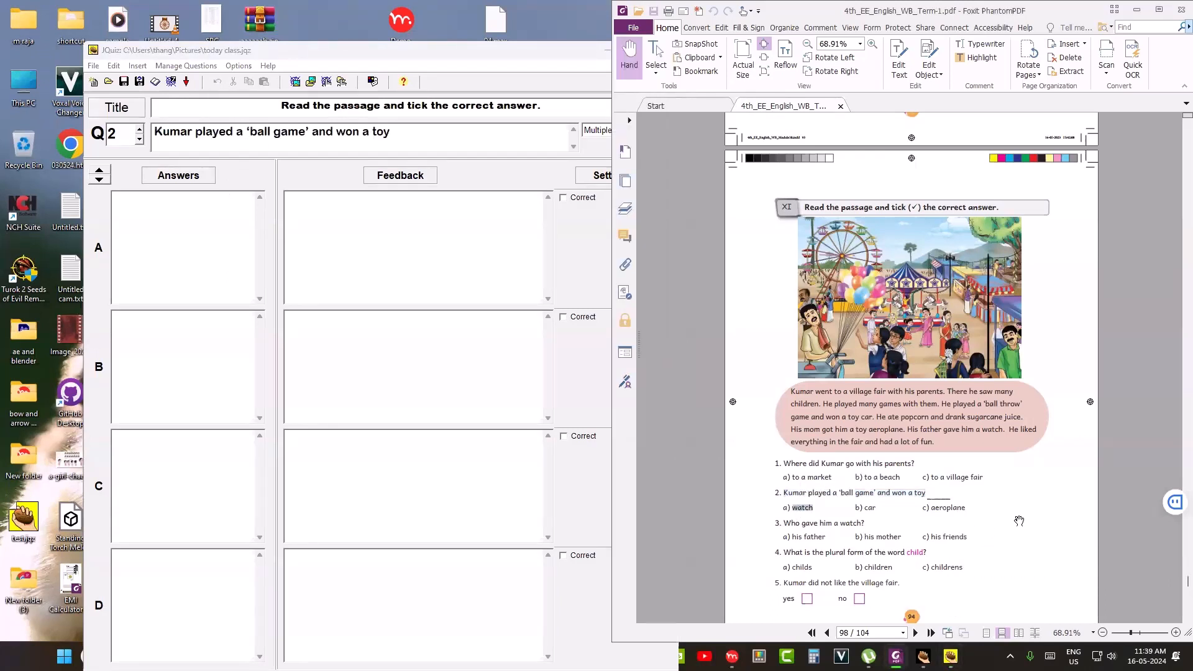
click(174, 266)
text(watch)
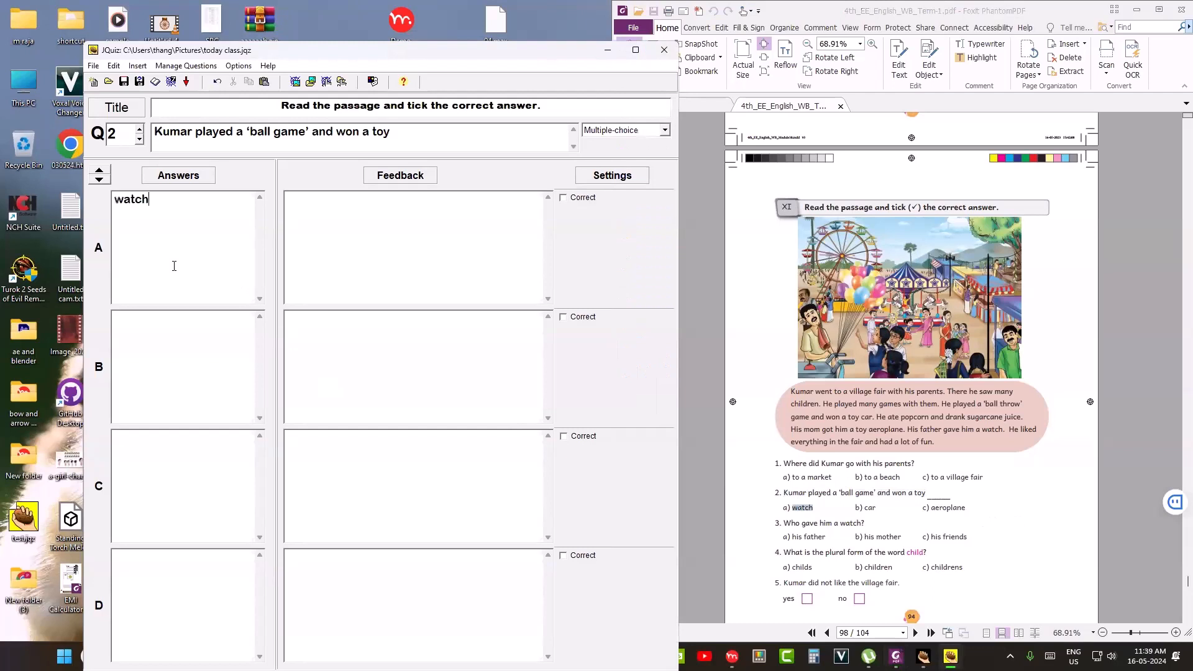
click(875, 506)
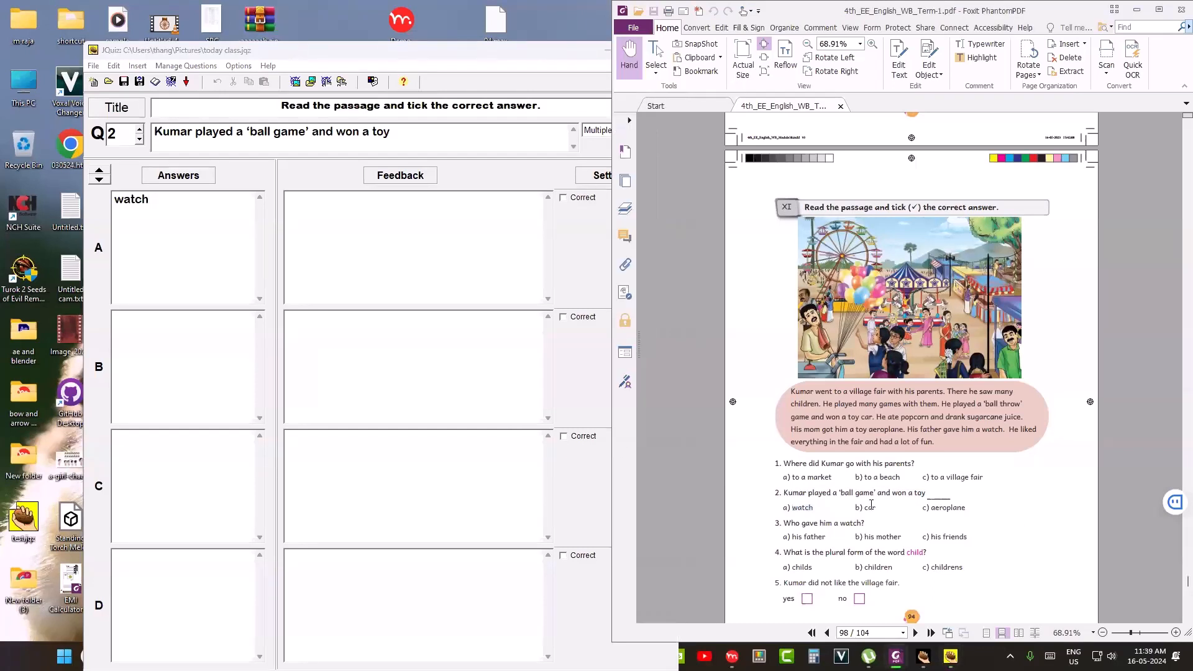
click(160, 371)
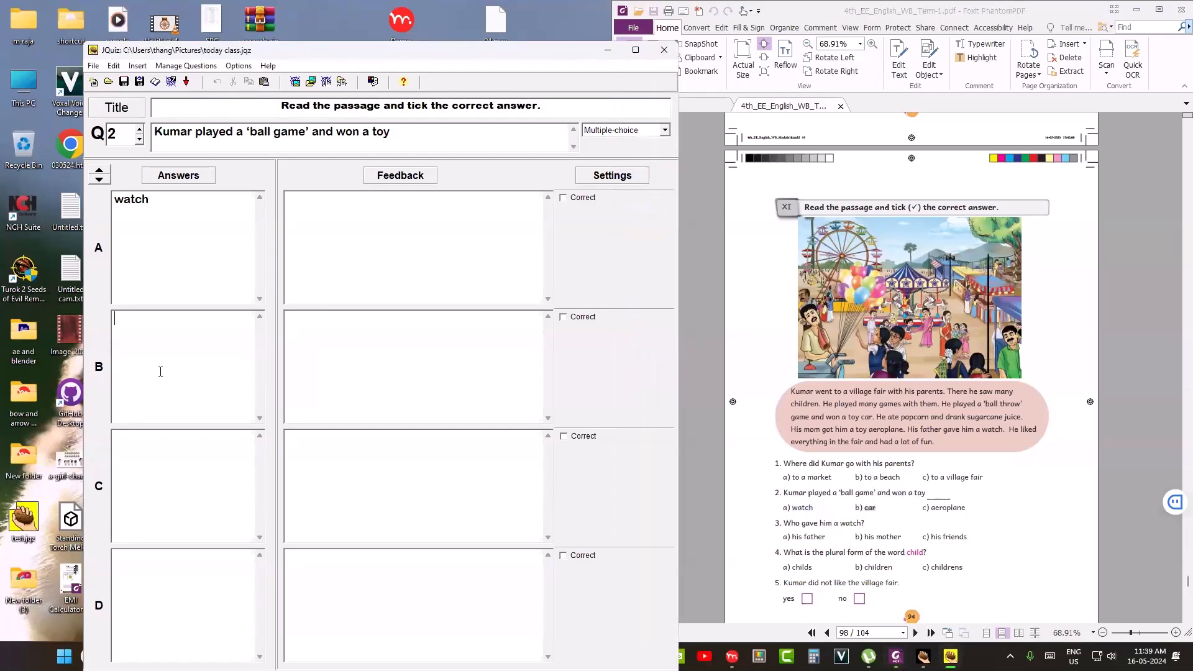
text(car)
click(944, 508)
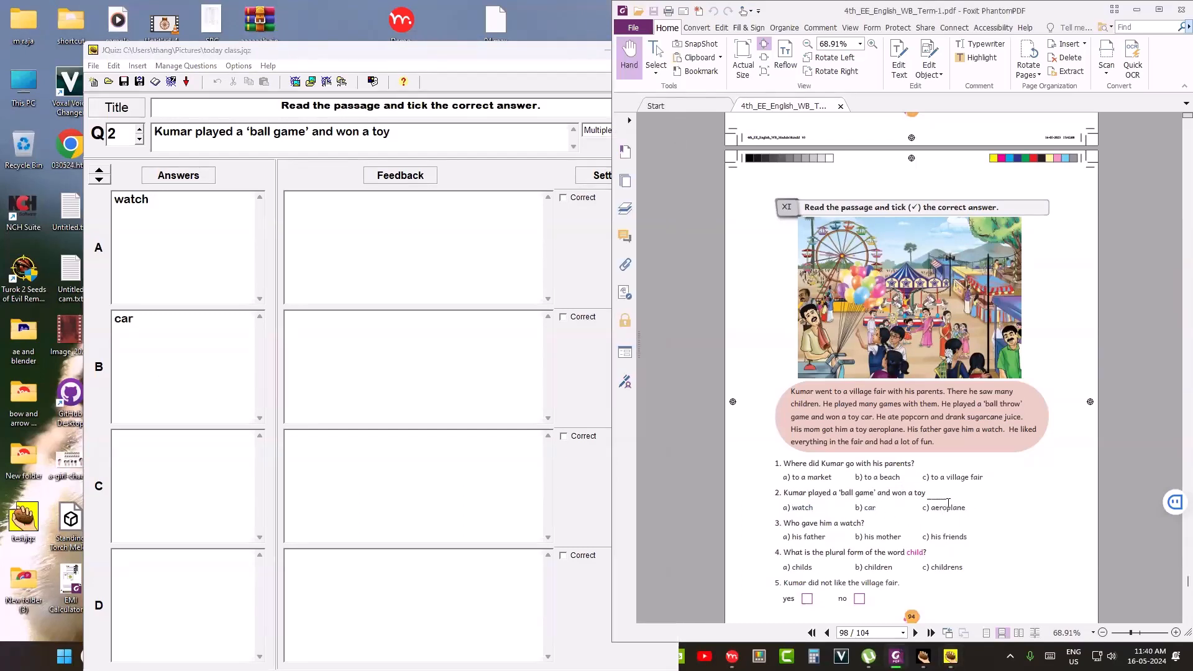
double_click(949, 508)
key(ctrl+c)
click(192, 505)
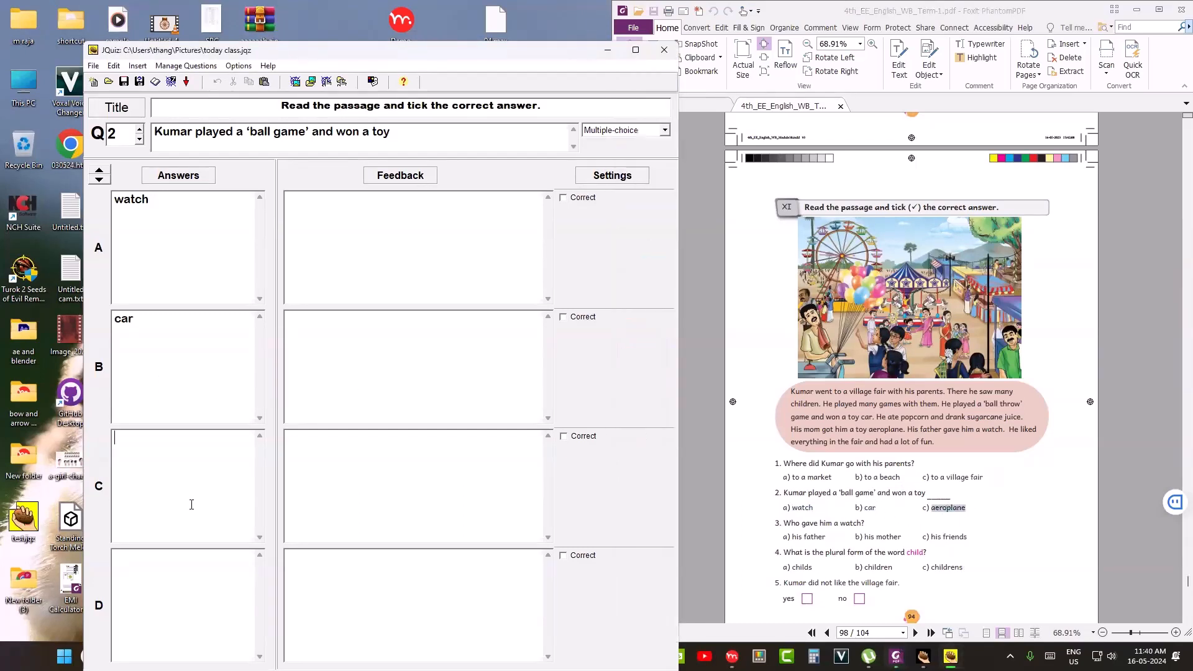
key(ctrl+v)
- Mark answer A of question 2 as correct with the feedback "Good", and give answers B and C the feedback "Try again"
click(564, 198)
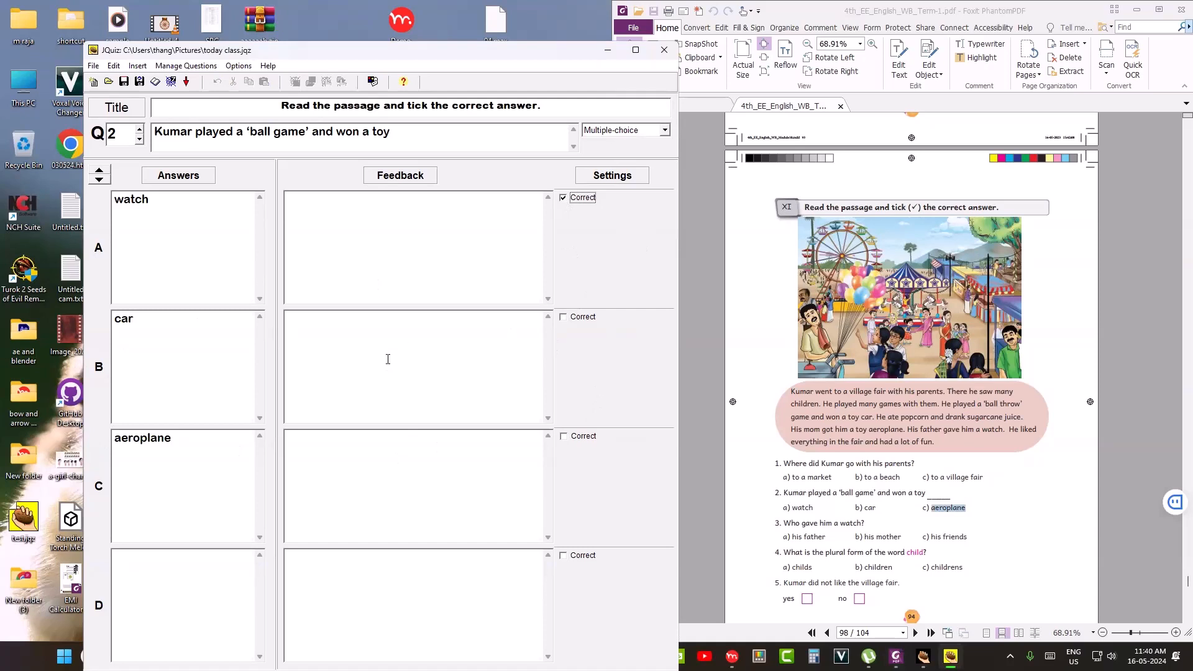
click(326, 351)
text(Try a)
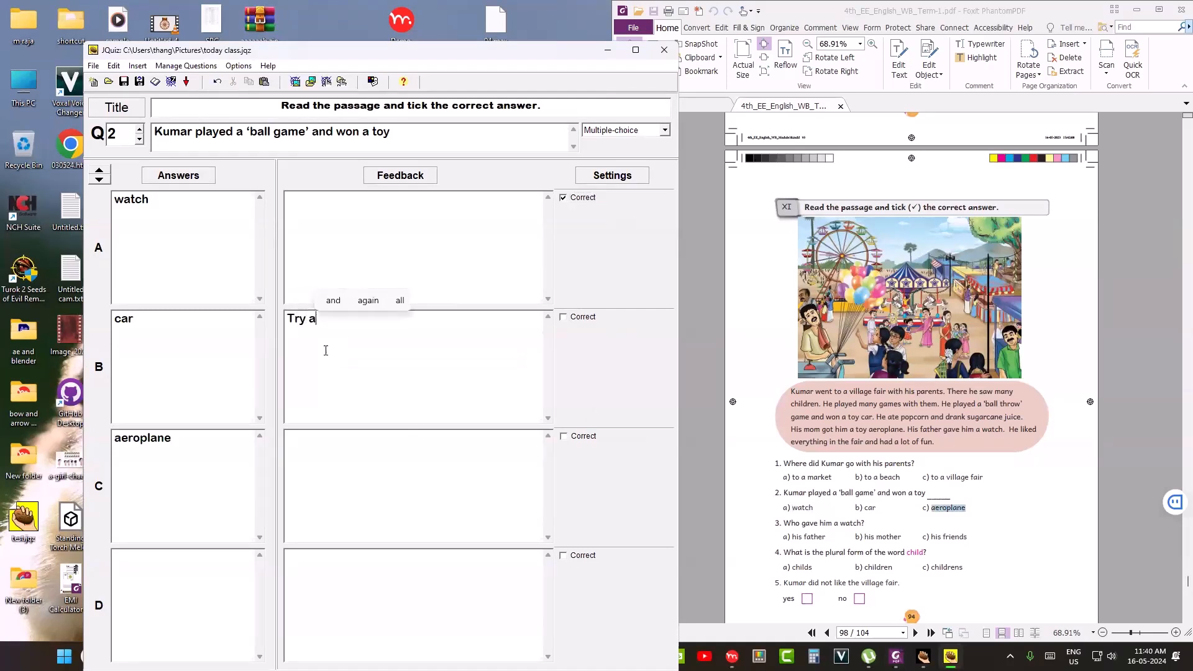
text(gain)
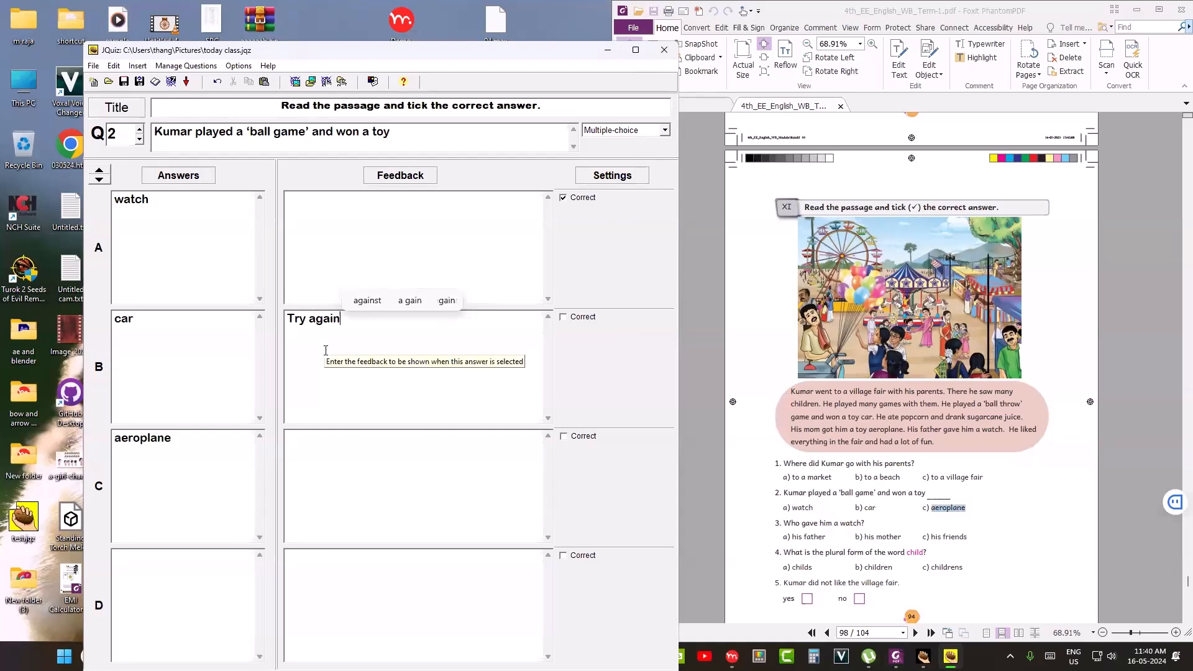
click(337, 318)
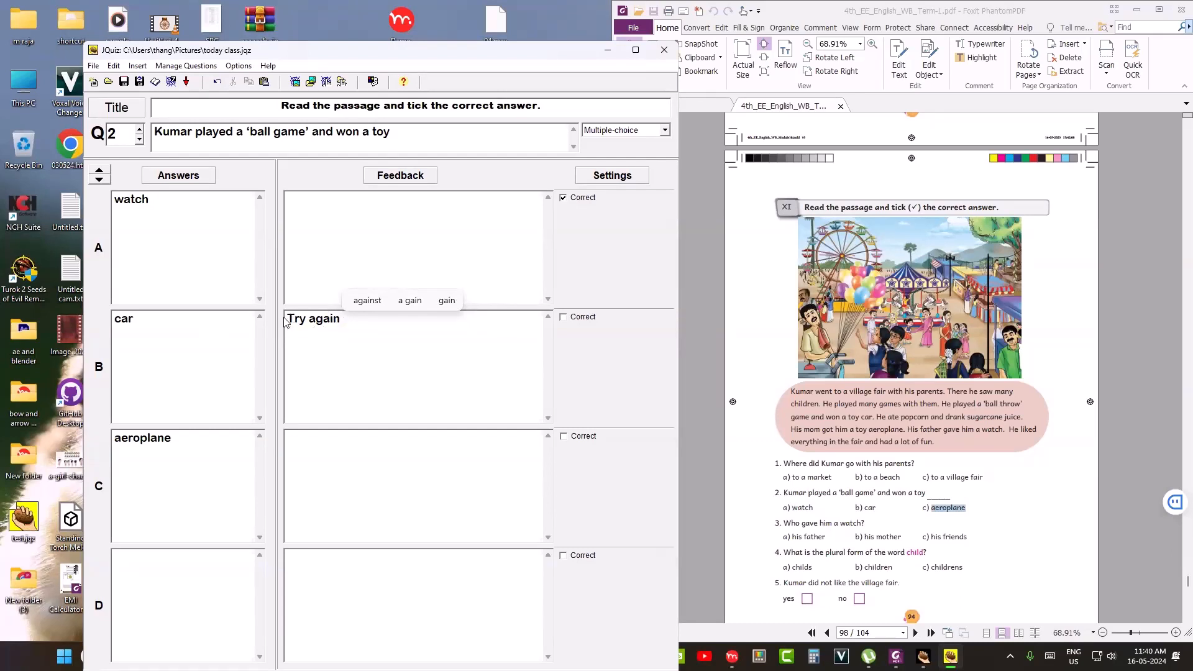
drag(289, 318, 375, 323)
key(ctrl+c)
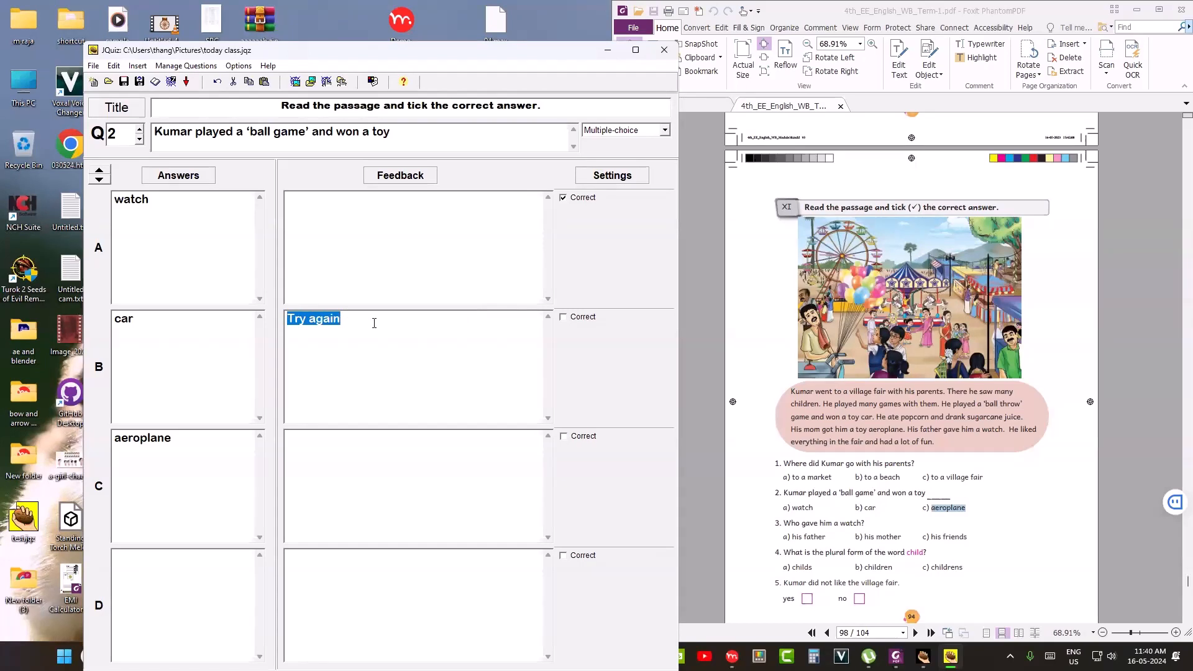
click(371, 470)
key(ctrl+v)
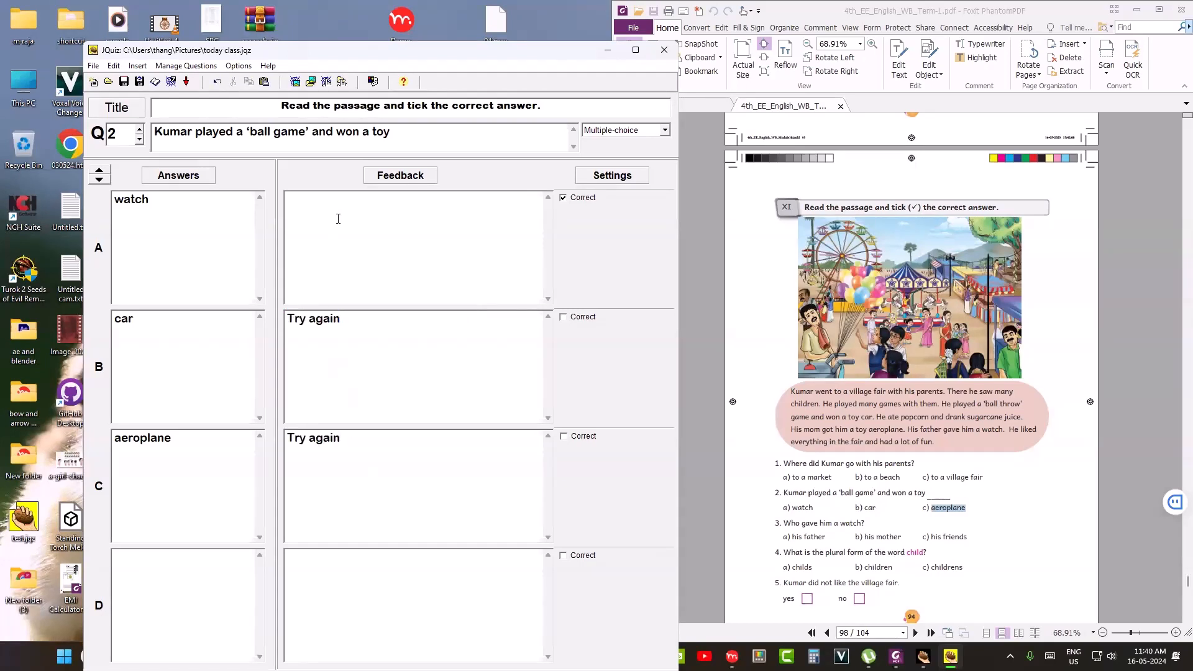
text(Good)
click(533, 445)
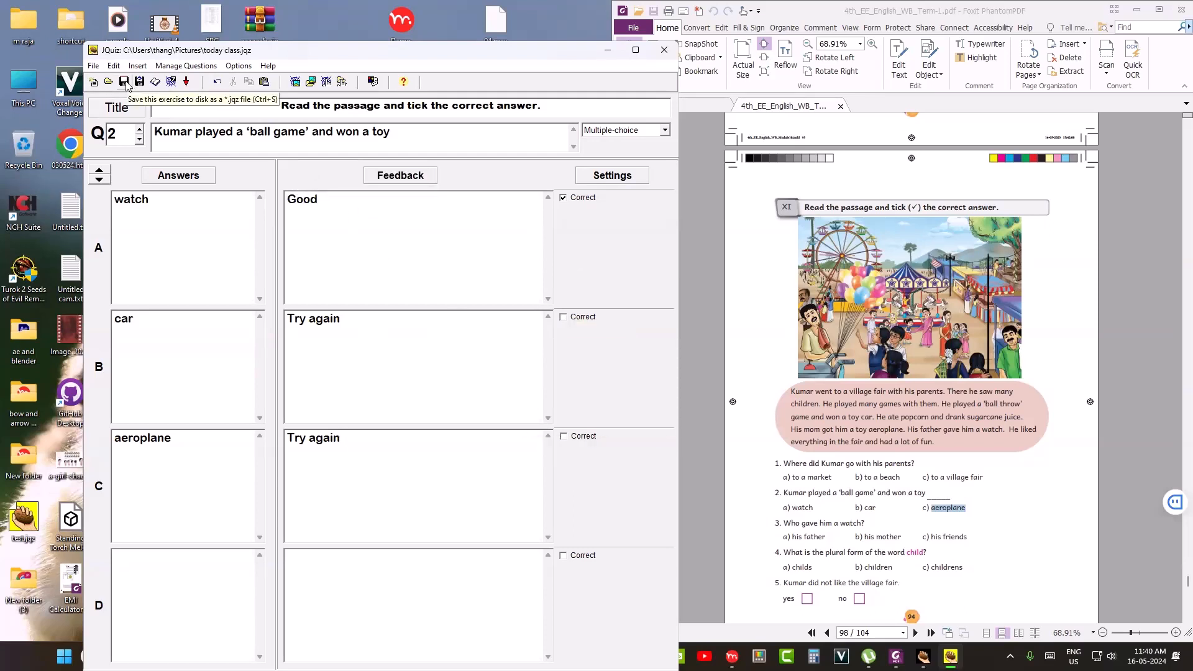
- Save the quiz with its second question to the existing today class.jqz file
click(126, 85)
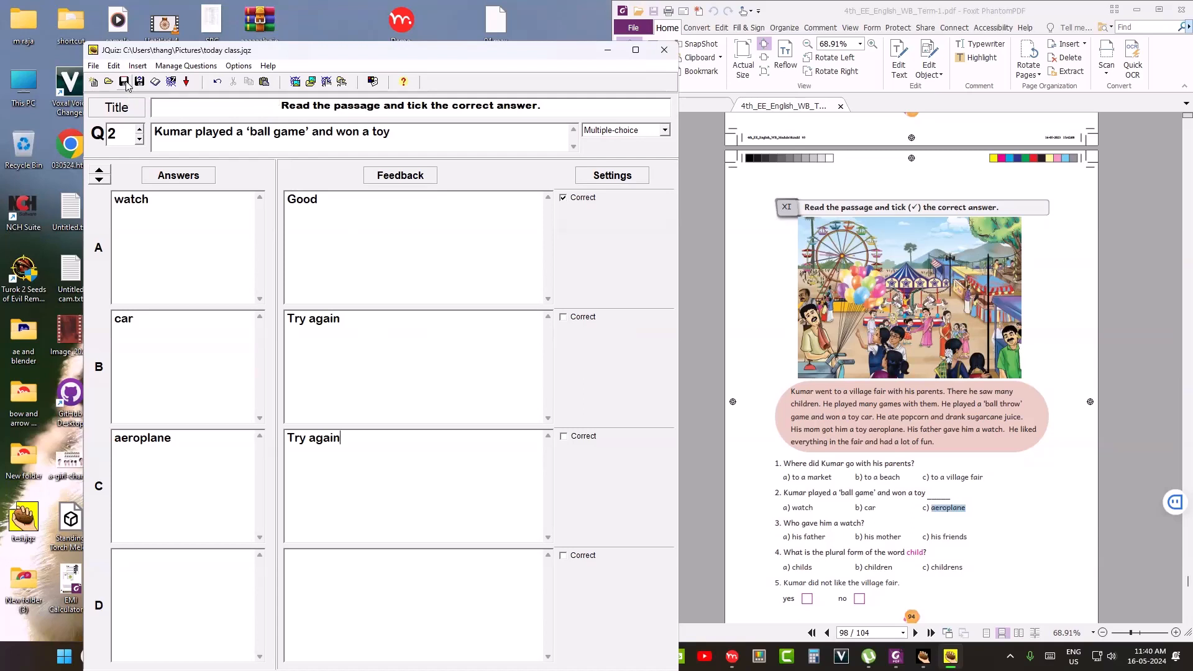
click(94, 66)
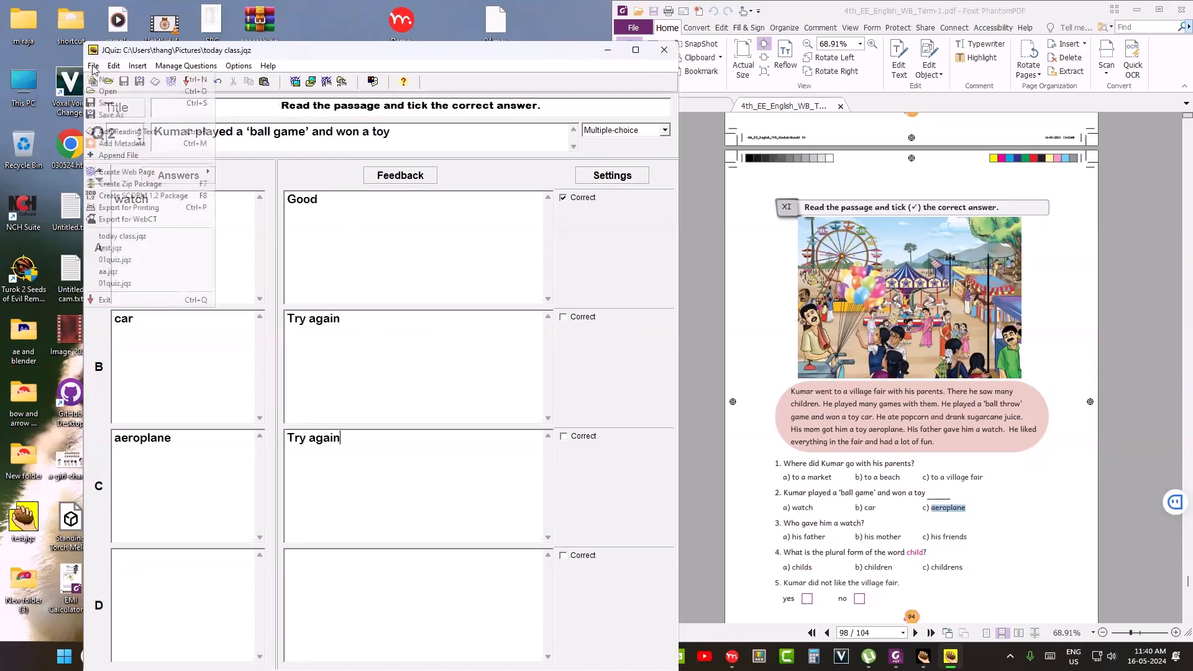
click(106, 103)
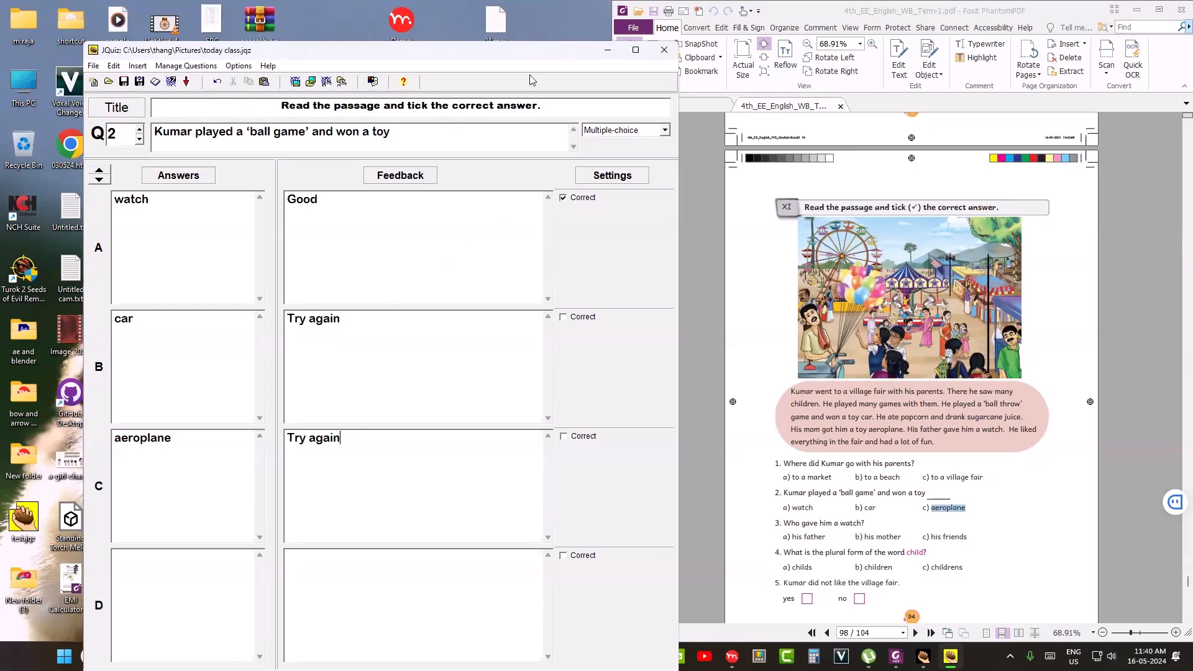
click(636, 50)
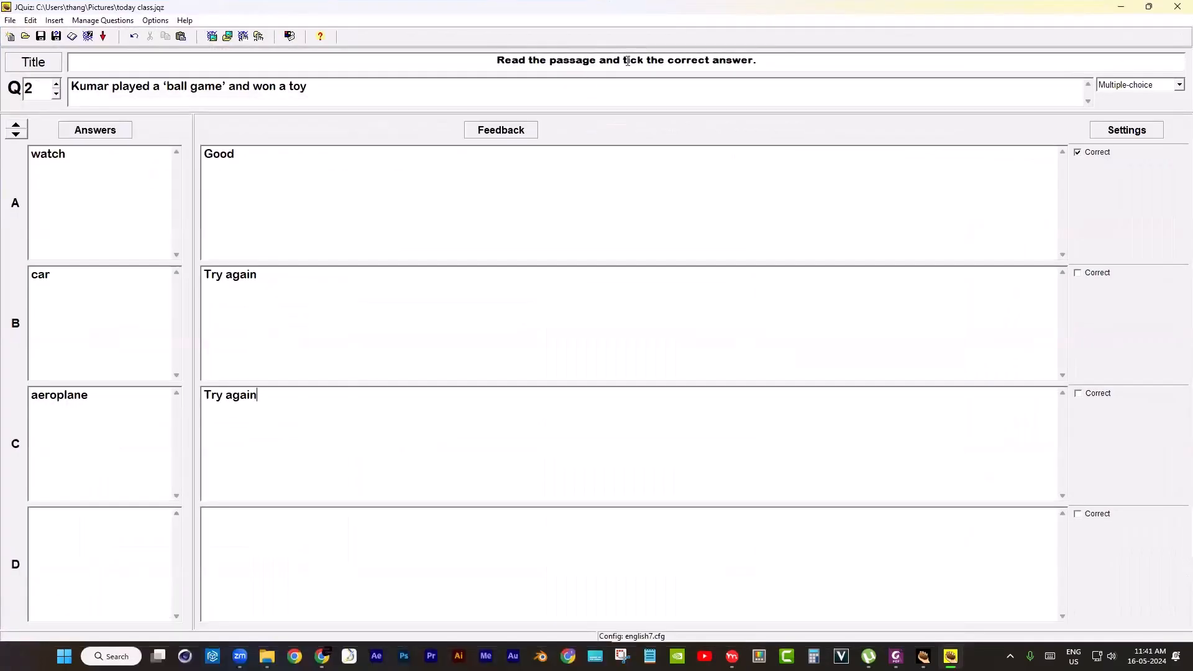
double_click(512, 17)
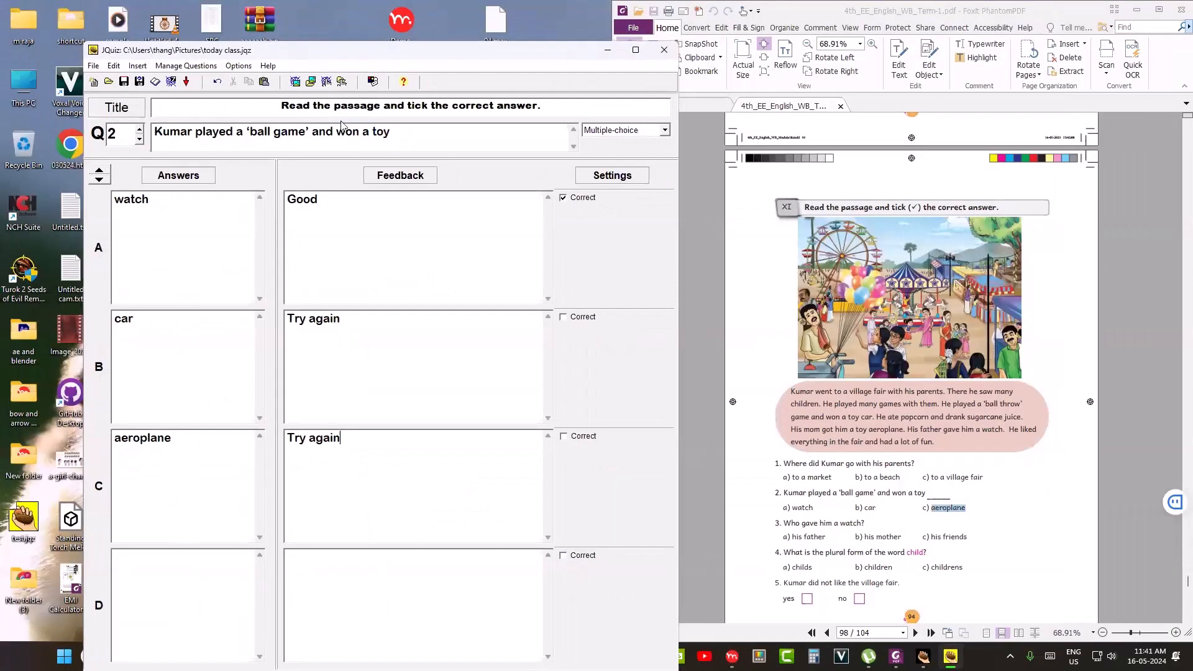
- Open the Pictures folder in File Explorer, with its window moved down over the quiz editor
double_click(25, 87)
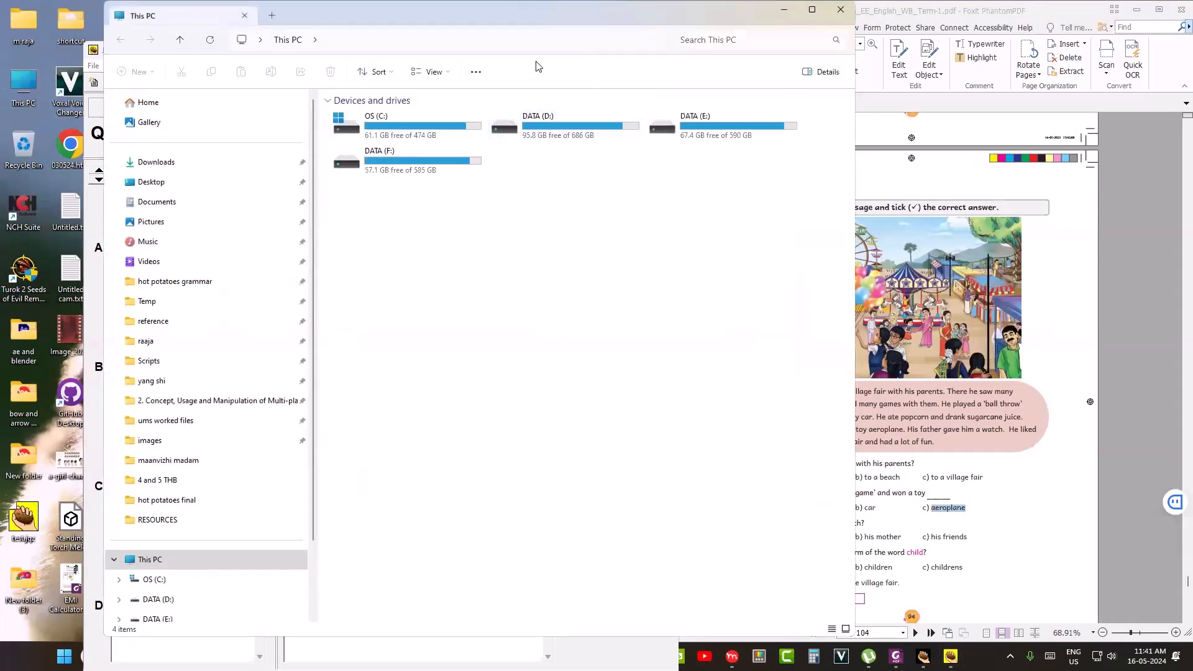
drag(470, 10, 595, 128)
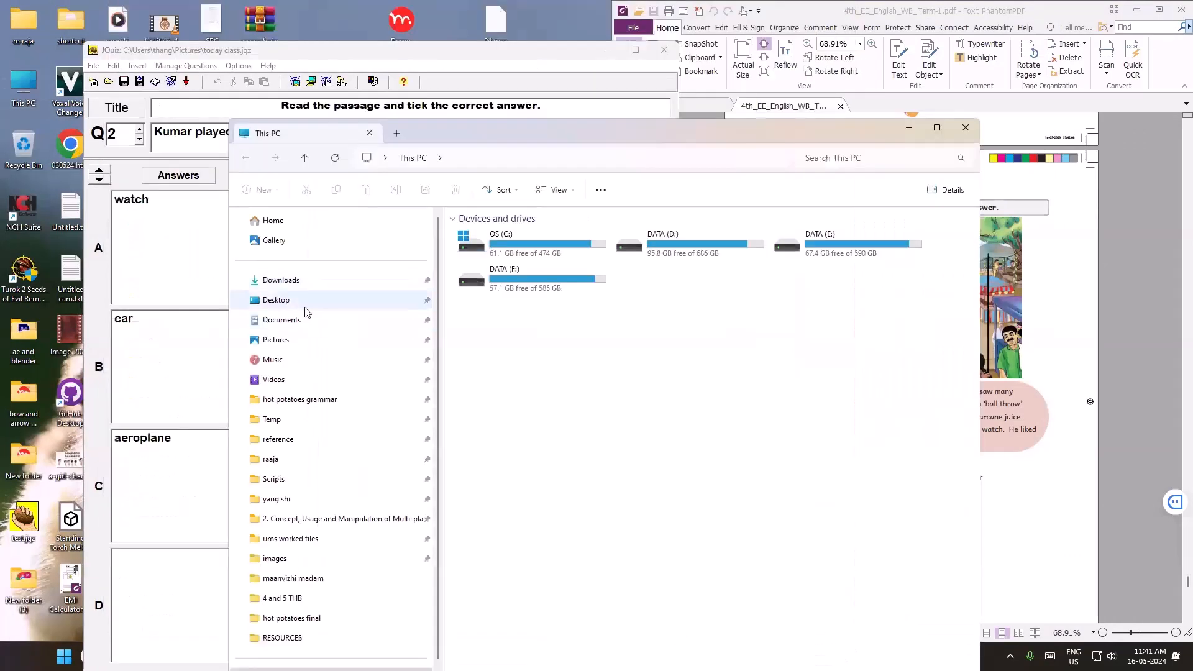
click(300, 341)
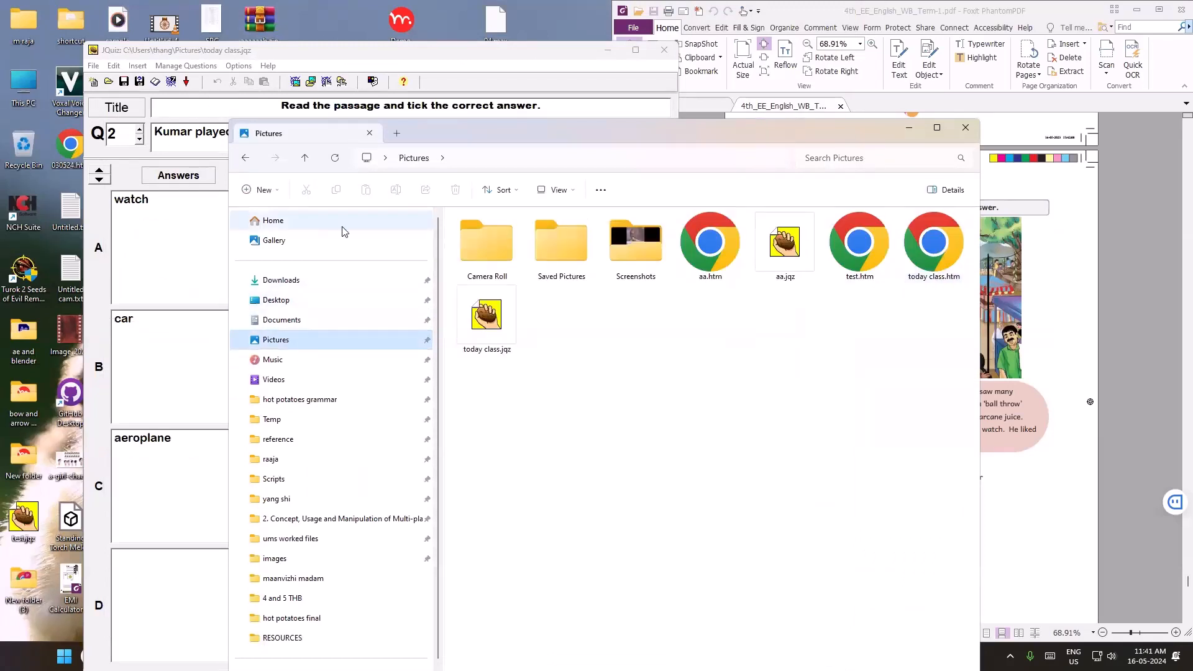
- Test the exported today class.htm in the browser by following its next-page link, and close the quiz page
double_click(919, 259)
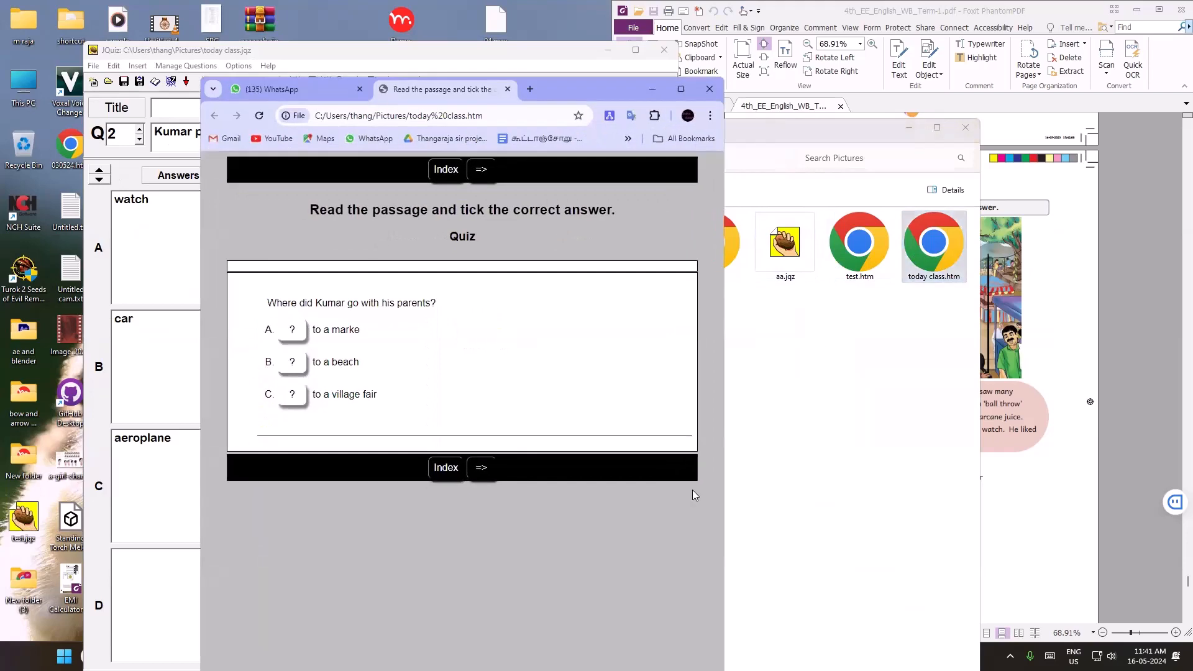
click(478, 476)
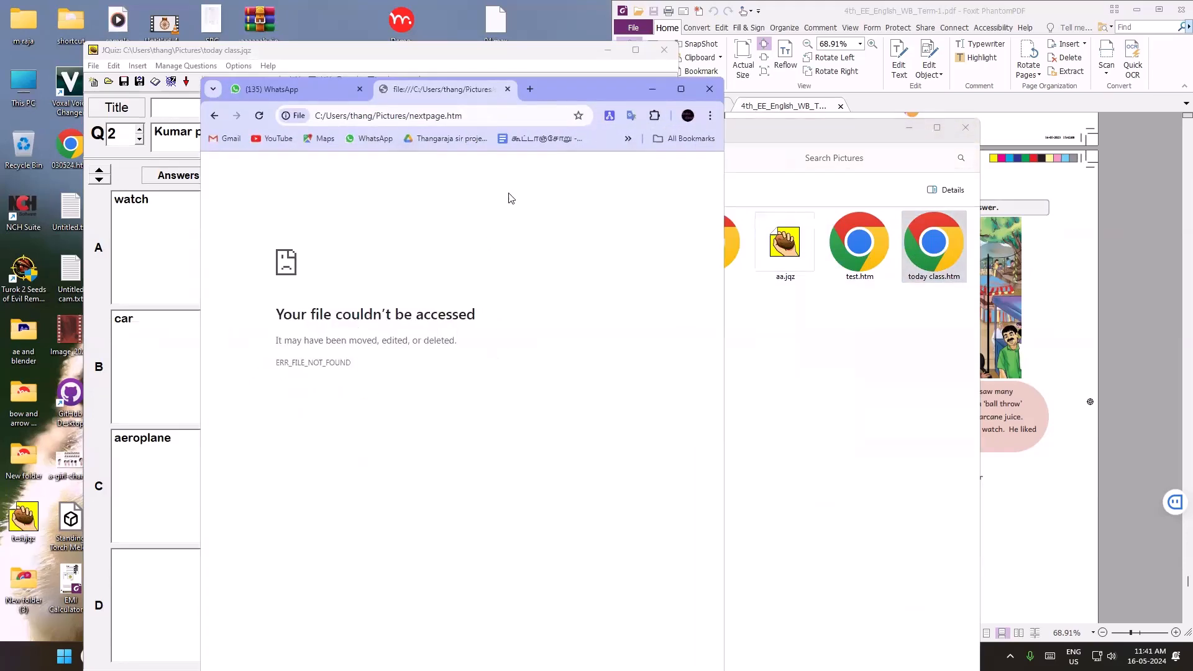
click(507, 89)
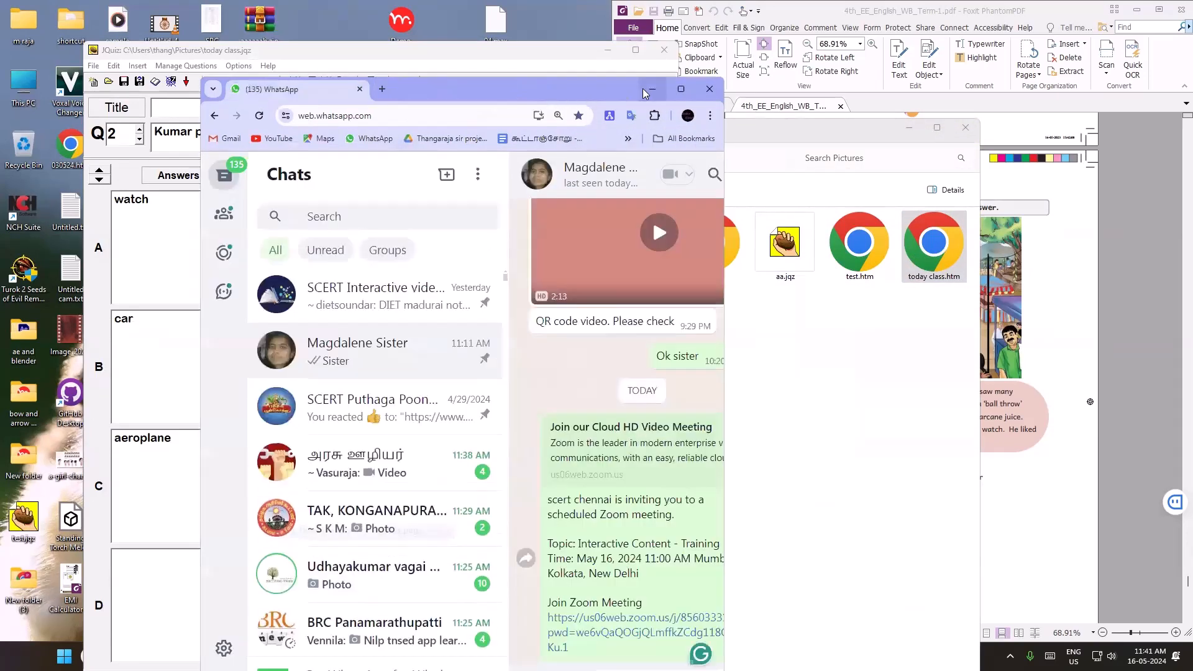
click(652, 89)
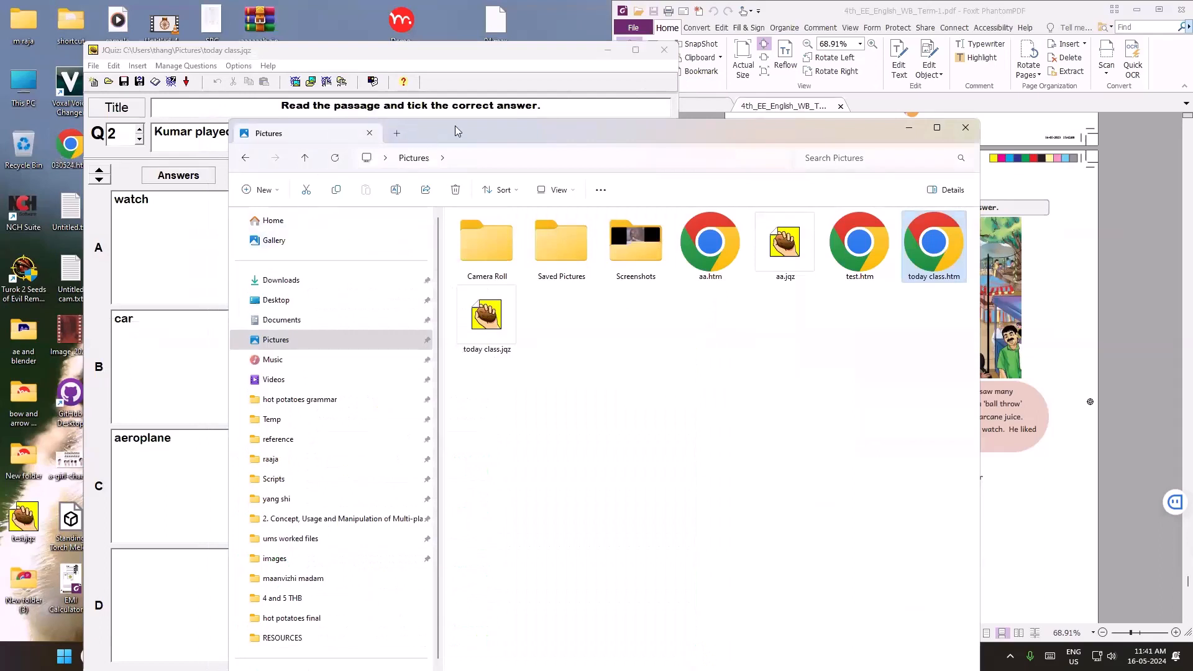
- Move the Pictures window lower so the quiz's question text is uncovered, and return to the JQuiz editor
drag(462, 126, 522, 134)
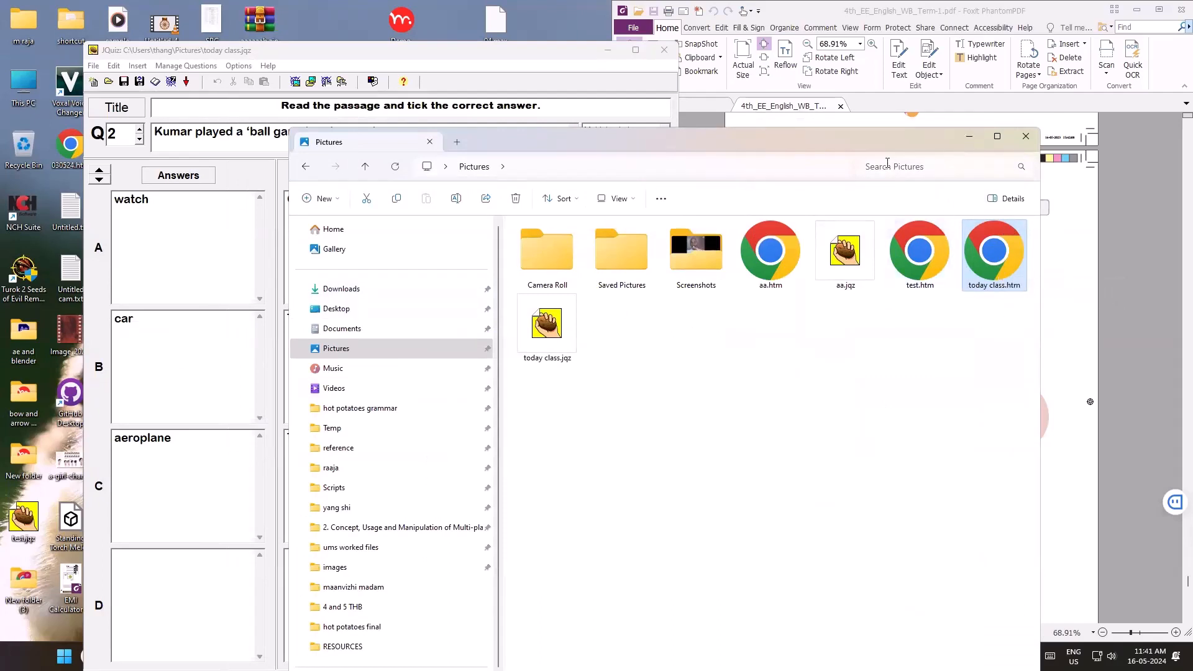
drag(865, 146, 815, 190)
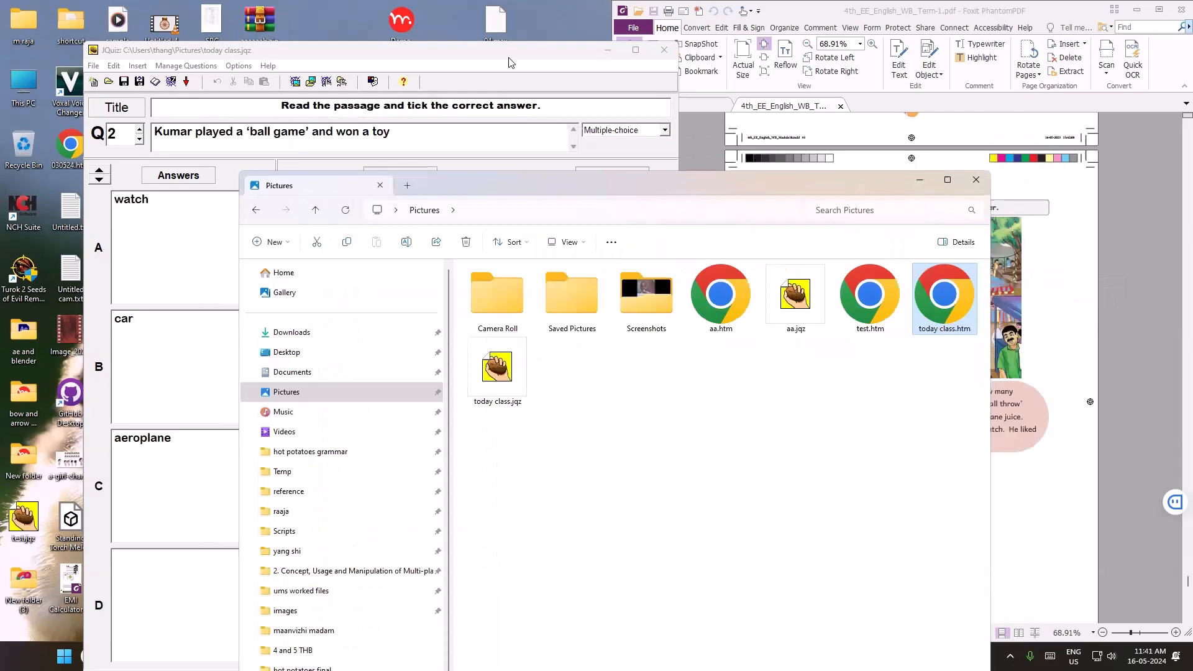
click(540, 63)
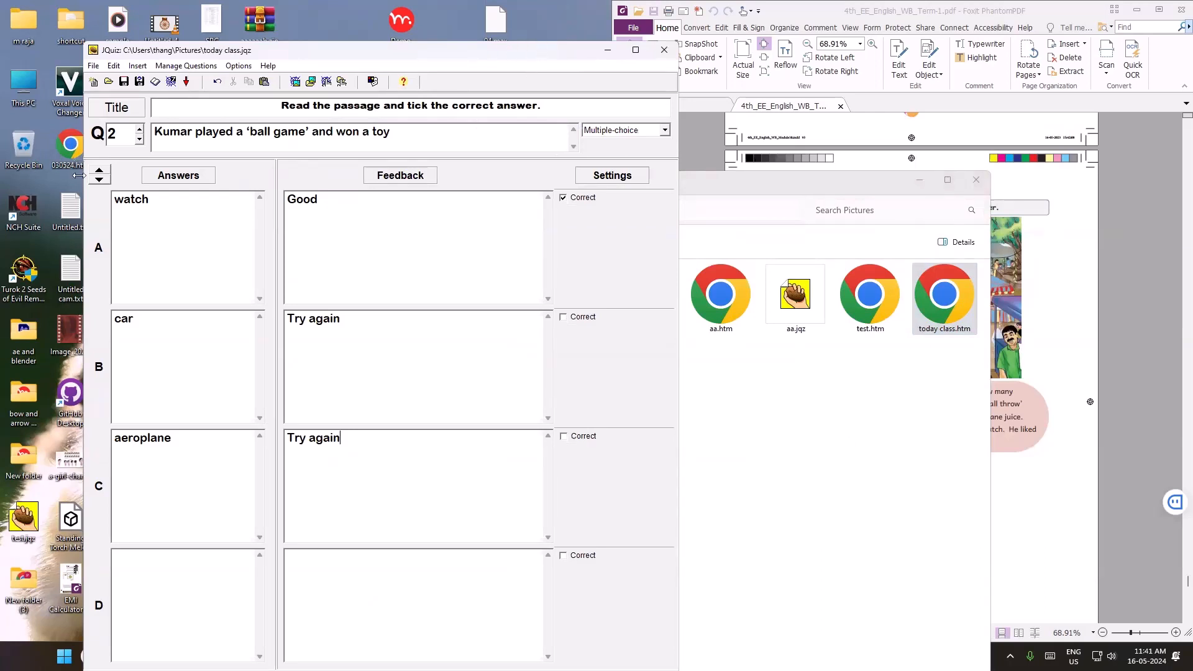
- Export the two-question quiz as a standard-format web page named today class 2.htm in Pictures, accepting the space in the name
click(171, 83)
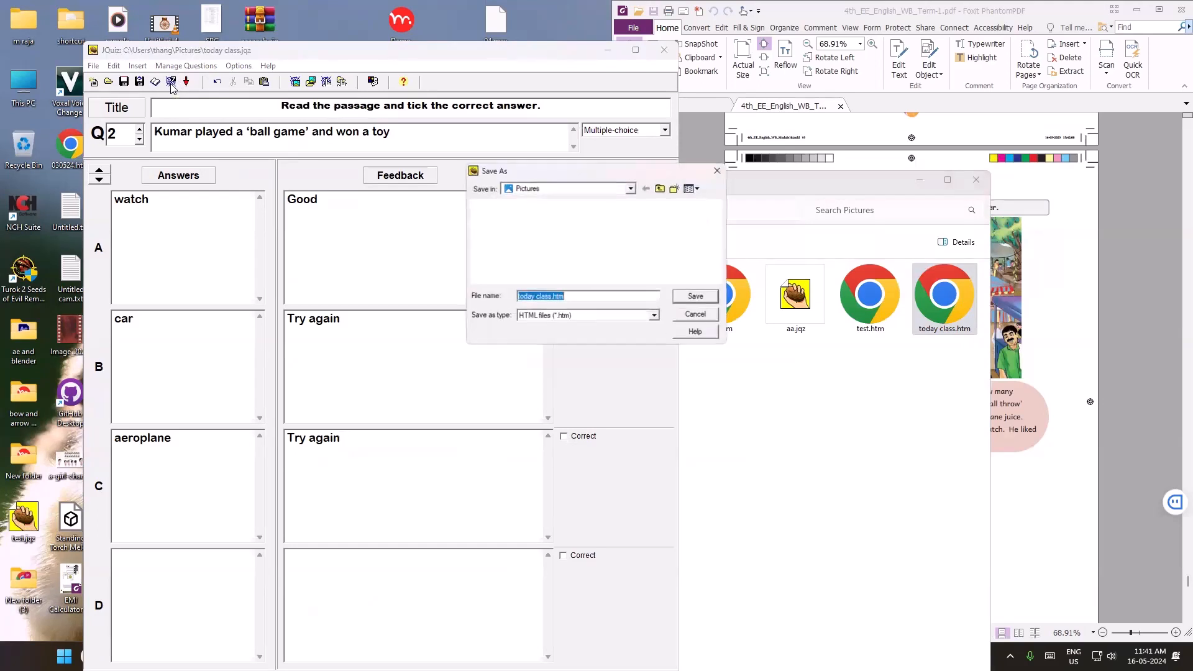
key(Escape)
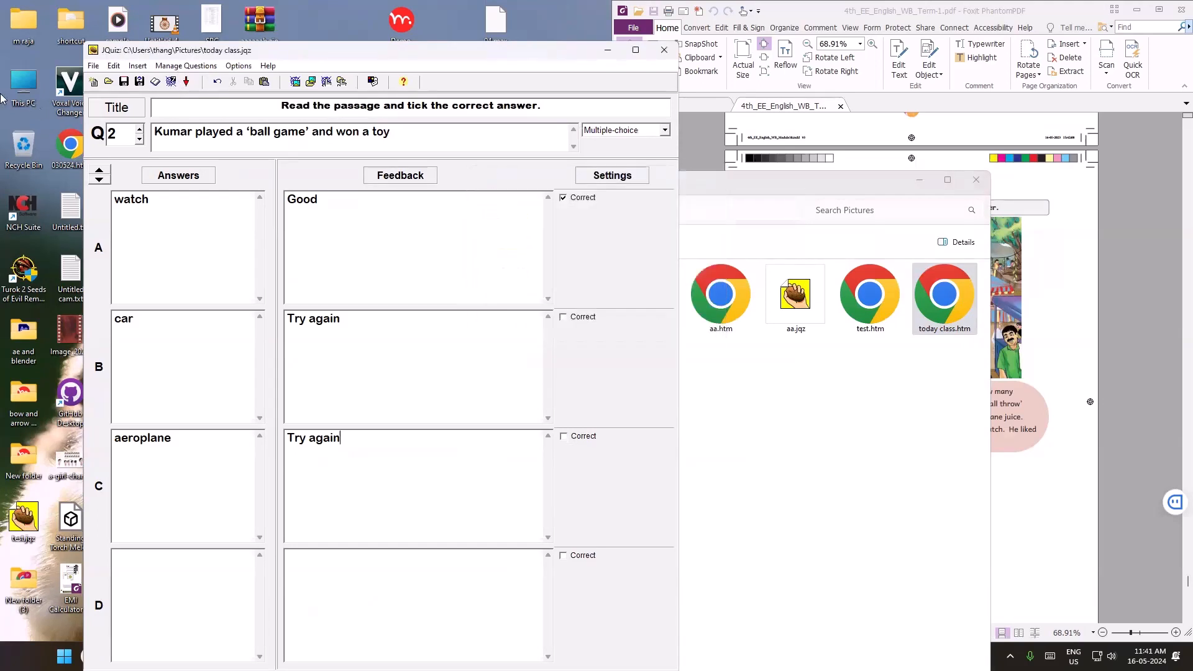
click(93, 66)
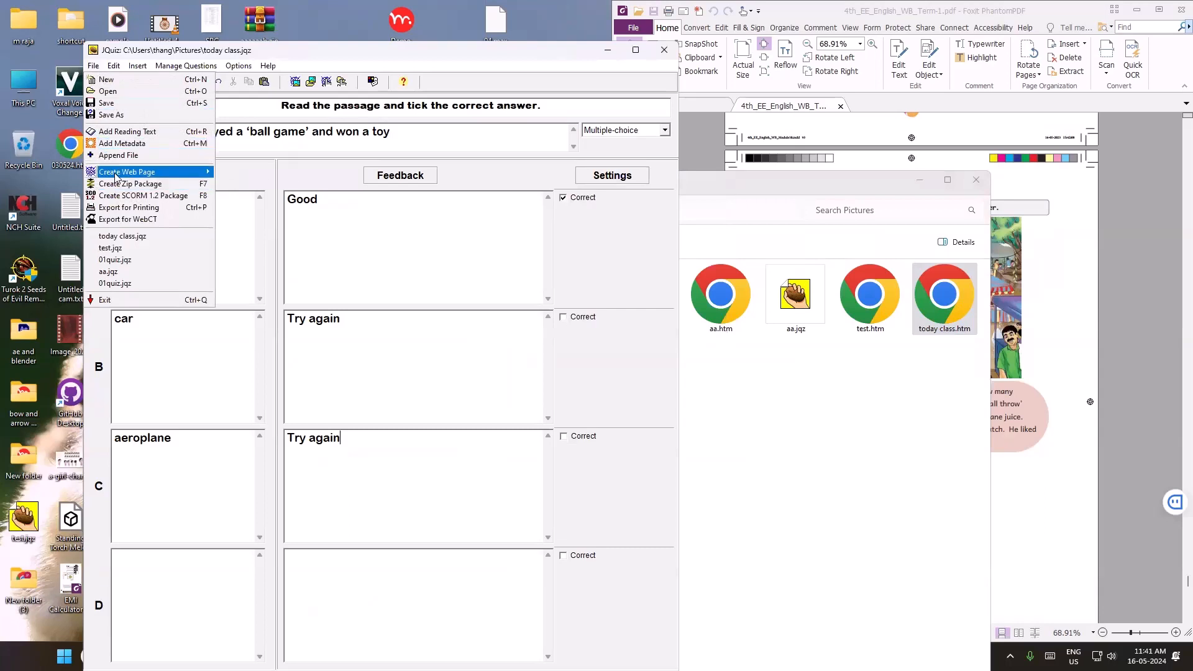
mouse_move(115, 177)
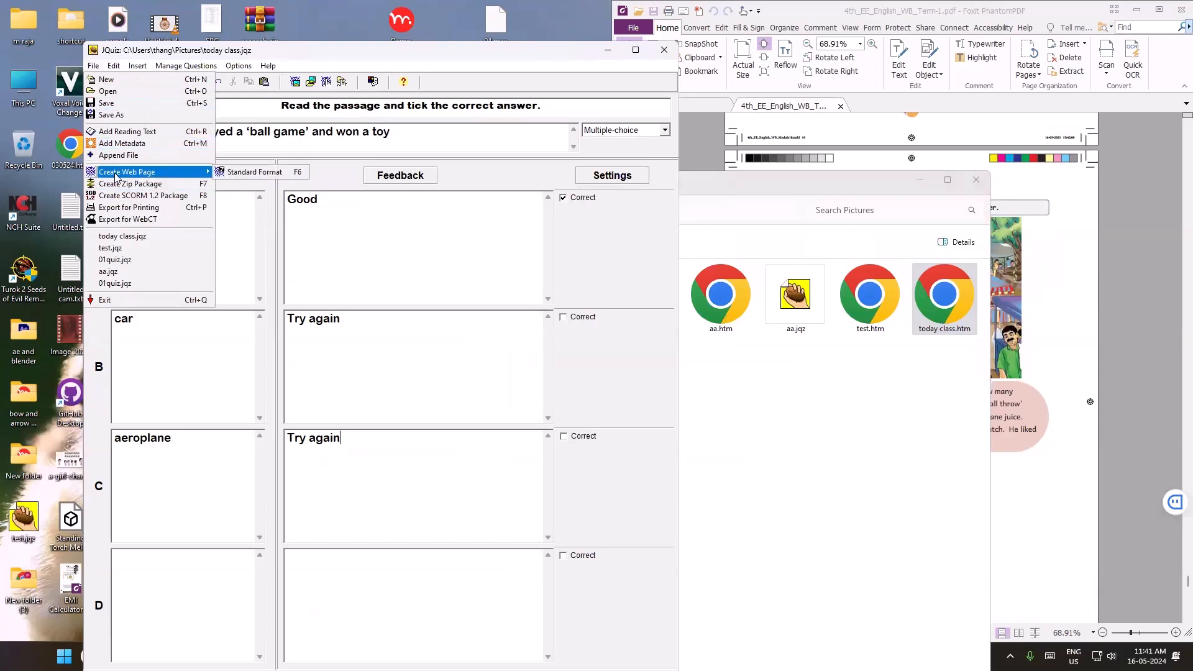
click(266, 179)
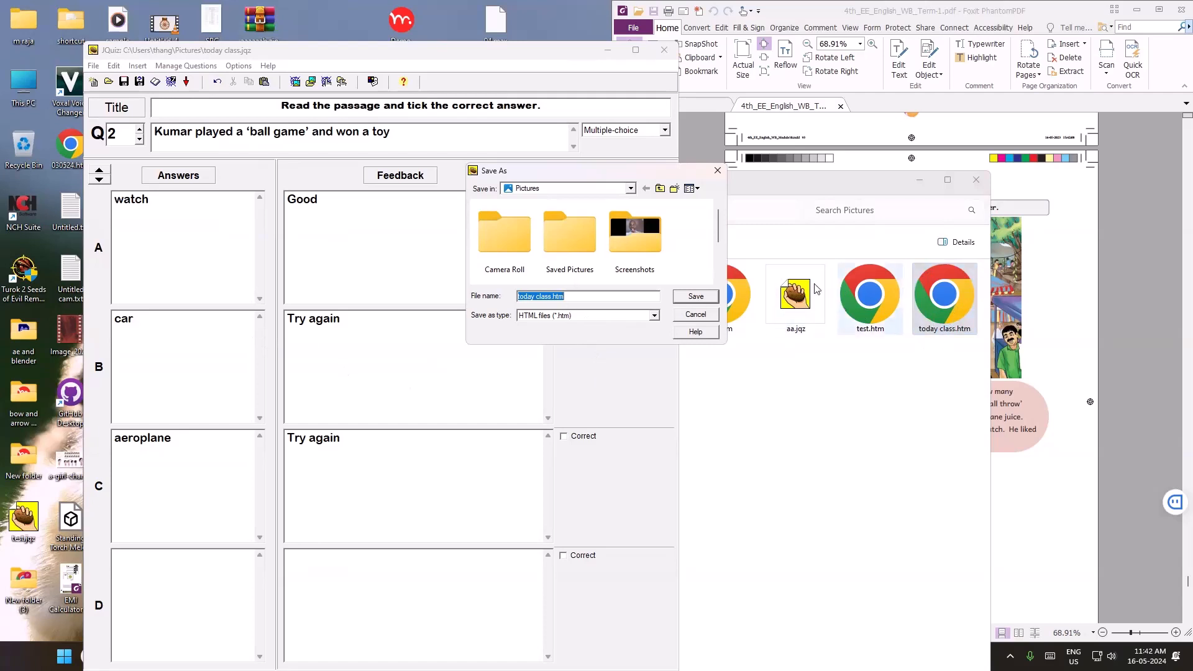
click(551, 297)
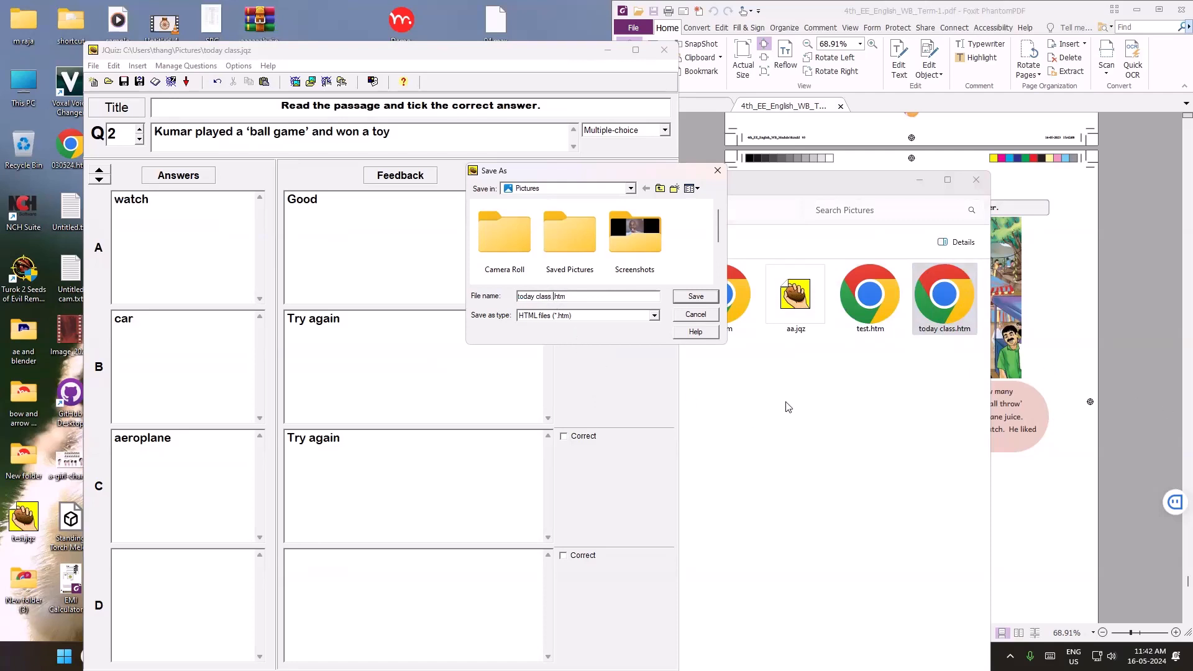
text(2)
click(706, 297)
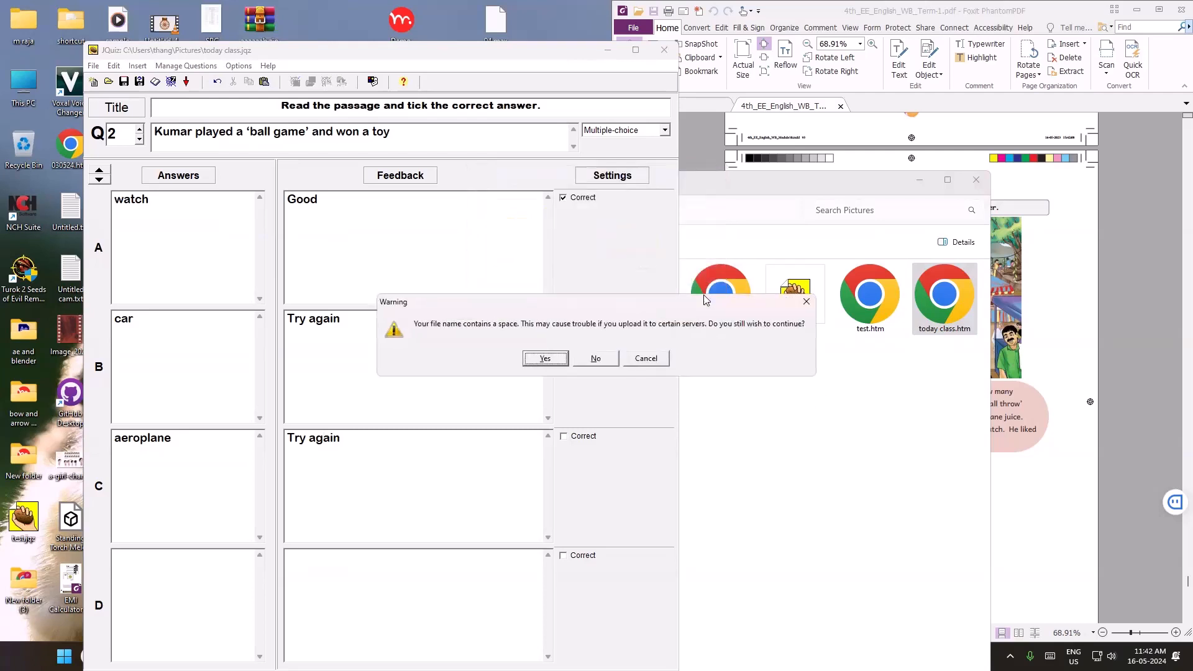
click(552, 360)
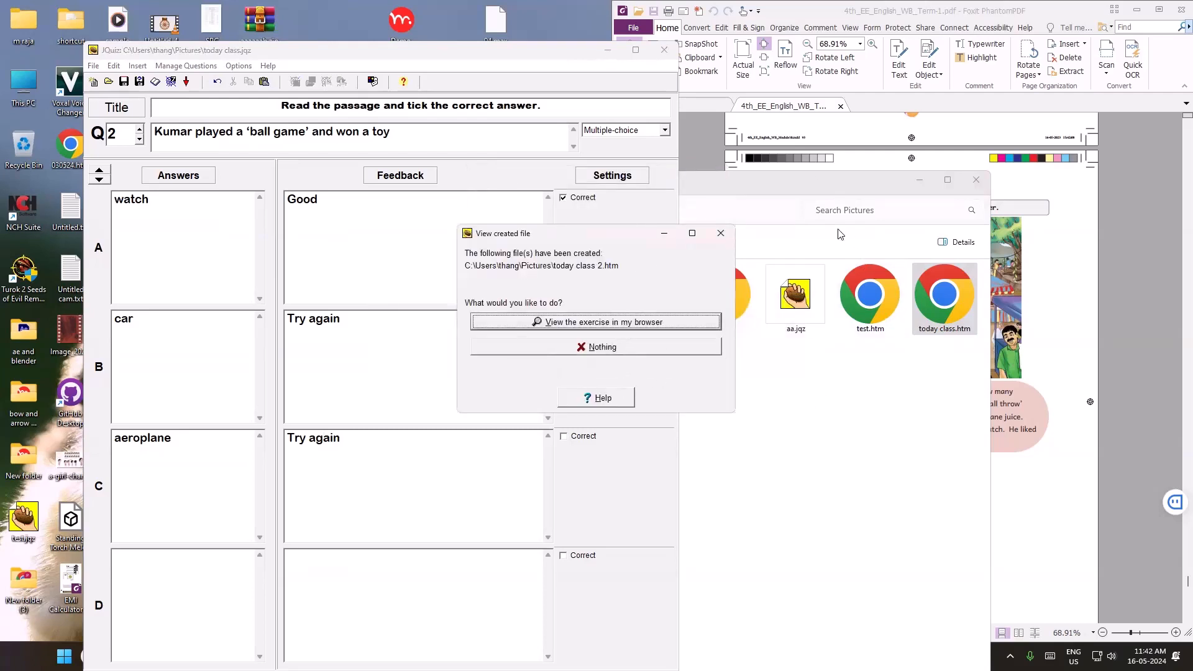
- Check the Pictures folder for the new today class 2.htm file and view the exported exercise in the browser
click(813, 176)
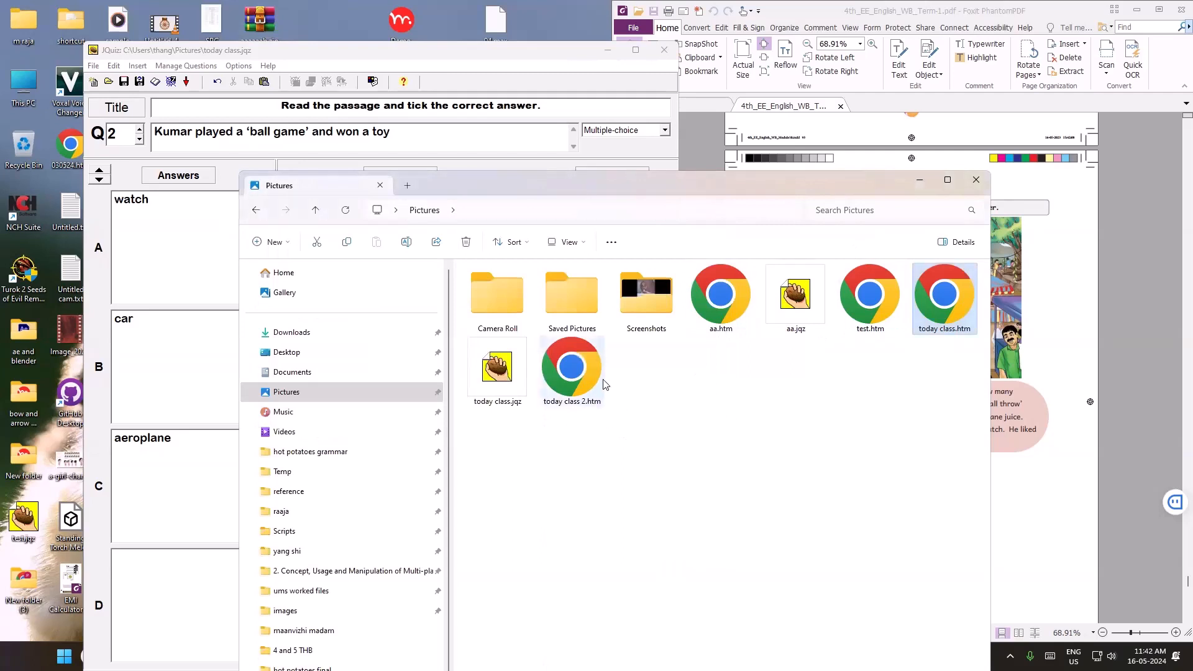
click(571, 59)
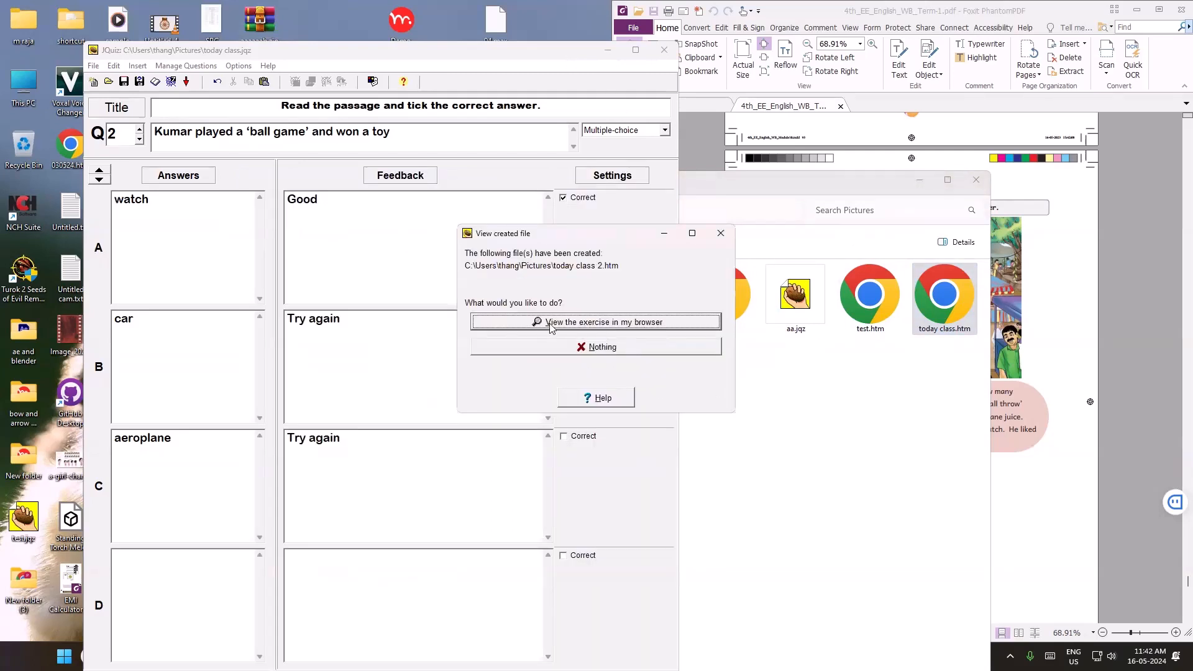
click(658, 328)
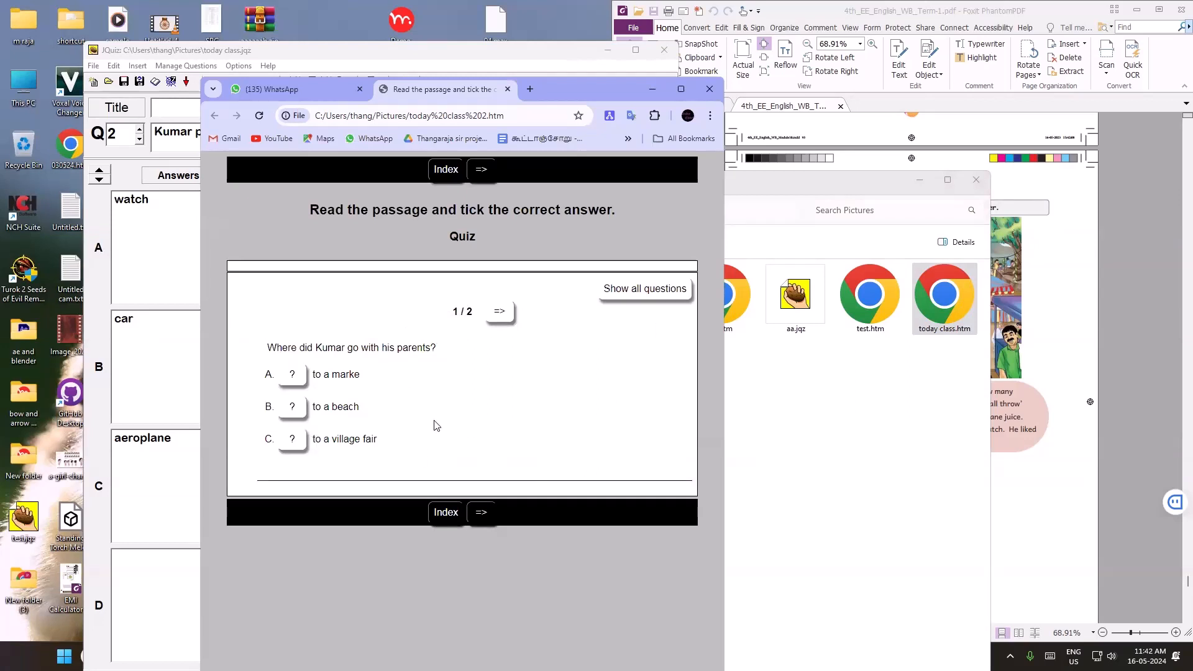
- Advance to question 2 in the maximised browser window and switch between the one-by-one and all-questions views, ending with all questions shown
click(504, 317)
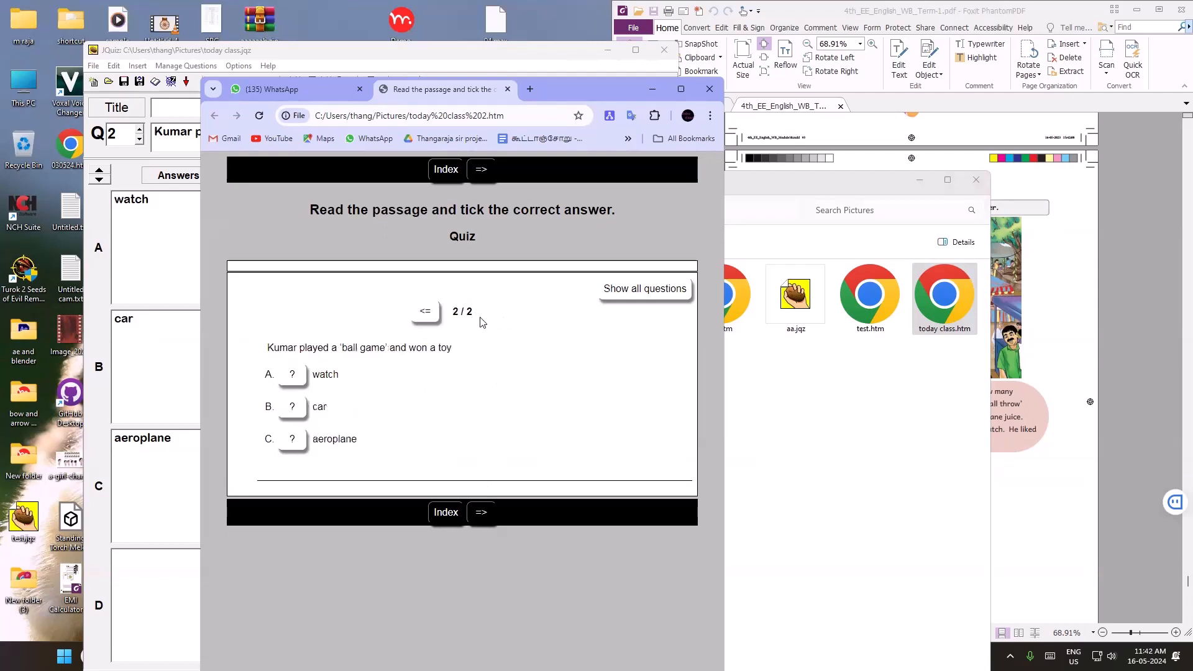
click(681, 89)
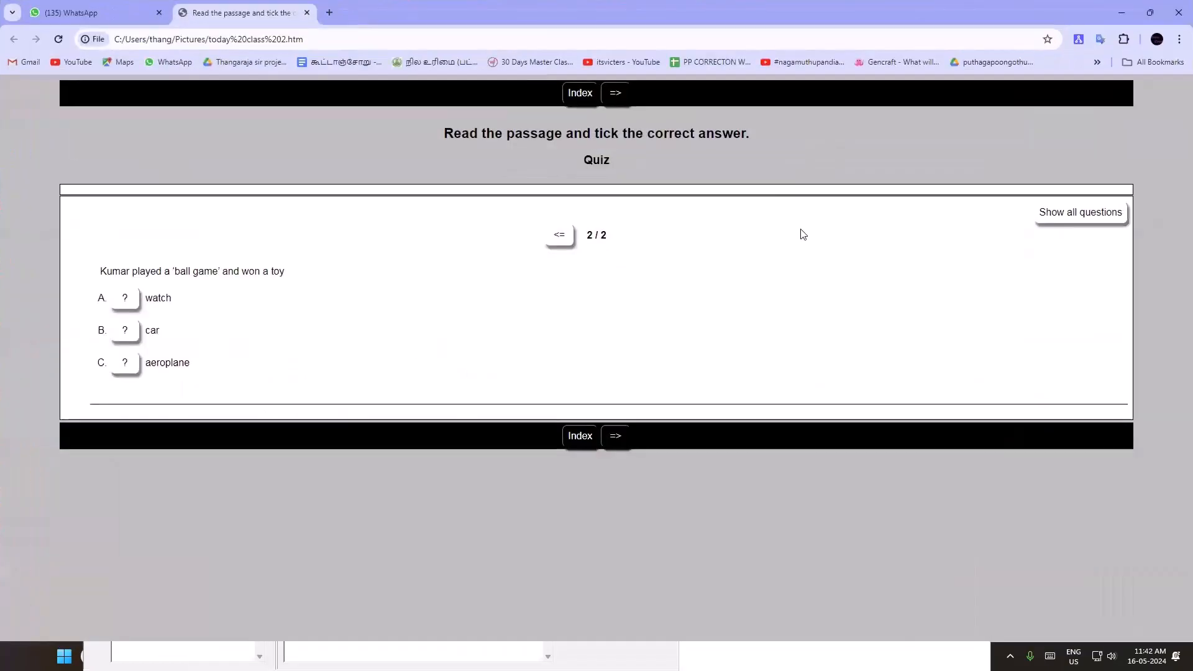
click(1080, 218)
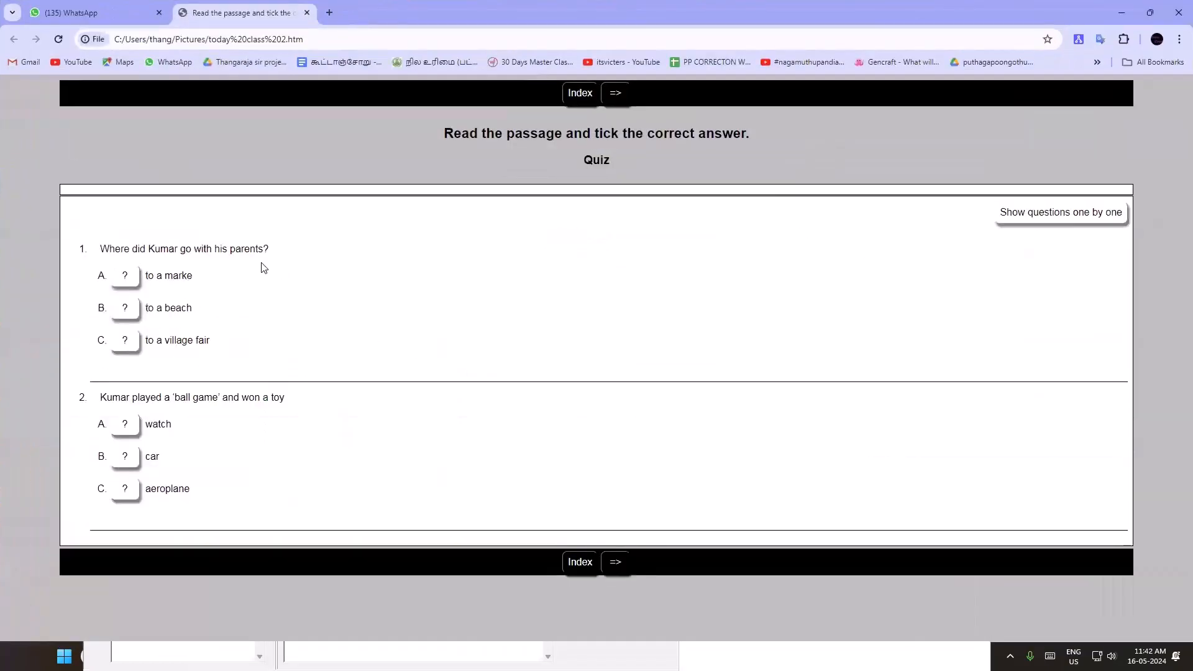
click(1096, 218)
click(1095, 217)
- Answer question 1 with "to a village fair" and question 2 with "watch", close the quiz page and return to JQuiz
click(124, 341)
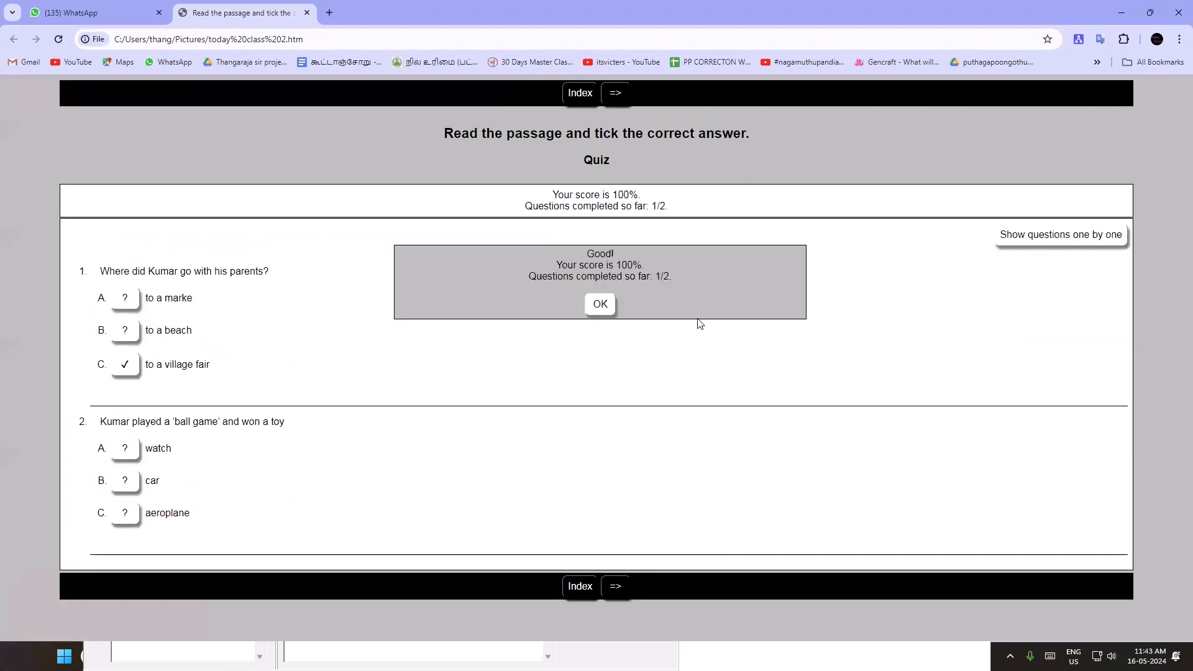
click(124, 448)
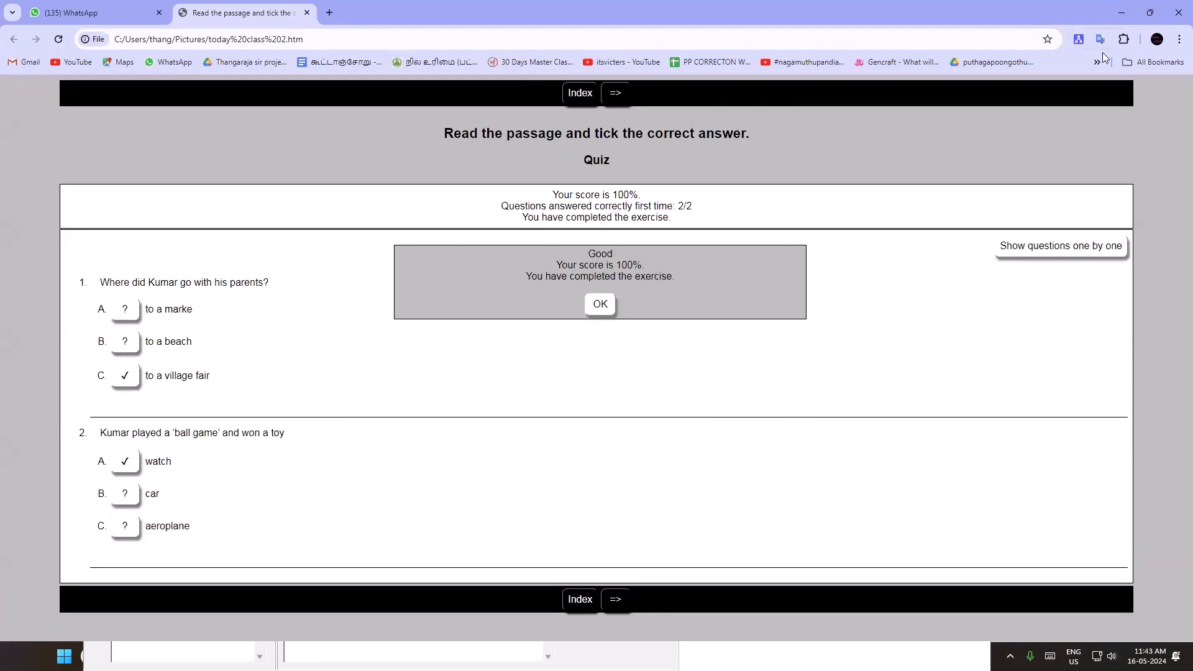
click(307, 13)
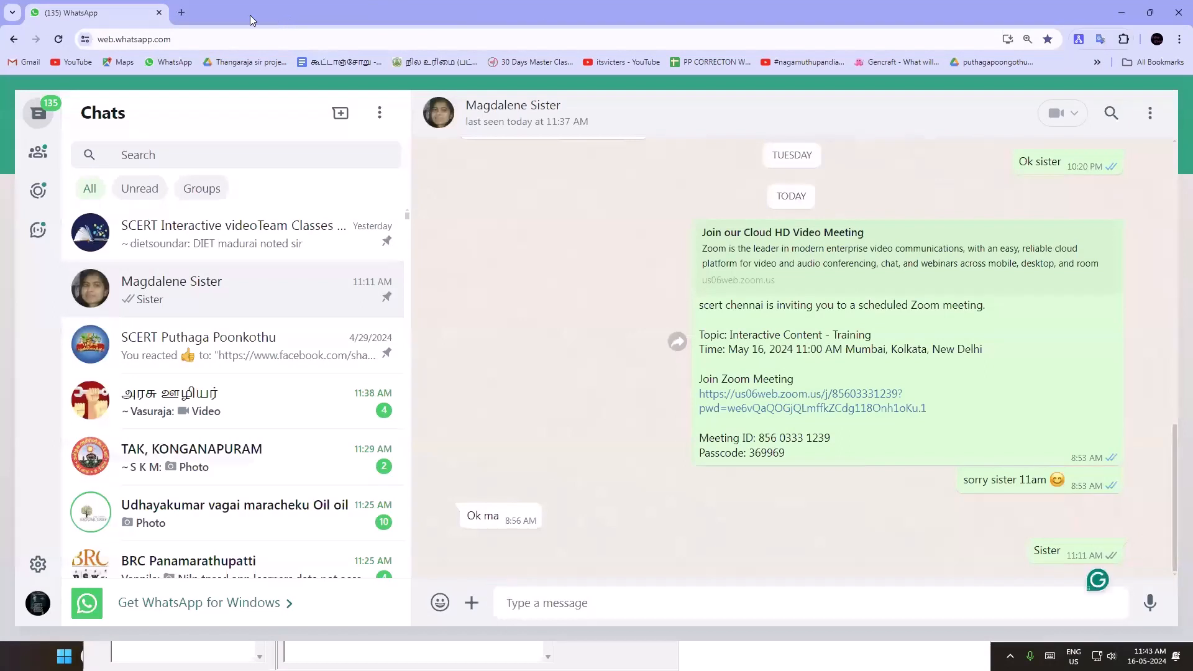
click(488, 44)
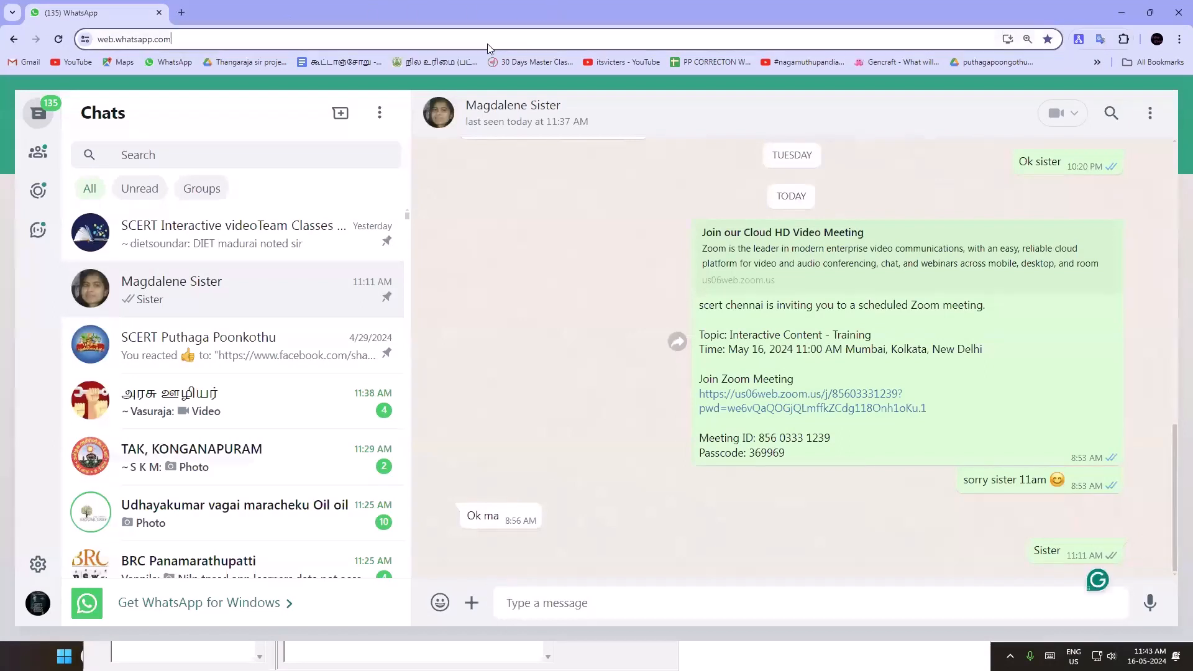
double_click(530, 14)
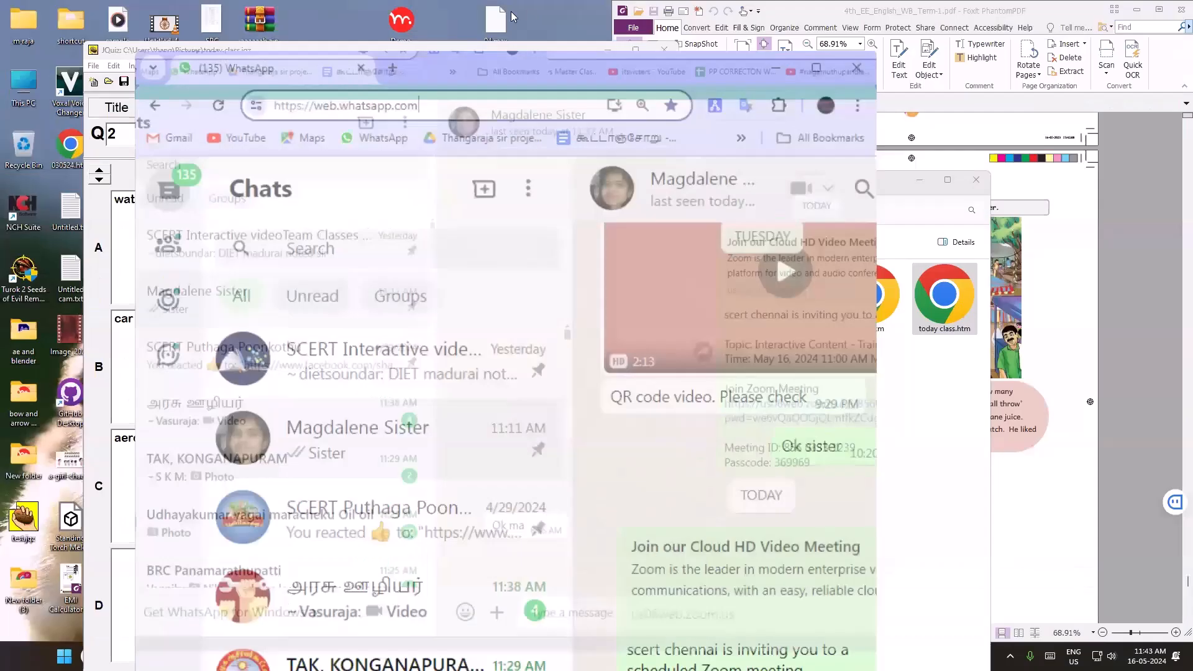
click(568, 55)
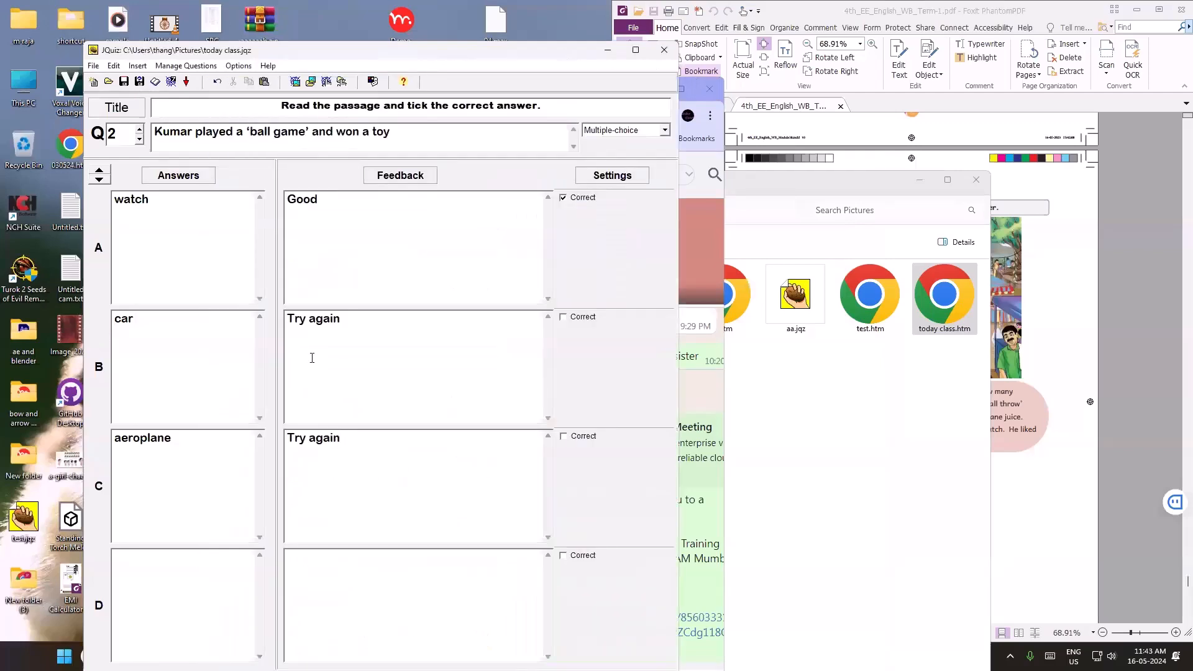
click(636, 50)
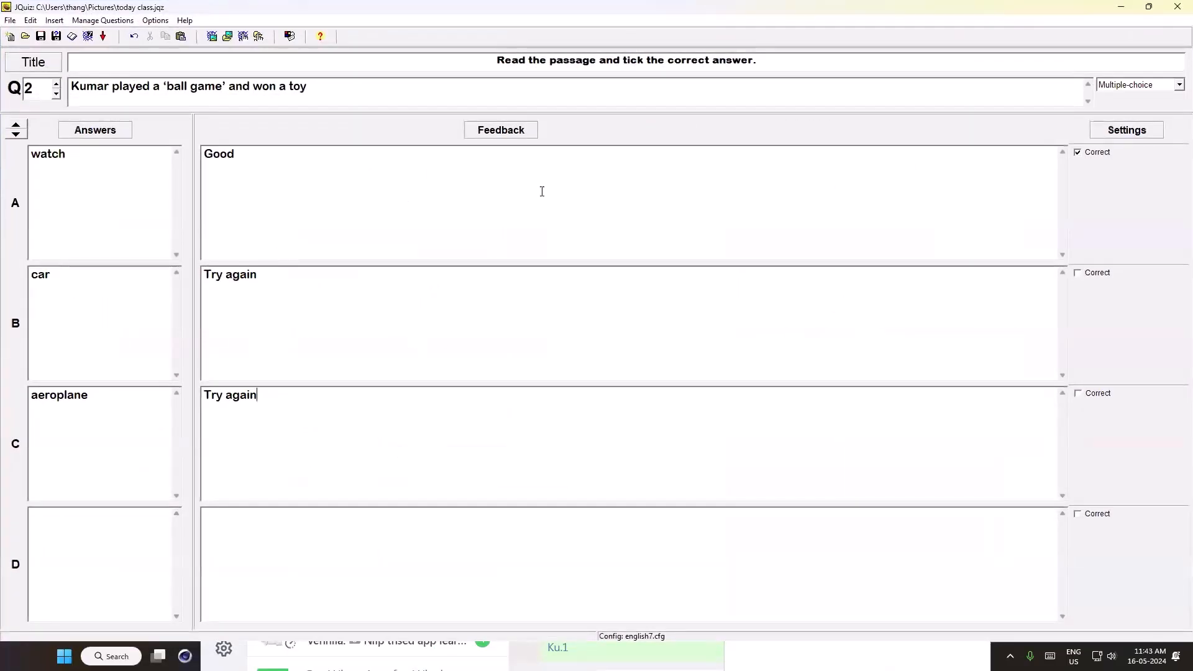
double_click(470, 11)
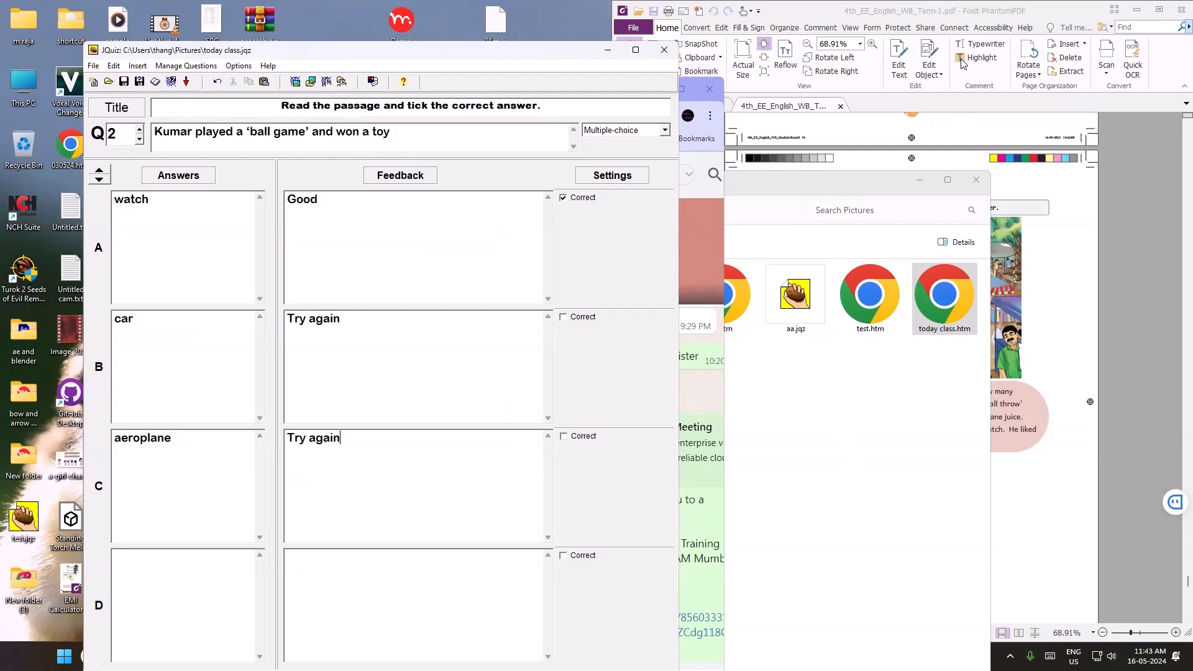
click(985, 137)
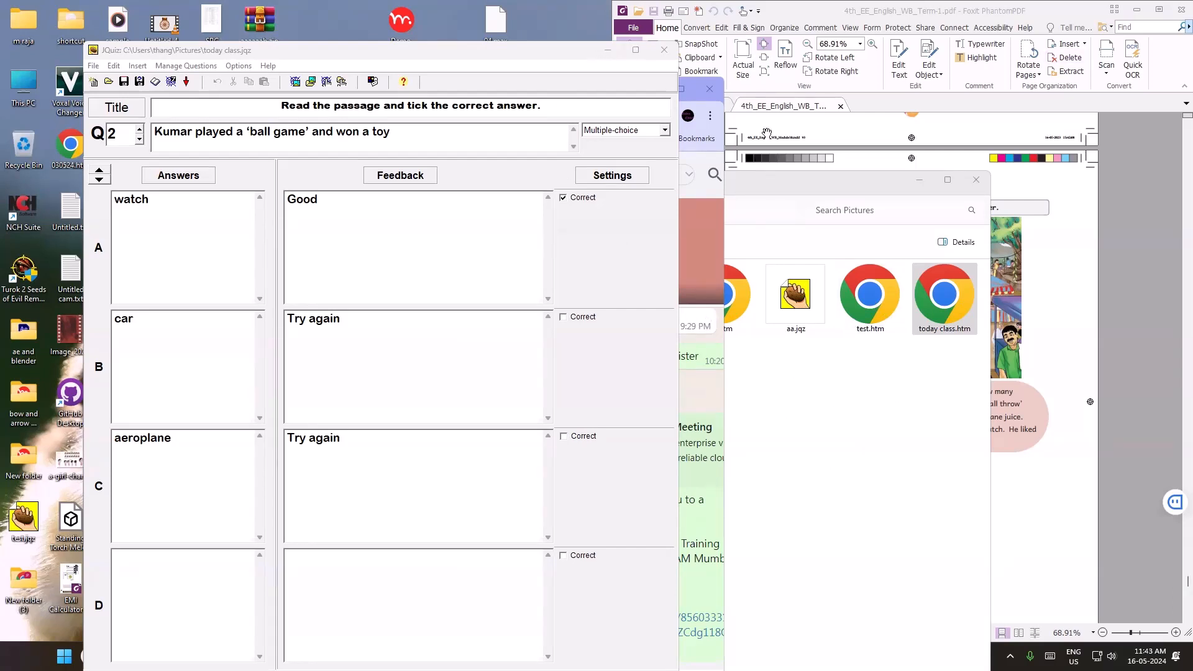
- Clear the JQuiz, browser and Pictures windows from the desktop and bring up the hot potatoes final folder in File Explorer
click(607, 50)
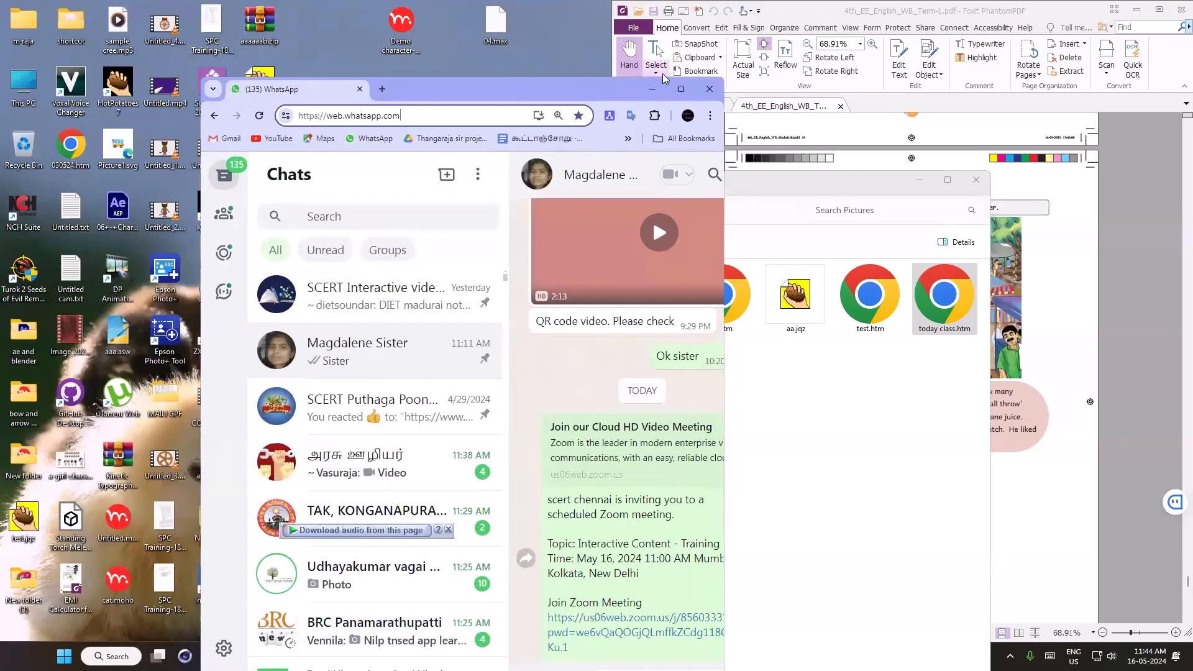
click(652, 89)
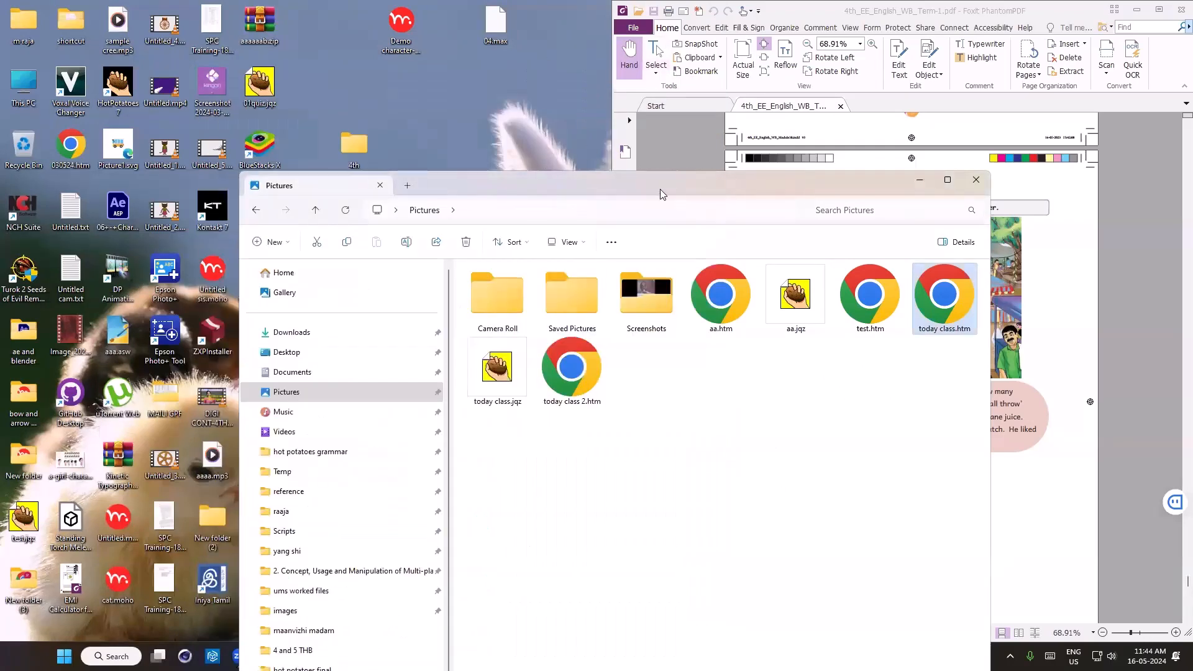
drag(646, 194, 571, 155)
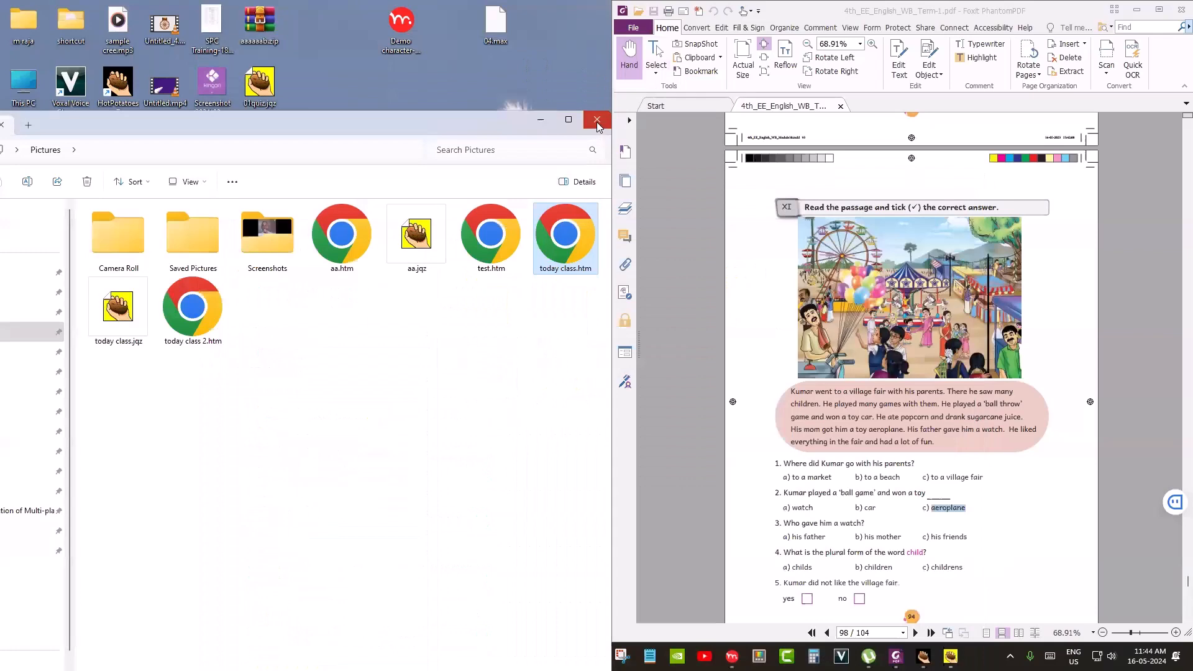
click(597, 124)
click(266, 656)
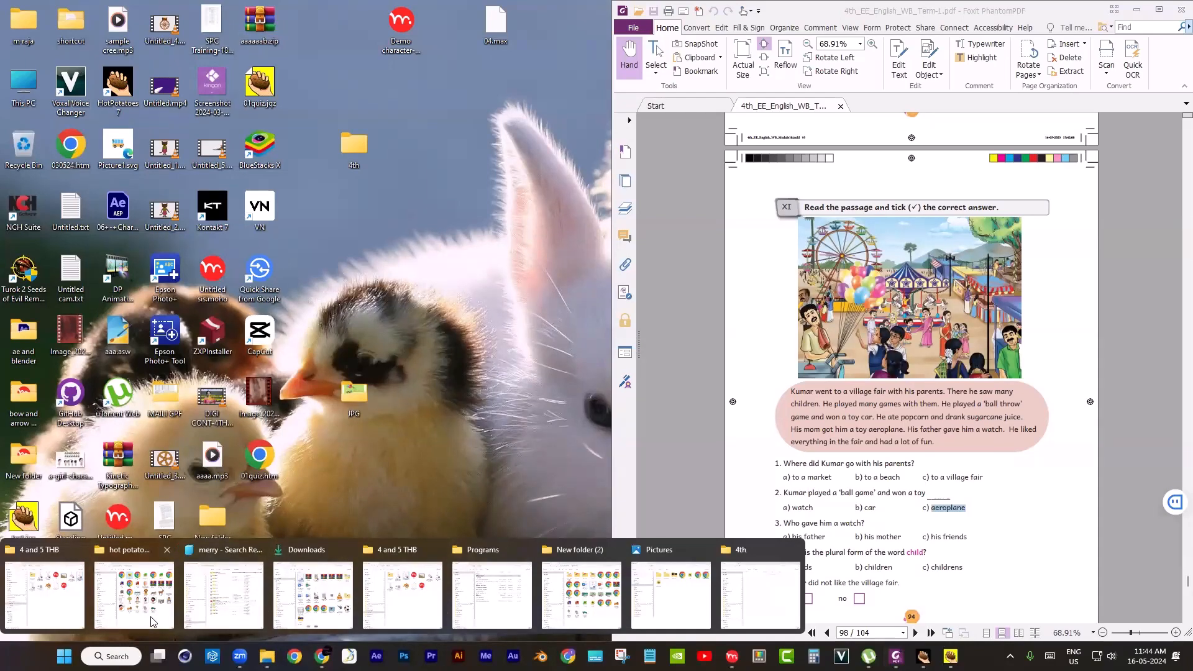
click(143, 594)
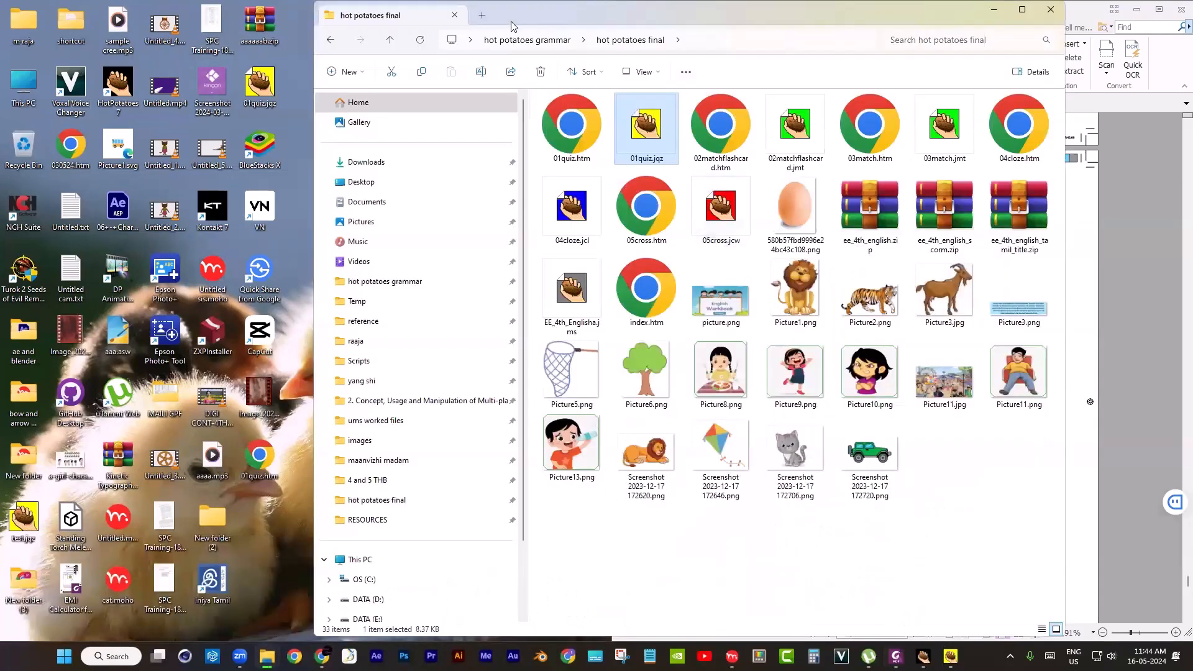
- Open index.htm from ee_4th_english_tamil_title.zip in a maximised browser window and preview the passage quiz before returning to the index
drag(511, 21, 299, 49)
click(806, 241)
double_click(807, 241)
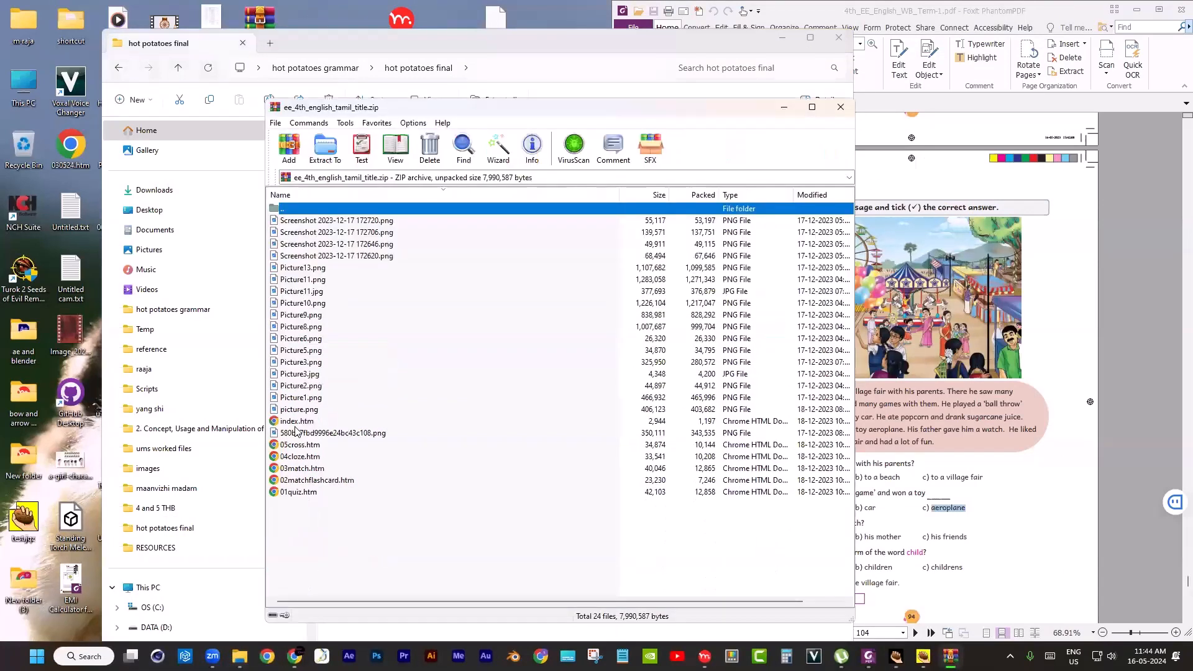
double_click(292, 414)
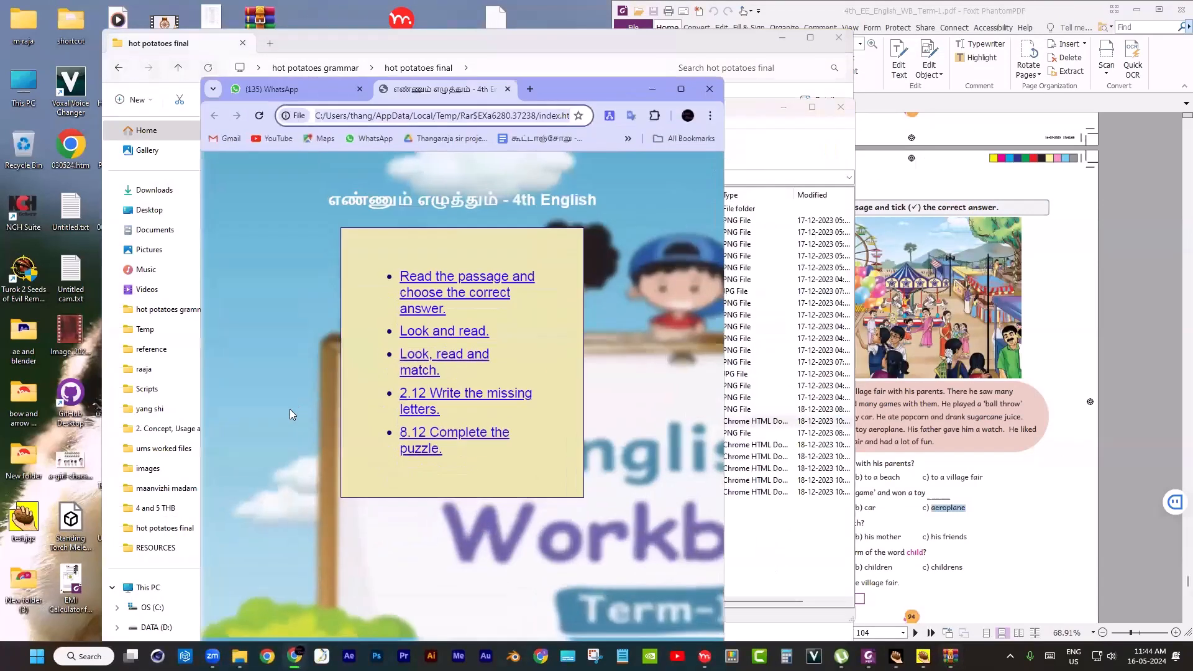
click(680, 89)
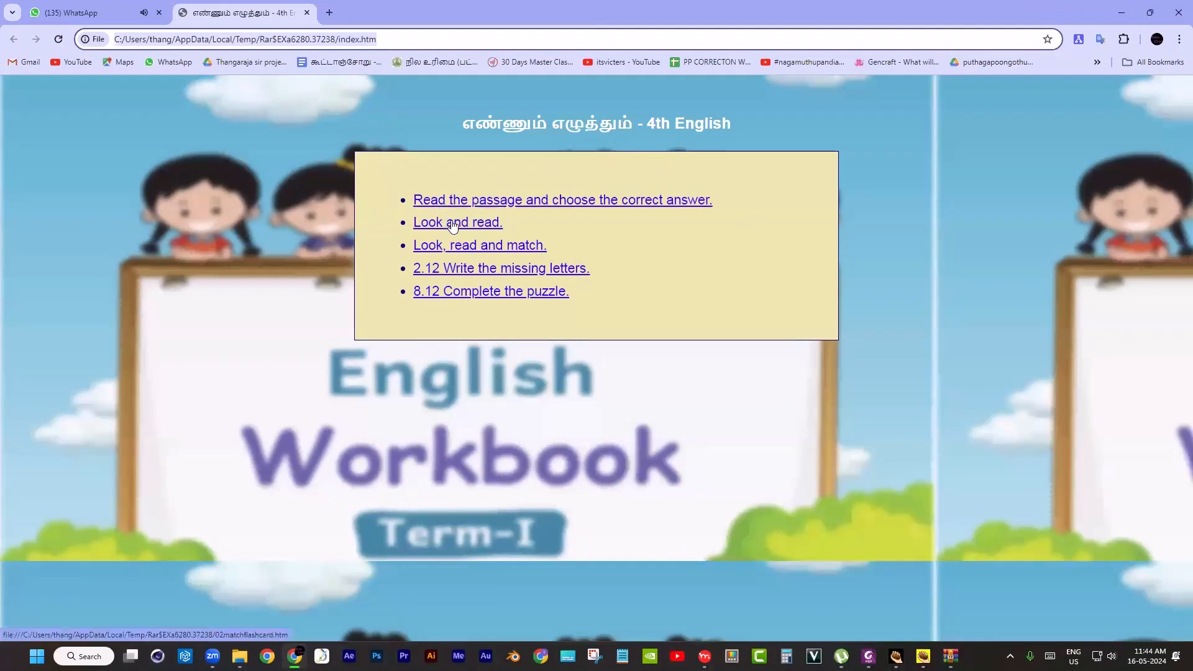
click(462, 201)
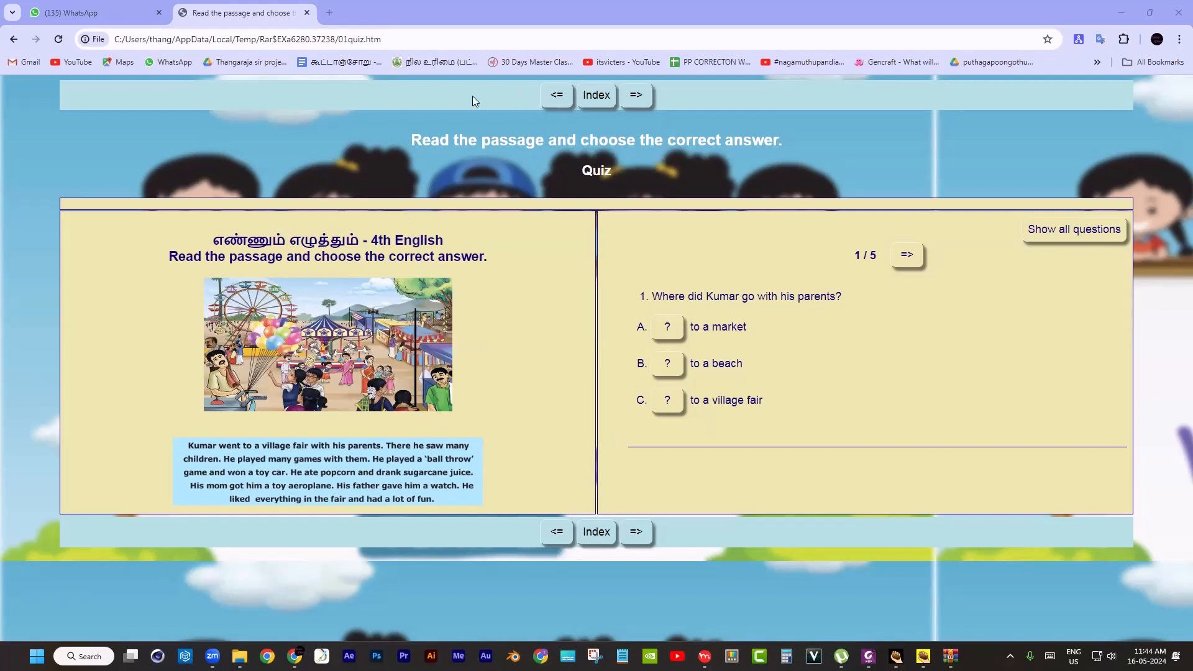
click(14, 39)
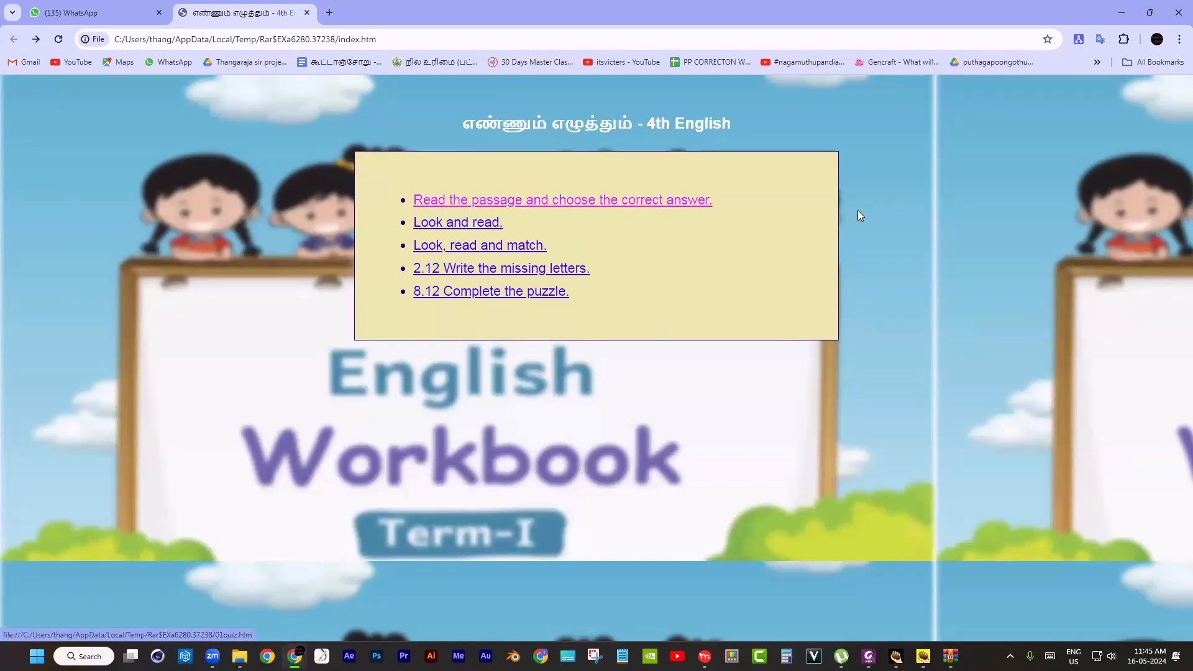
- Open the Look and read exercise, reveal all five picture flashcards with their sentences, and return to the index
click(471, 224)
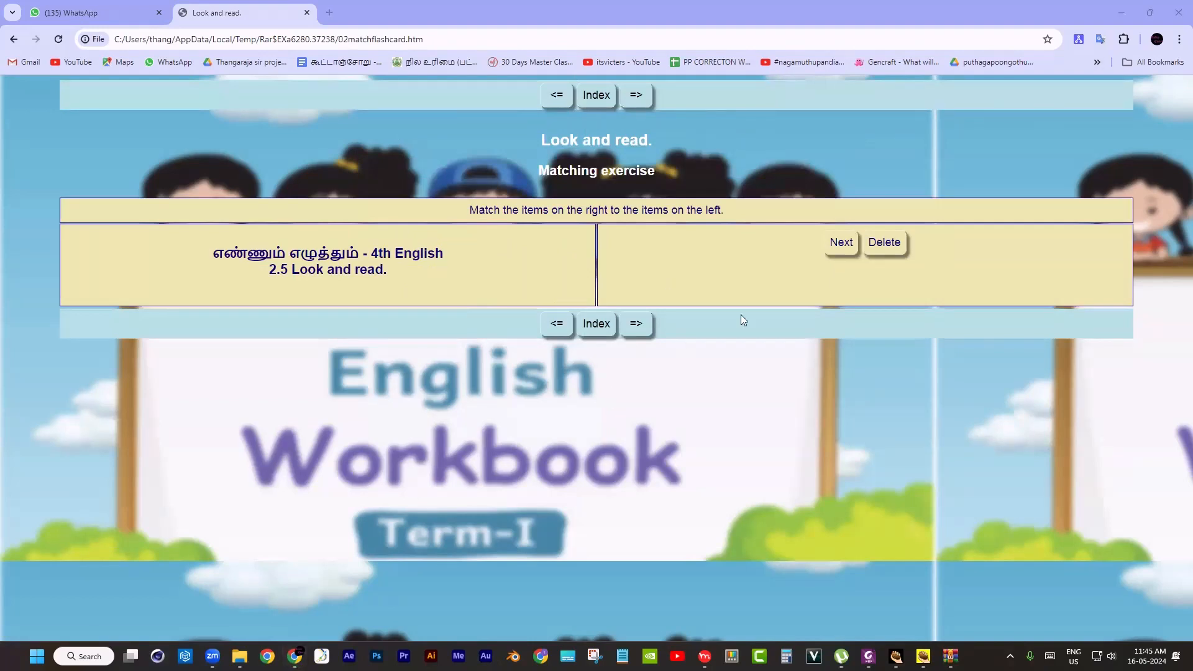
click(839, 259)
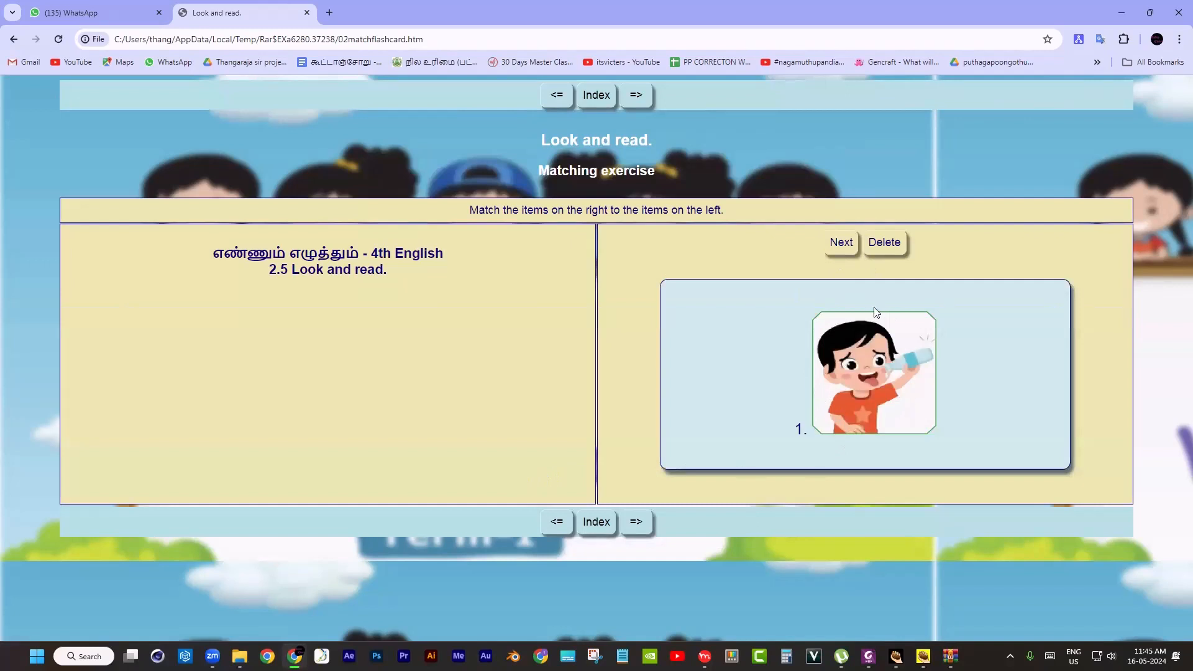
click(843, 248)
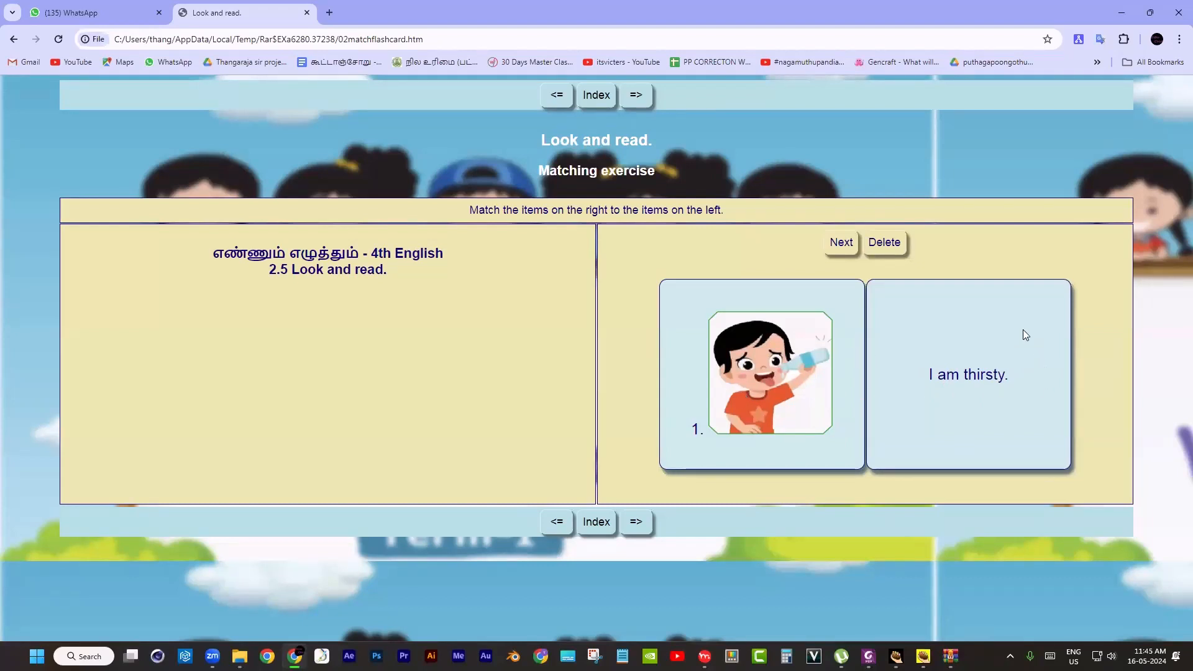
click(843, 246)
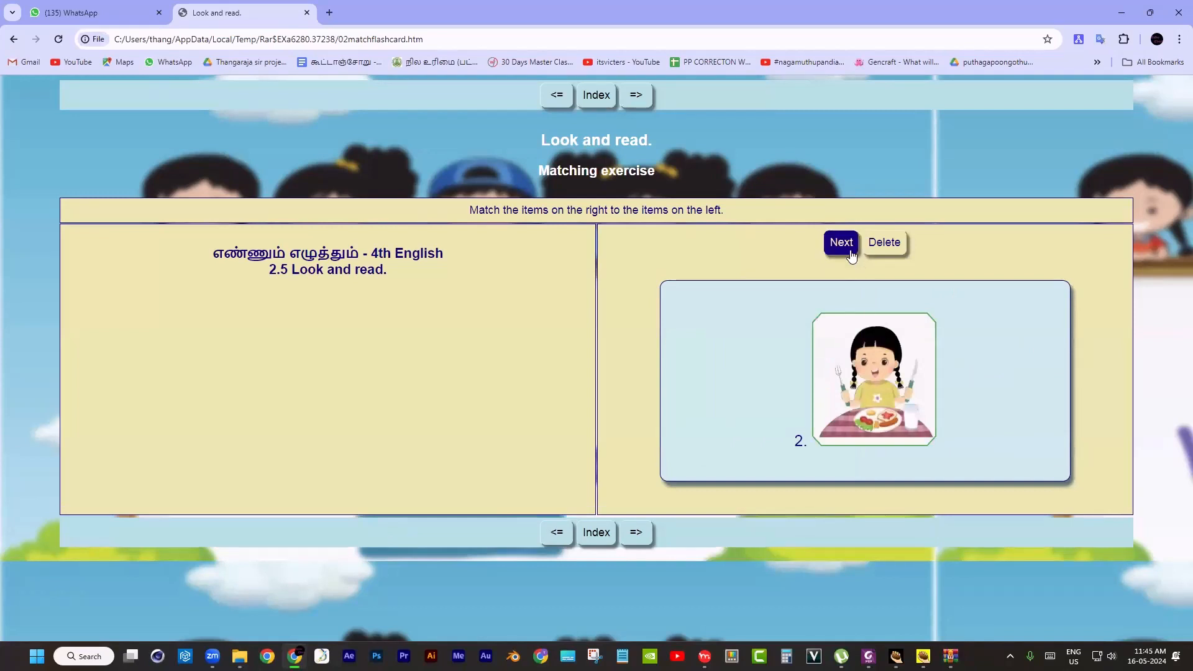
click(845, 249)
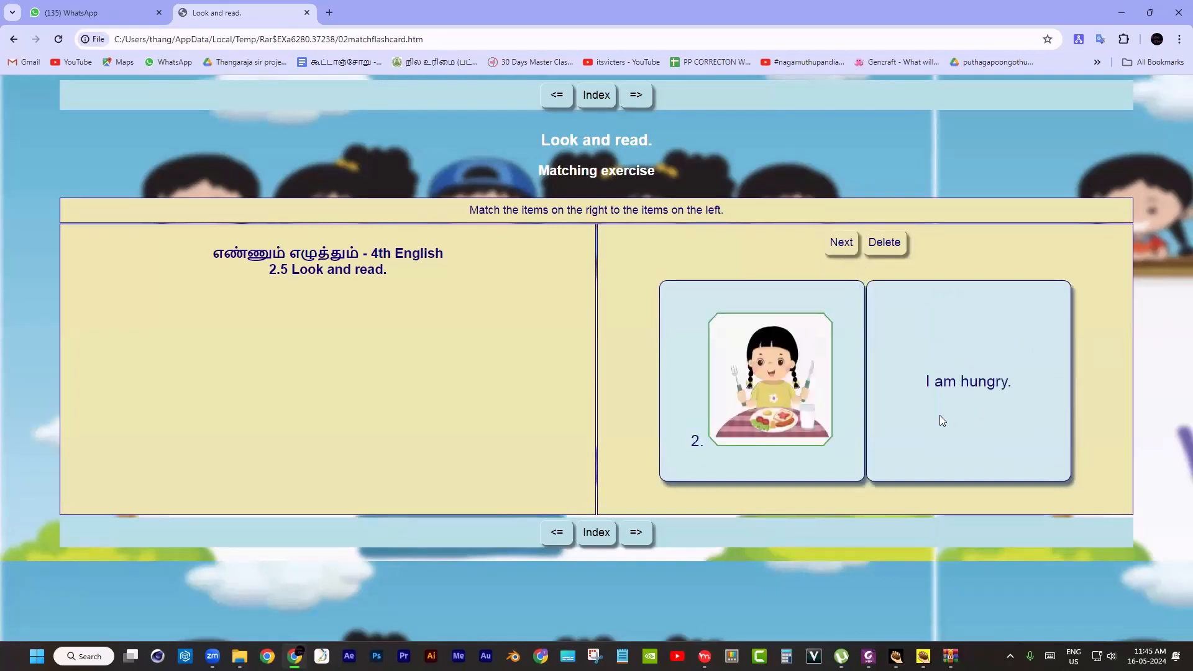
click(845, 245)
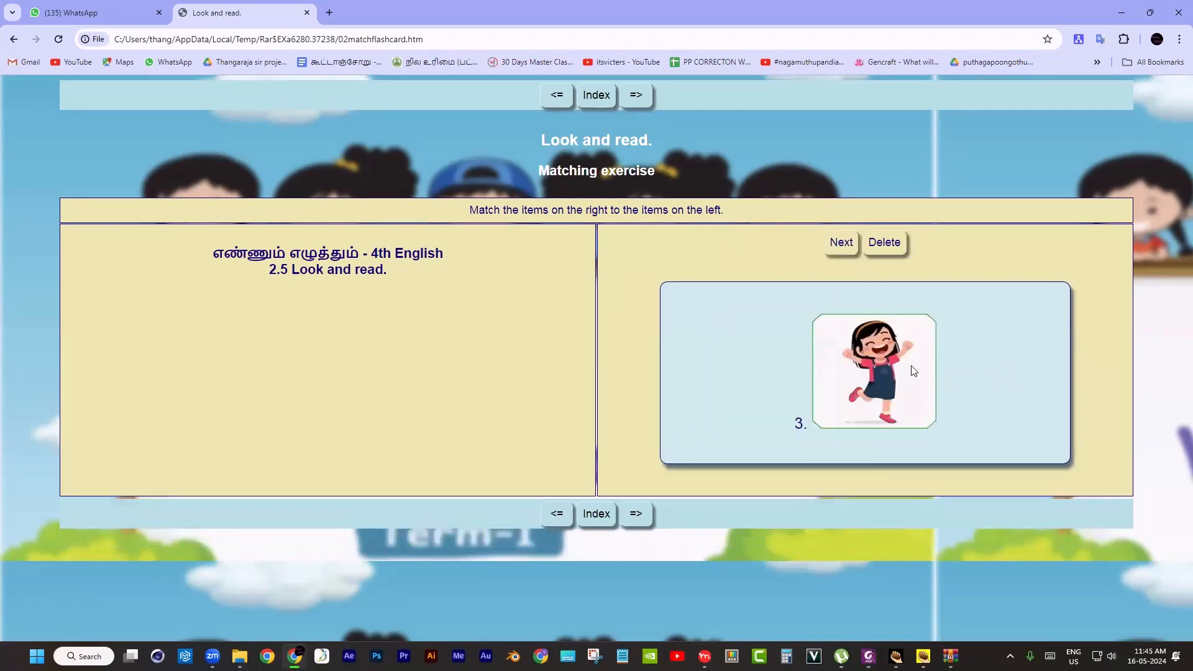
click(845, 243)
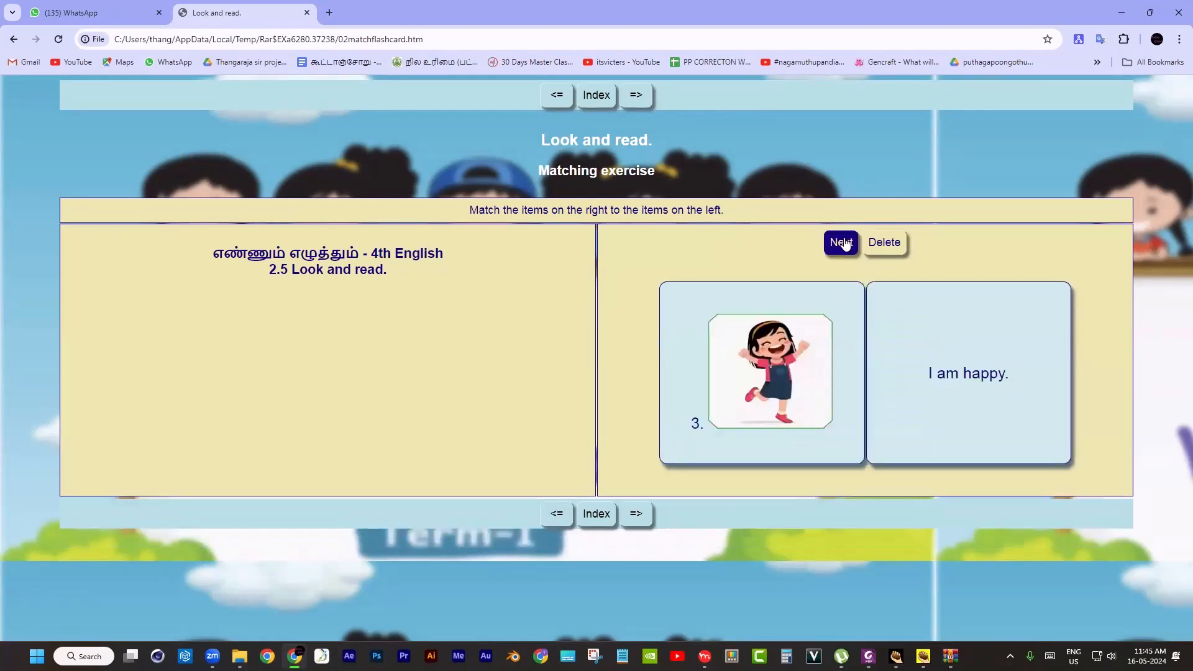
click(841, 248)
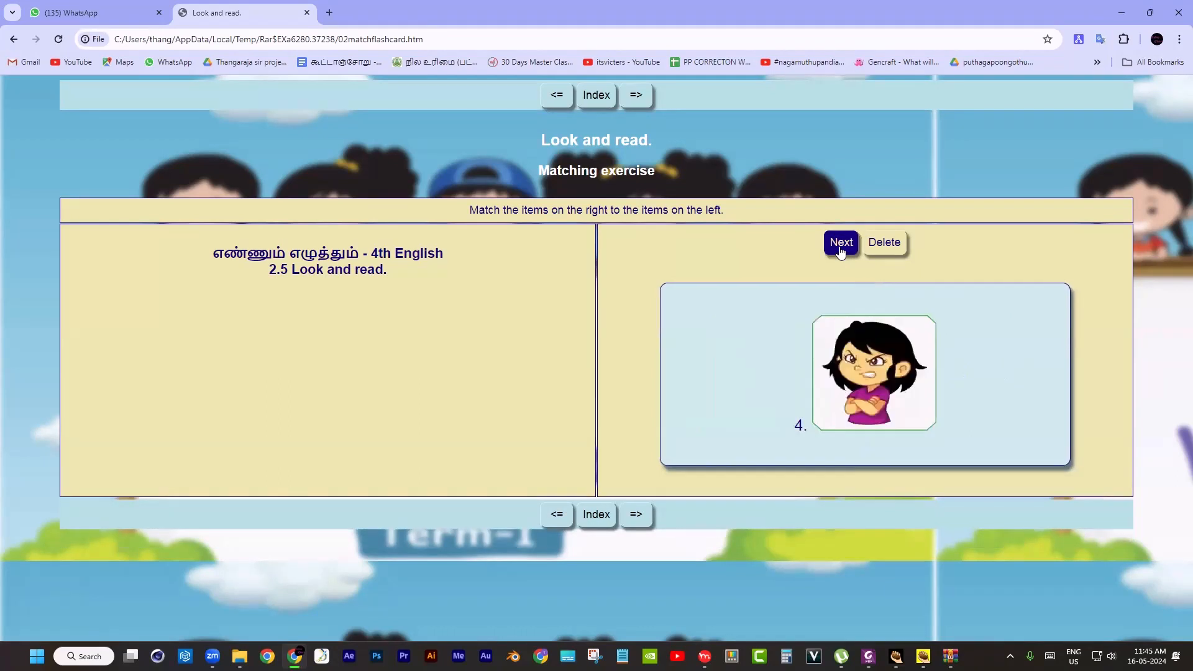
click(840, 248)
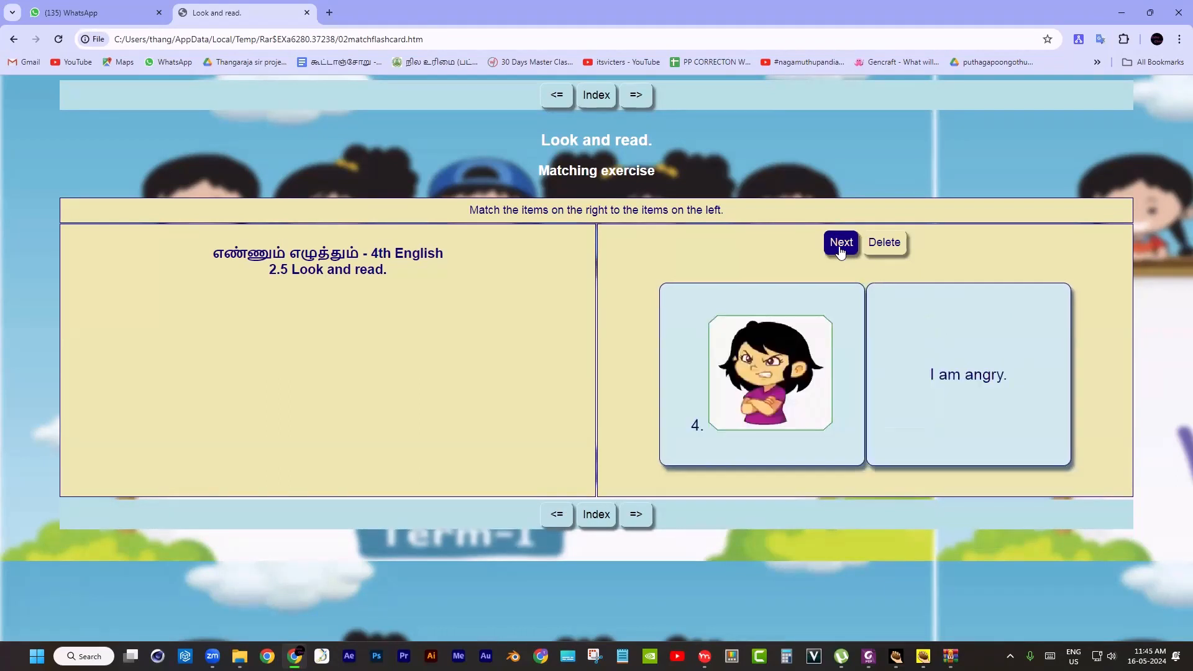
click(840, 248)
click(840, 249)
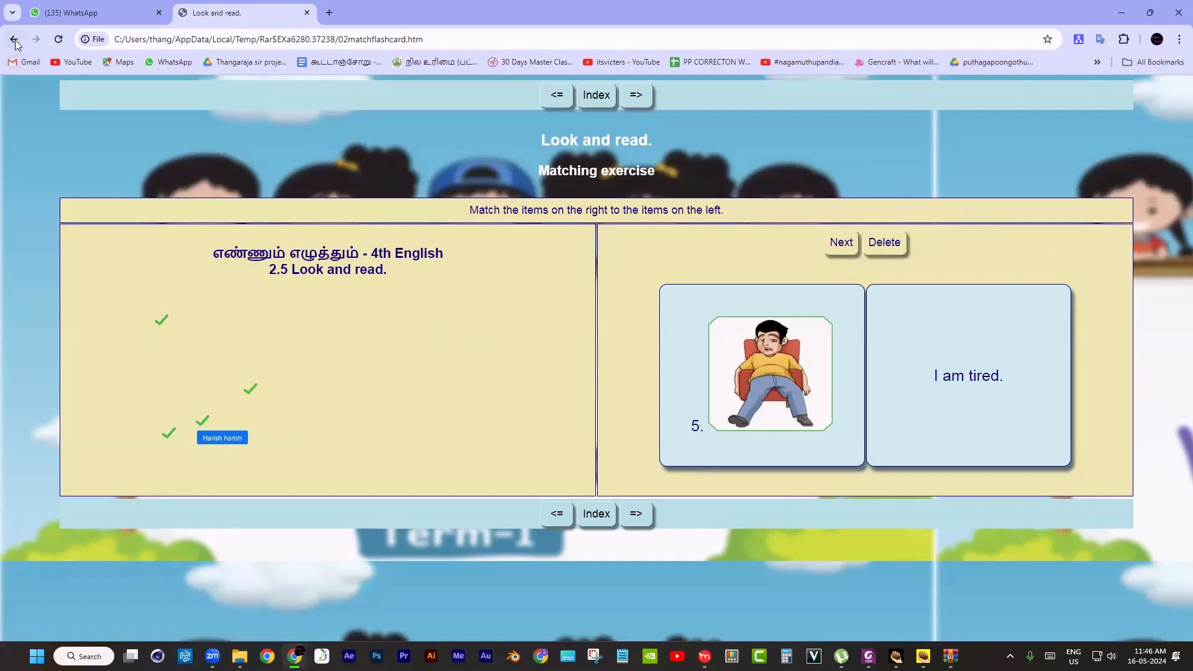
click(584, 98)
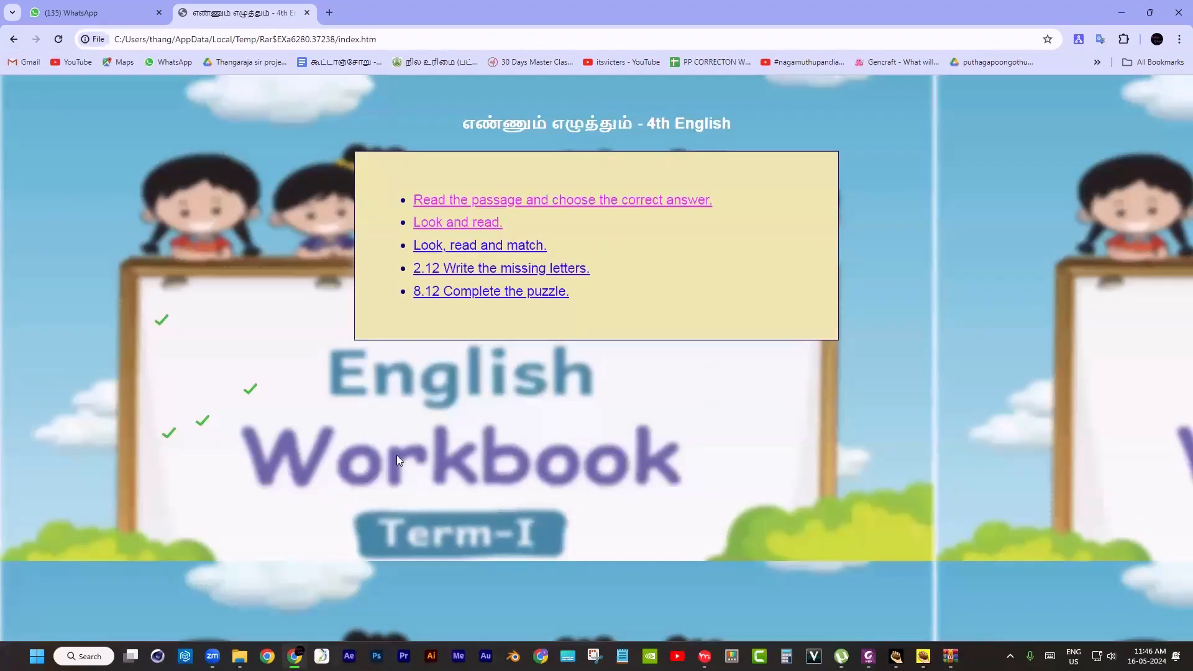
- In Look, read and match, pair pictures 1 to 5 with hungry, thirsty, happy, angry and tired, and check the answers
click(493, 247)
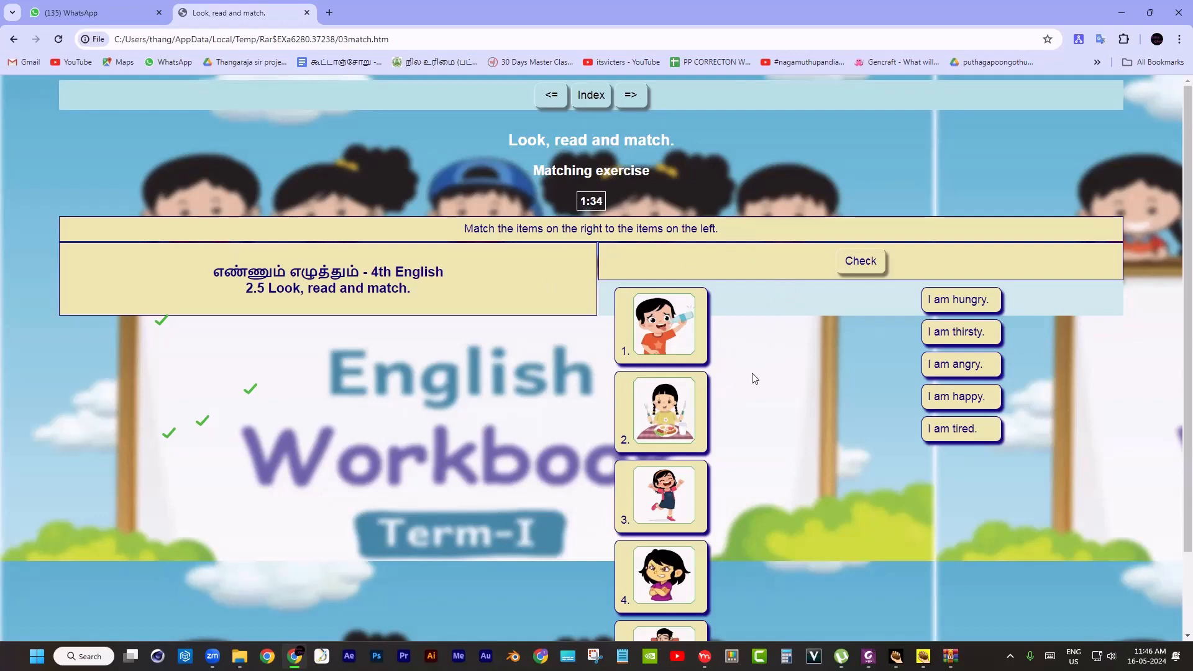
drag(970, 301, 739, 339)
drag(986, 336, 735, 414)
drag(936, 385, 728, 486)
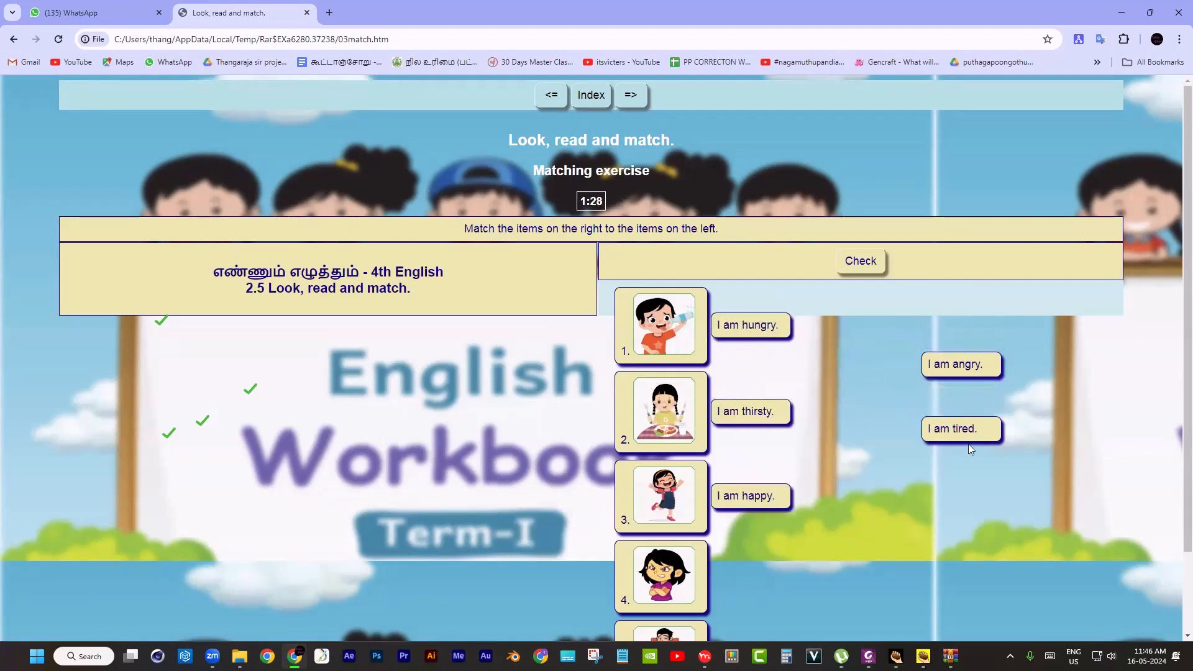
drag(966, 430, 689, 639)
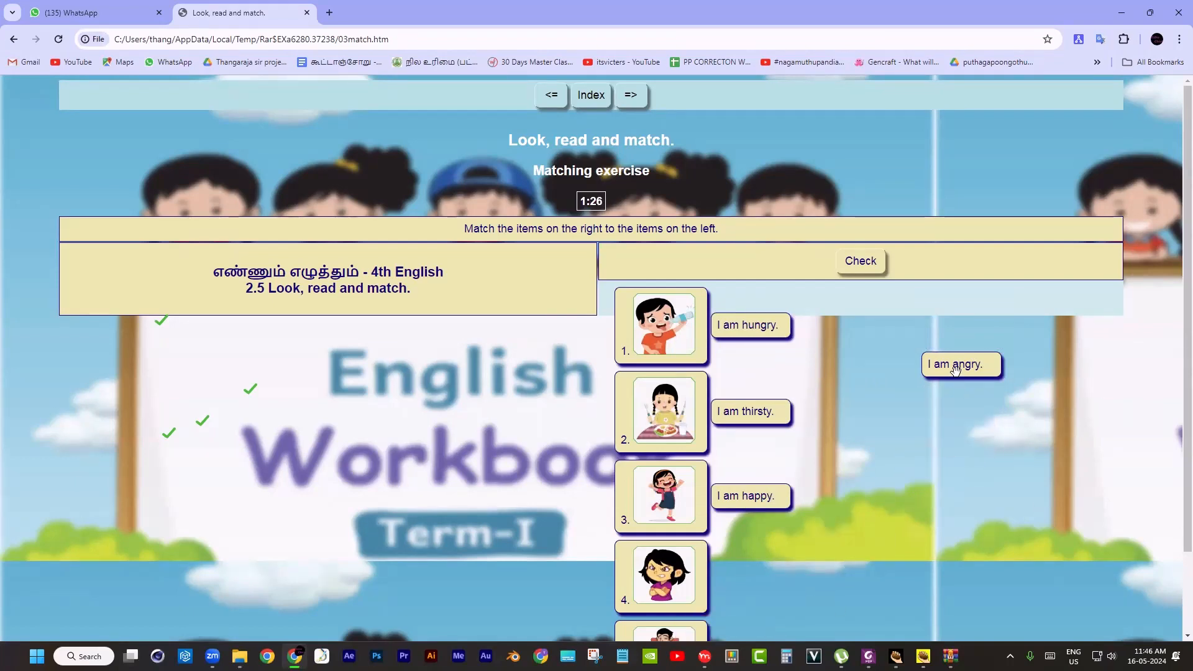
drag(957, 370, 753, 595)
click(863, 262)
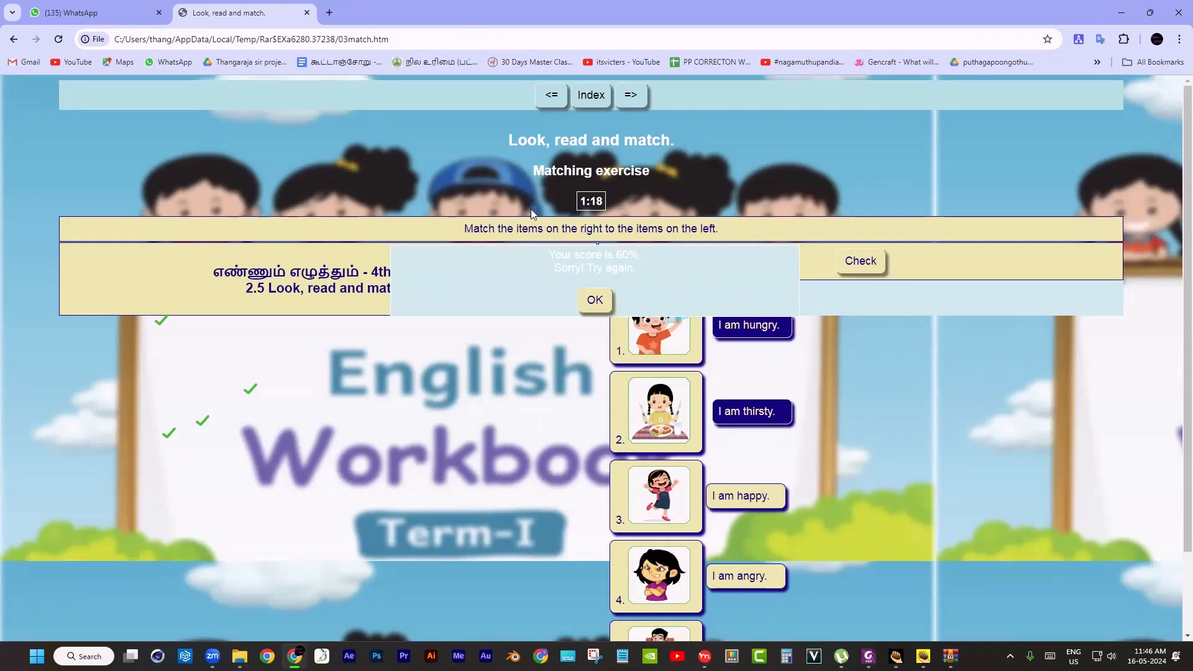
- Preview the 2.12 Write the missing letters exercise and go on to the 8.12 Complete the puzzle crossword
click(632, 100)
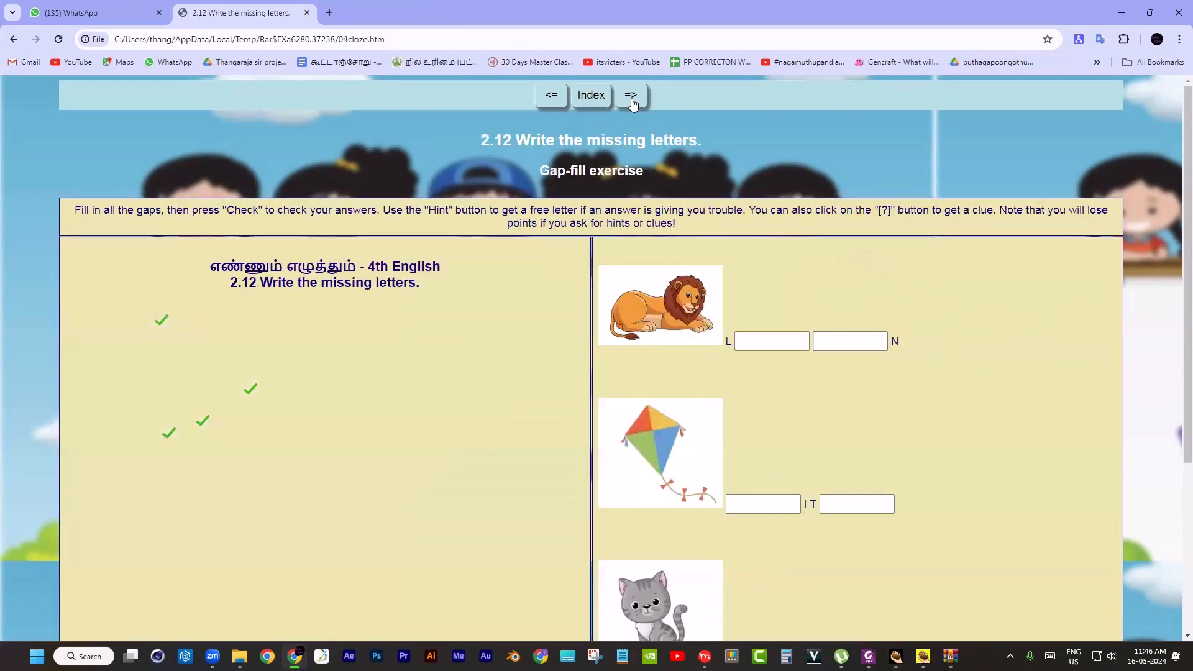
scroll(625, 304, down, 1)
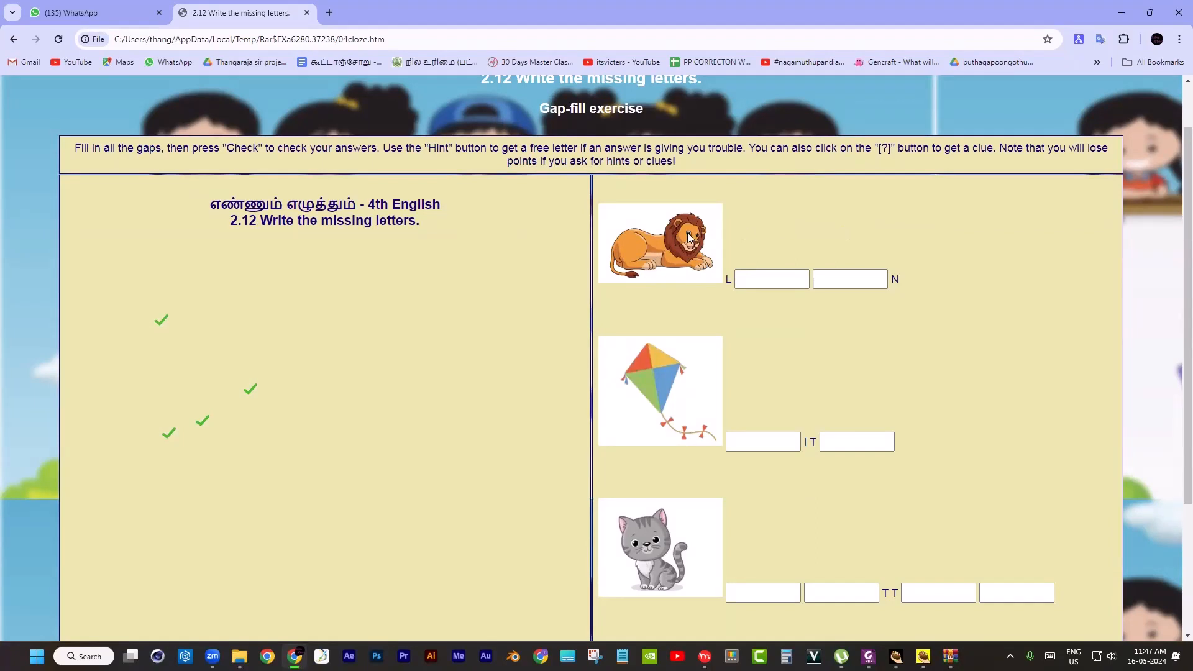
click(800, 285)
click(14, 39)
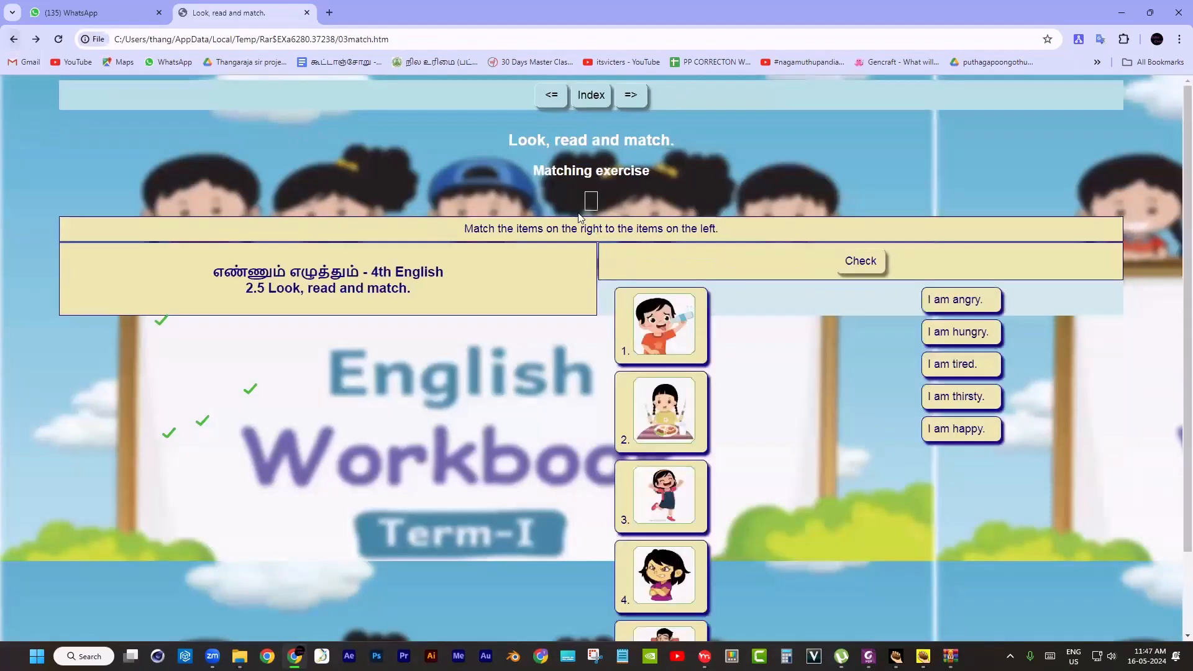
click(633, 99)
click(637, 96)
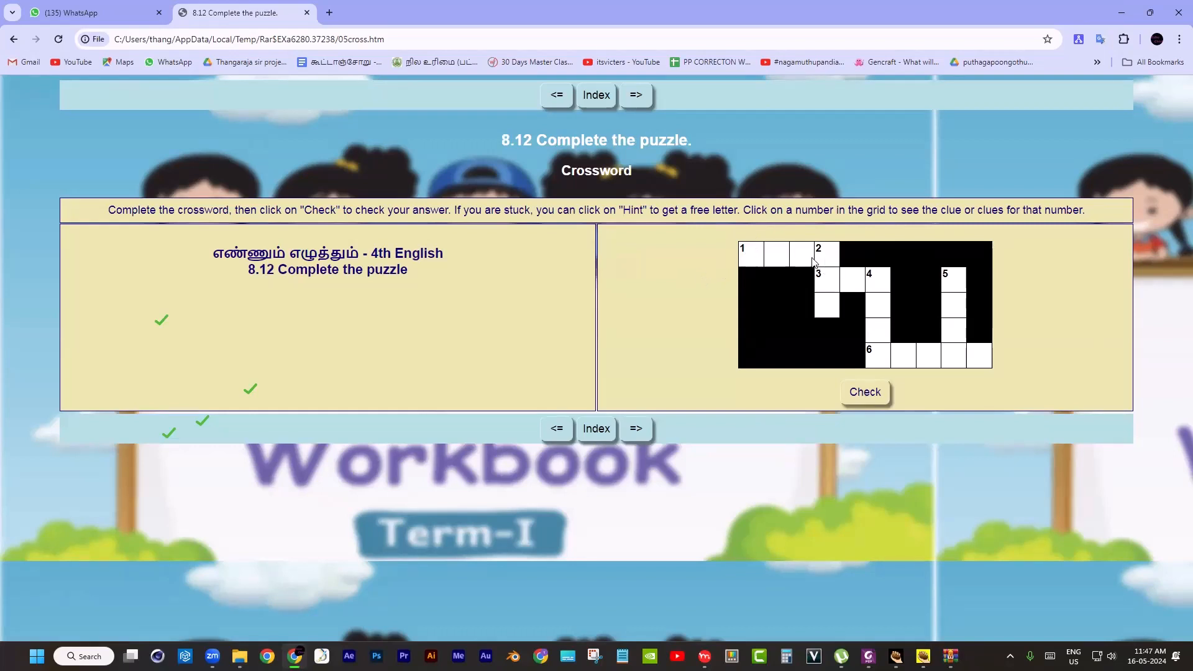
- Answer the 1 Across picture clue of the crossword with LION
click(750, 259)
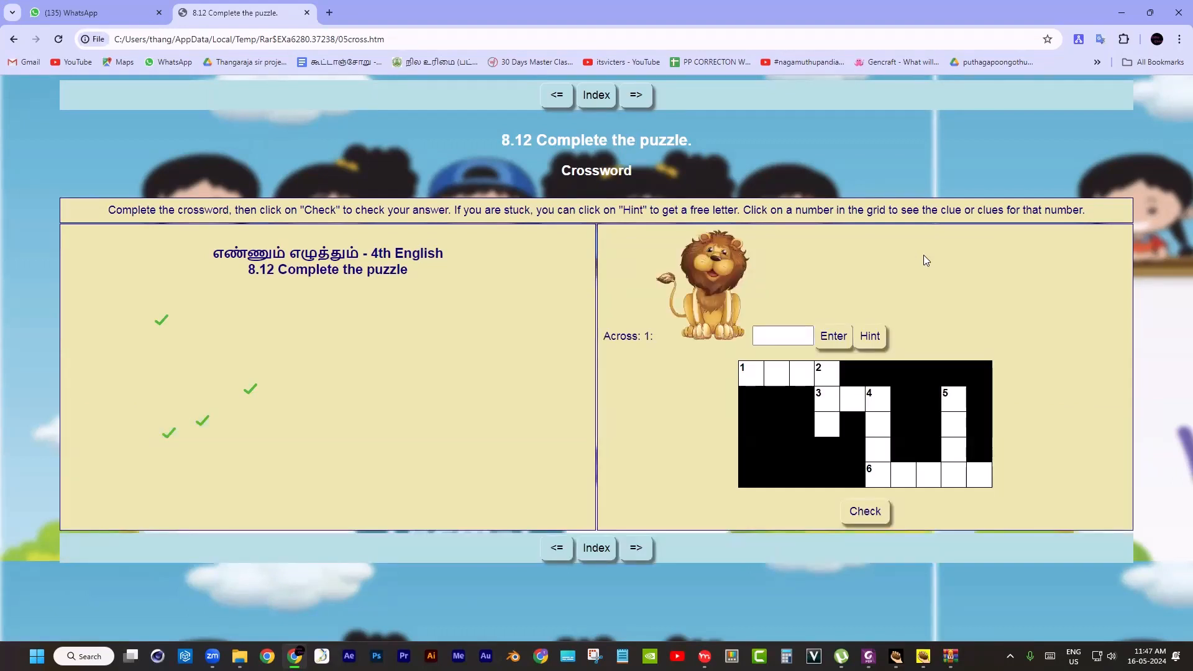
click(782, 336)
text(LION)
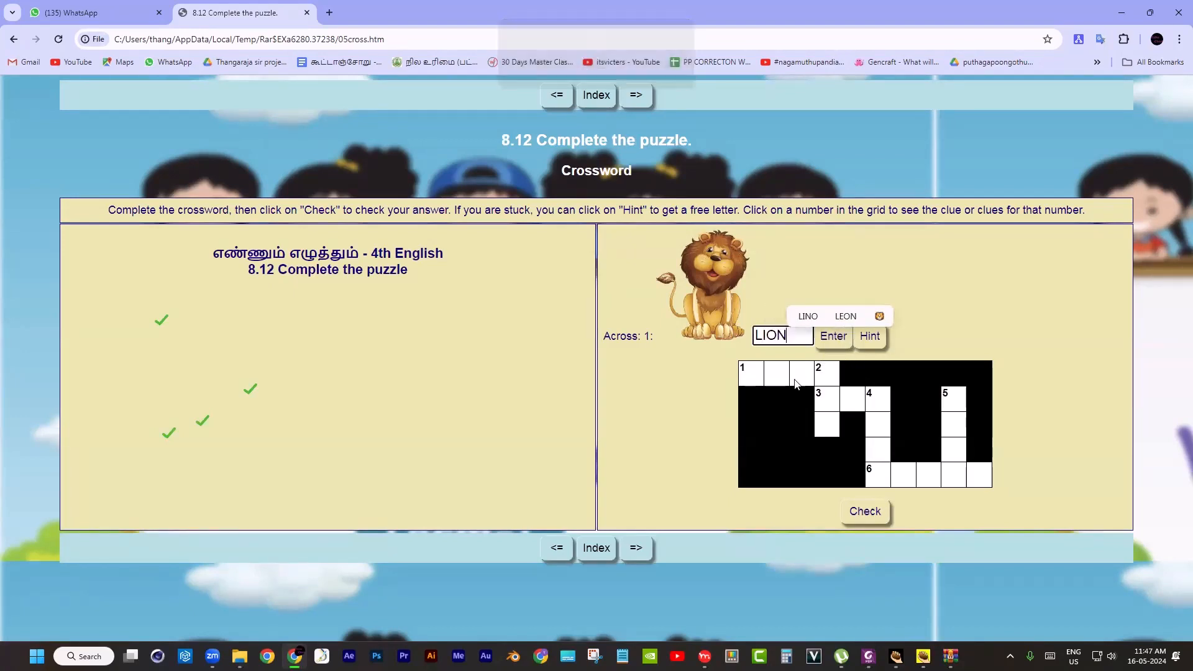
click(835, 344)
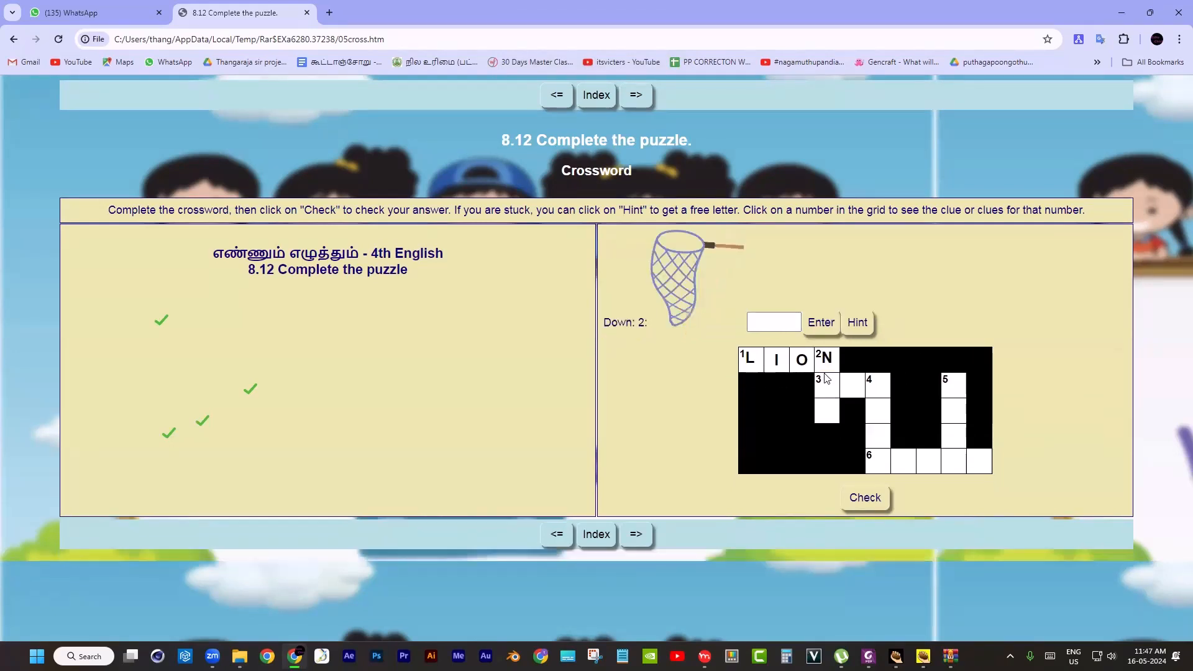
- View the crossword's remaining picture clues, including numbers 3, 4, 6 and 5
click(821, 371)
click(819, 383)
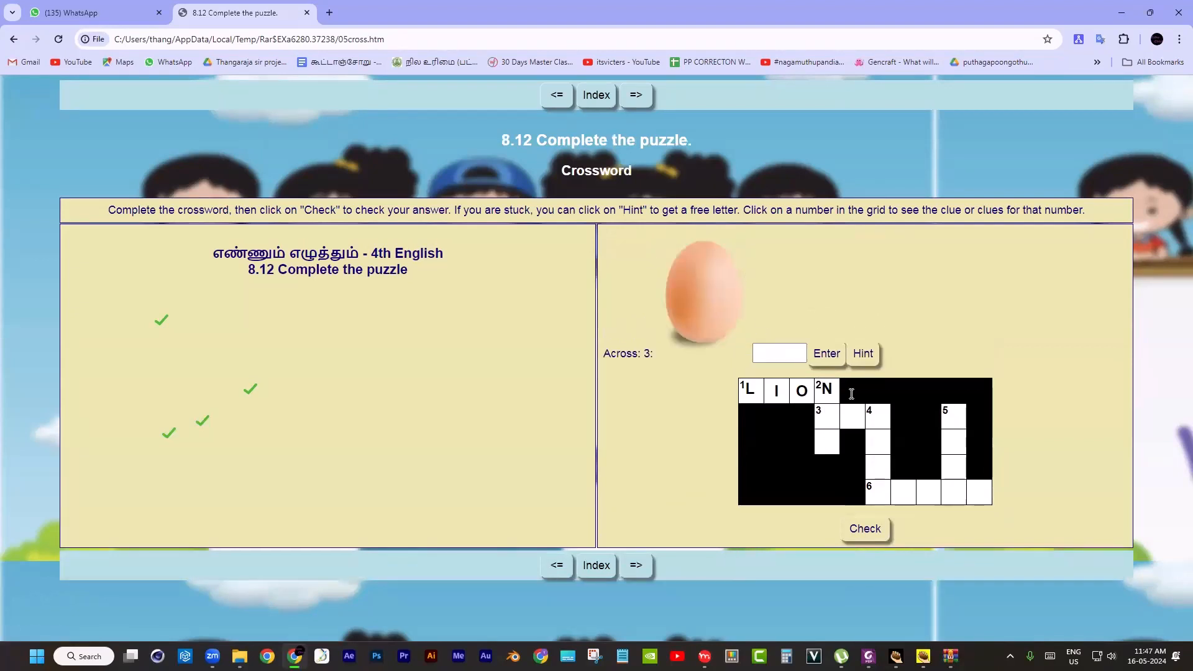
click(873, 415)
click(876, 448)
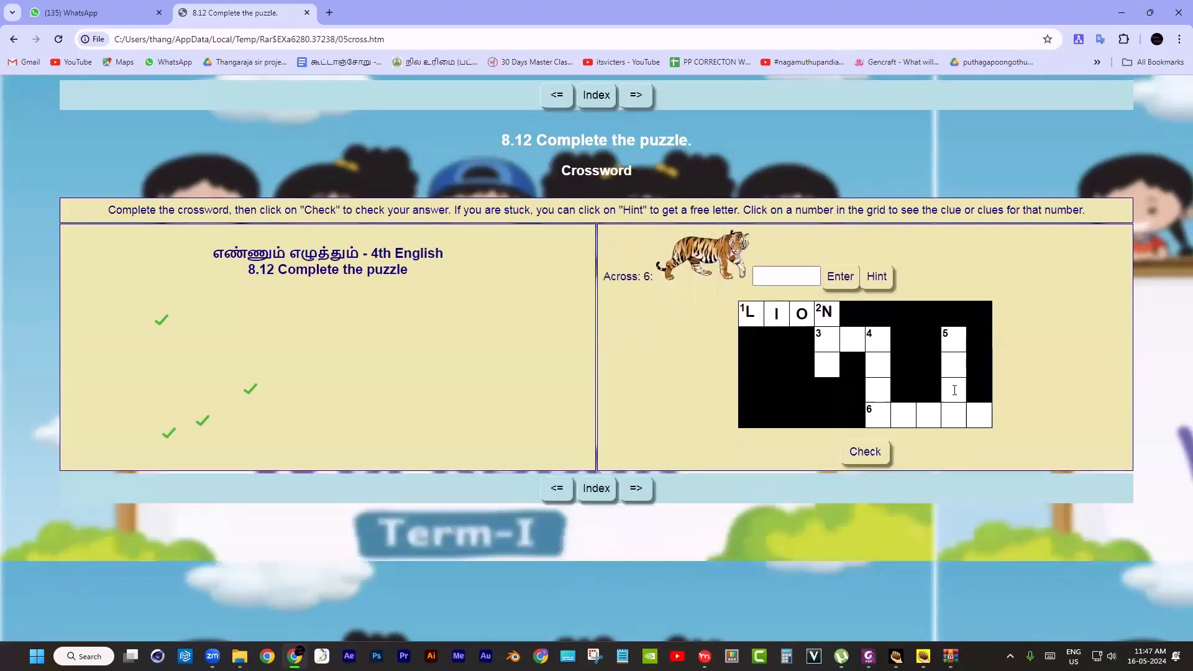
click(957, 344)
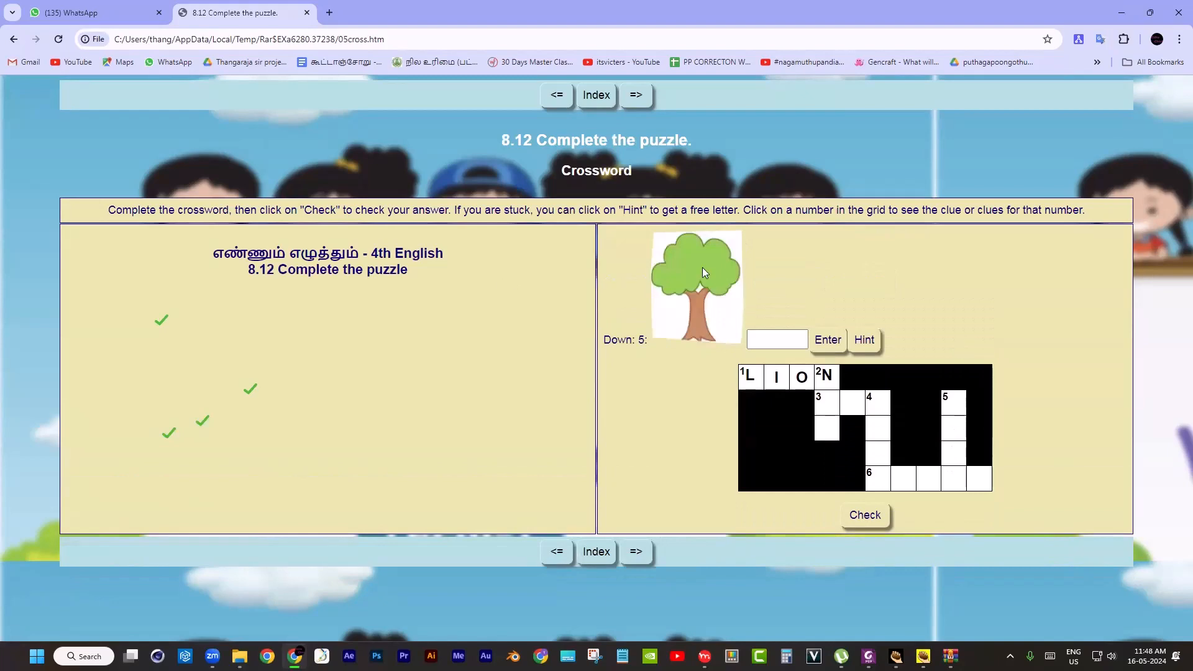
- Close the crossword page, clear the browser away, shift the hot potatoes final folder window aside and bring the workbook PDF forward
click(307, 12)
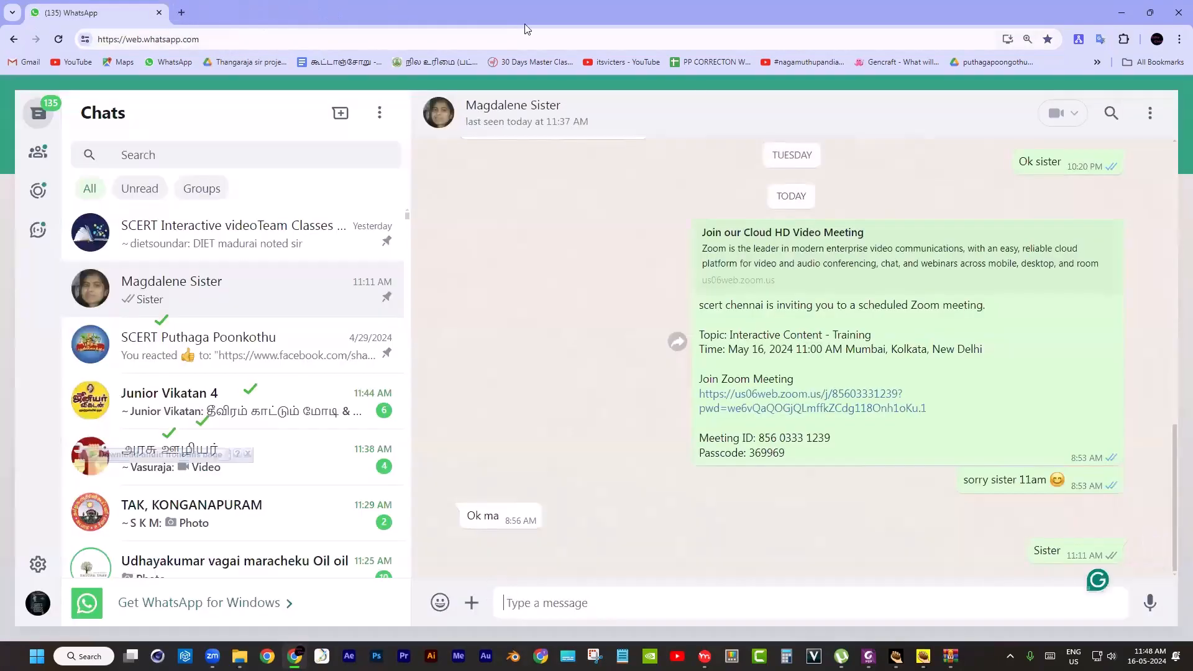
double_click(465, 5)
click(648, 185)
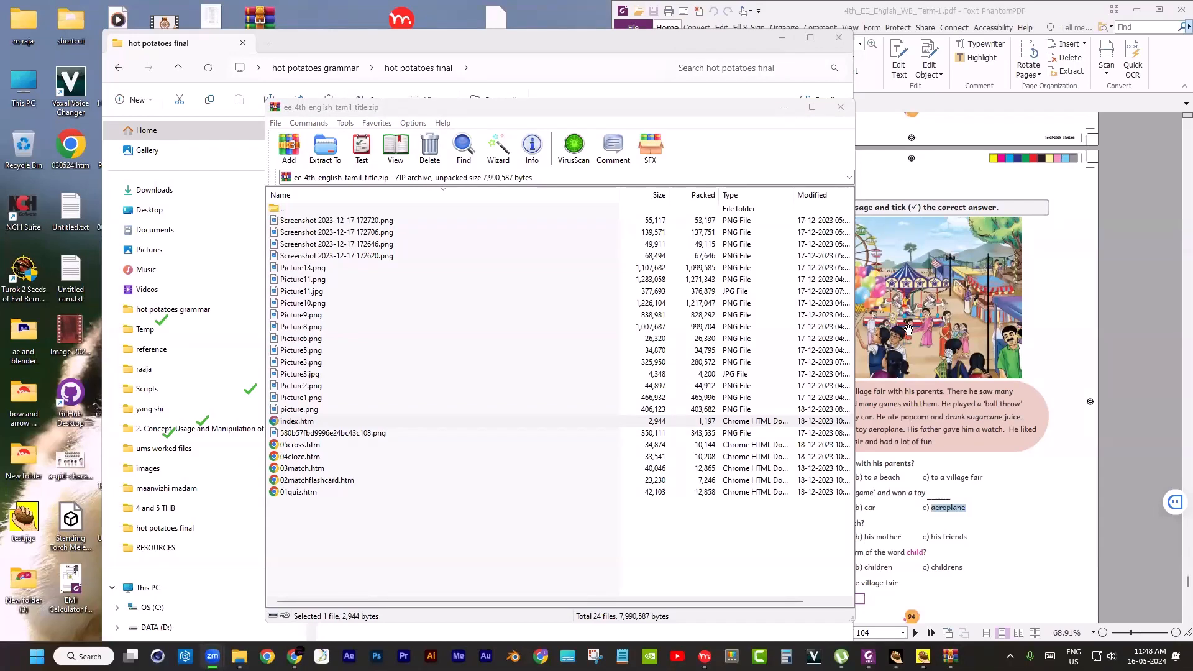
click(516, 39)
drag(514, 40, 337, 74)
click(886, 126)
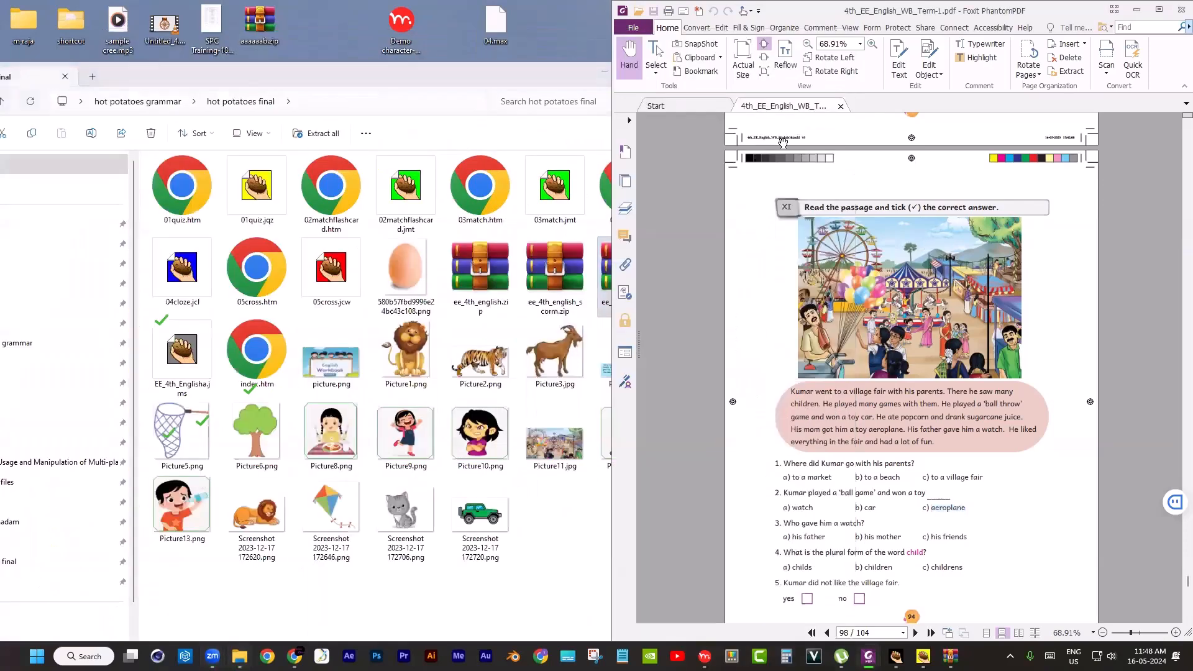
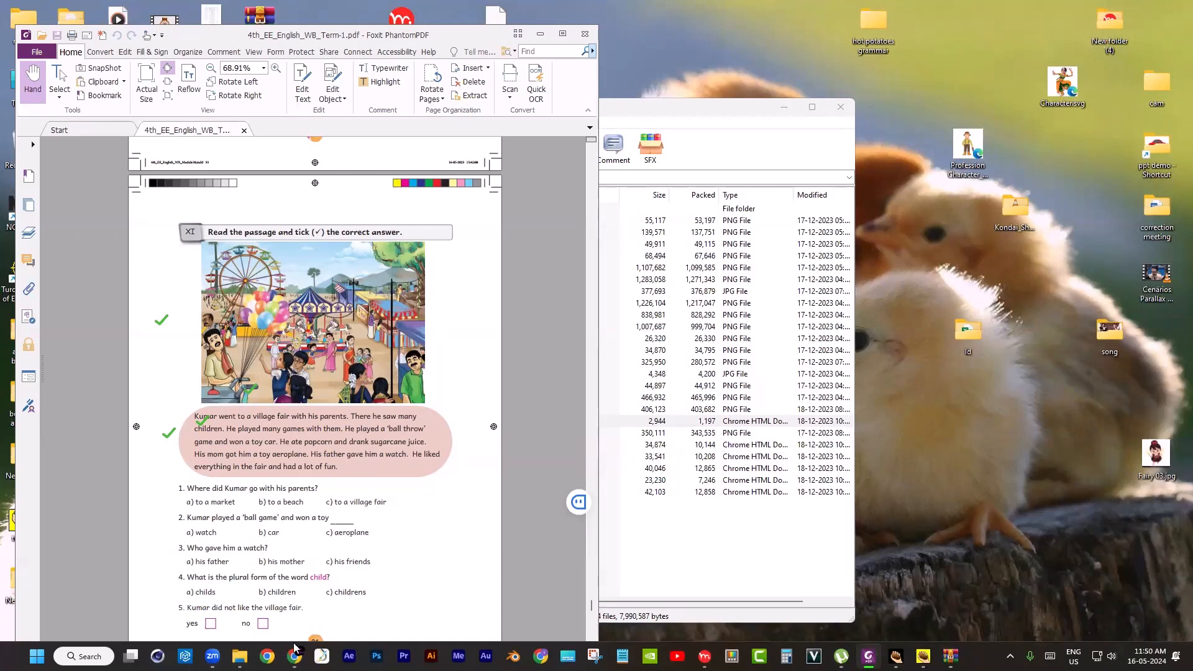
click(267, 656)
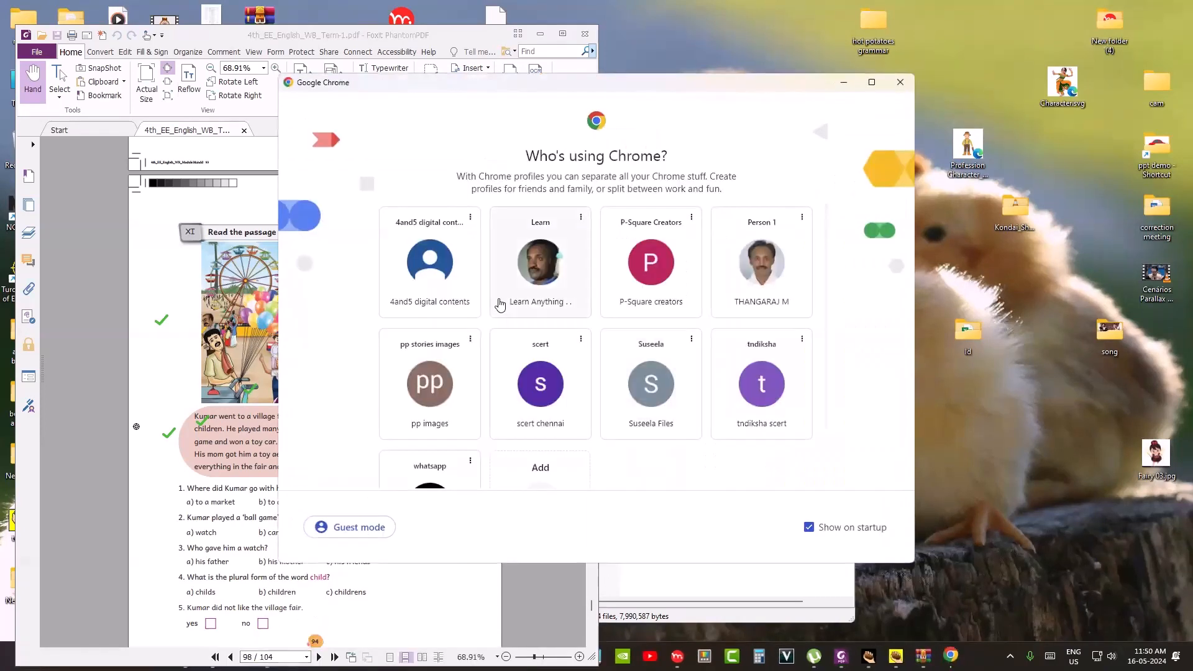
click(581, 297)
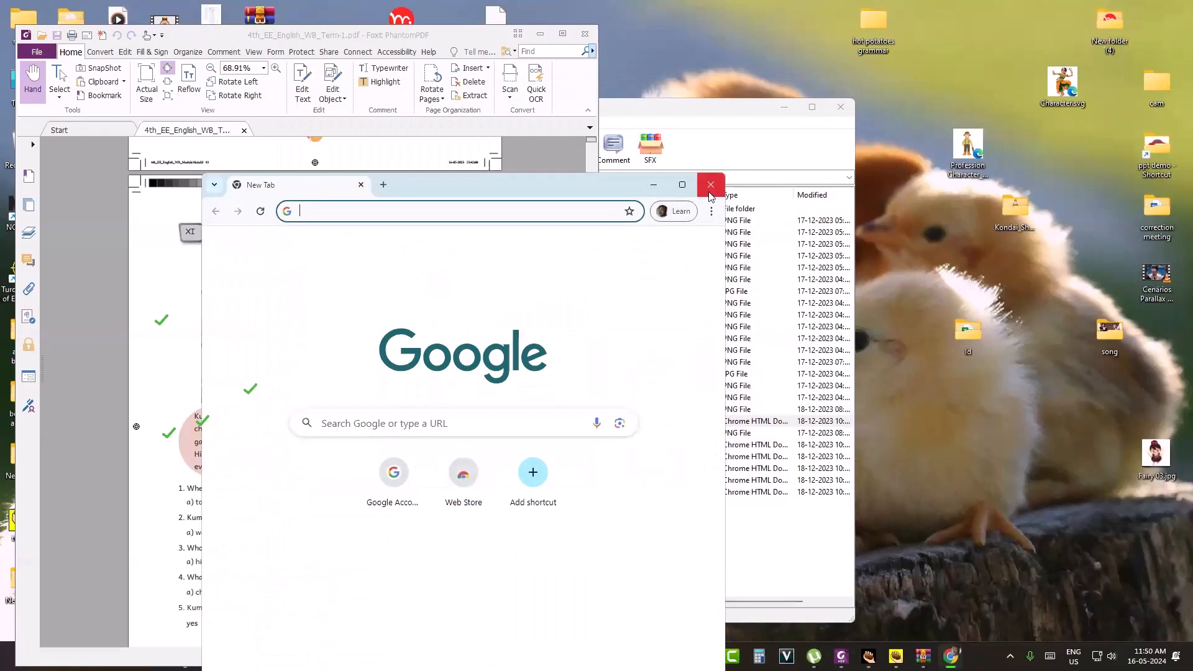
click(712, 184)
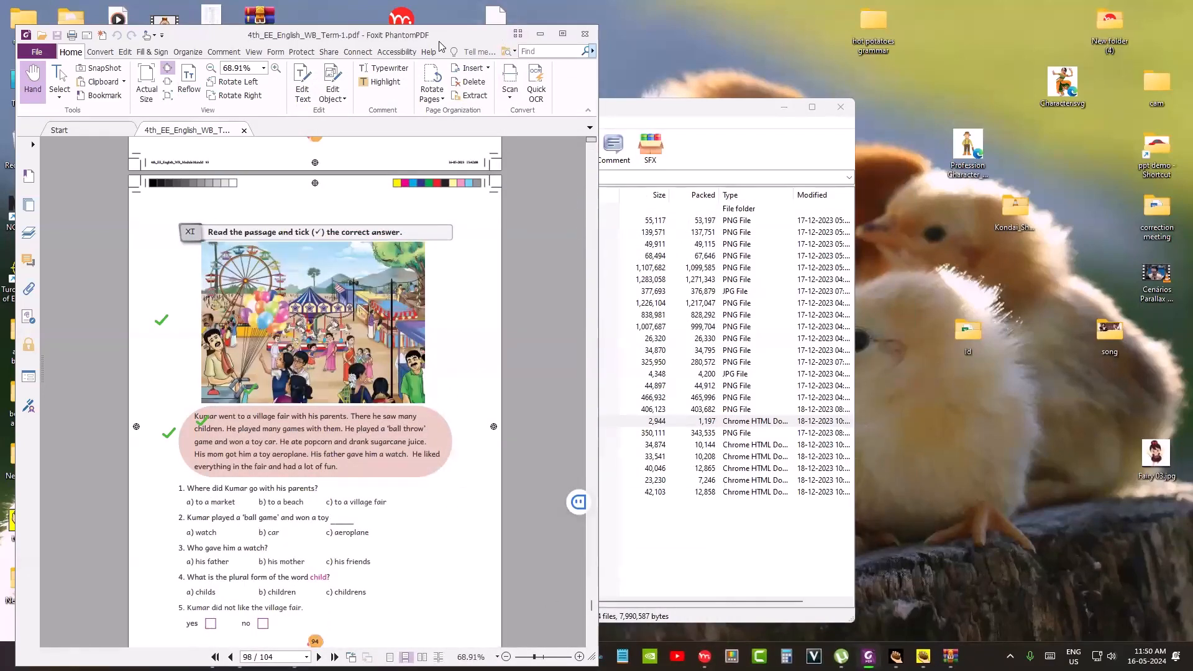
- Minimize the workbook PDF, clear the browser window away and shift the ee_4th_english_tamil_title.zip archive window across the desktop
drag(439, 44, 311, 43)
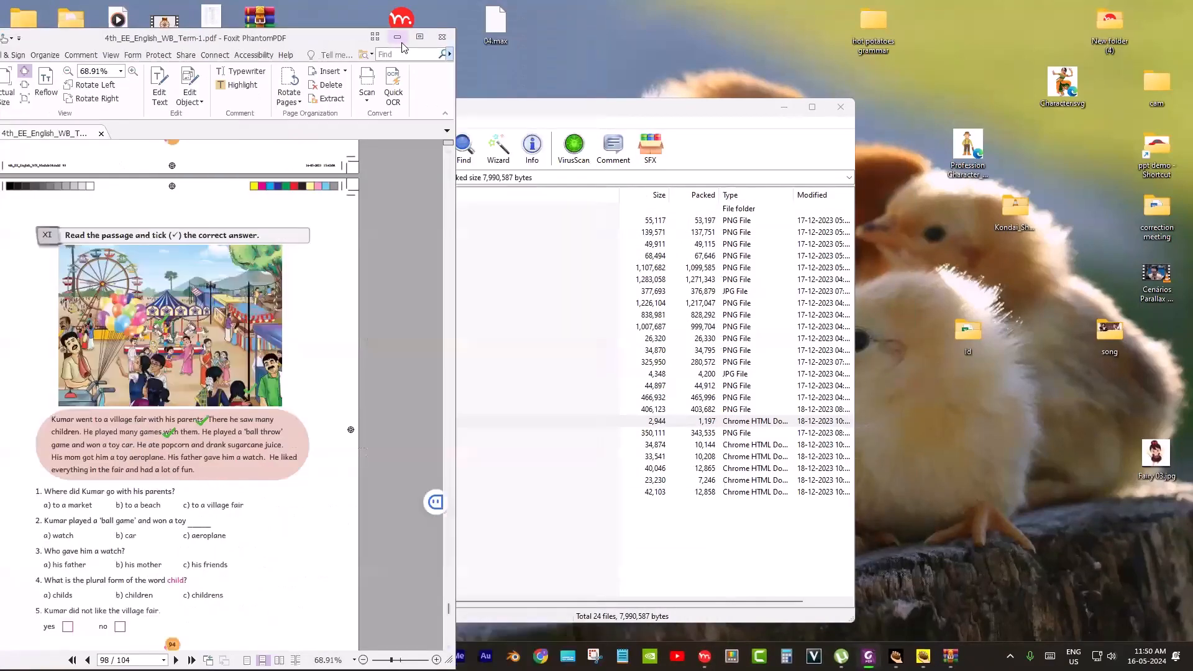
click(404, 35)
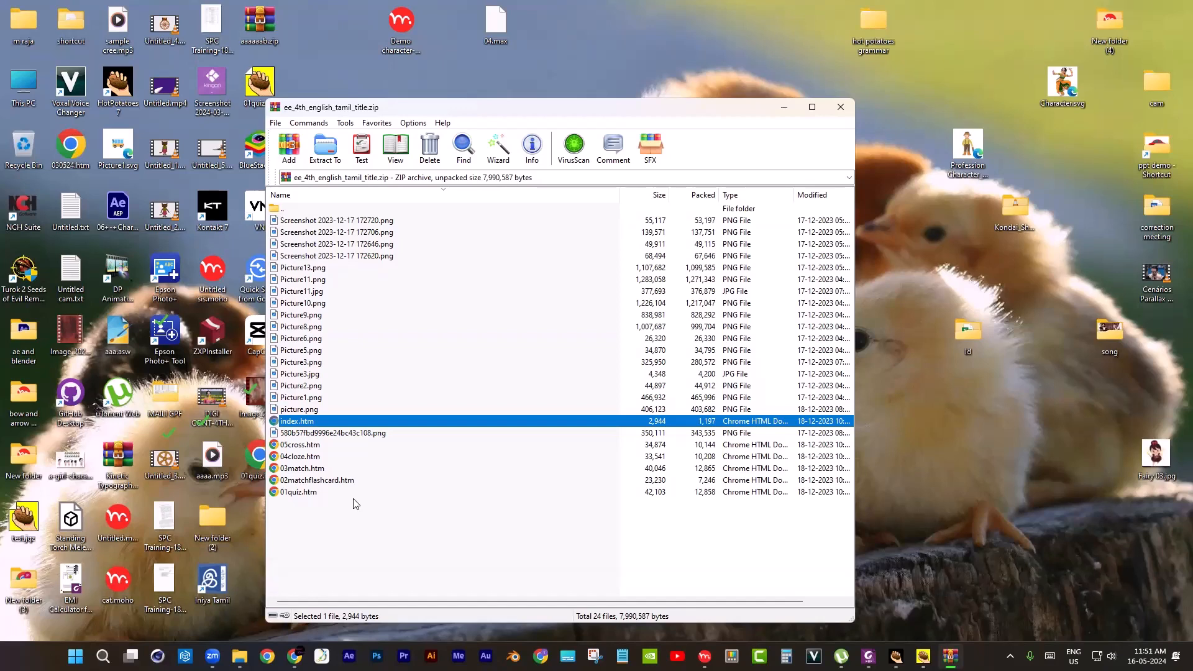
click(293, 656)
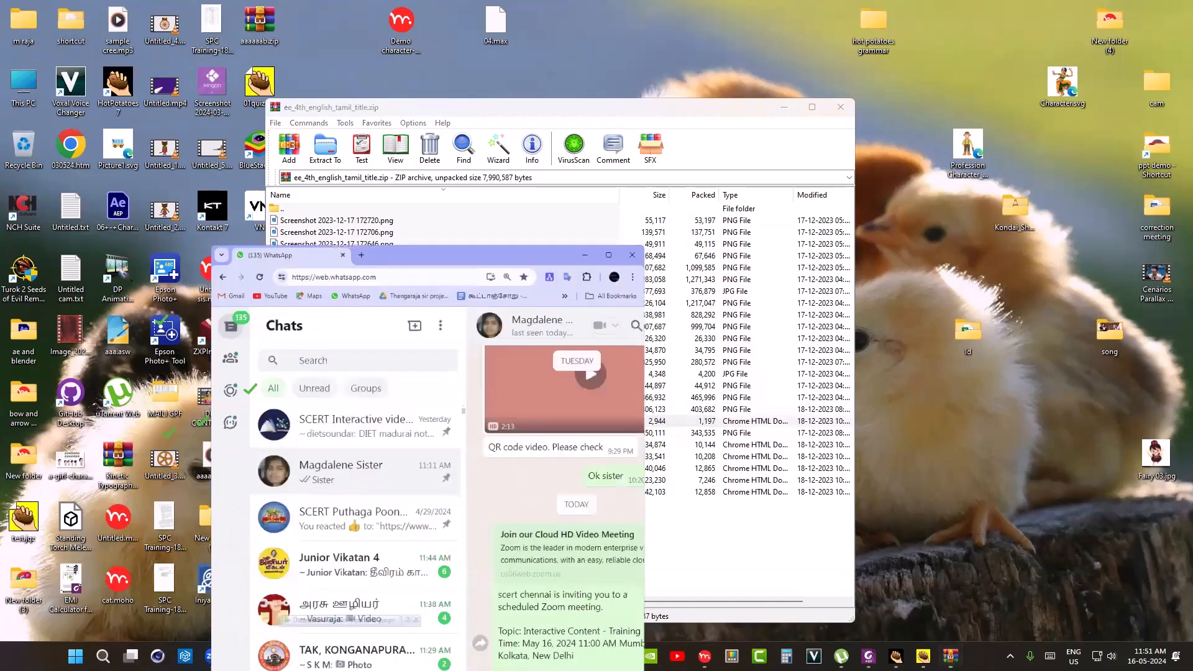
click(648, 178)
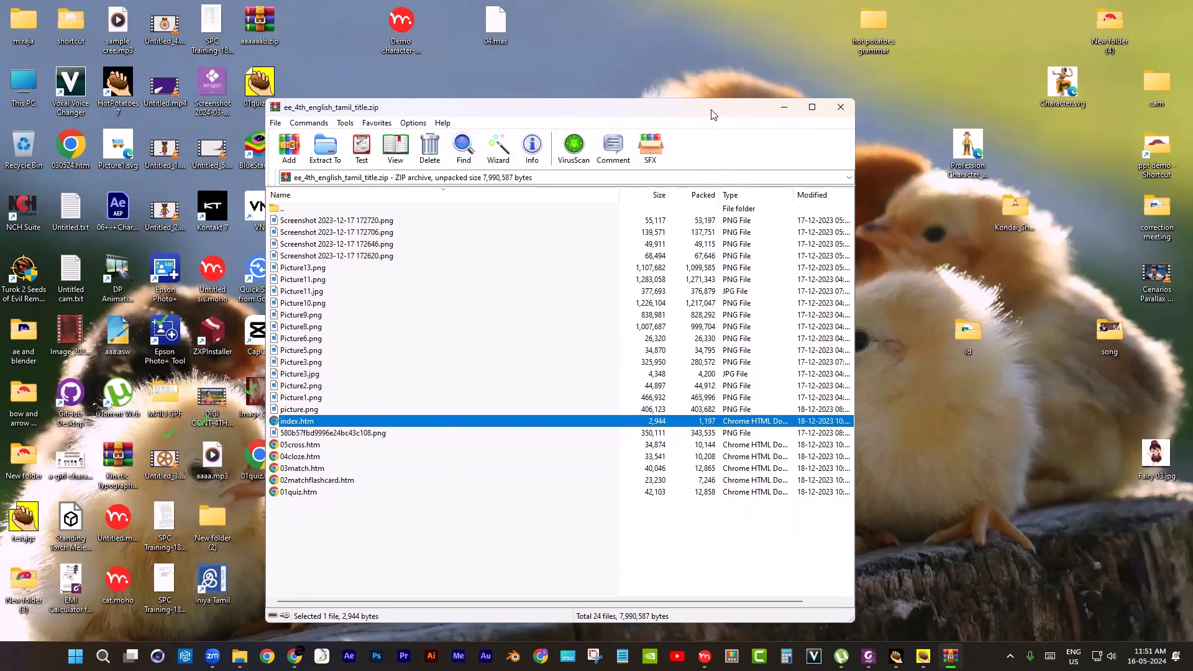
drag(688, 120, 610, 121)
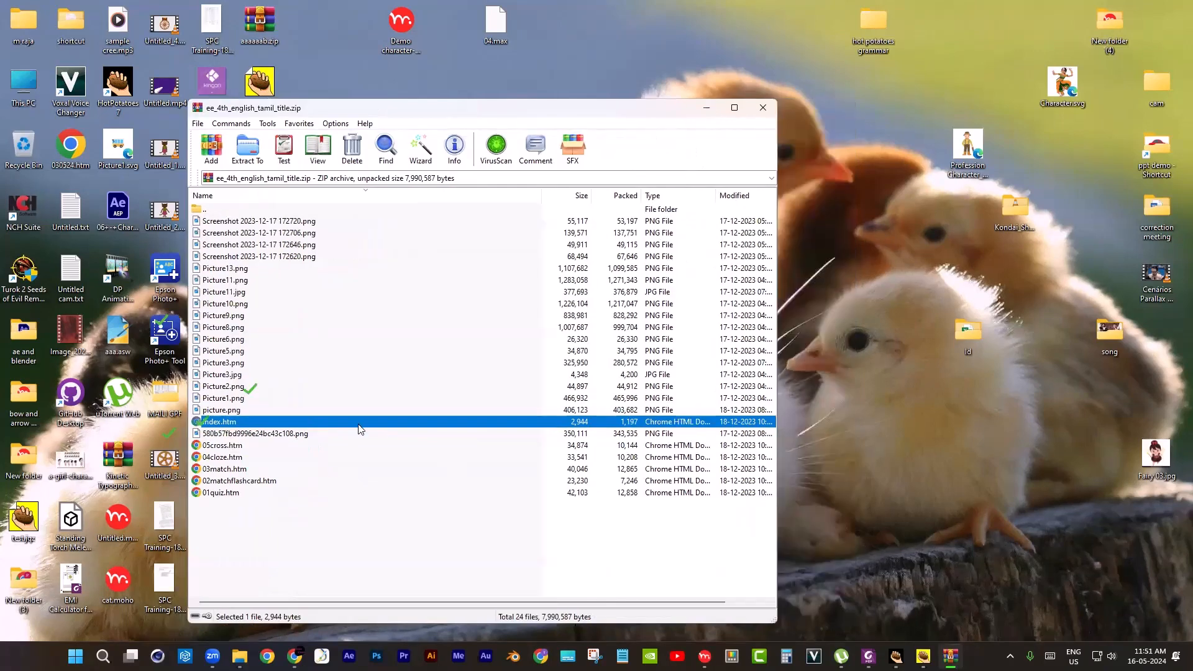
- Switch to the 4th_EE_English_WB_Term-1.pdf workbook in Foxit PhantomPDF and examine the illustrated village fair passage and its questions on page 98
click(704, 112)
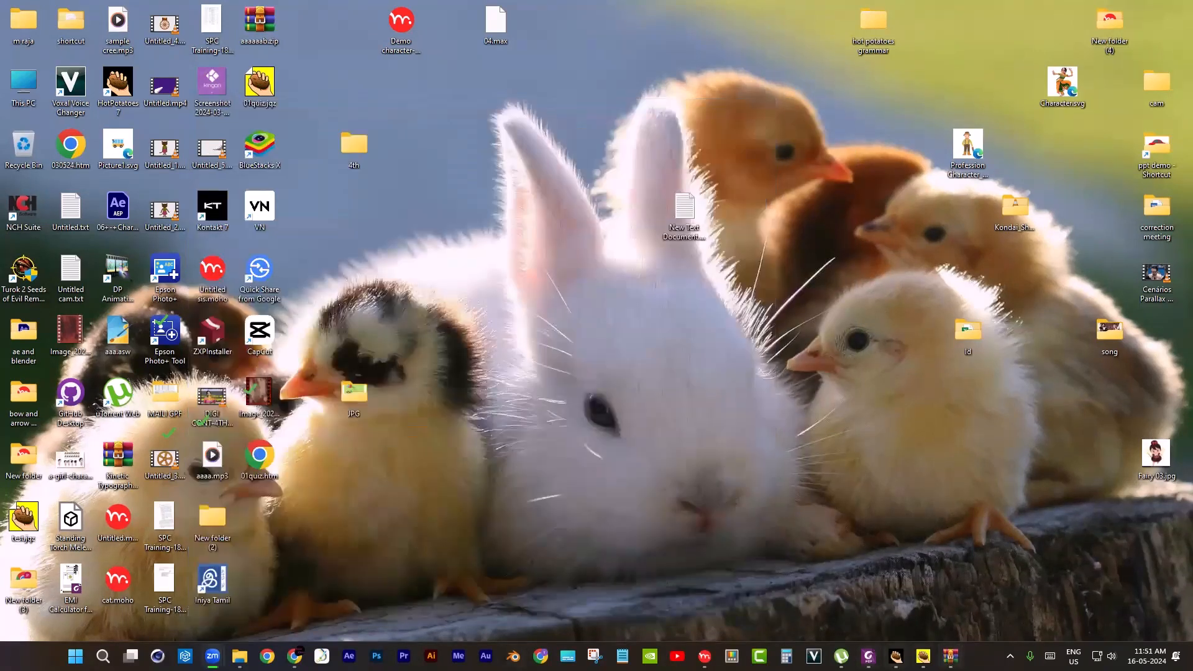
click(869, 656)
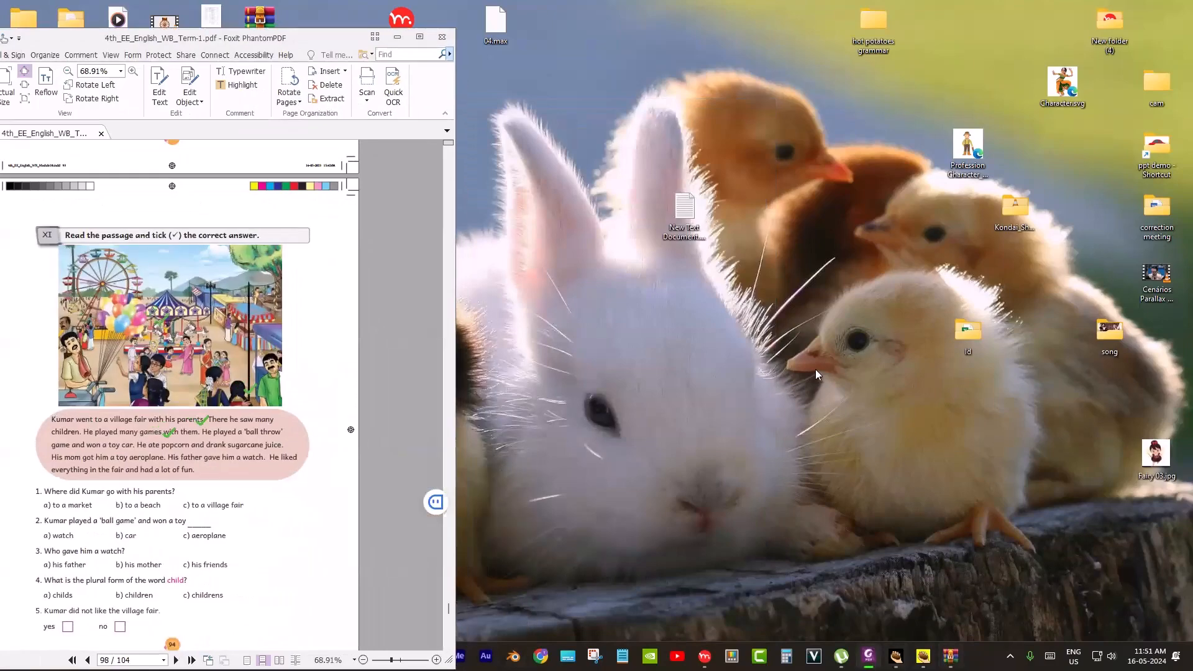
click(420, 39)
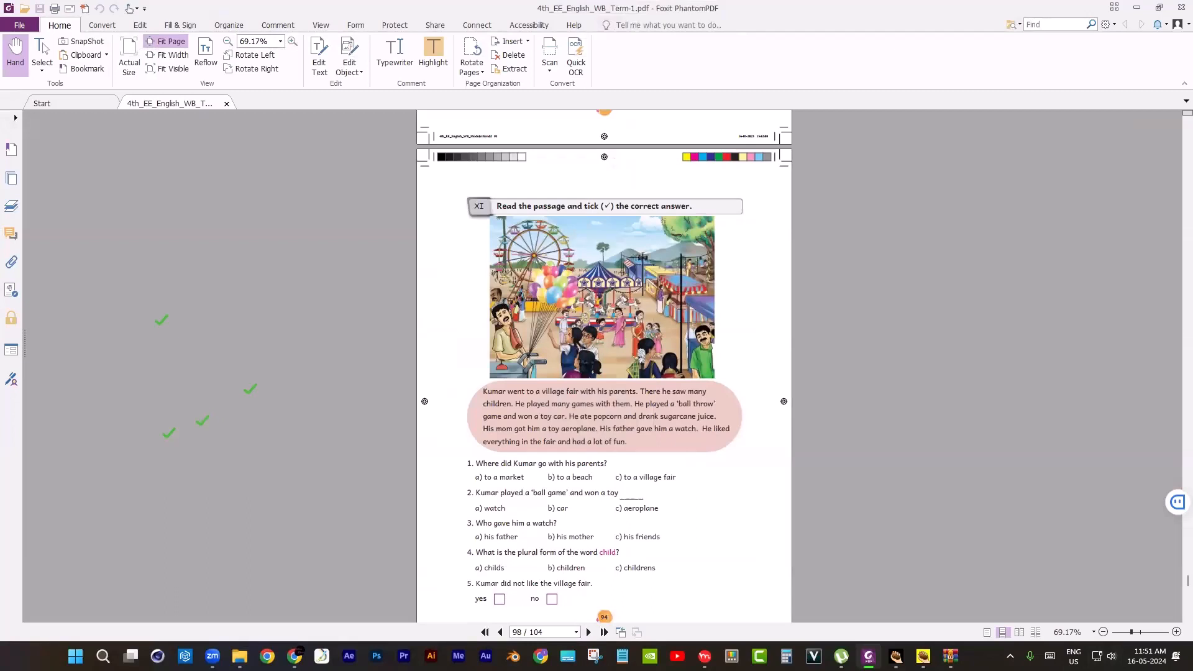
click(840, 4)
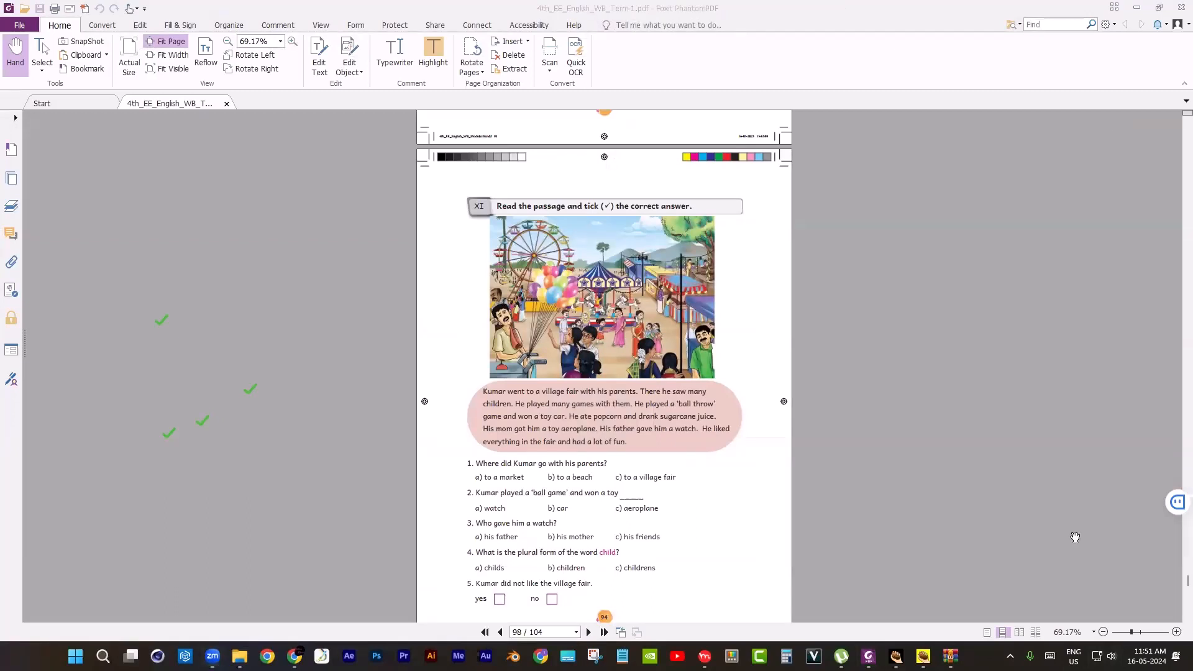
click(1177, 632)
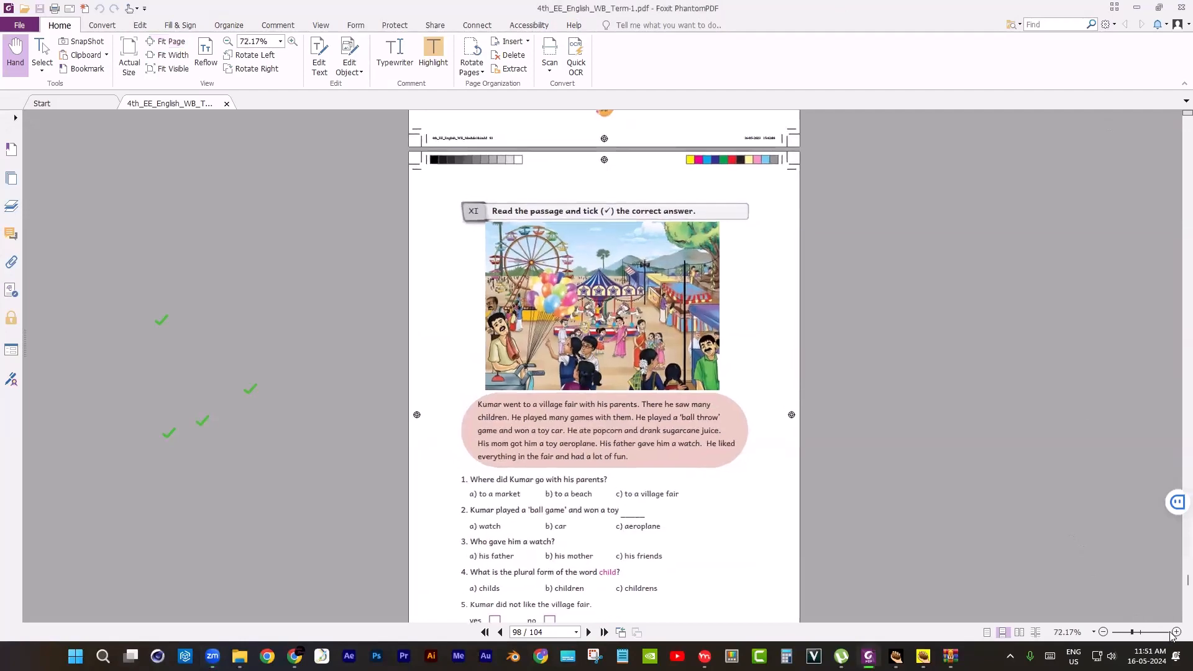
click(1143, 632)
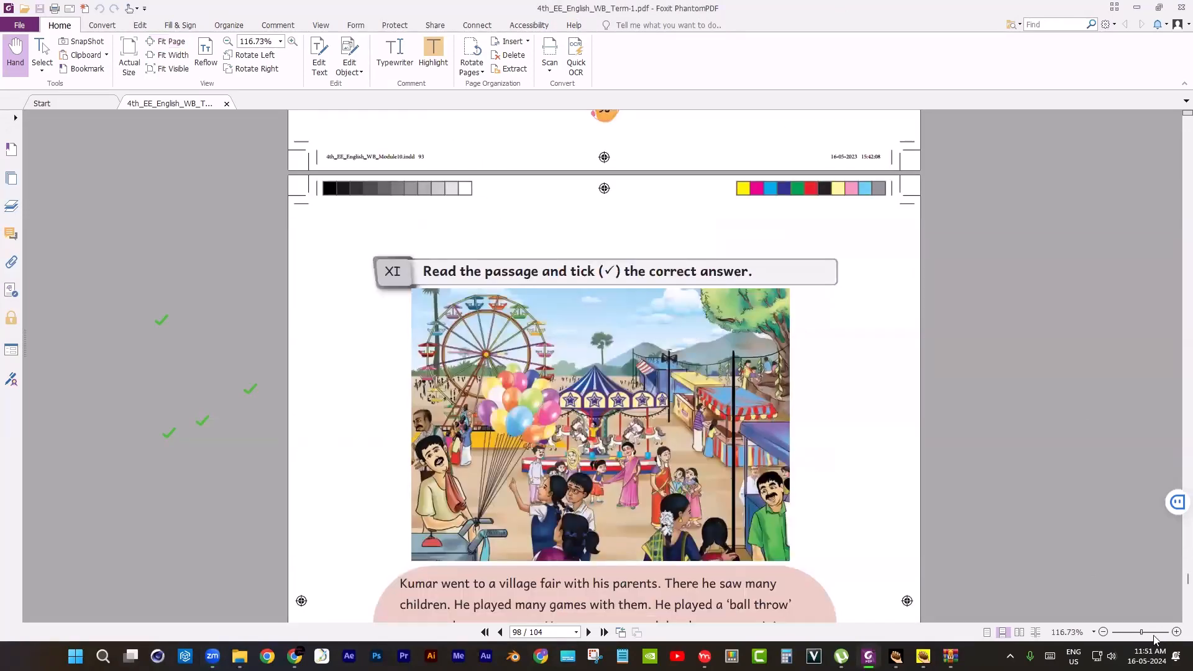
click(1150, 634)
scroll(707, 291, down, 5)
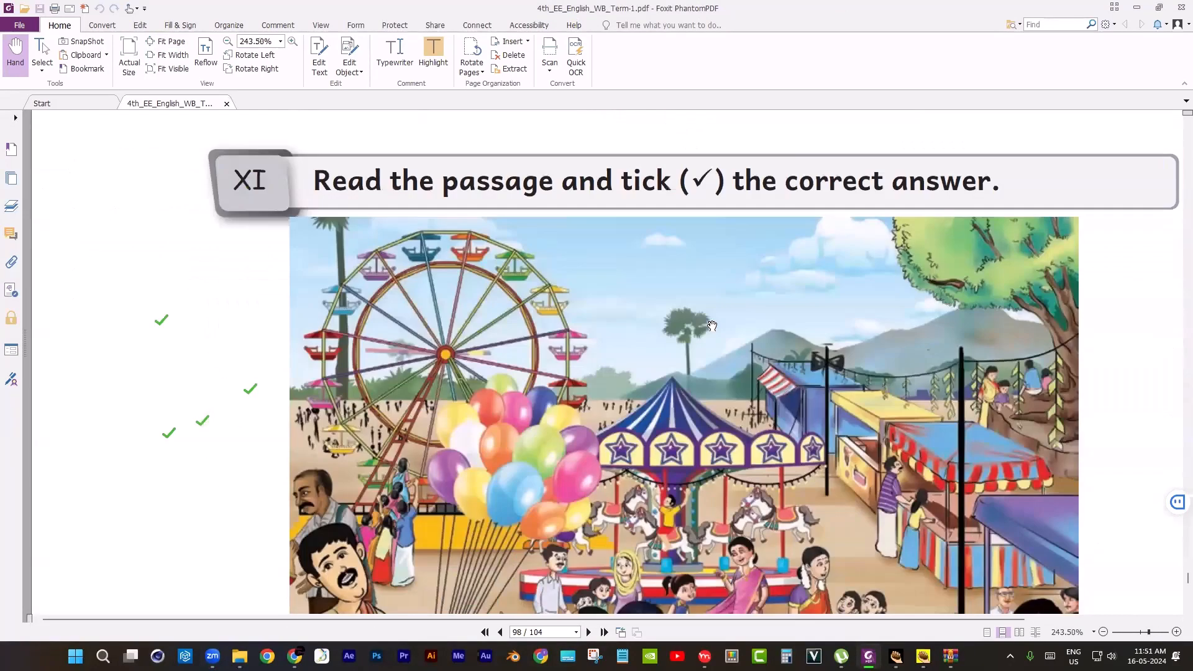
click(1144, 633)
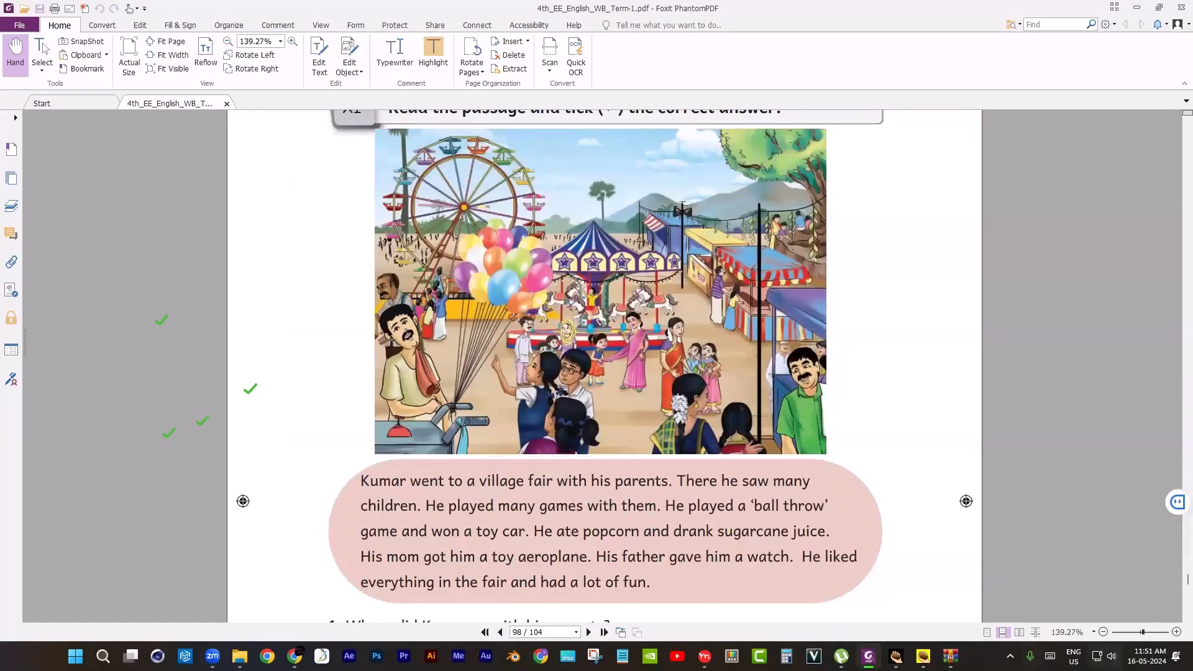
click(1176, 633)
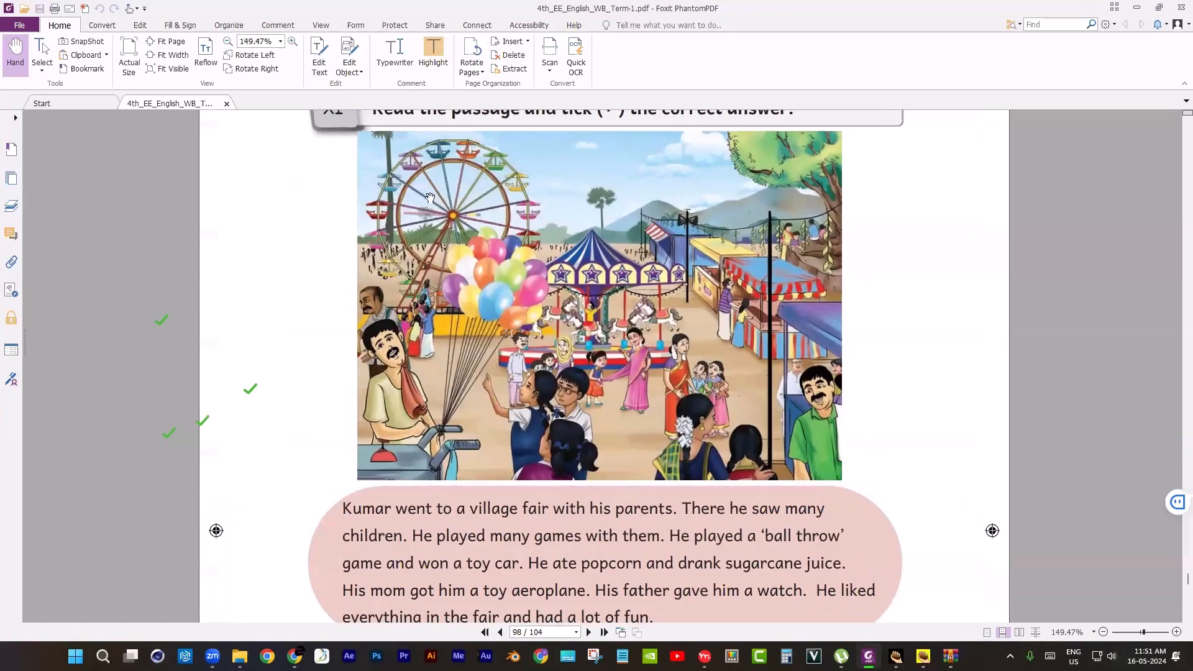
click(1138, 8)
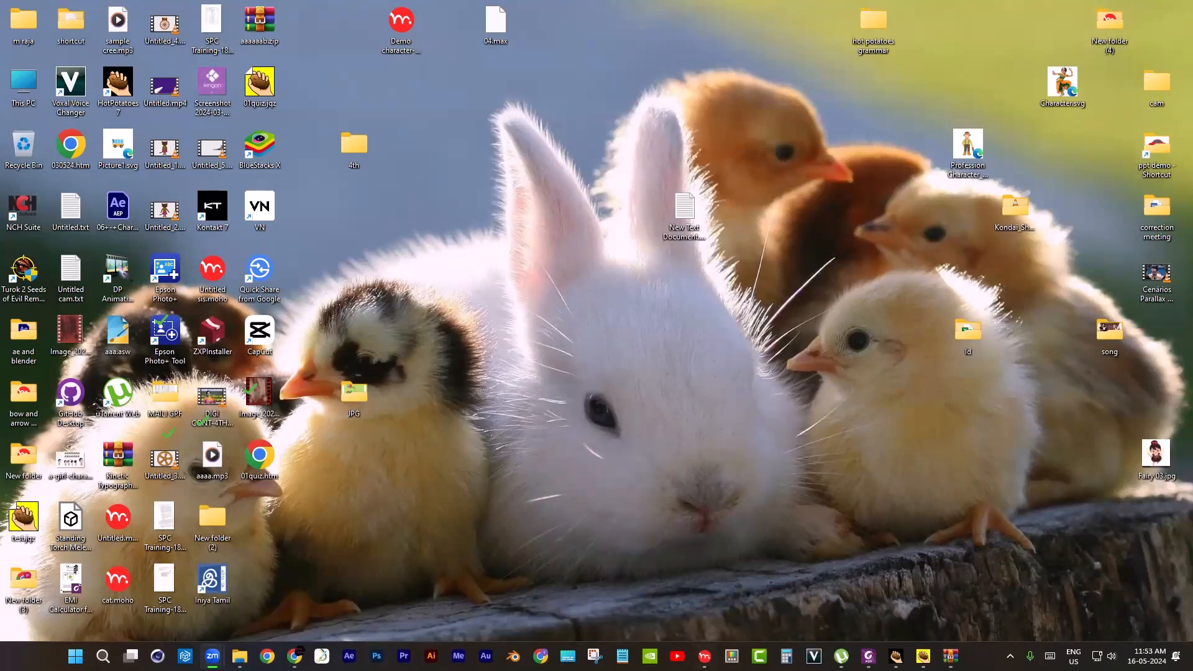
- From the hot potatoes final folder, open the ee_4th_english_tamil_title.zip archive and view its index.htm in a maximized Chrome window
mouse_move(240, 657)
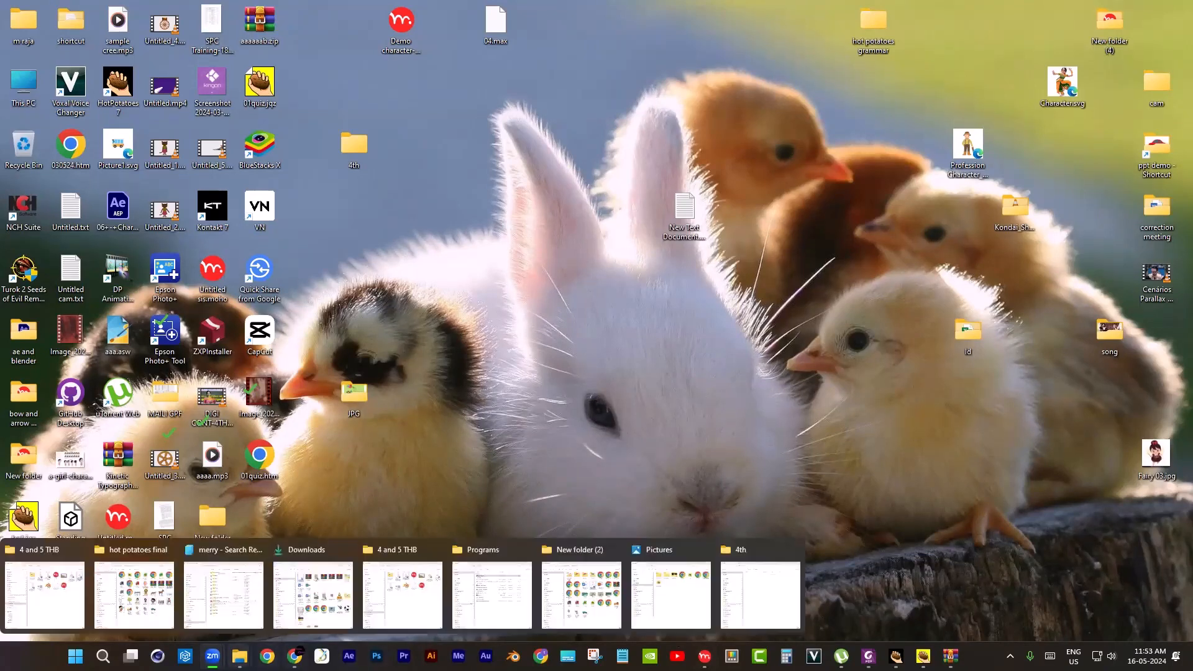
click(134, 591)
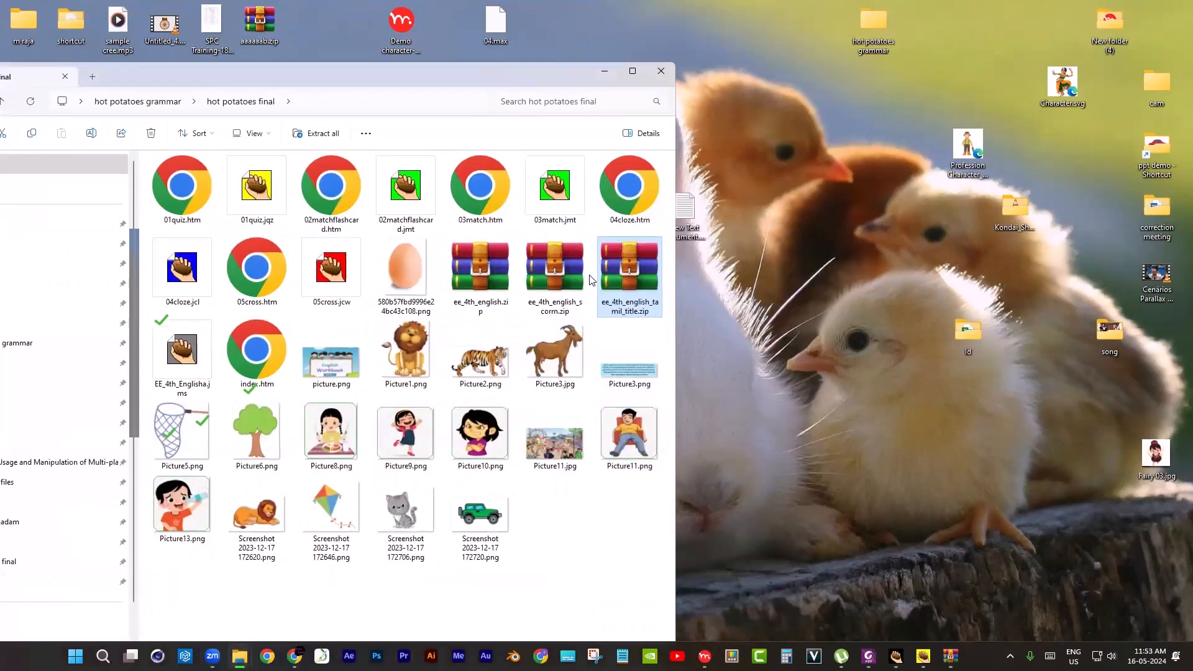
double_click(638, 267)
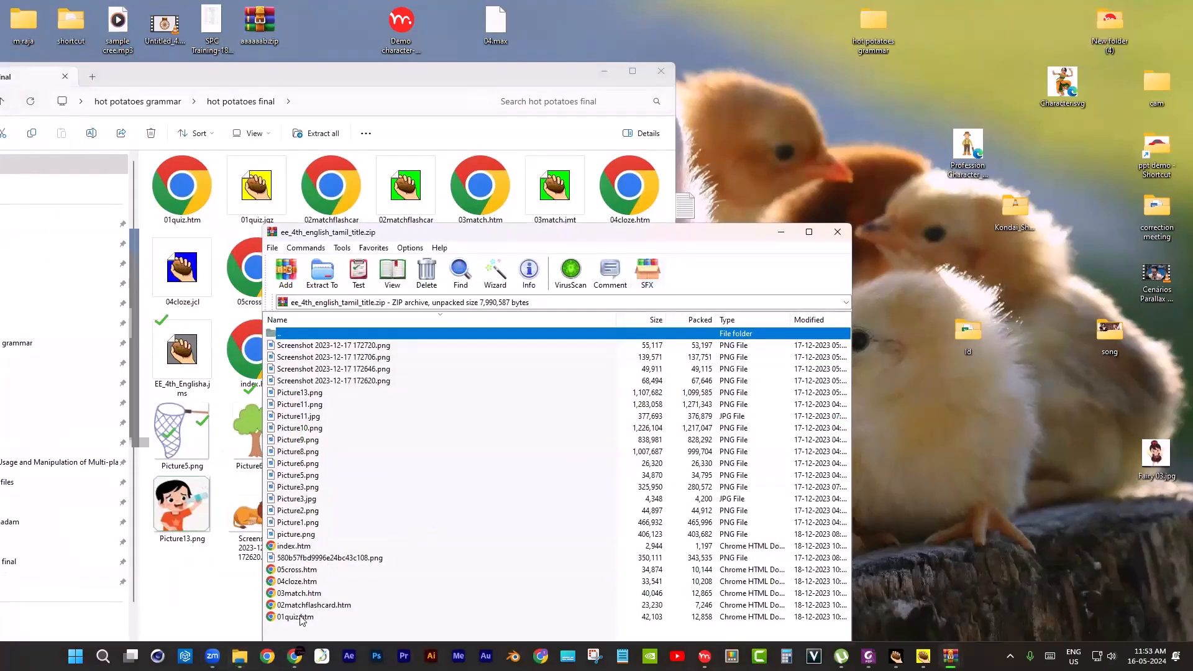
click(301, 617)
double_click(297, 547)
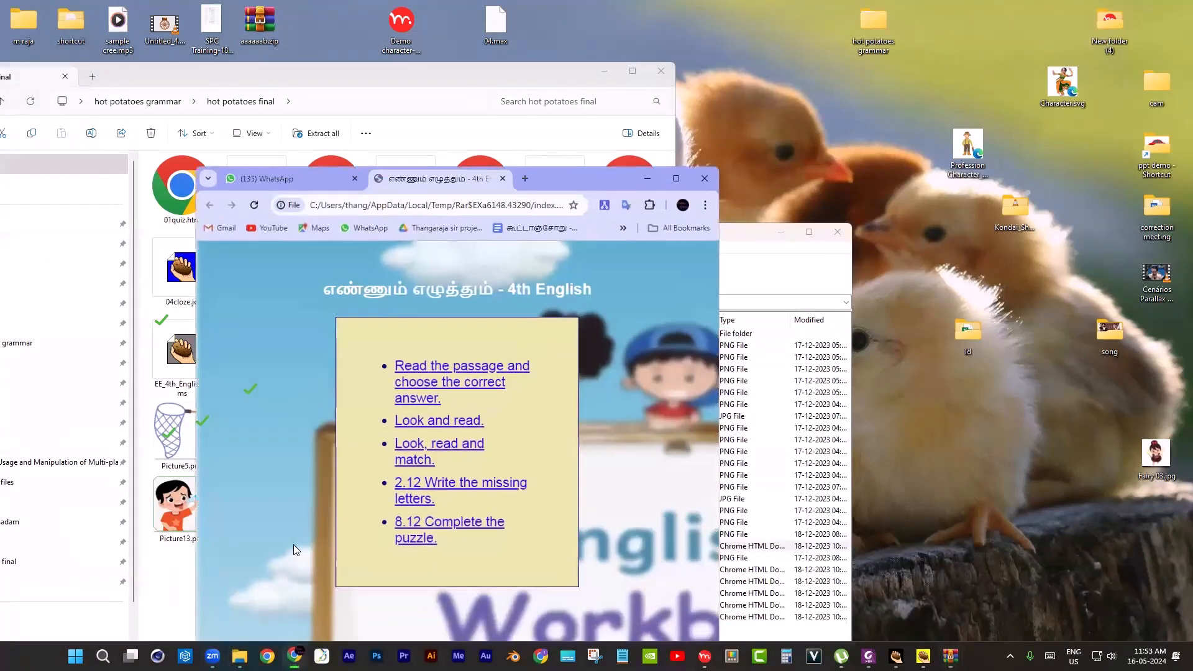
click(676, 179)
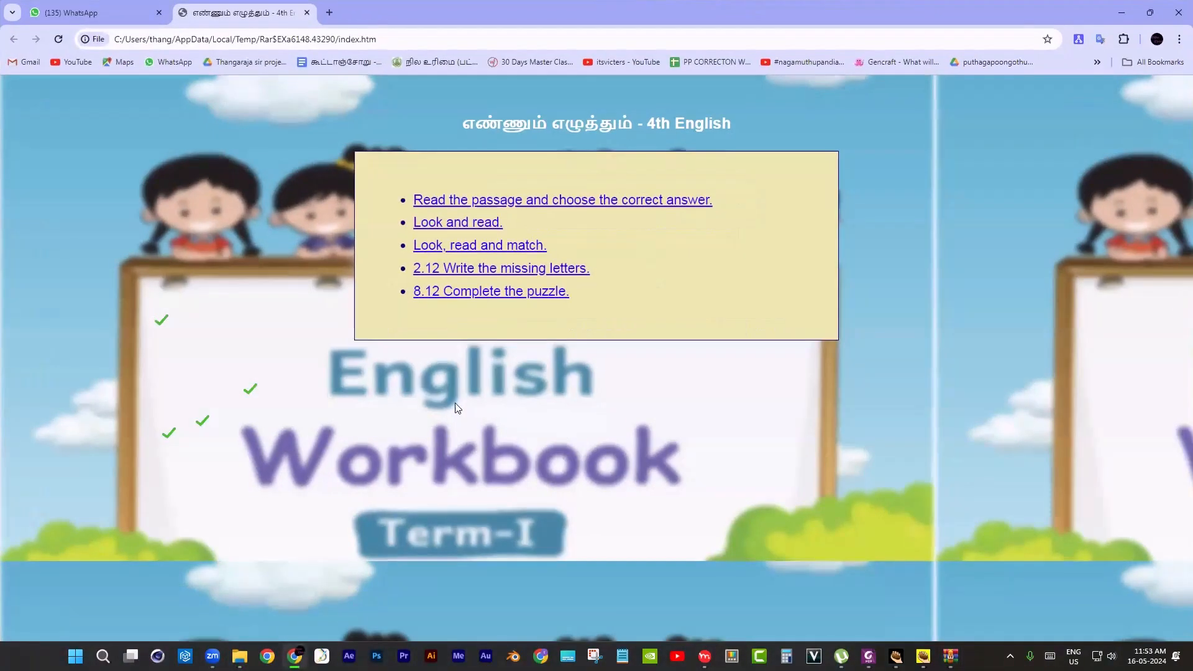
- Look through the passage quiz, the flashcard exercise and the matching exercise, then return to the passage quiz
click(525, 200)
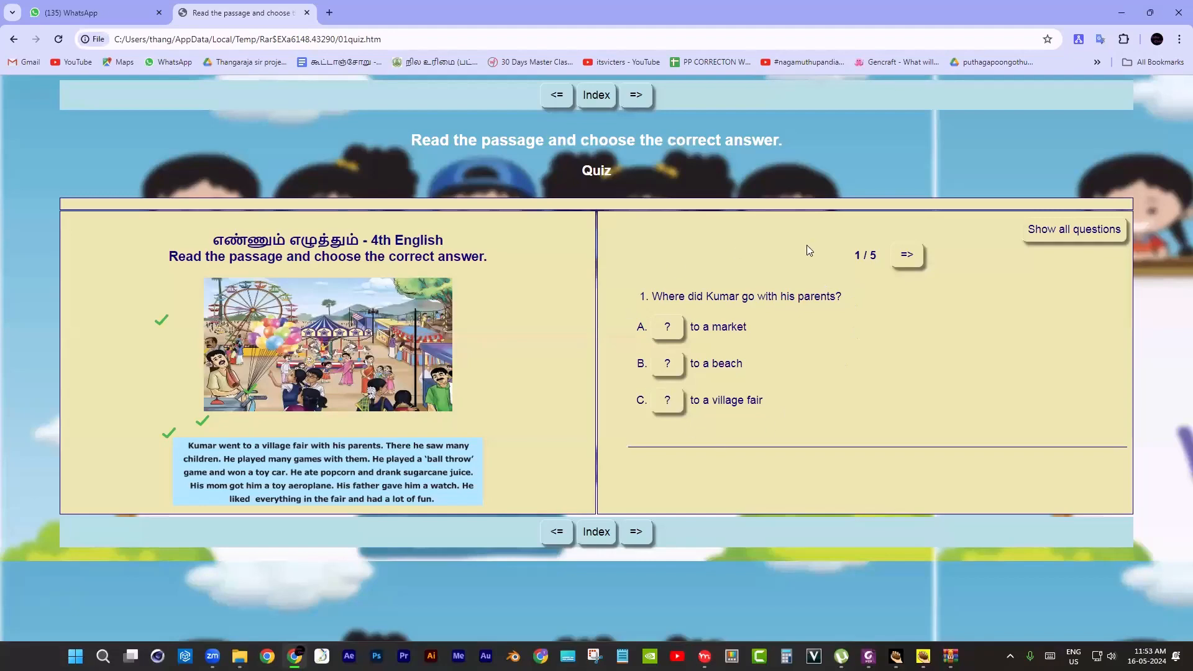
click(635, 100)
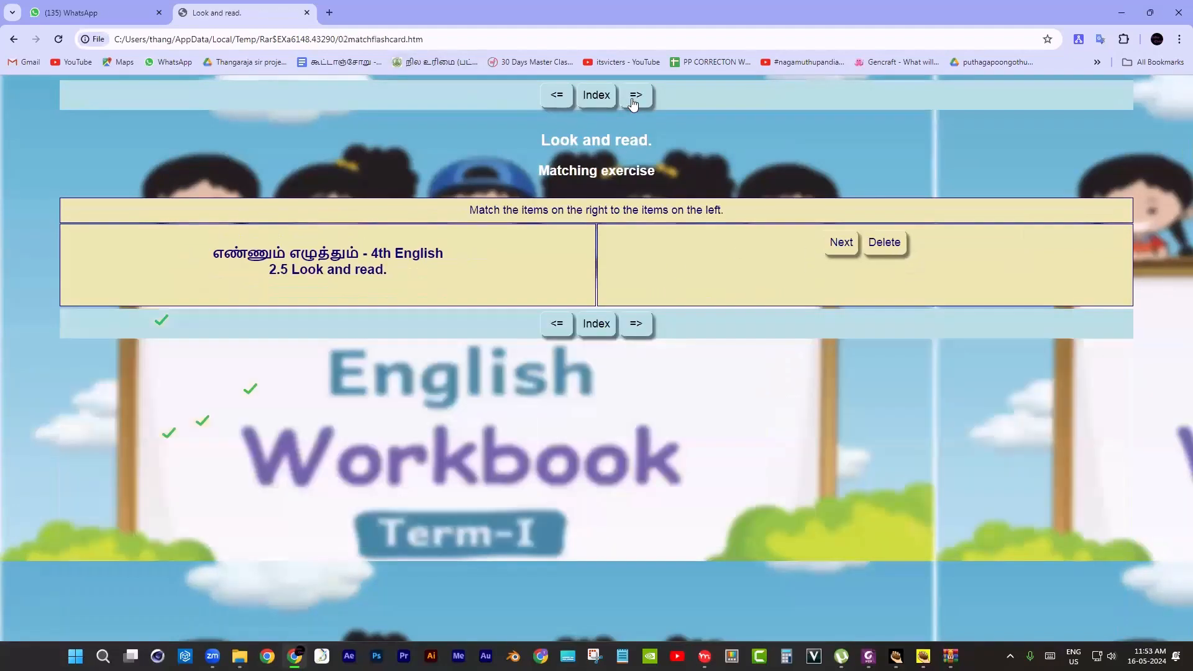
click(841, 243)
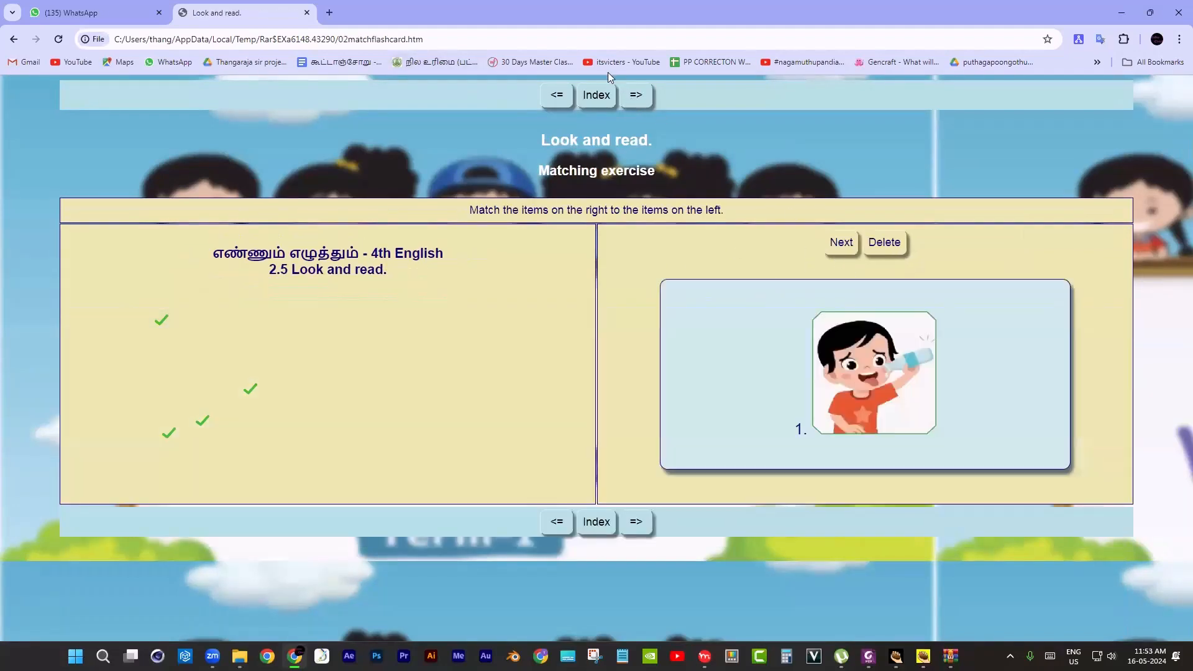
click(638, 96)
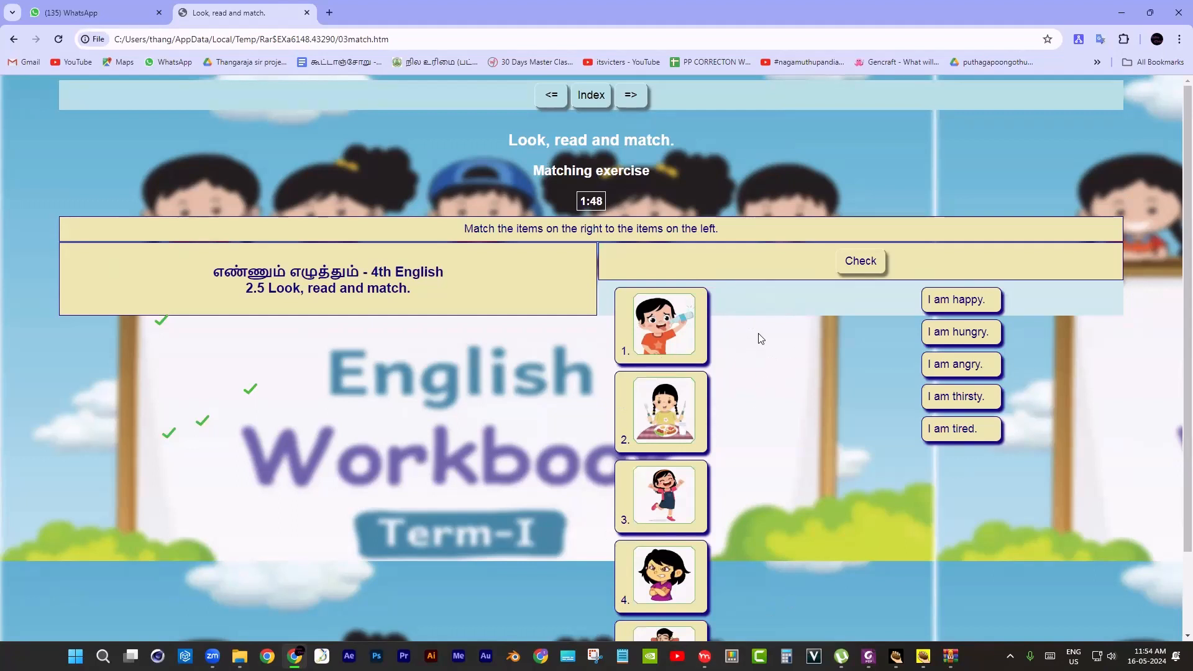
click(551, 95)
click(553, 94)
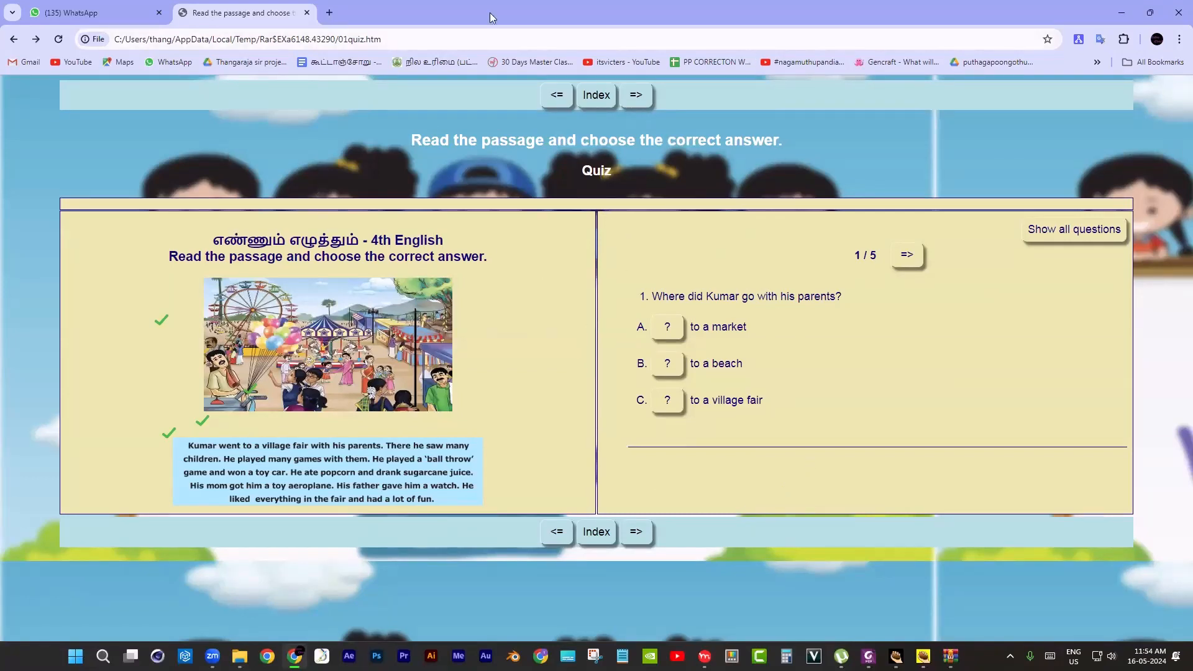
- Open the today class.htm quiz page from the Pictures folder in the browser
mouse_move(240, 654)
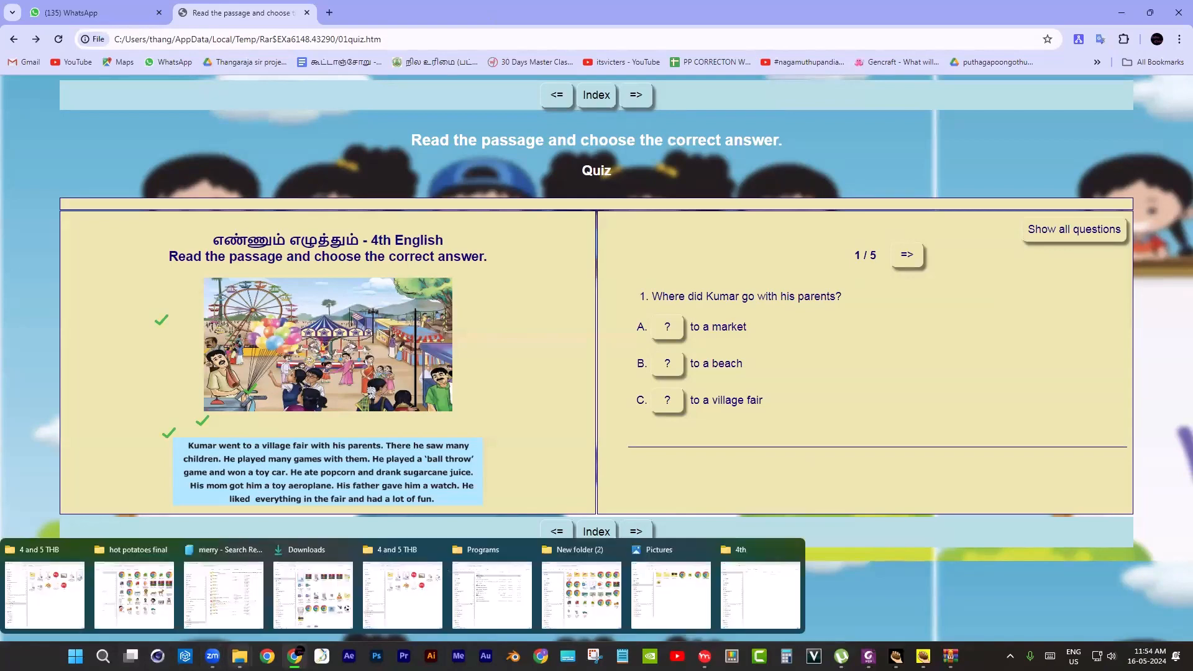
click(500, 598)
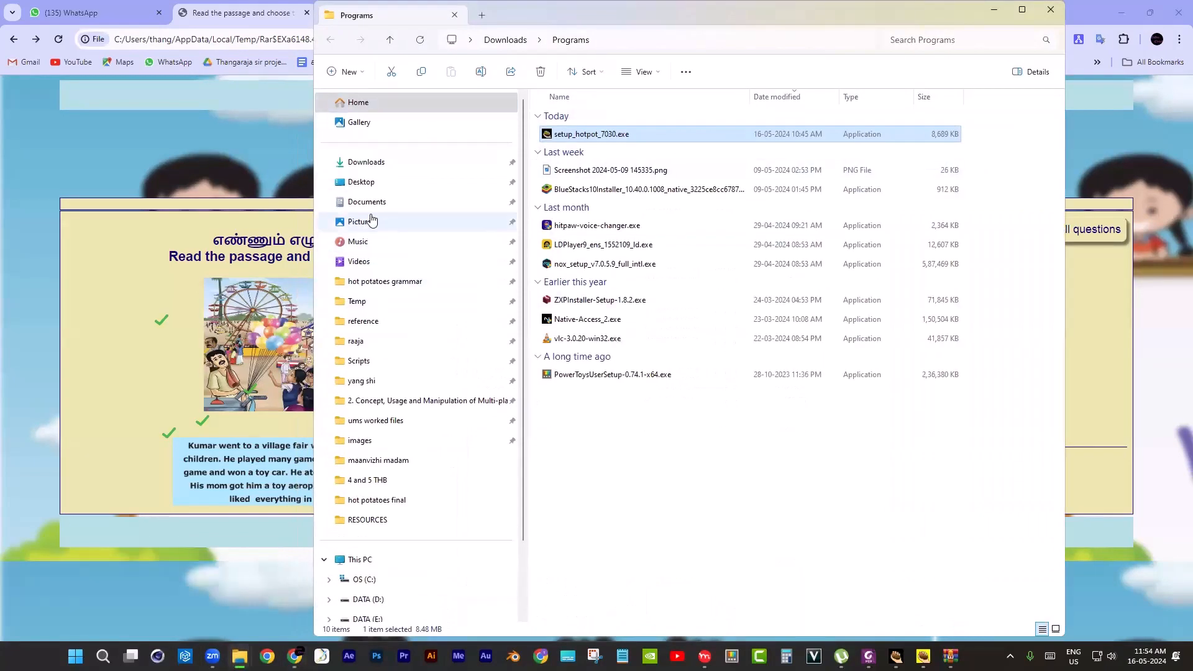
click(371, 221)
click(582, 205)
double_click(582, 205)
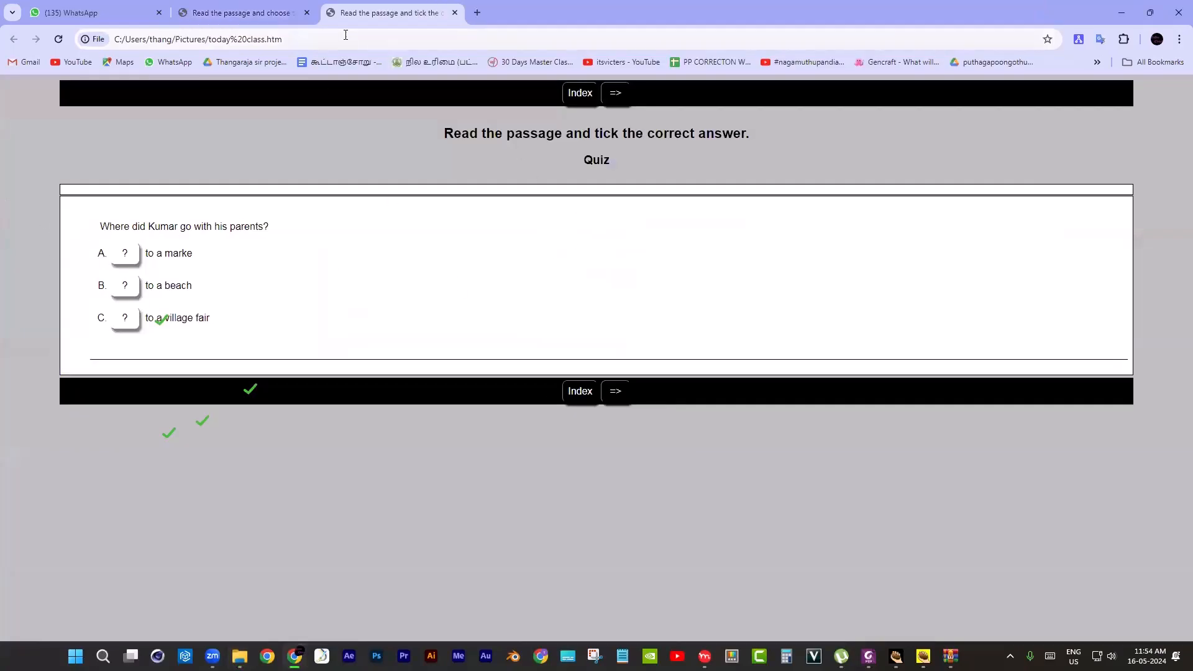
- Compare the layout of the finished passage quiz with that of the today class quiz page
click(243, 12)
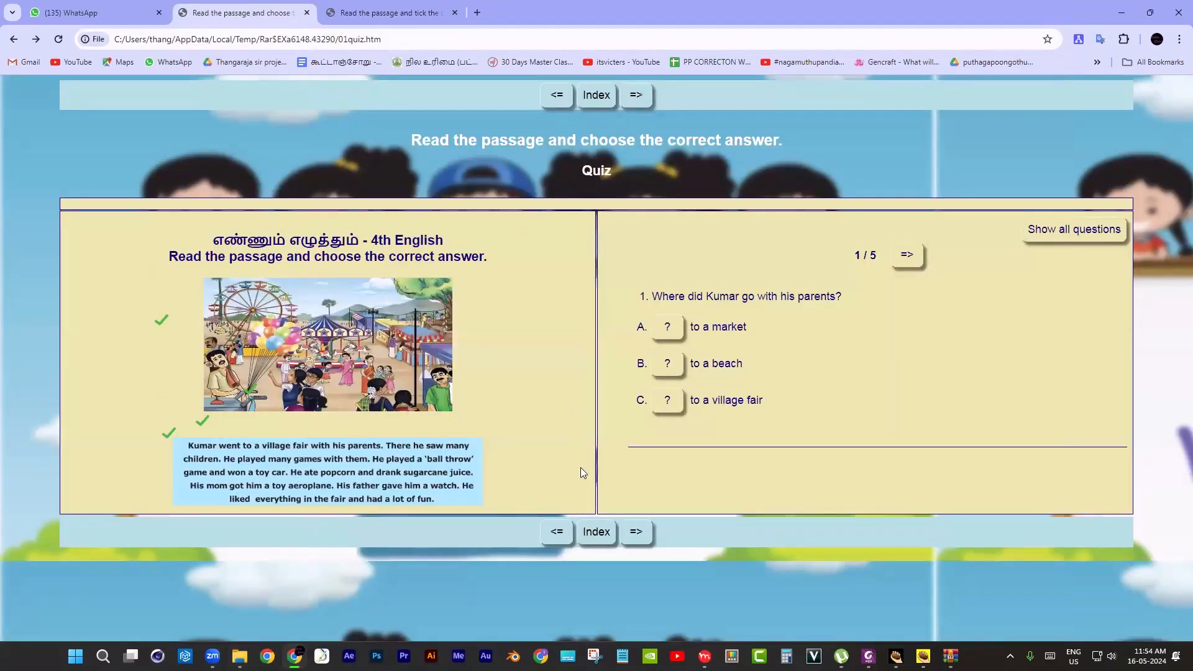
click(386, 12)
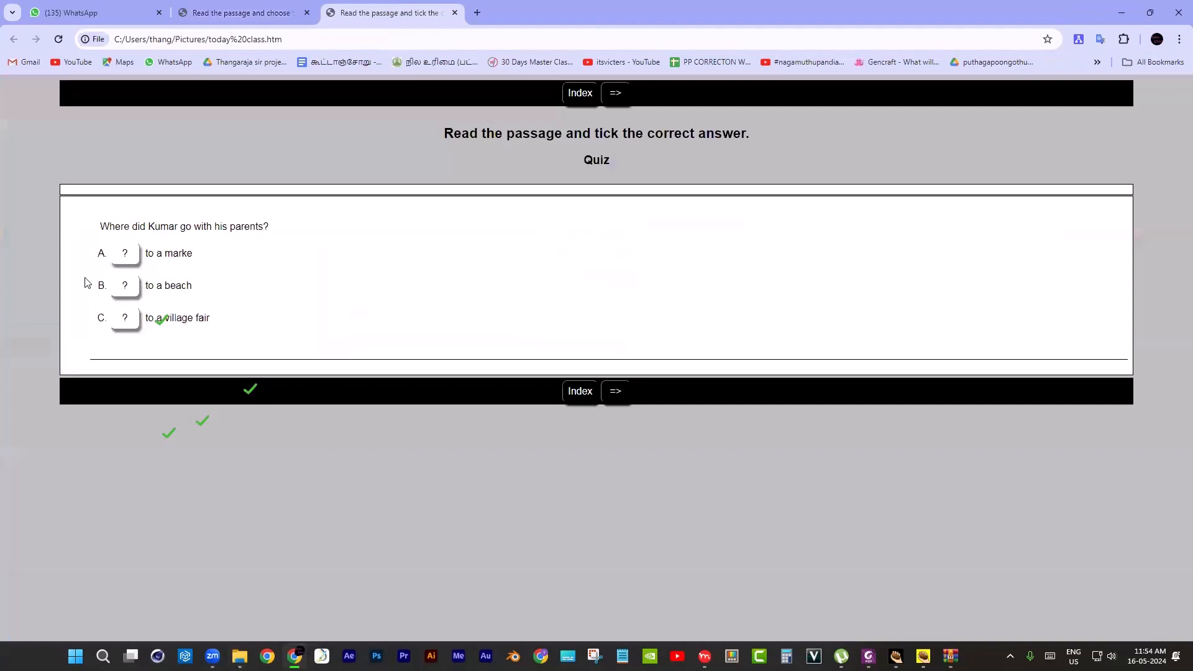
click(239, 12)
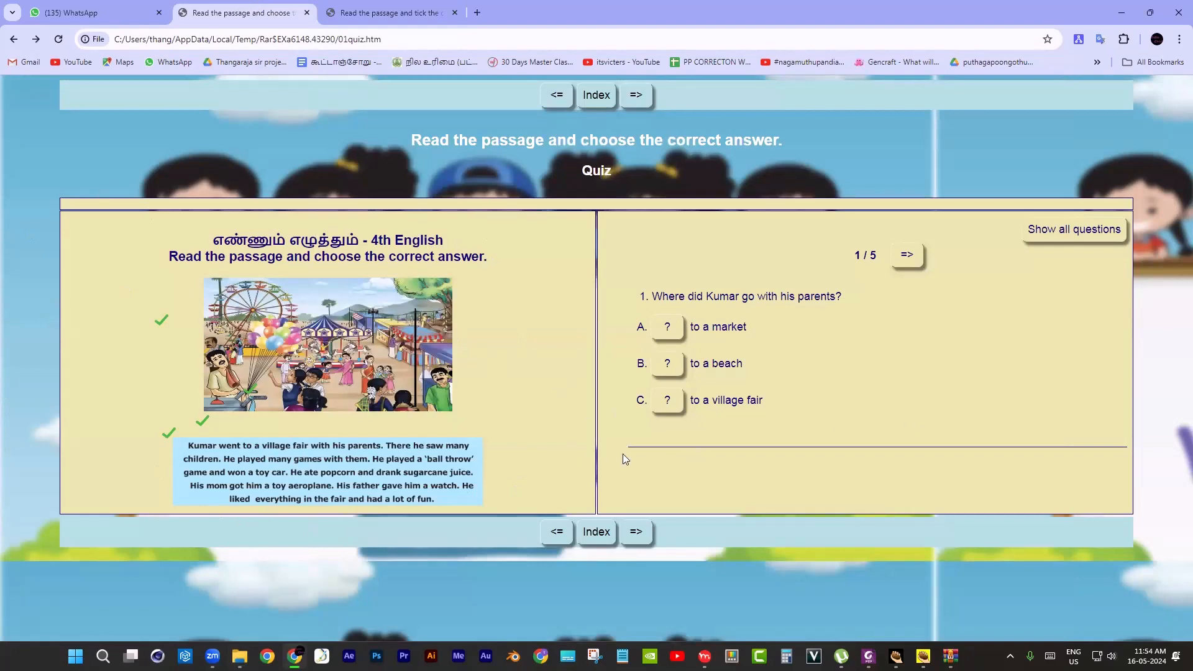
click(380, 14)
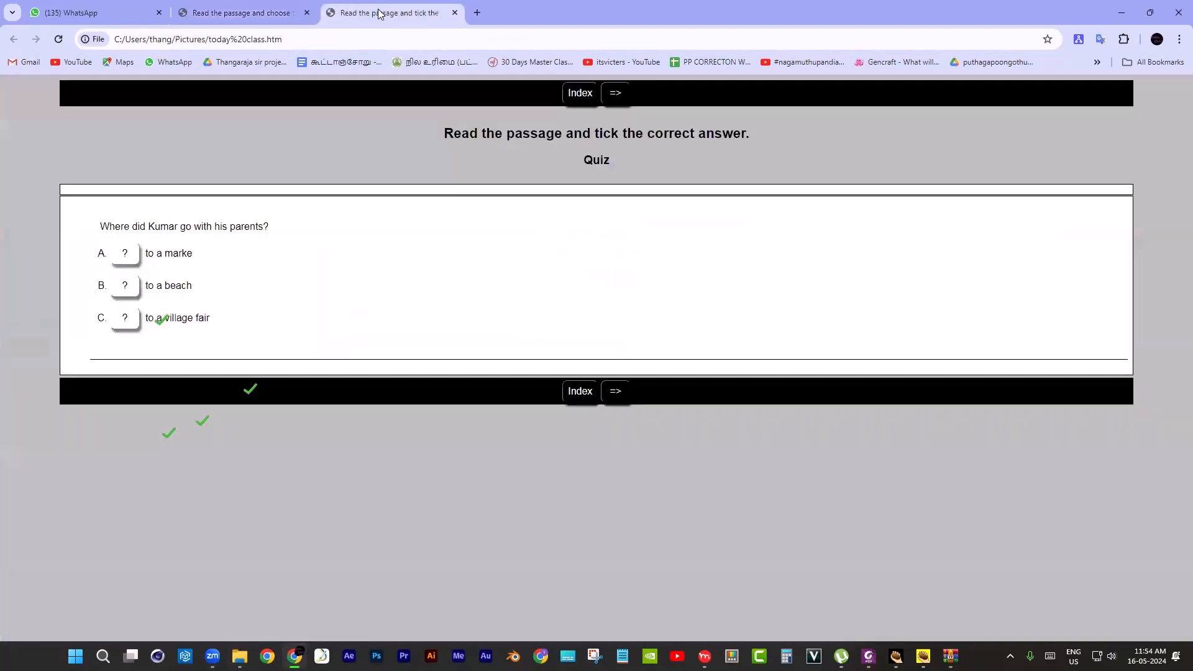
- Close both quiz pages, then switch to the today class.jqz quiz in JQuiz and maximize its window
click(456, 13)
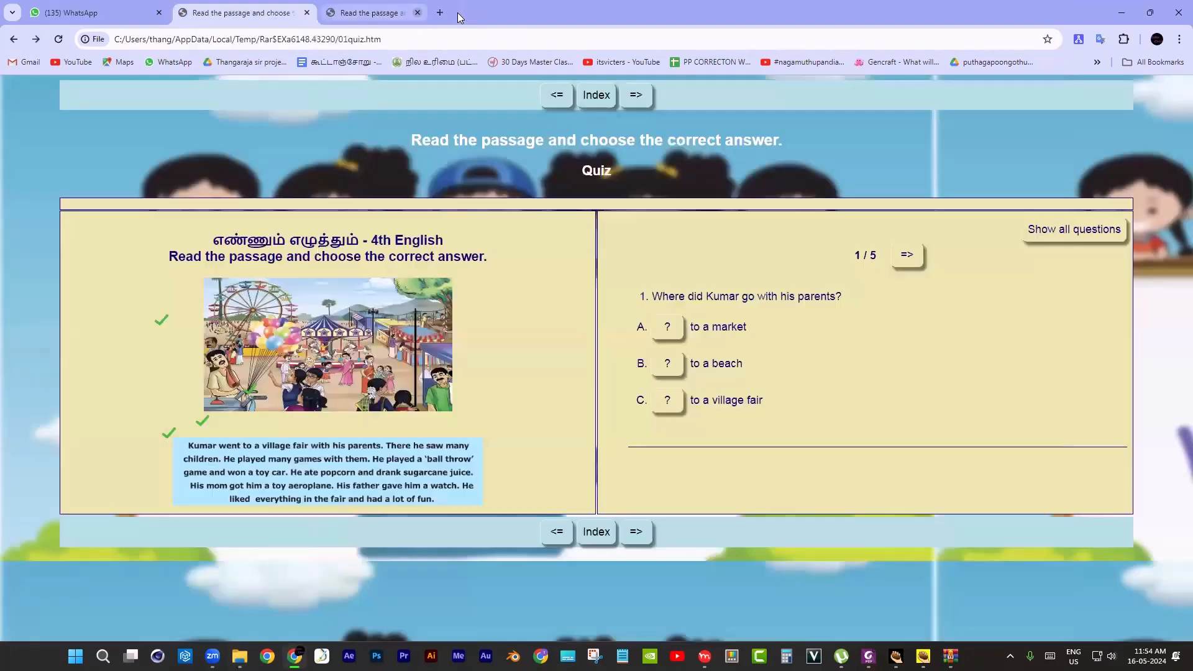
click(307, 13)
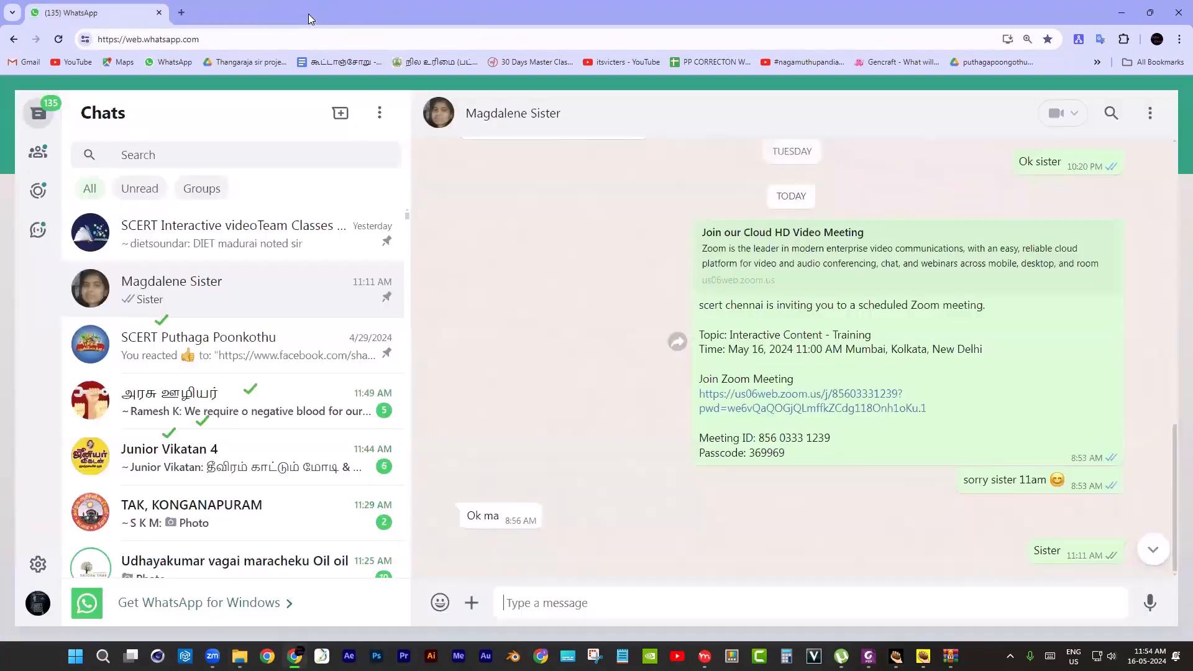
double_click(400, 13)
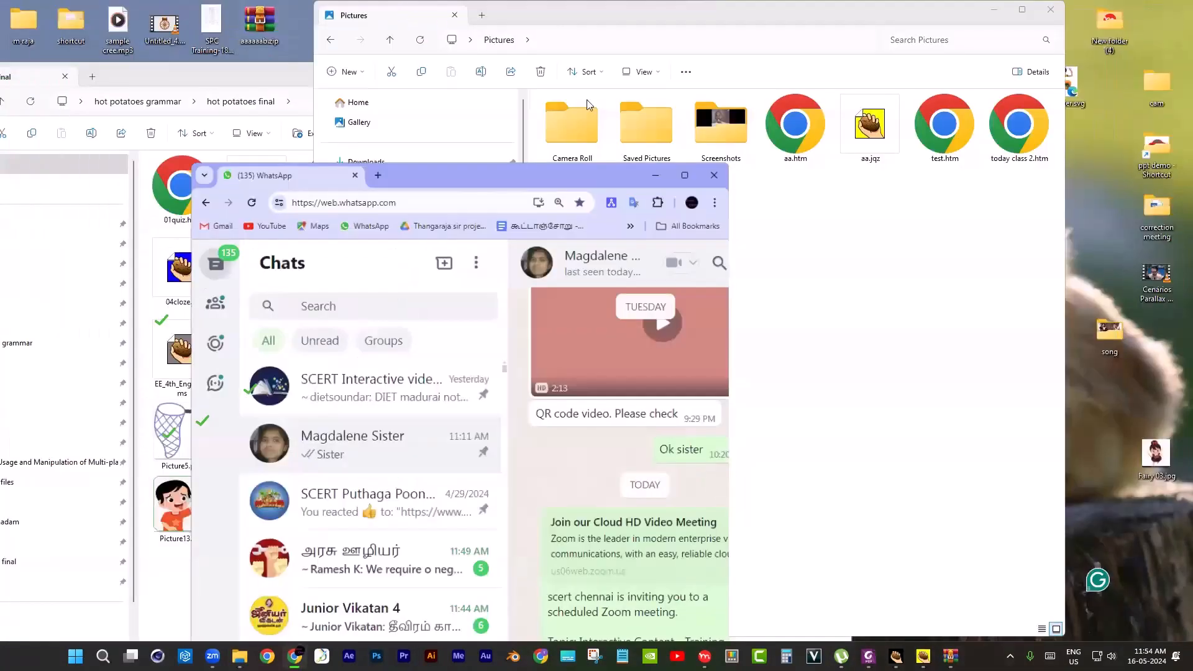
click(435, 56)
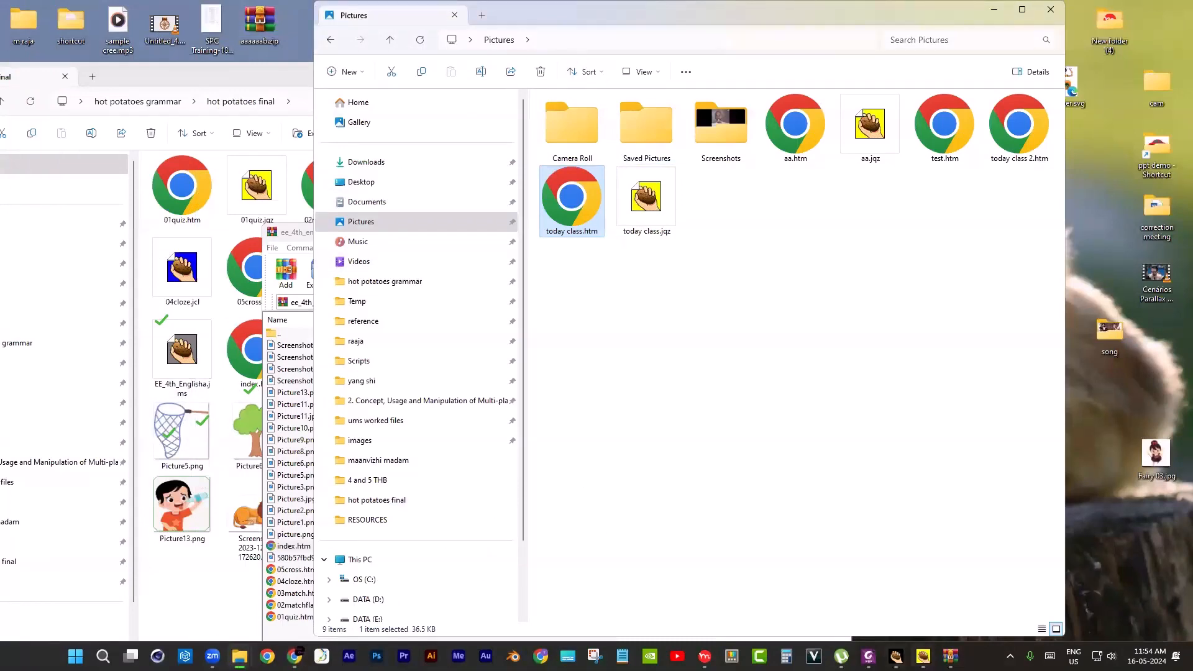
click(924, 657)
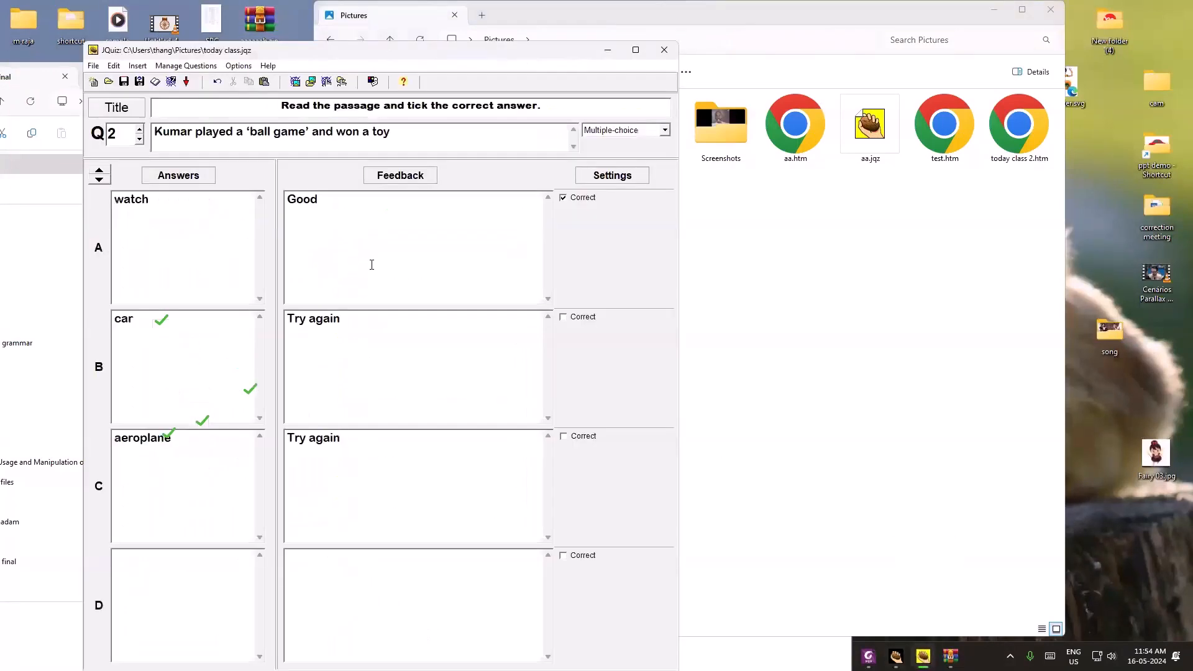
double_click(640, 52)
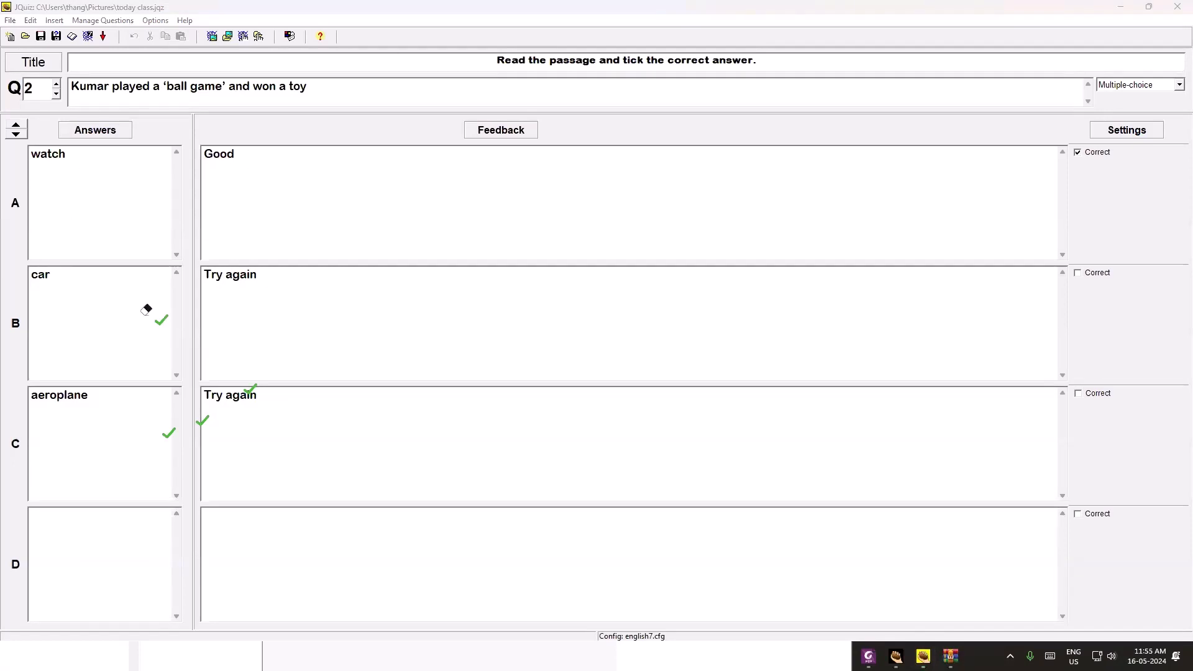
- Erase the green tick annotations drawn over the shared screen
click(162, 318)
click(203, 415)
click(163, 431)
click(9, 20)
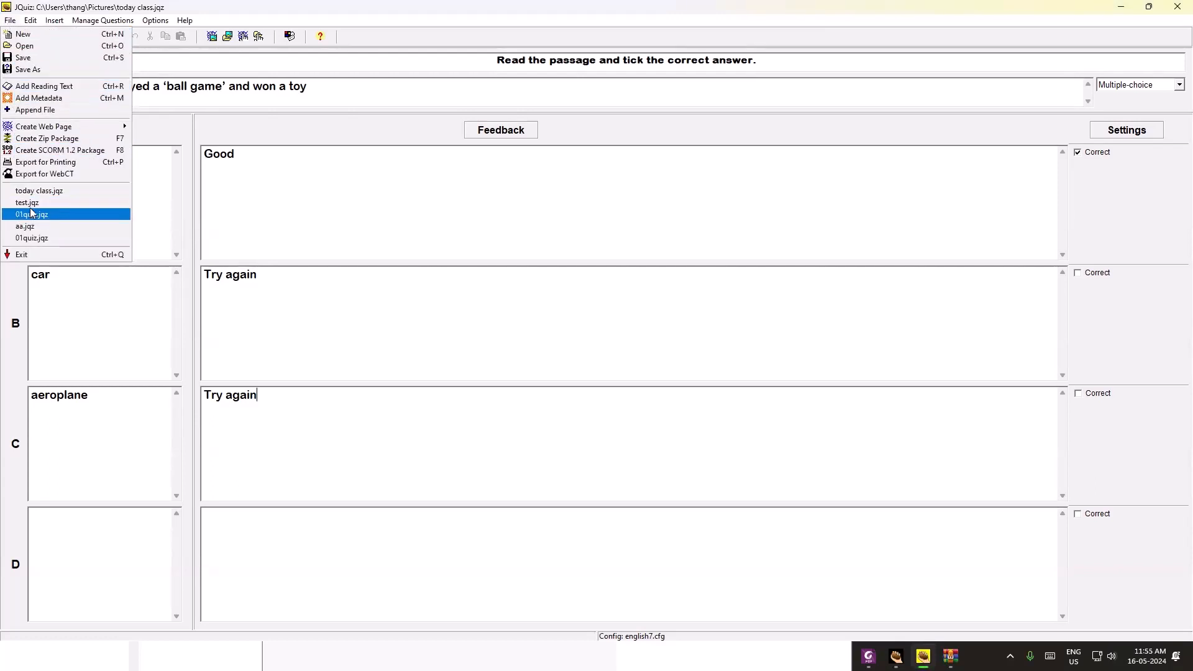
click(348, 62)
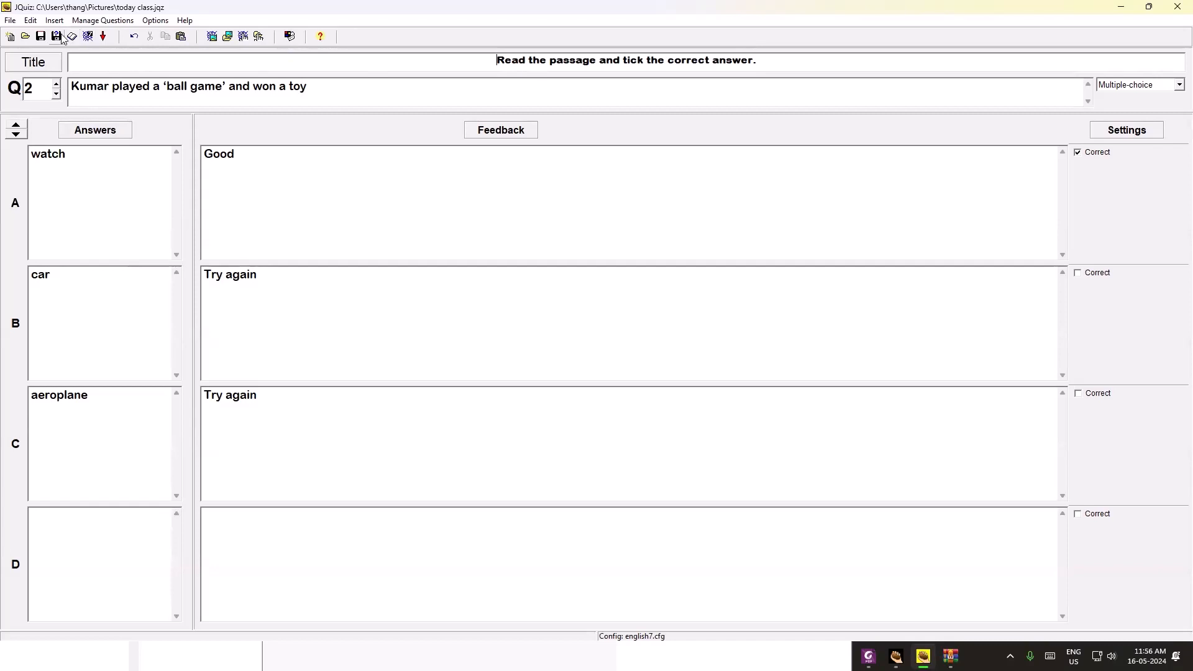
click(11, 21)
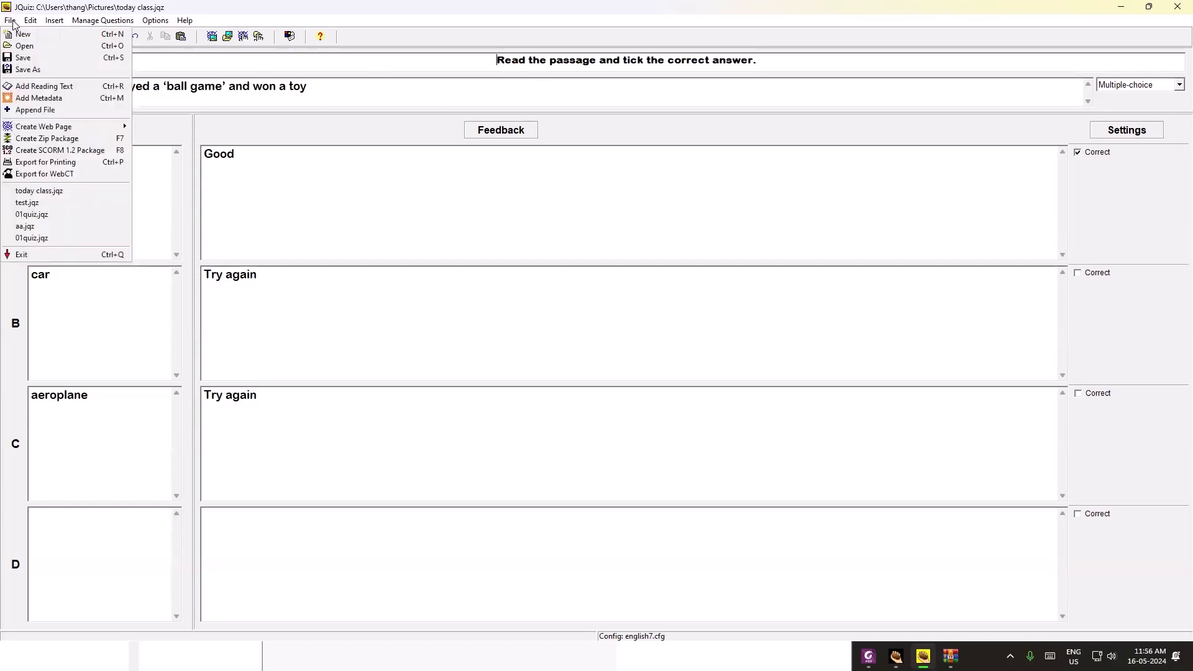
click(47, 91)
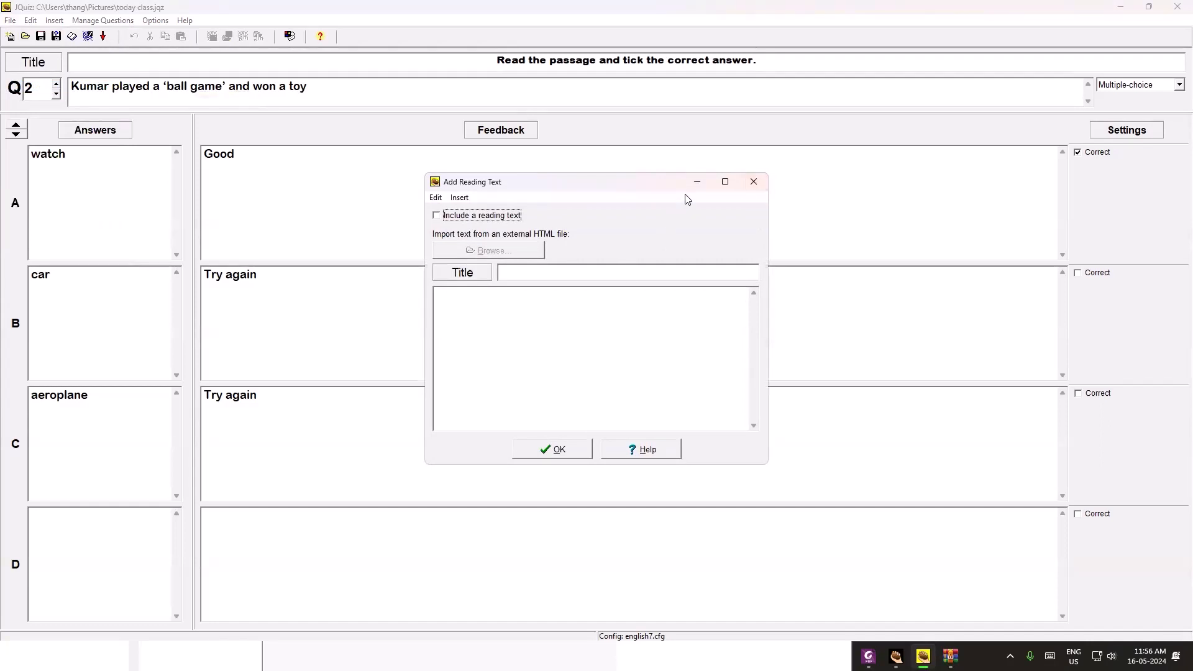
click(754, 182)
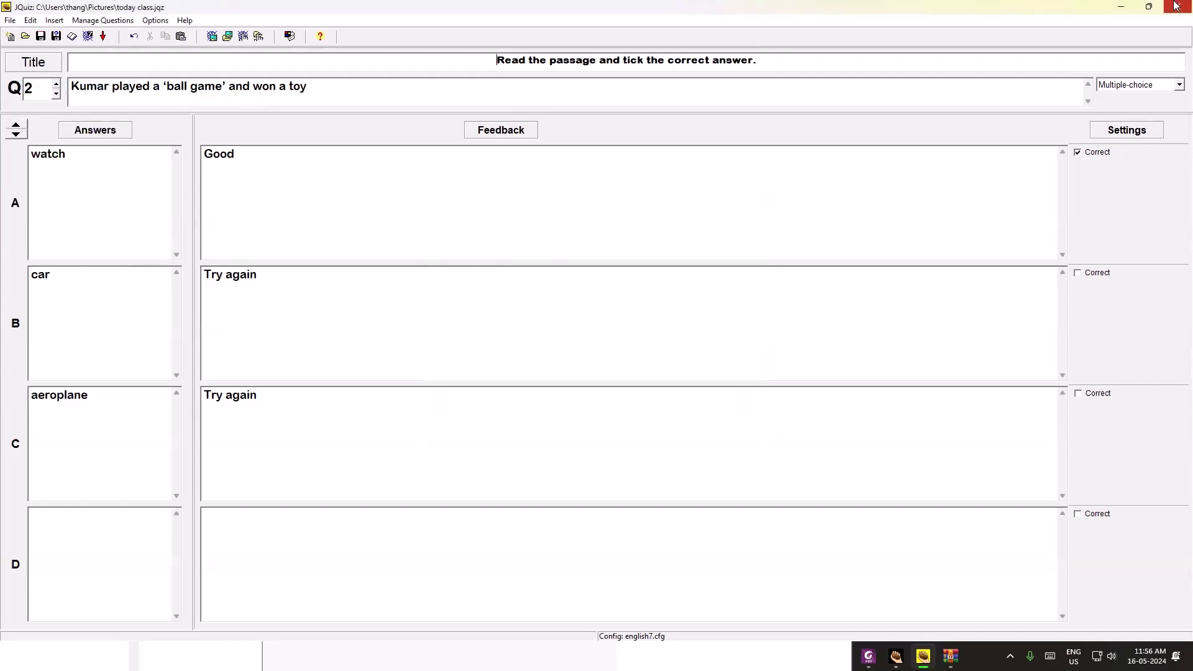
- Switch to the workbook PDF in Foxit PhantomPDF and capture the village fair illustration with Snipping Tool
double_click(438, 10)
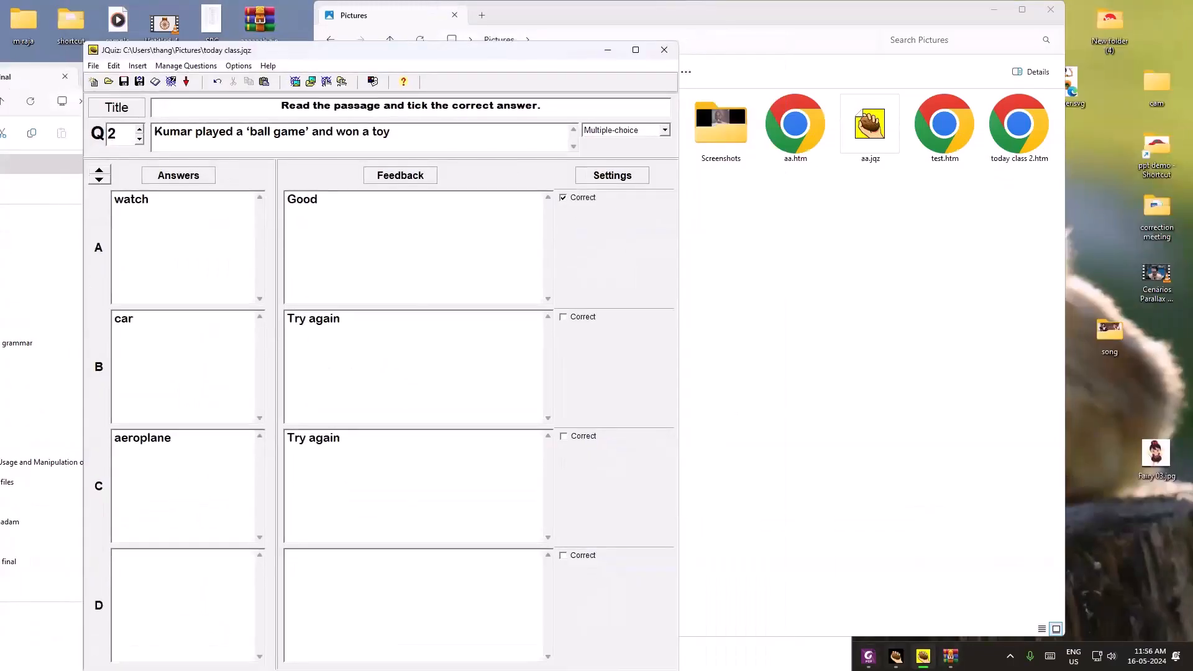
click(868, 656)
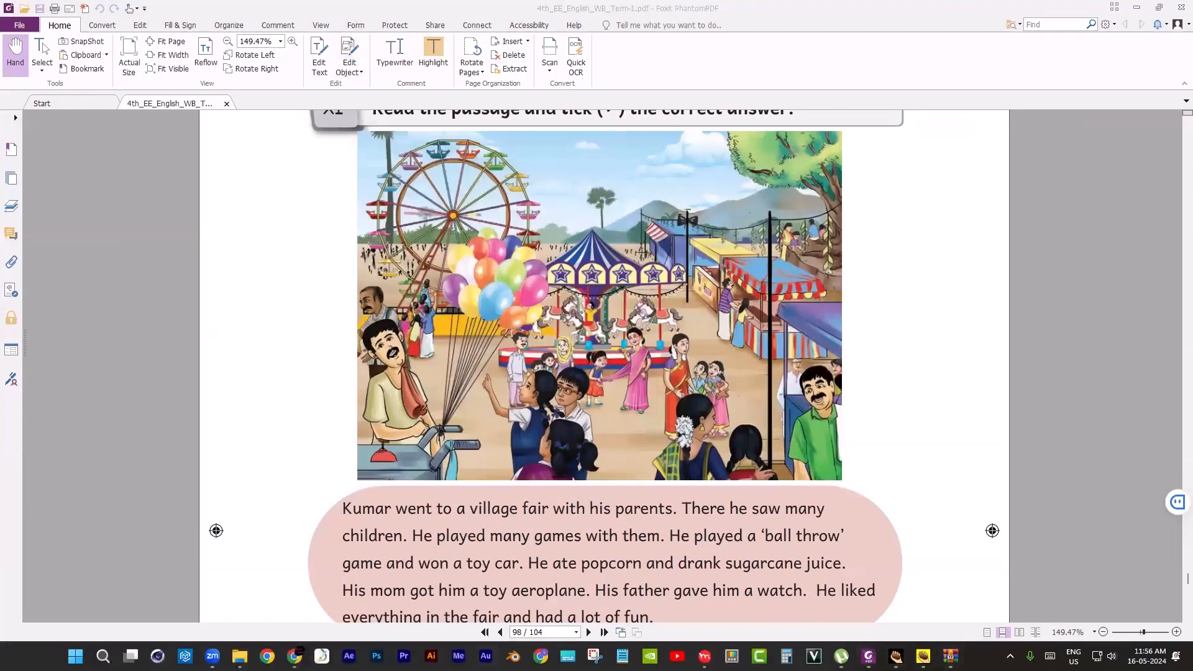
click(595, 655)
click(410, 41)
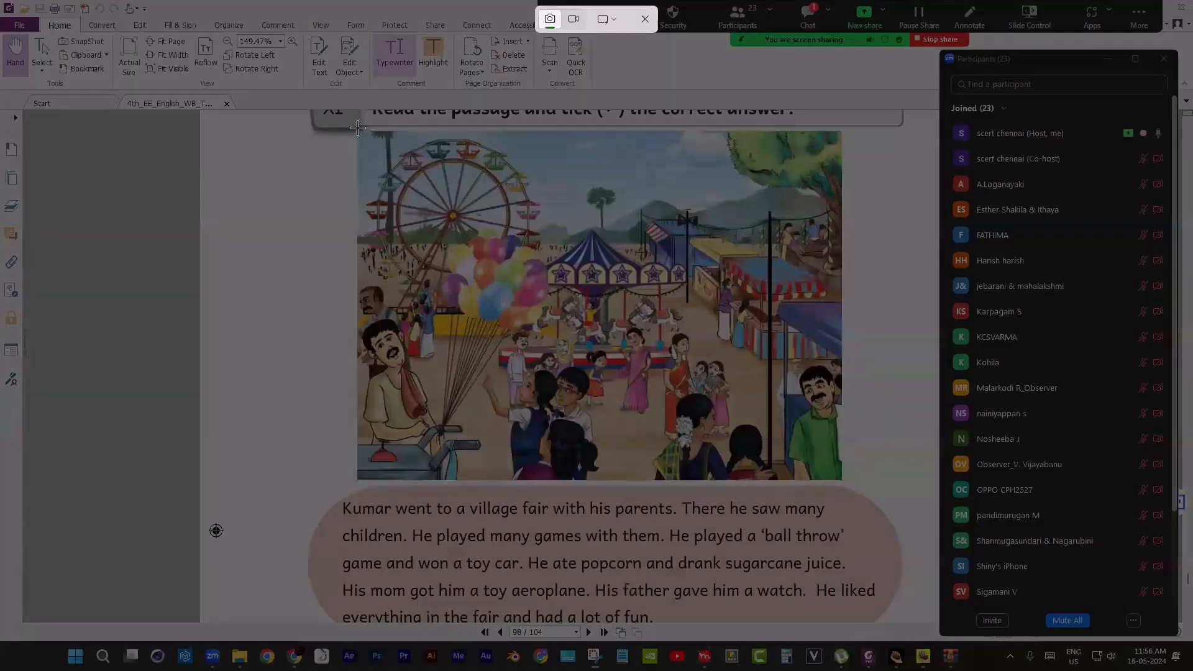
drag(358, 130, 844, 477)
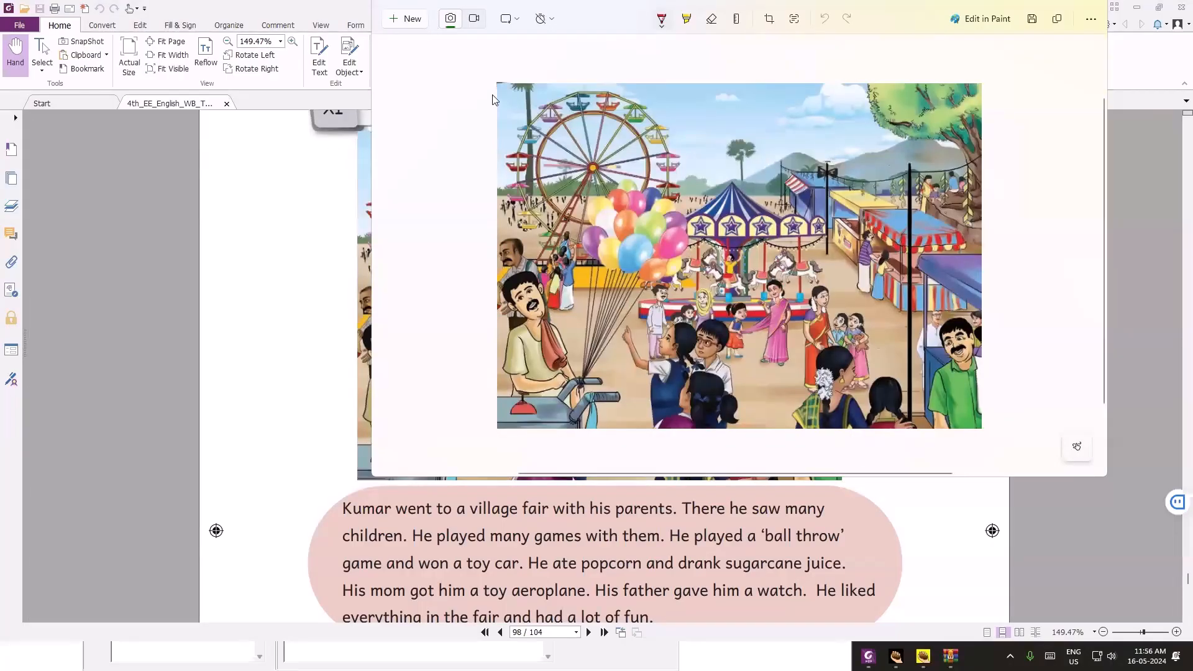
- Save the snip as Screenshot 2024-05-16 115638.png in the Pictures folder and close Snipping Tool
drag(498, 2, 496, 21)
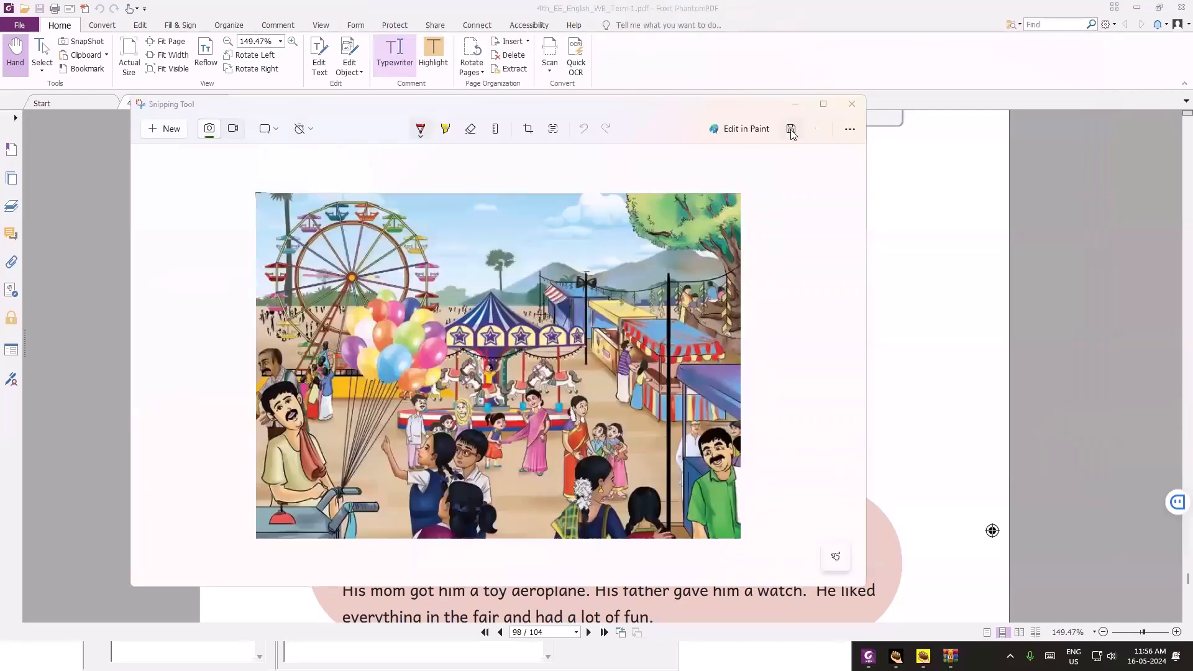
click(791, 129)
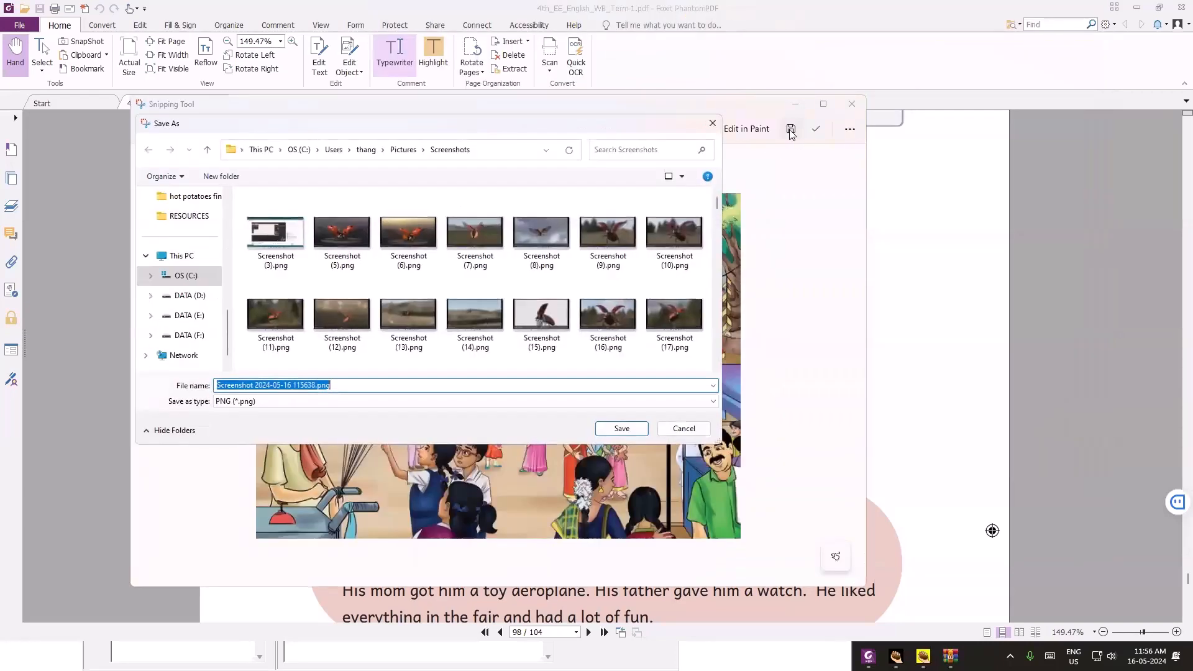
scroll(182, 342, up, 5)
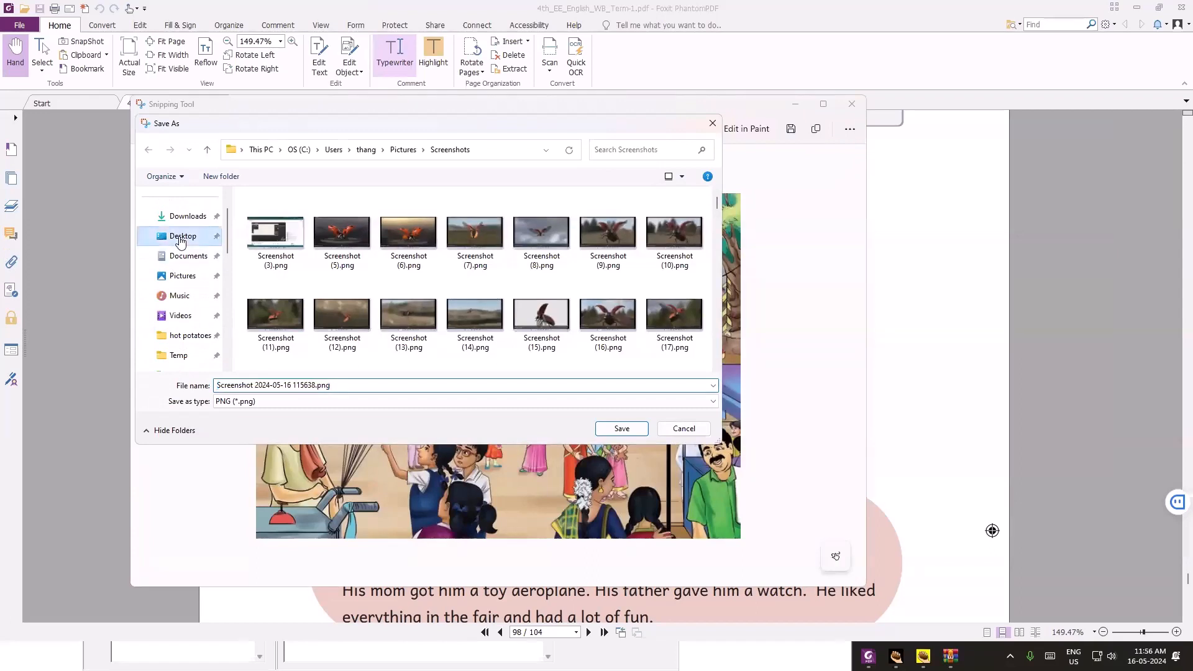
click(183, 236)
click(184, 275)
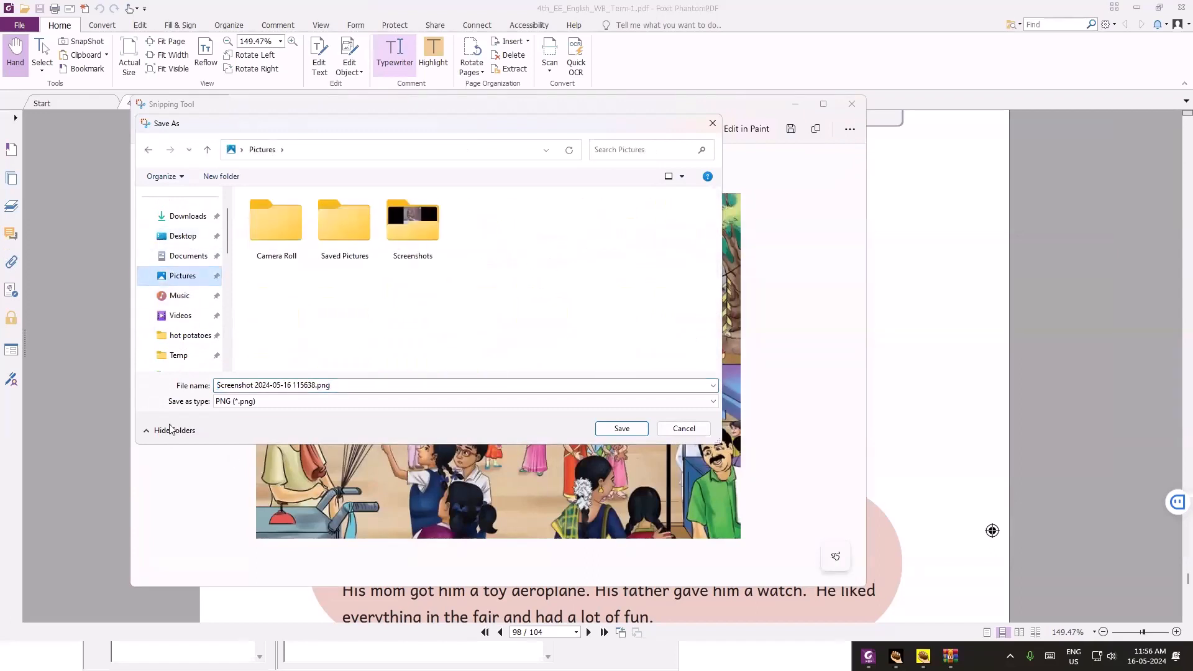
click(631, 433)
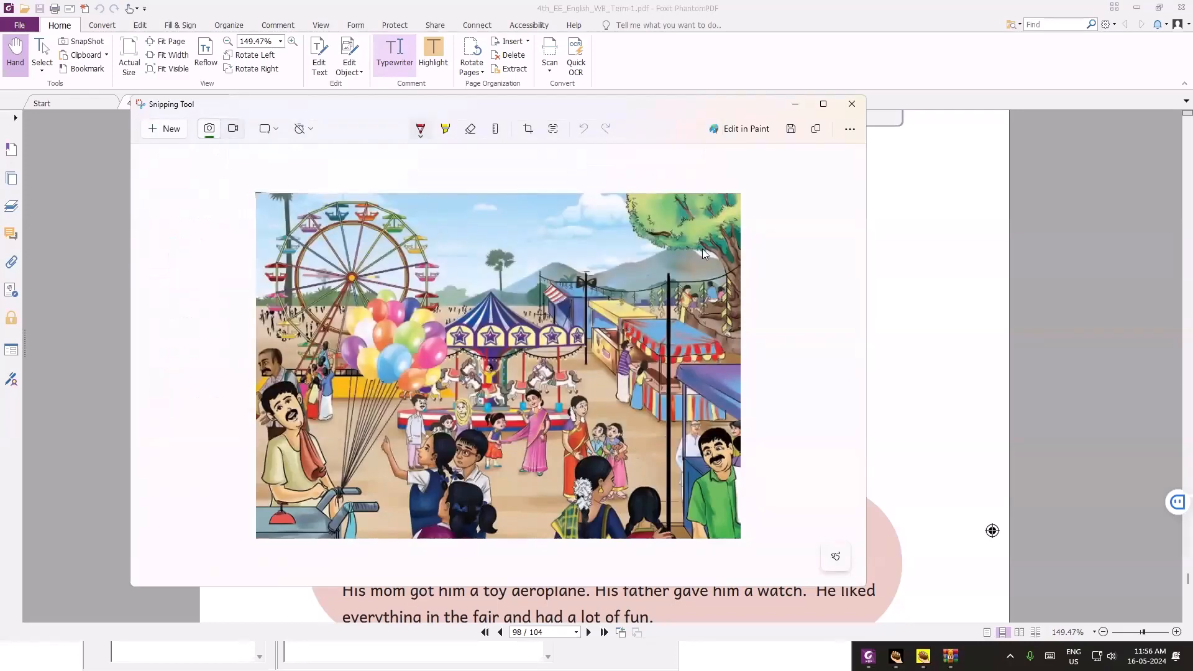
scroll(609, 333, down, 2)
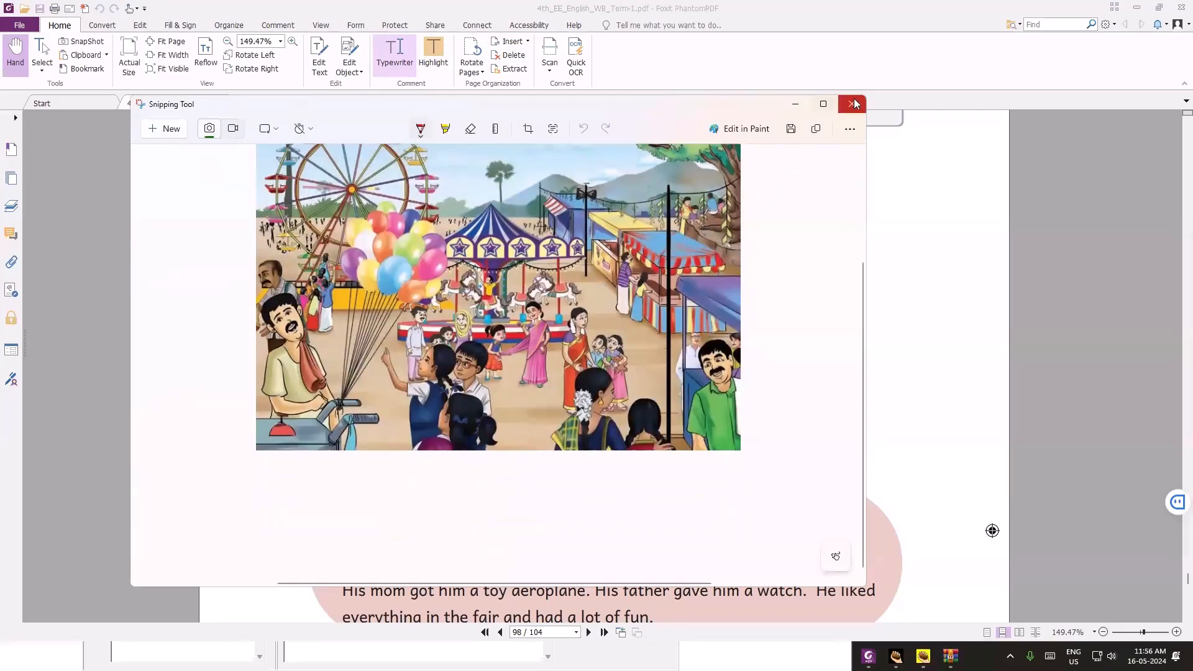
click(855, 104)
- Return to the today class.jqz quiz in JQuiz, maximize it and start adding a reading text, ready to enter its title
scroll(564, 324, down, 5)
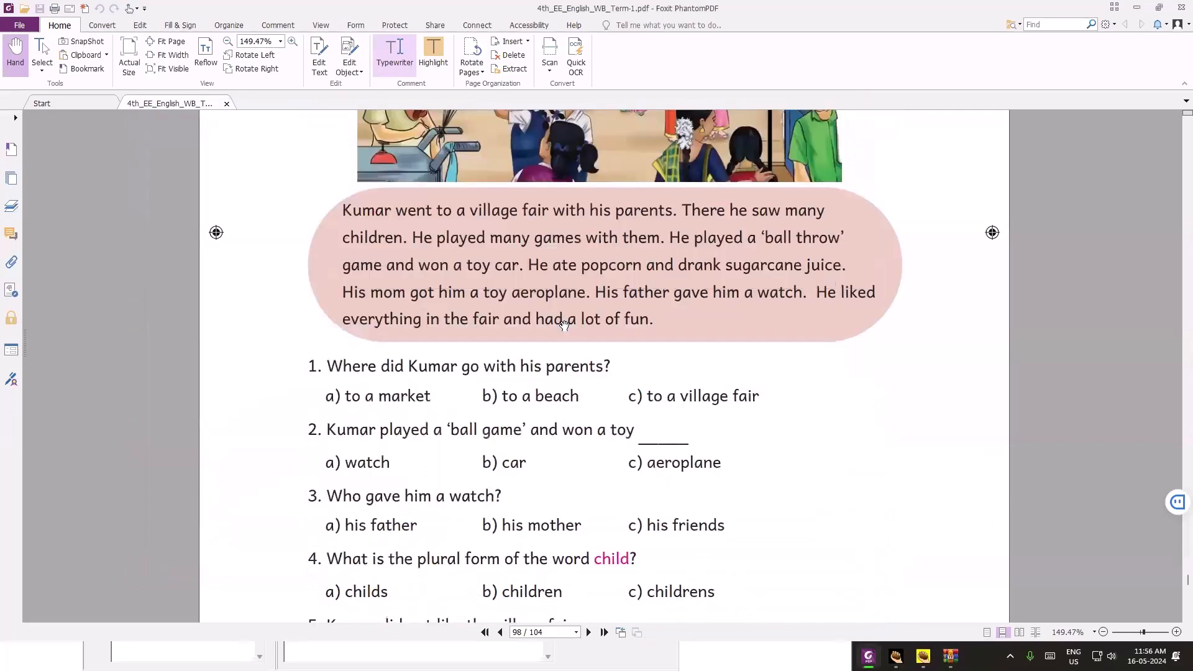
scroll(559, 326, up, 1)
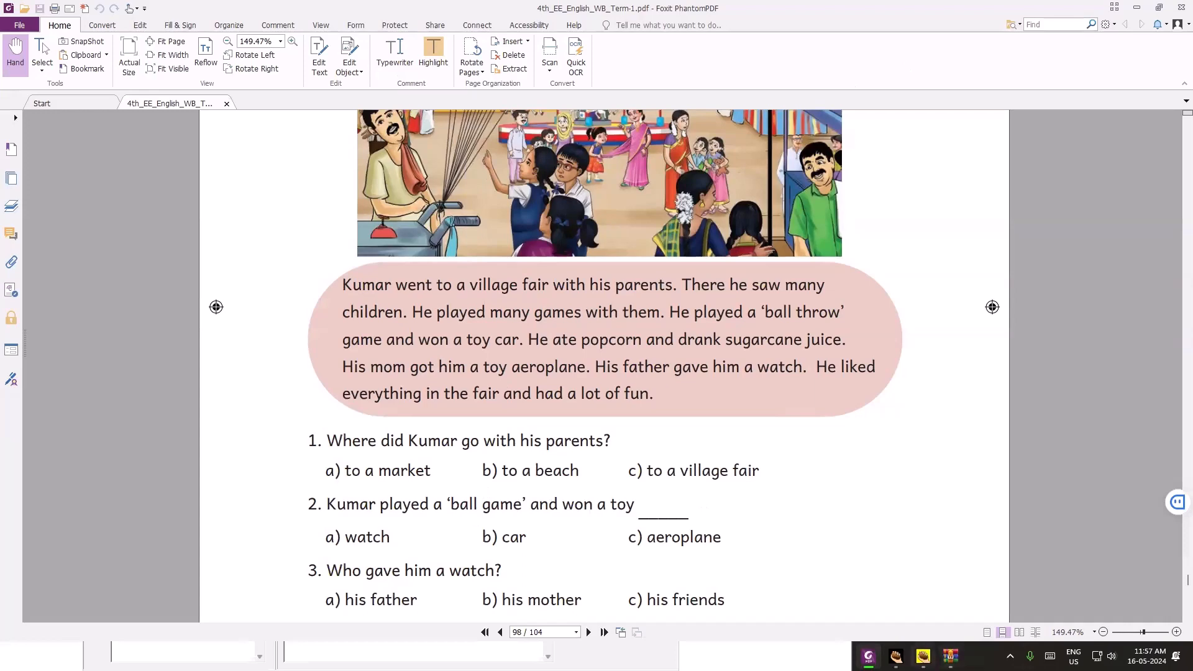
key(alt+Tab)
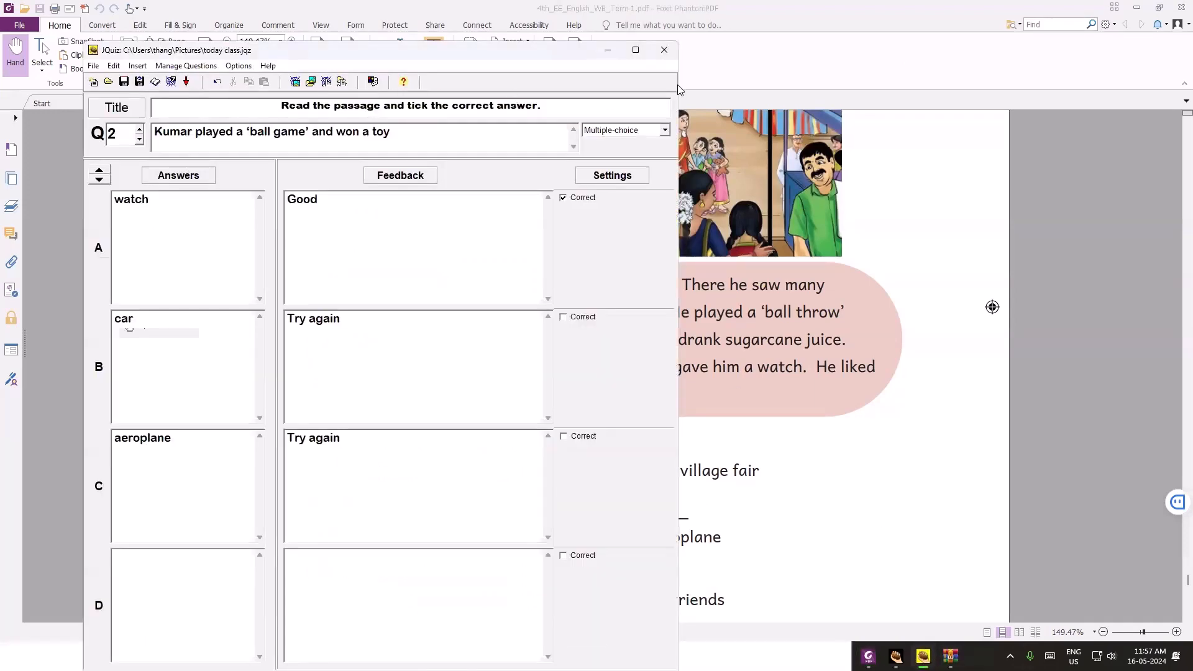
click(645, 54)
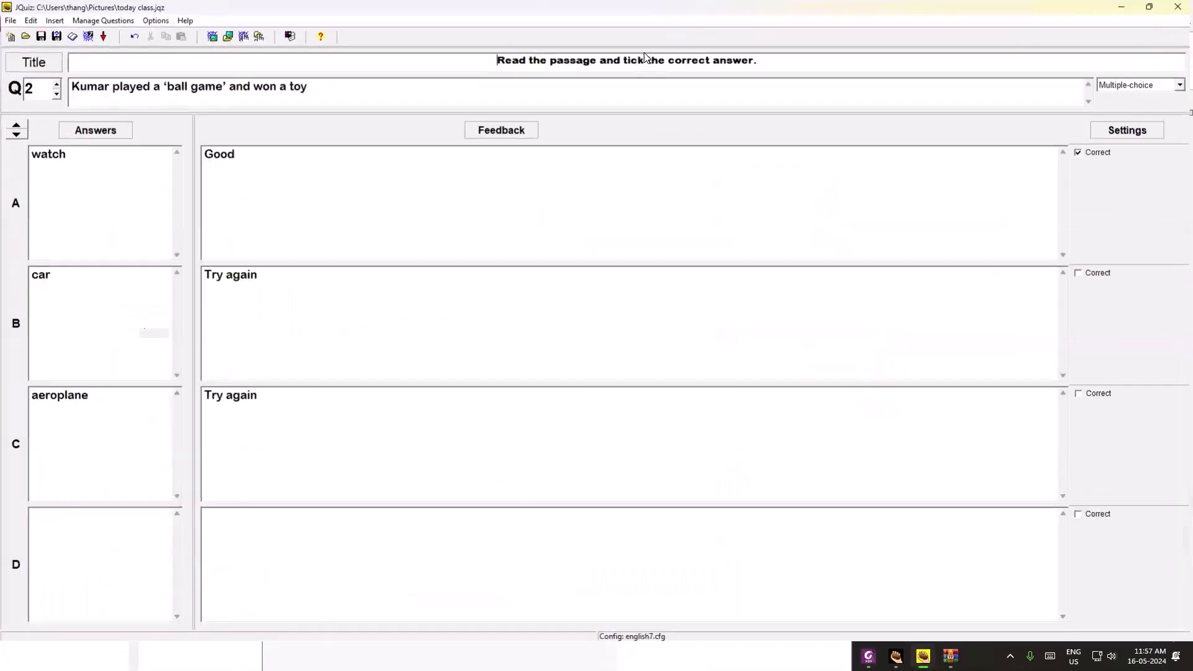
click(11, 20)
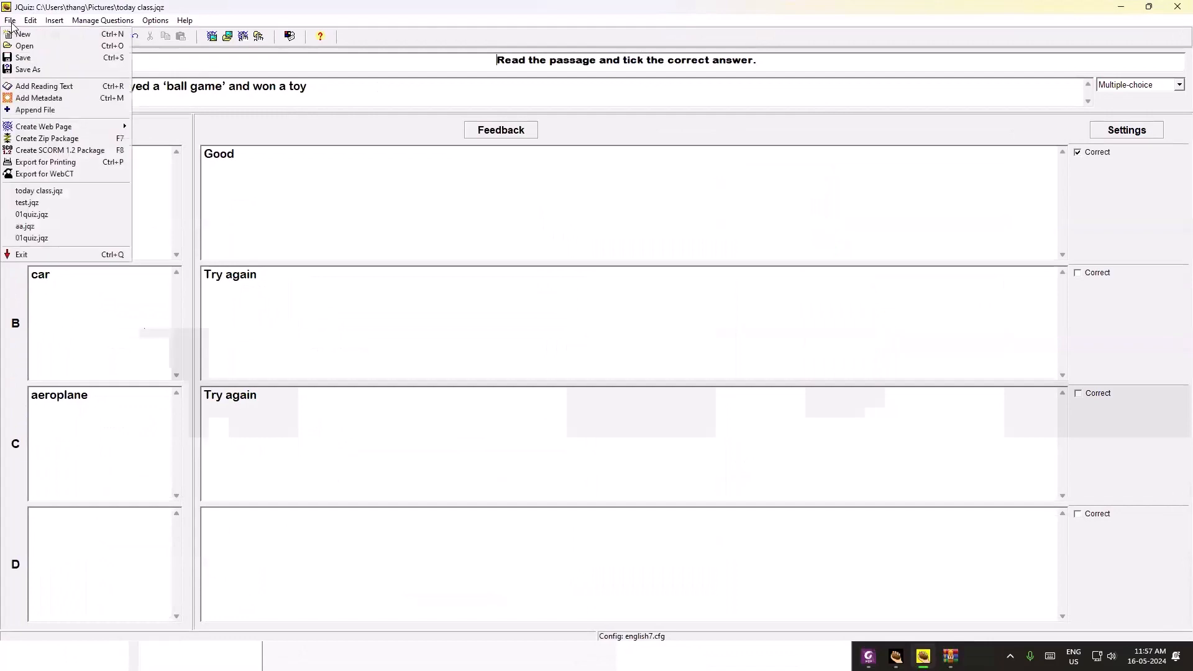
click(25, 87)
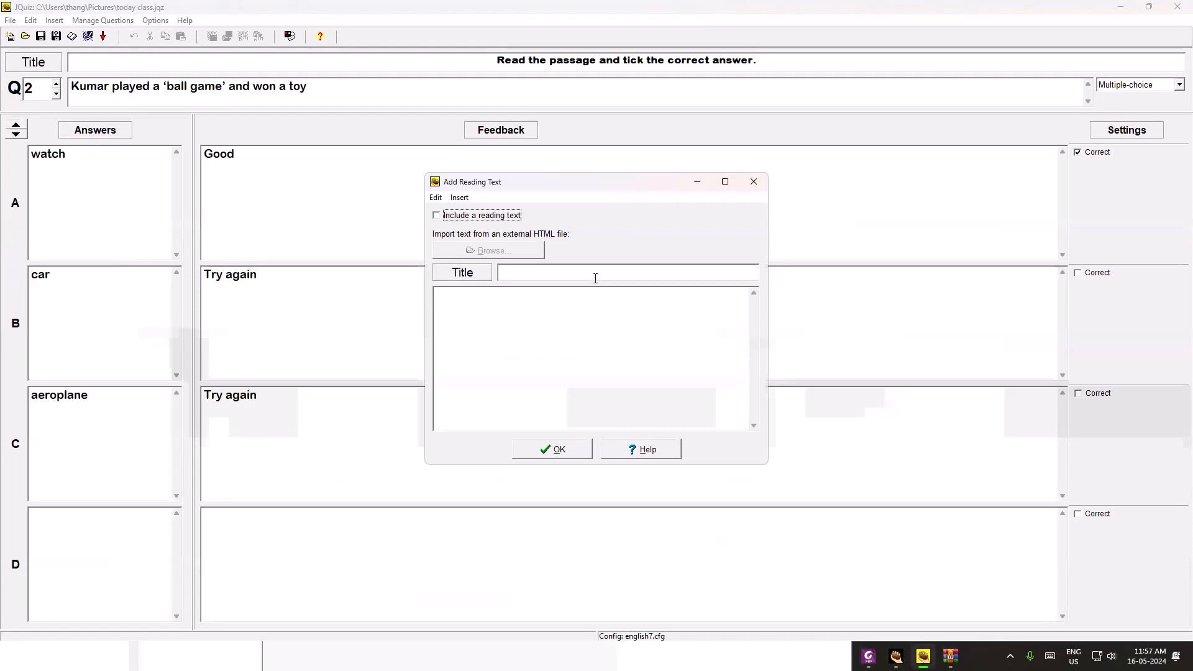
click(628, 273)
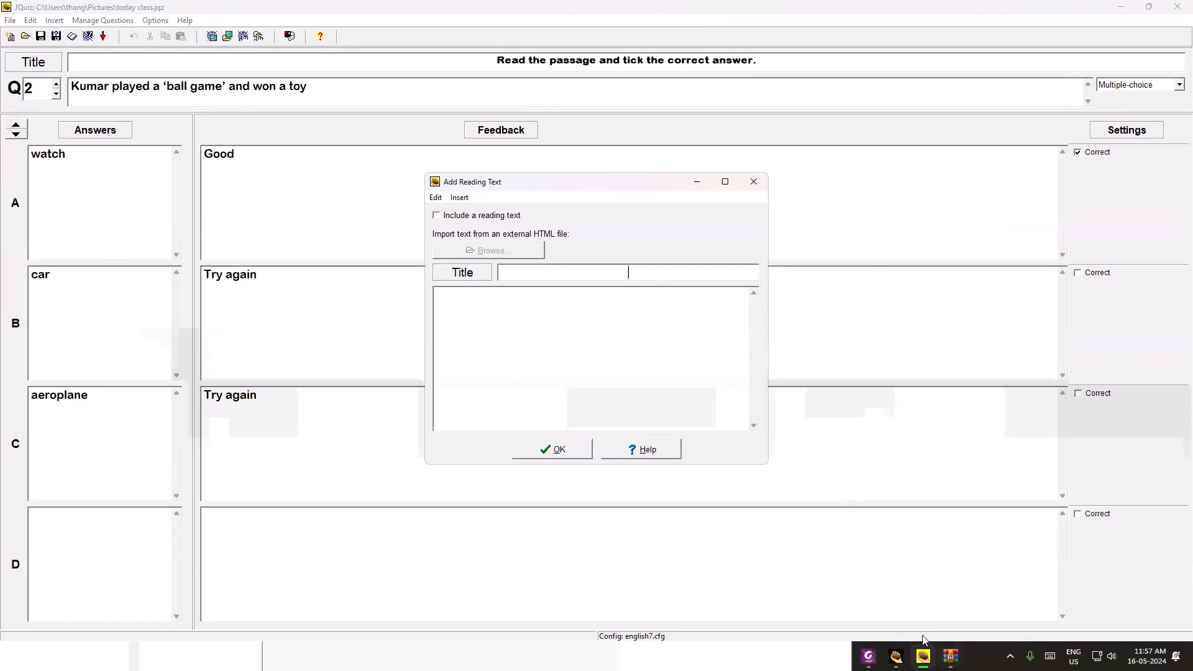
- Select the words "Read the passage" in the workbook's exercise XI heading in Foxit PhantomPDF, then return to JQuiz
click(870, 656)
scroll(592, 309, up, 6)
scroll(593, 309, up, 3)
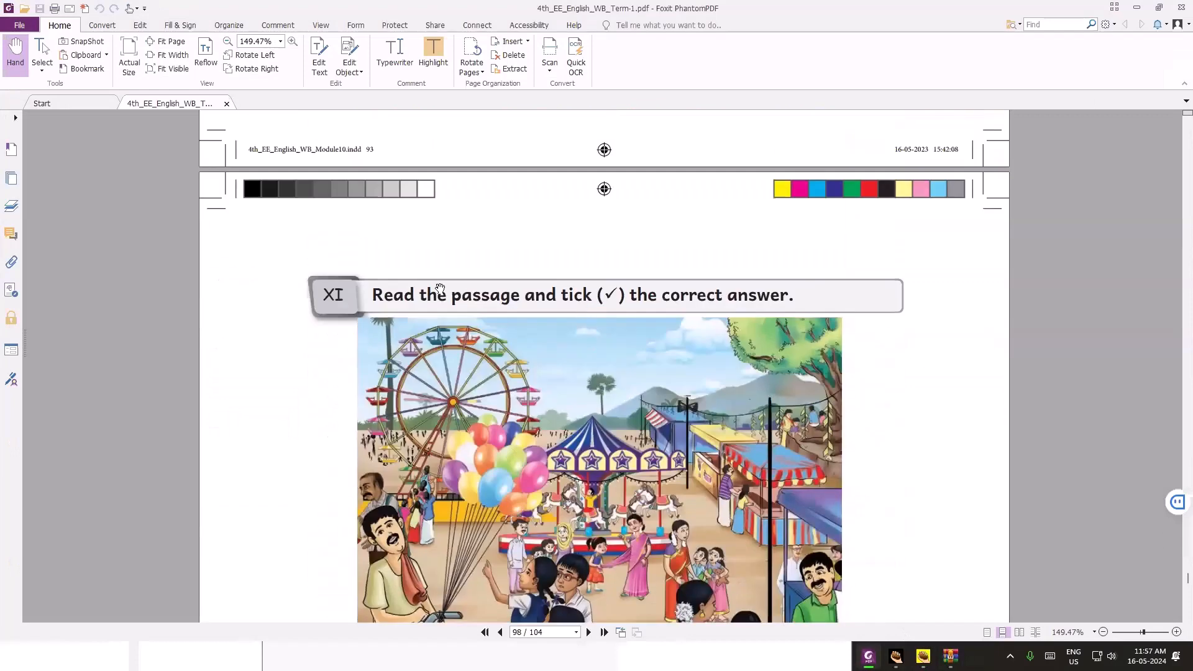
double_click(367, 291)
drag(368, 292, 518, 304)
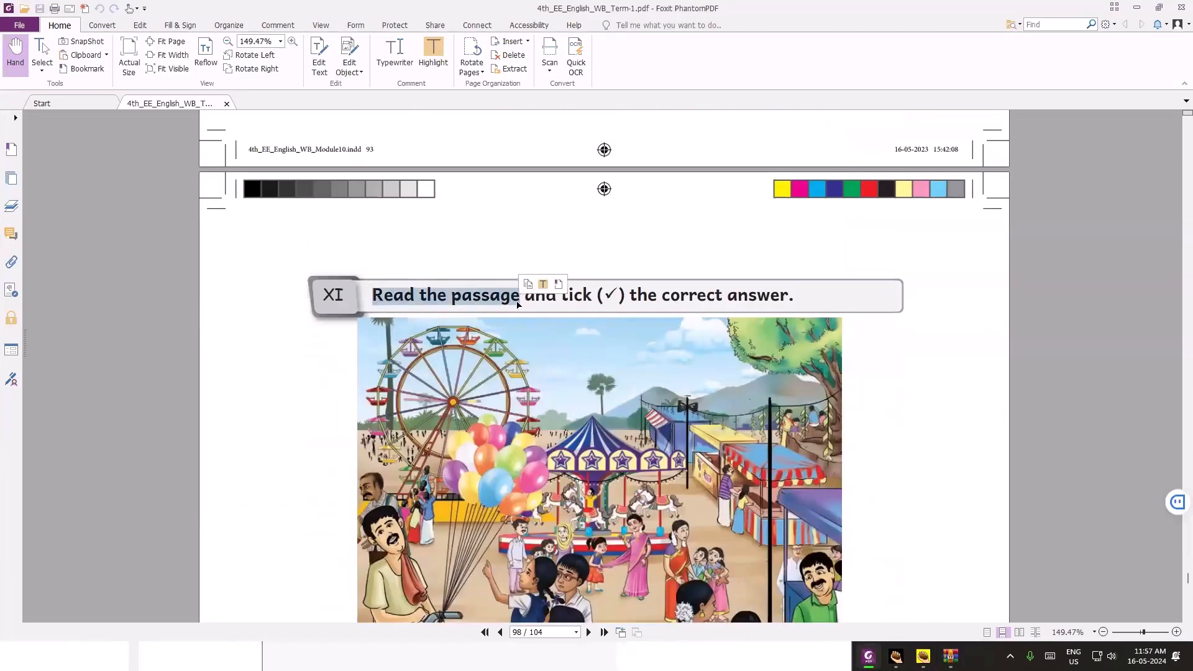
key(alt+Tab)
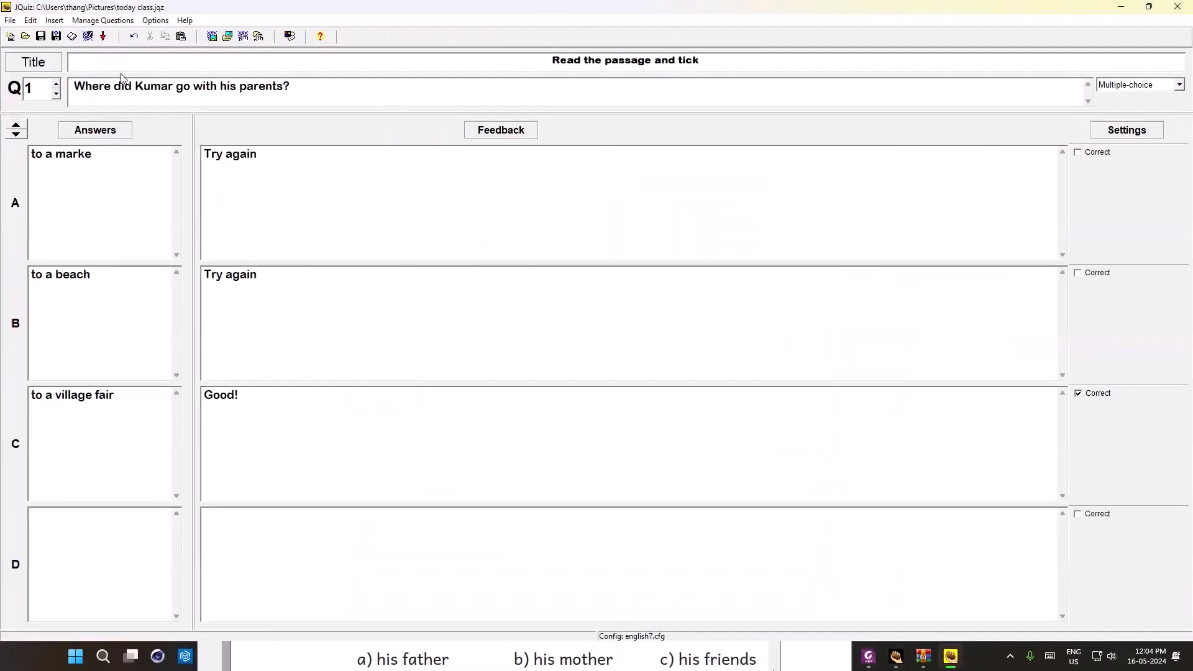
- Reopen the reading text and load the local picture Screenshot 2024-05-16 115638.png for insertion before the passage
click(10, 21)
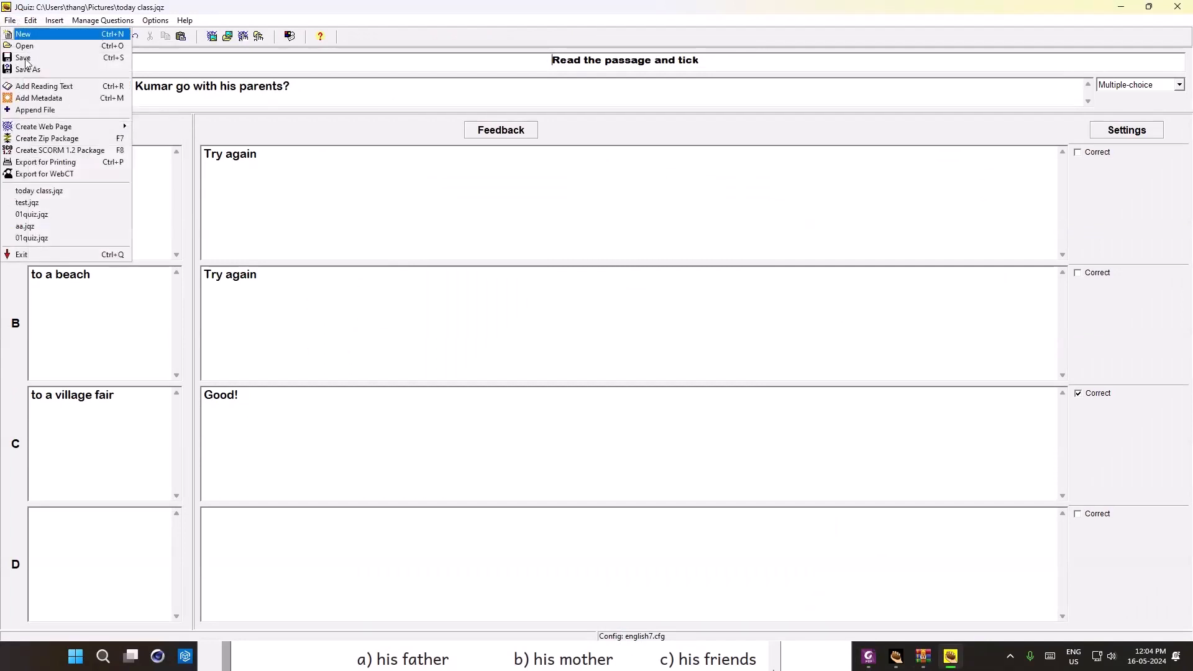
click(35, 89)
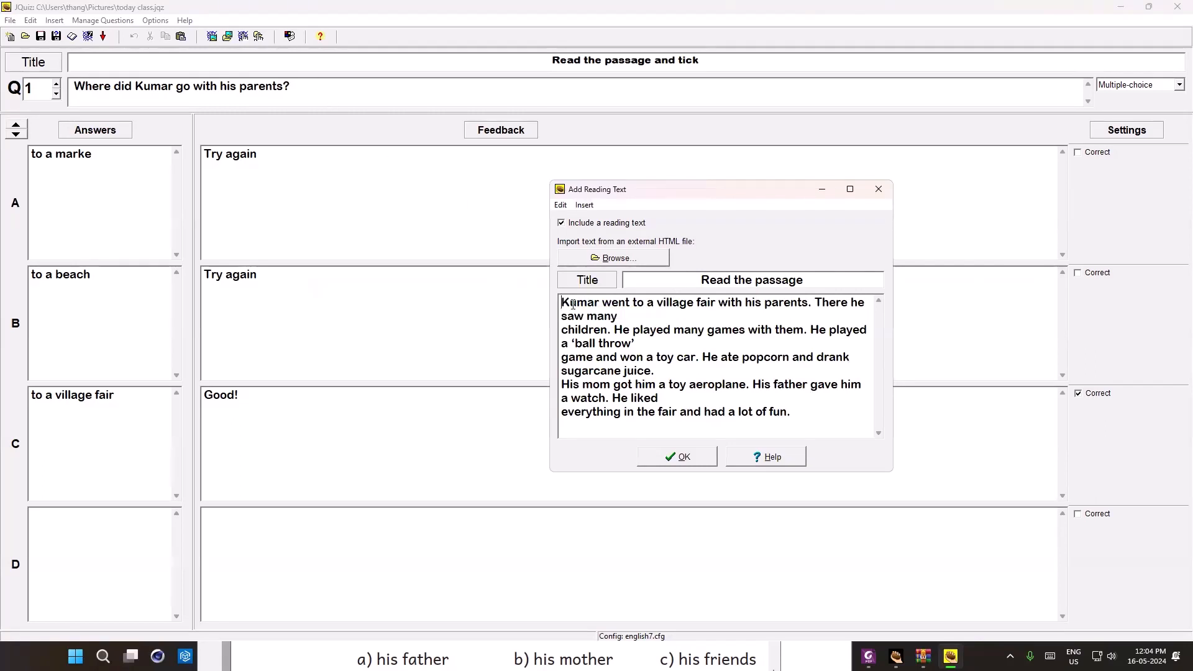
click(586, 206)
mouse_move(600, 220)
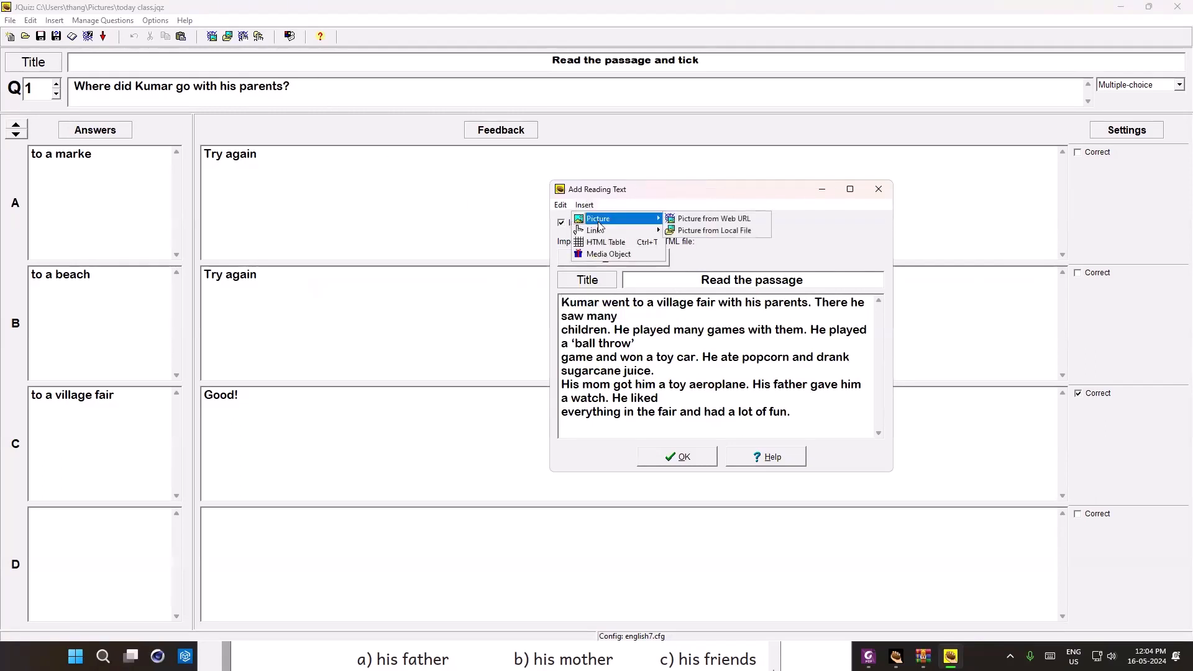
click(711, 233)
click(687, 259)
click(697, 310)
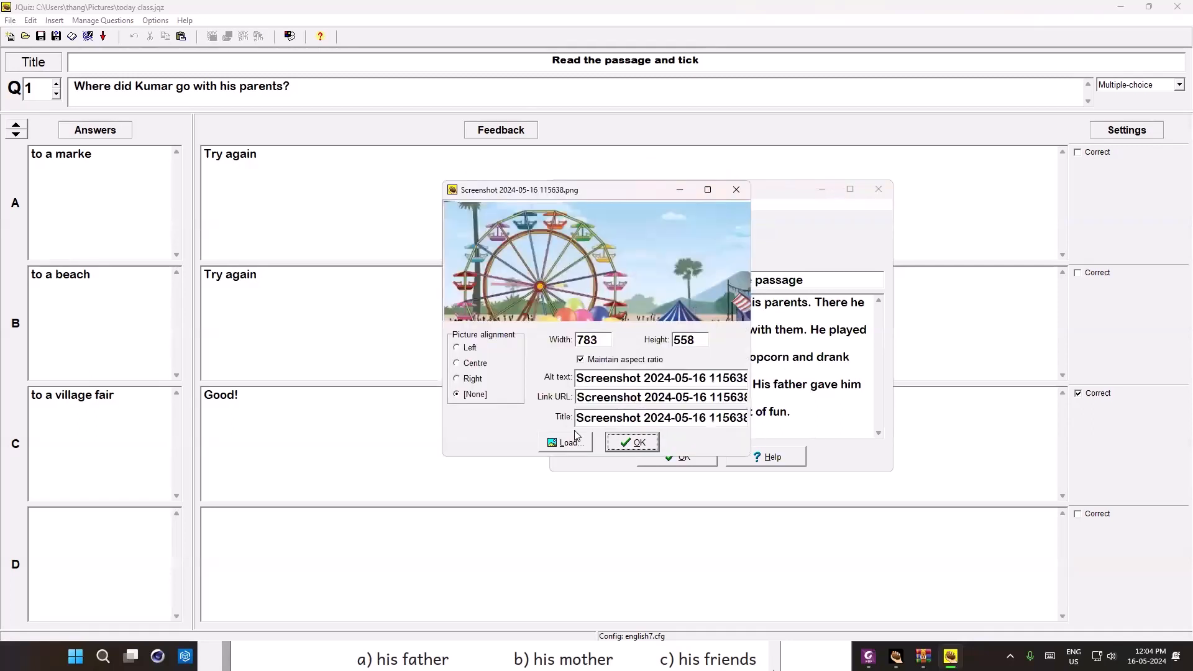
- Set the picture's width to 400 with its aspect ratio maintained and insert it into the reading text
drag(601, 342, 538, 350)
text(400)
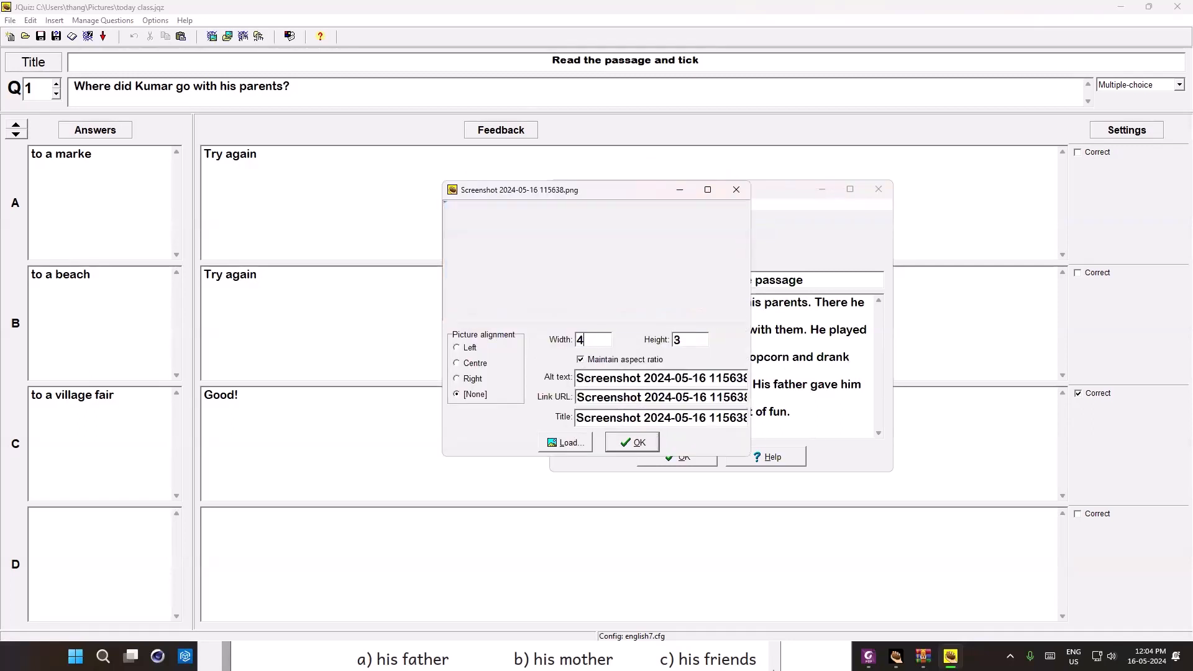
click(632, 442)
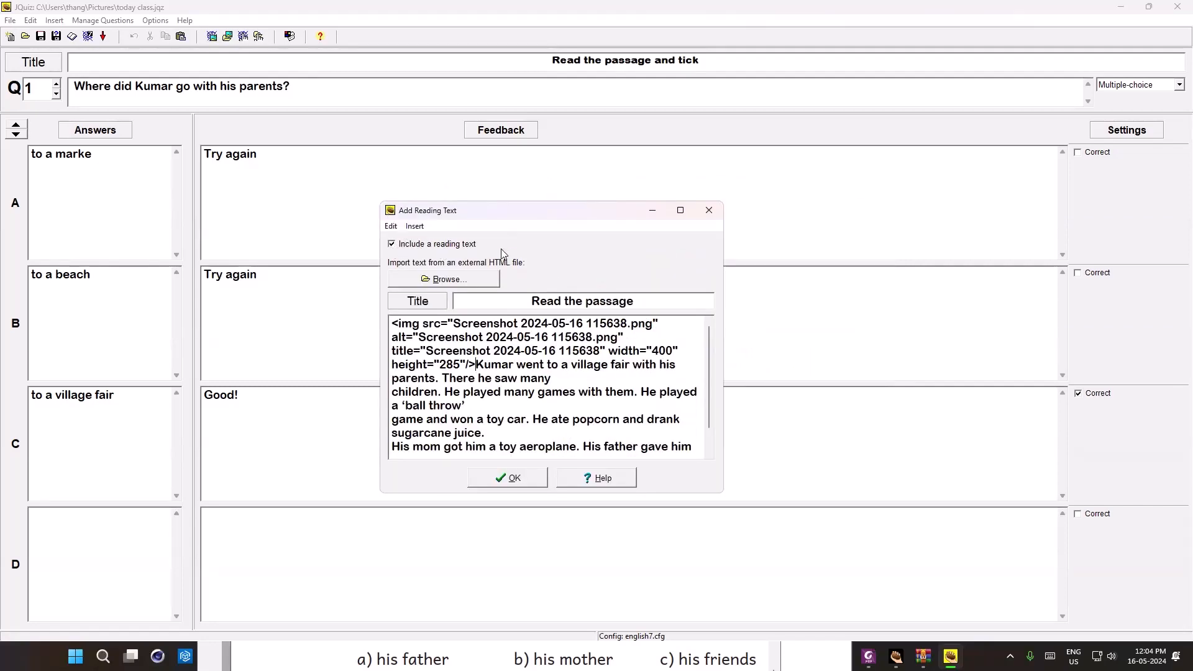
- Add two line breaks between the image code and the passage, then accept the reading text
click(476, 364)
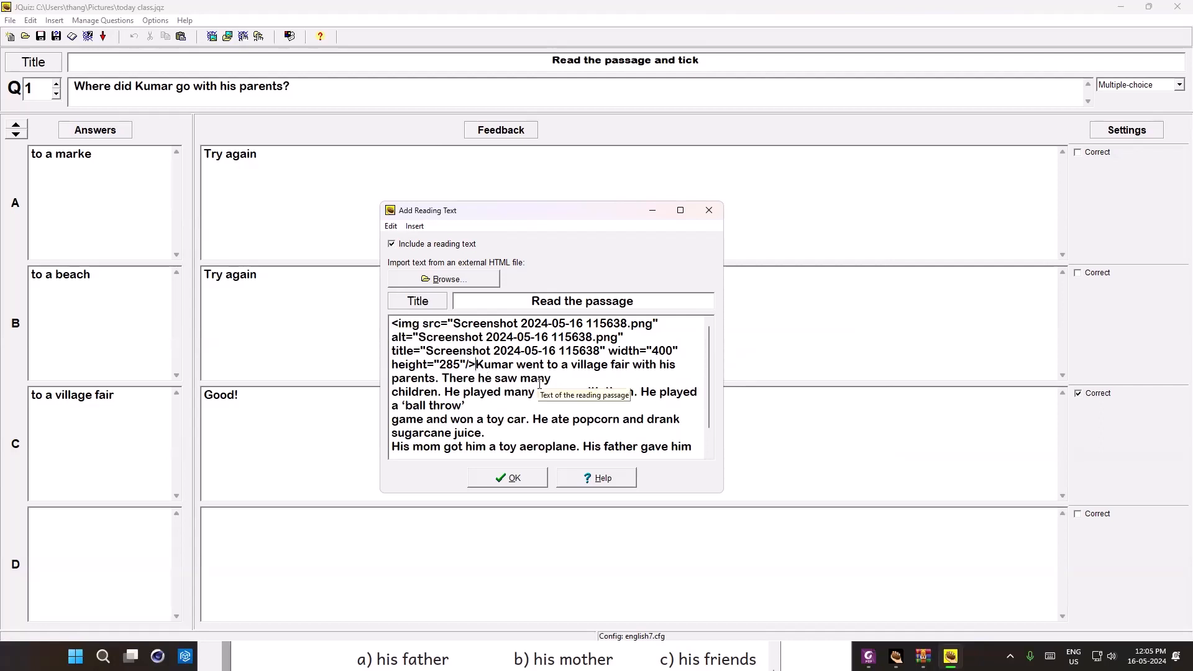
key(Return)
key(Return)
click(519, 487)
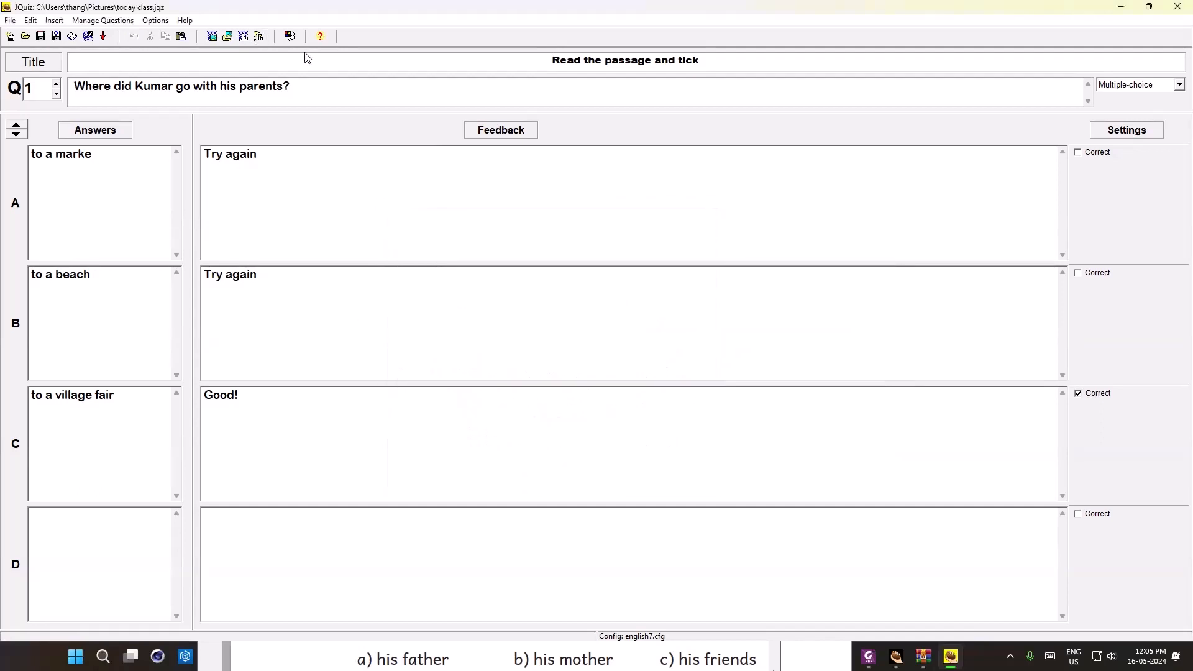
- Export the quiz as the web page today class.htm in the Pictures folder, keeping the space in its name, and view it in the browser
click(212, 36)
click(687, 301)
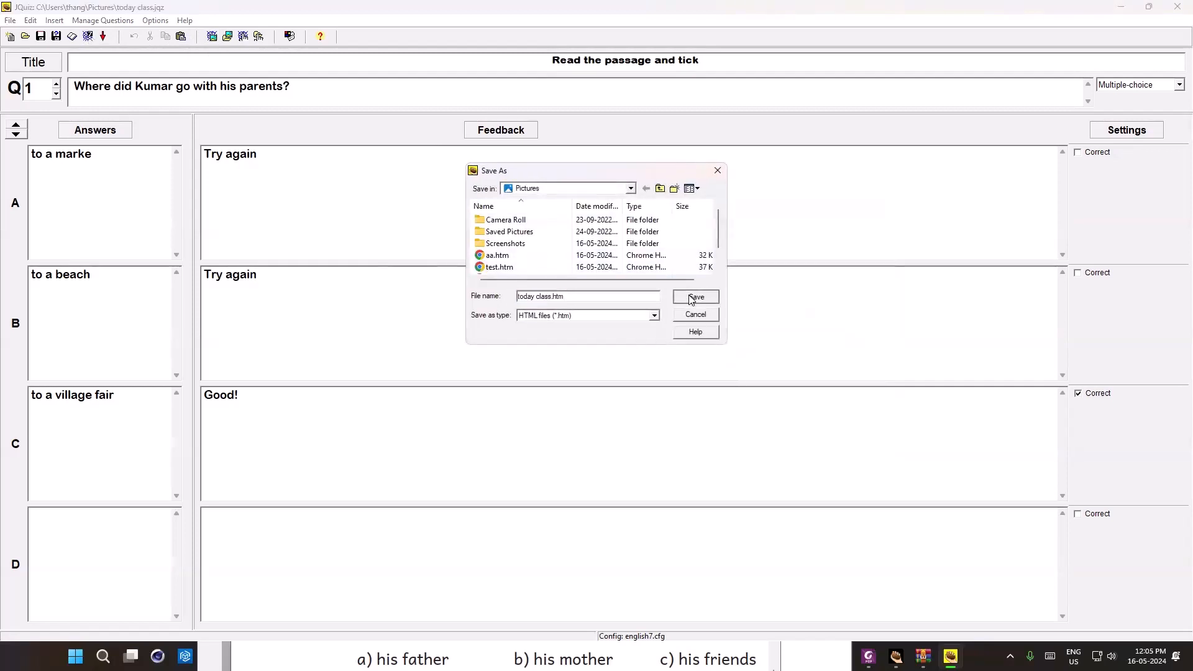
click(647, 333)
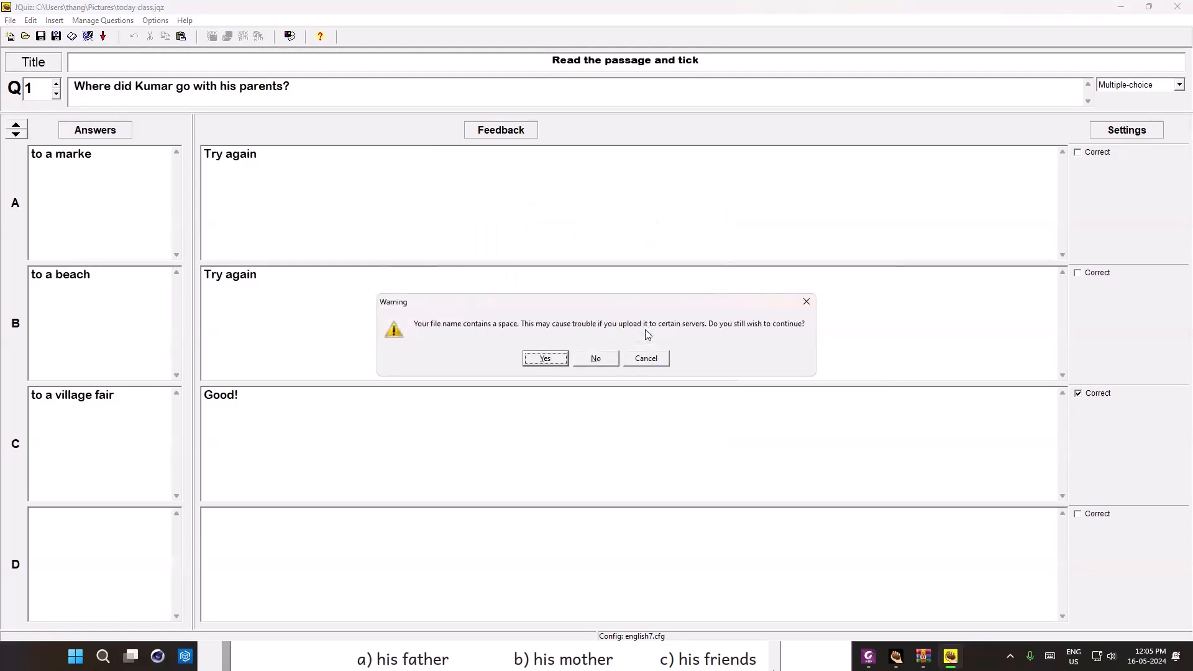
click(547, 359)
click(611, 323)
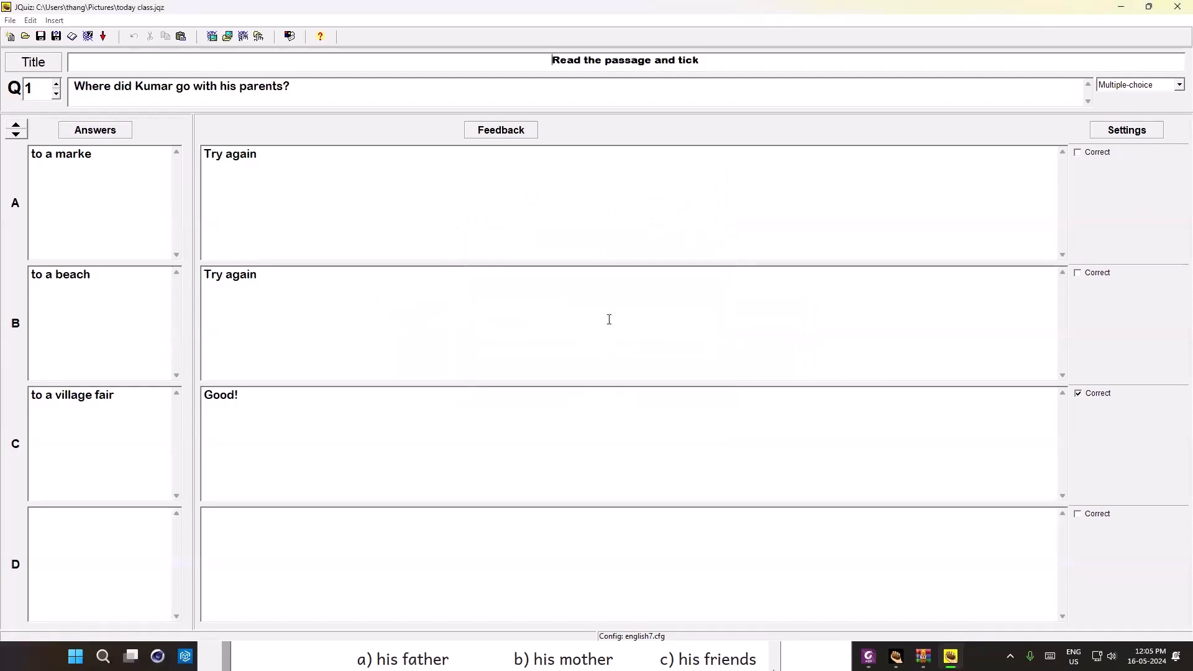
click(492, 185)
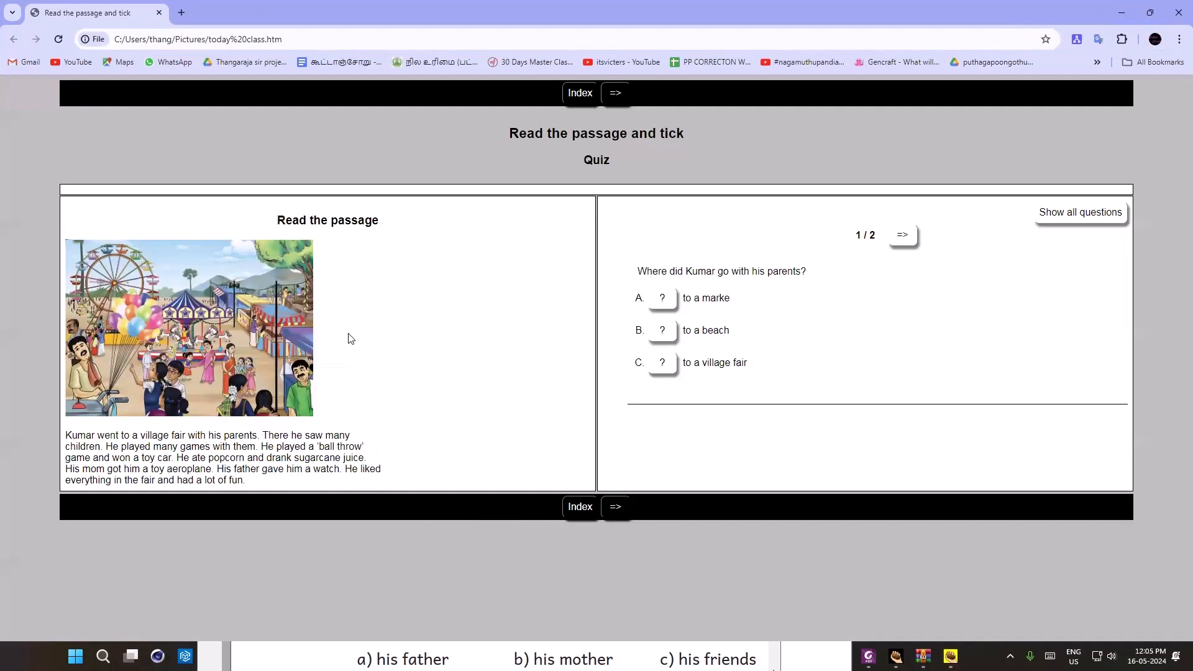
- Close the browser preview, reopen the reading text and delete the village fair image code above the passage
click(1179, 13)
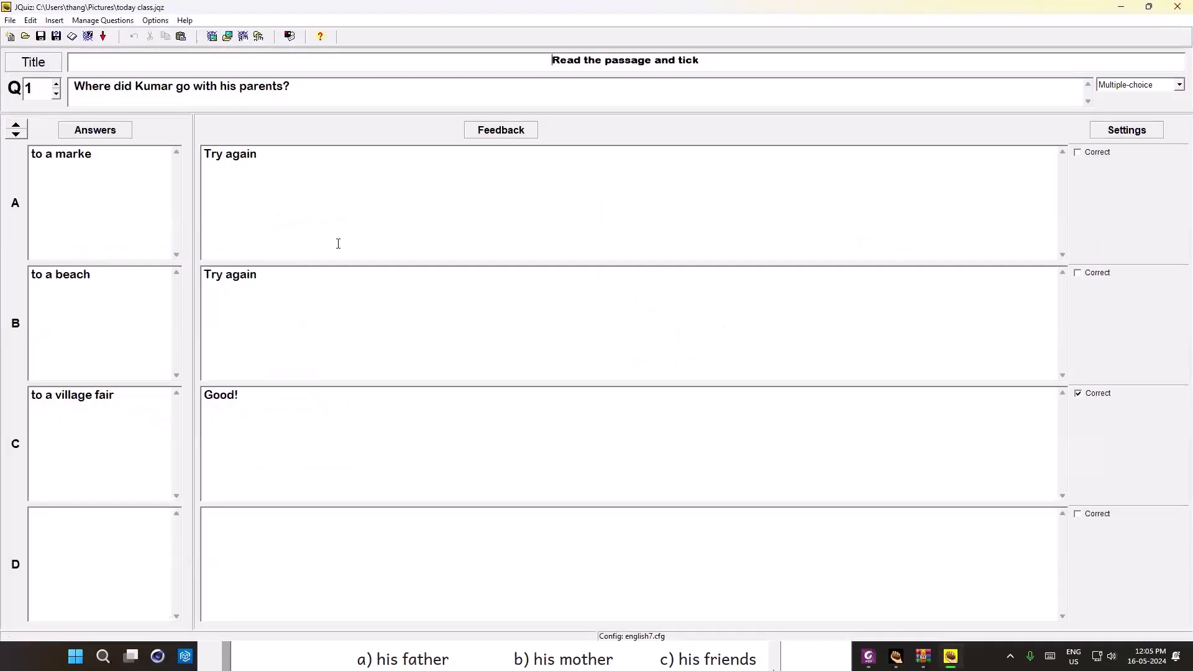
click(71, 36)
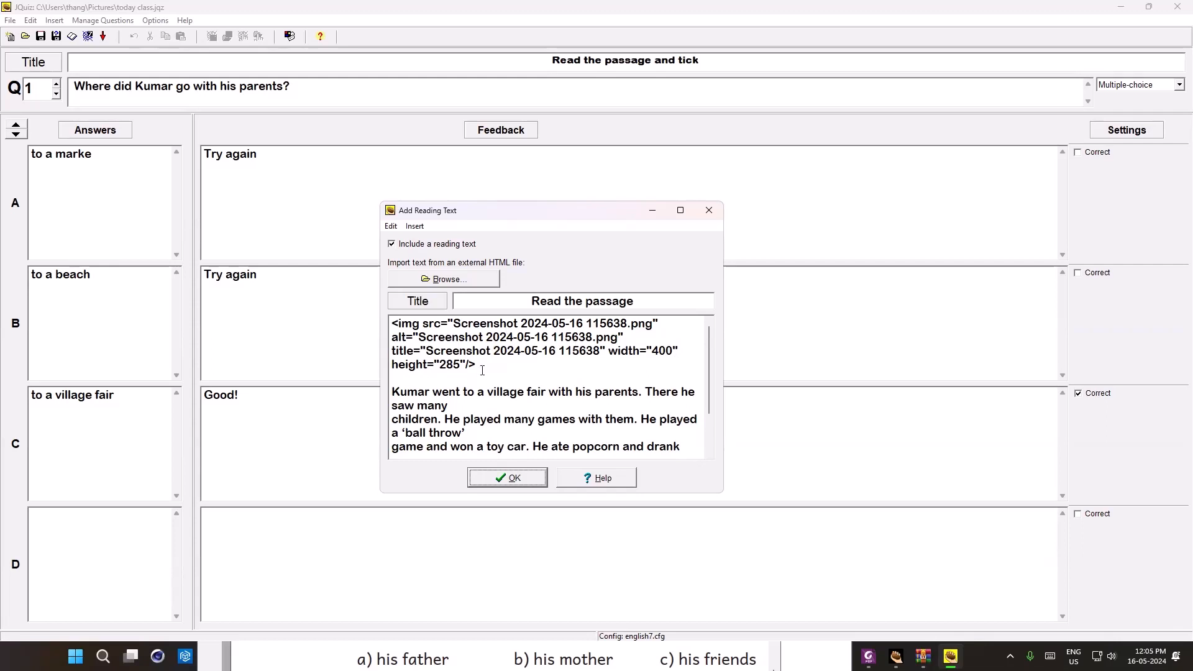
drag(482, 368, 384, 321)
key(Delete)
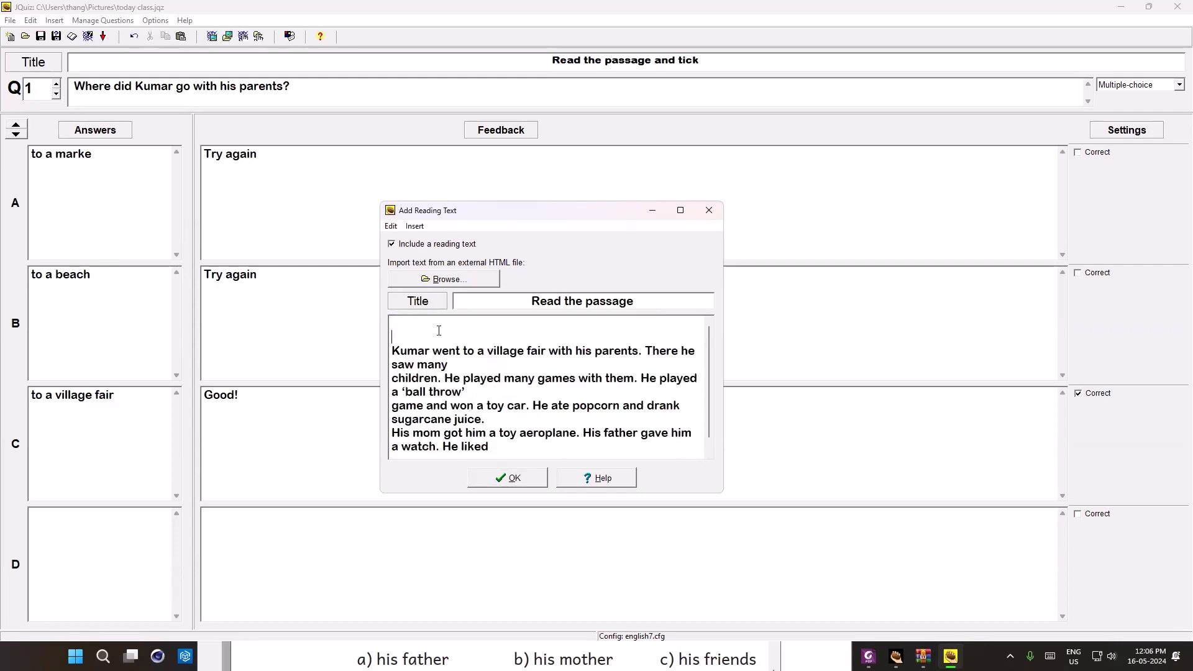
- Load the local picture Screenshot 2024-05-16 115638.png again for insertion above the passage in the reading text
click(414, 226)
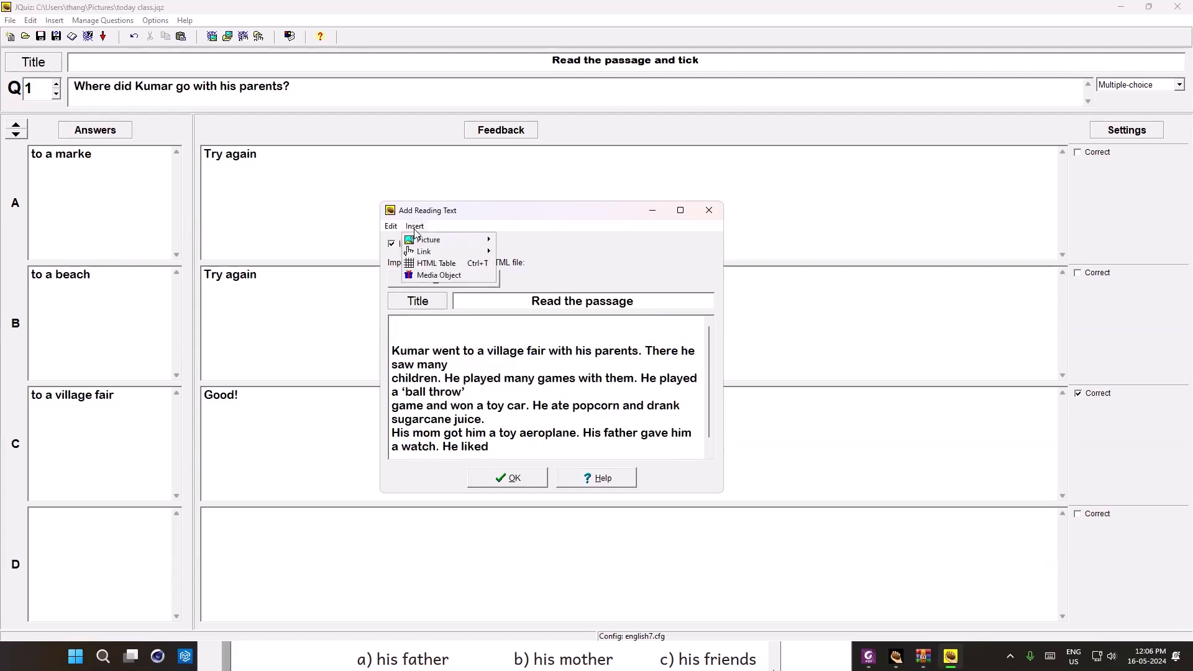
mouse_move(422, 241)
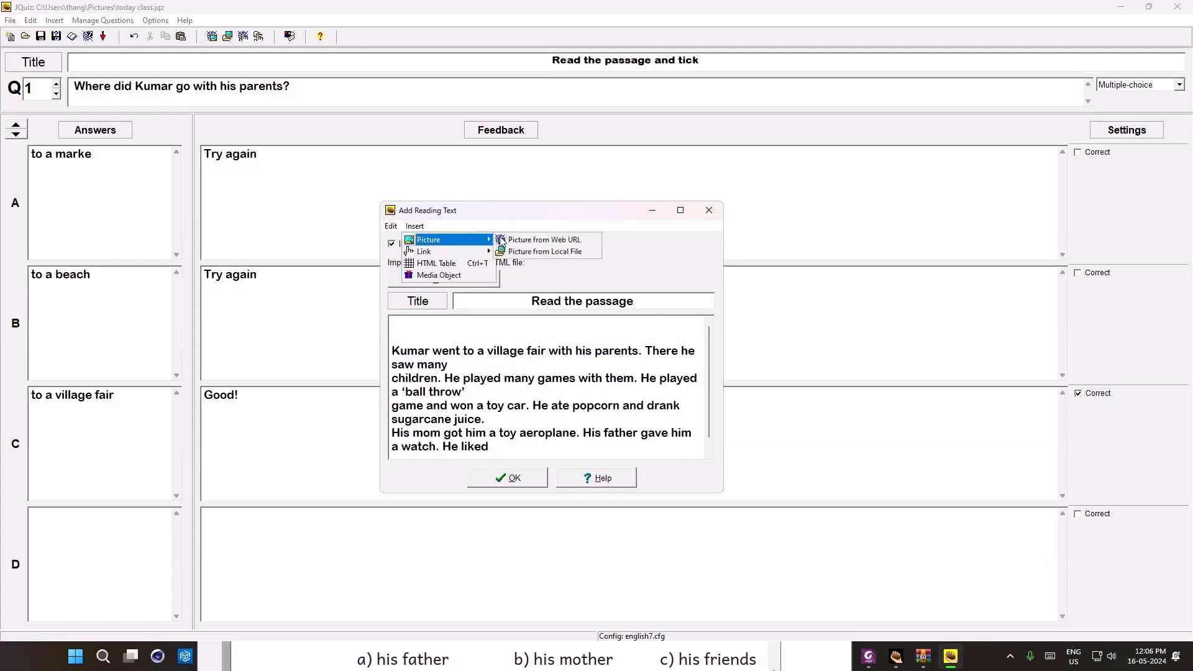
click(524, 258)
click(540, 258)
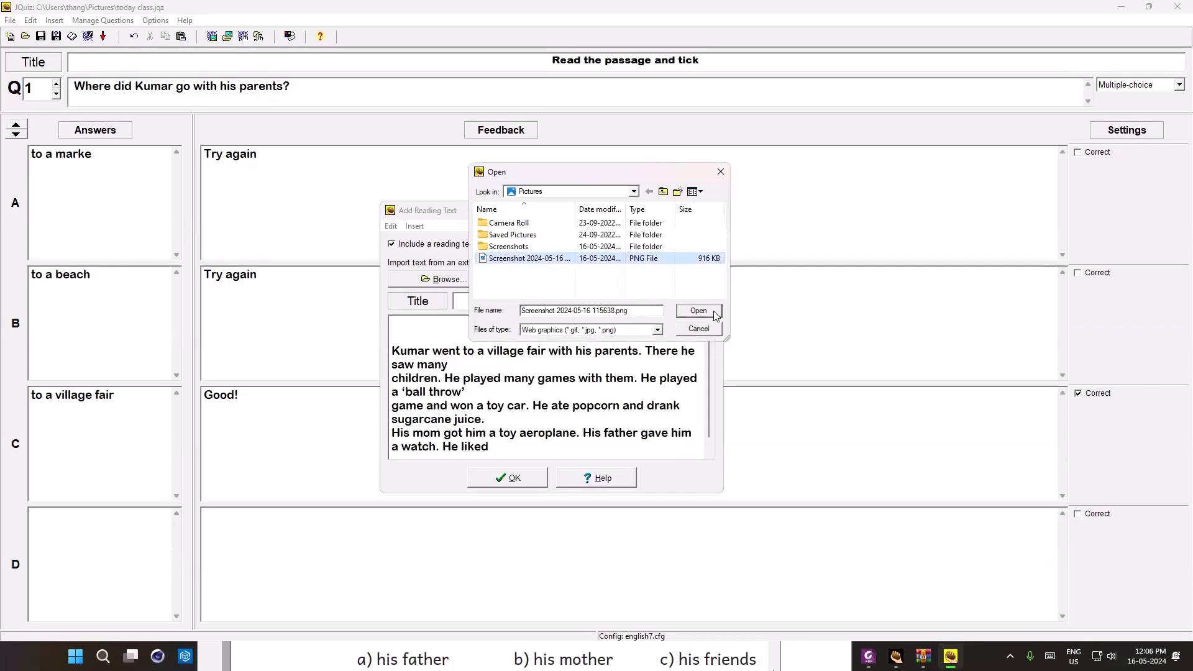
click(698, 311)
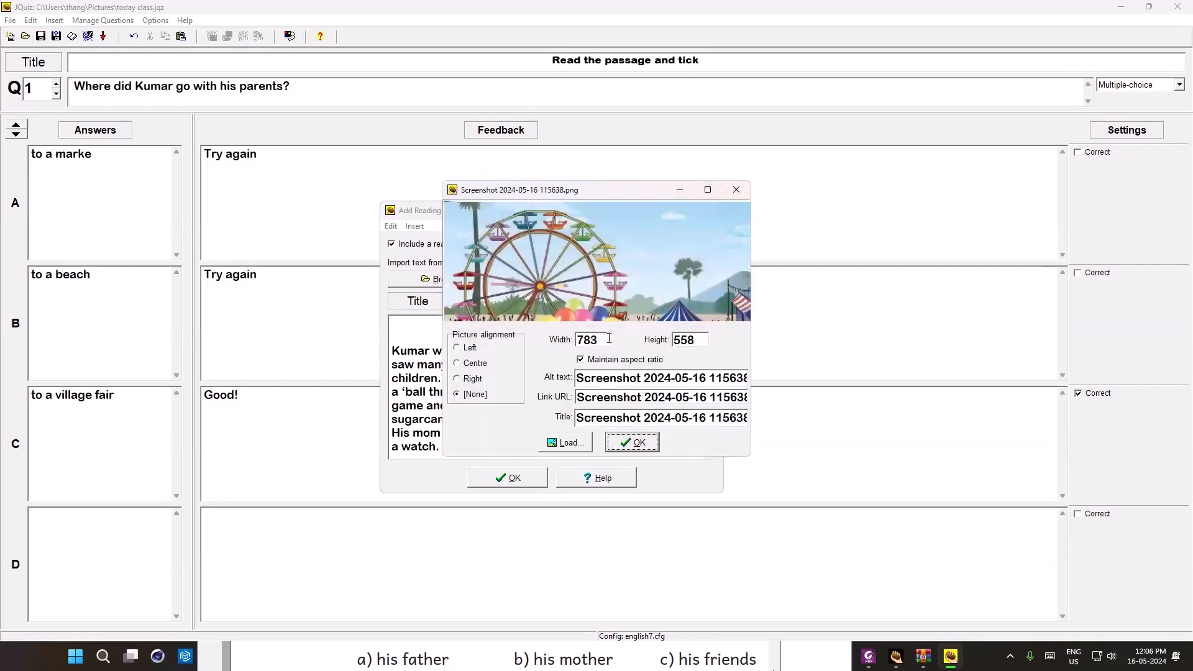
- Set the picture's width to 400 and its alignment to Centre, insert it and accept the reading text
drag(607, 340, 487, 349)
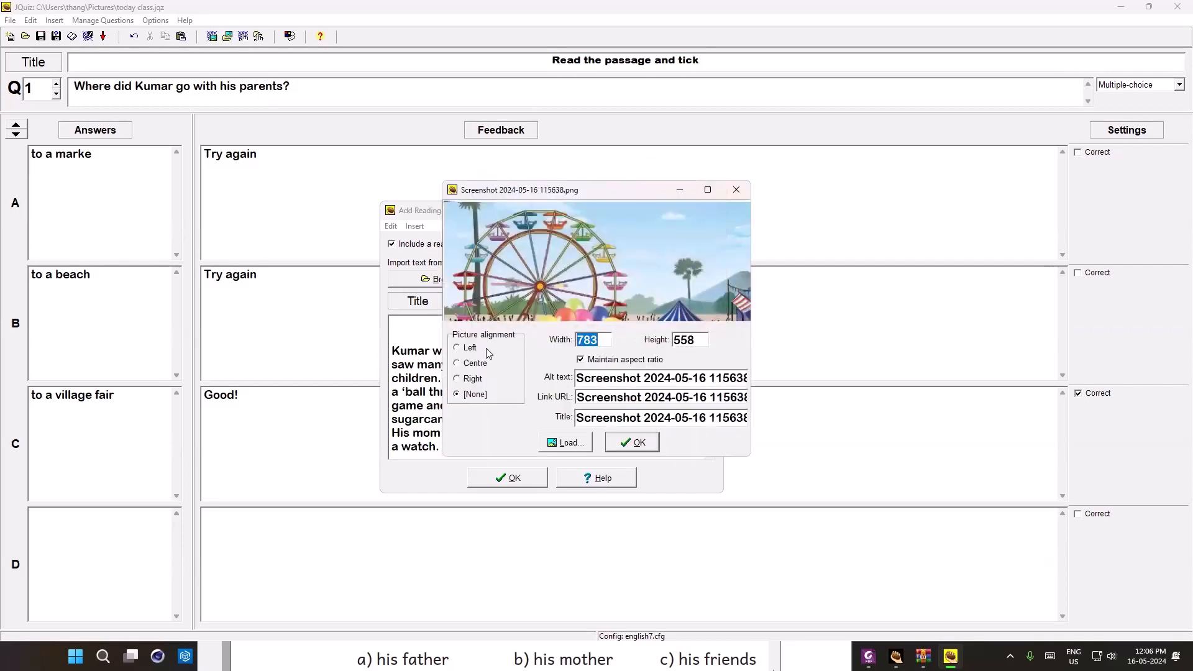
text(400)
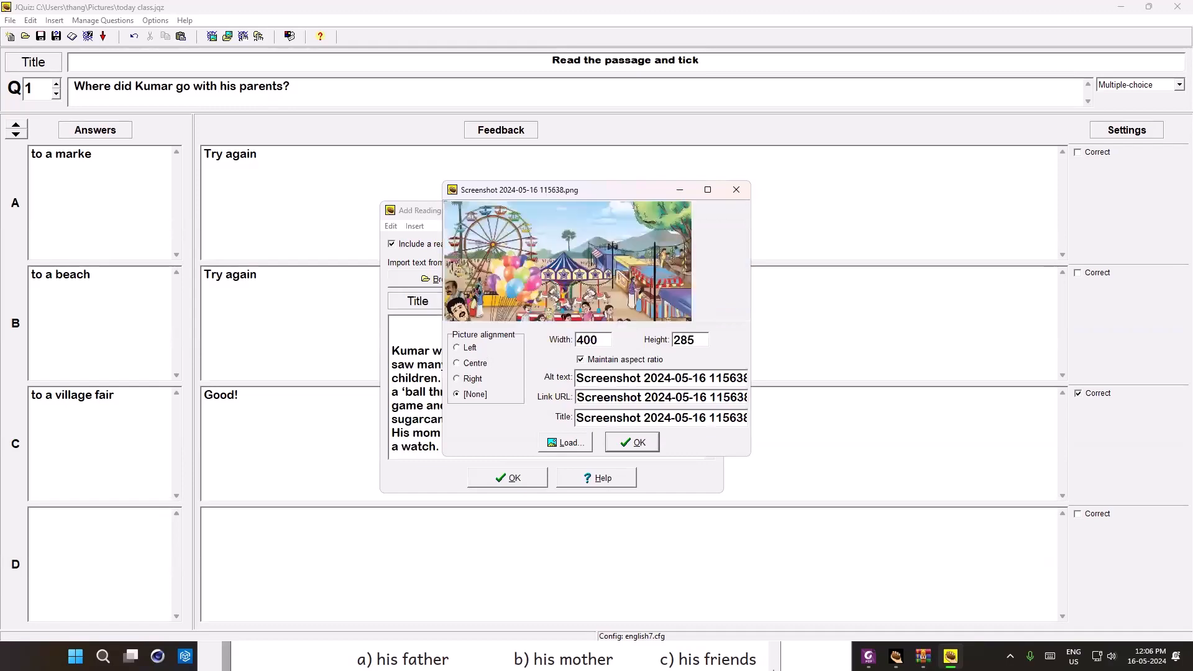
click(461, 365)
click(632, 443)
click(515, 477)
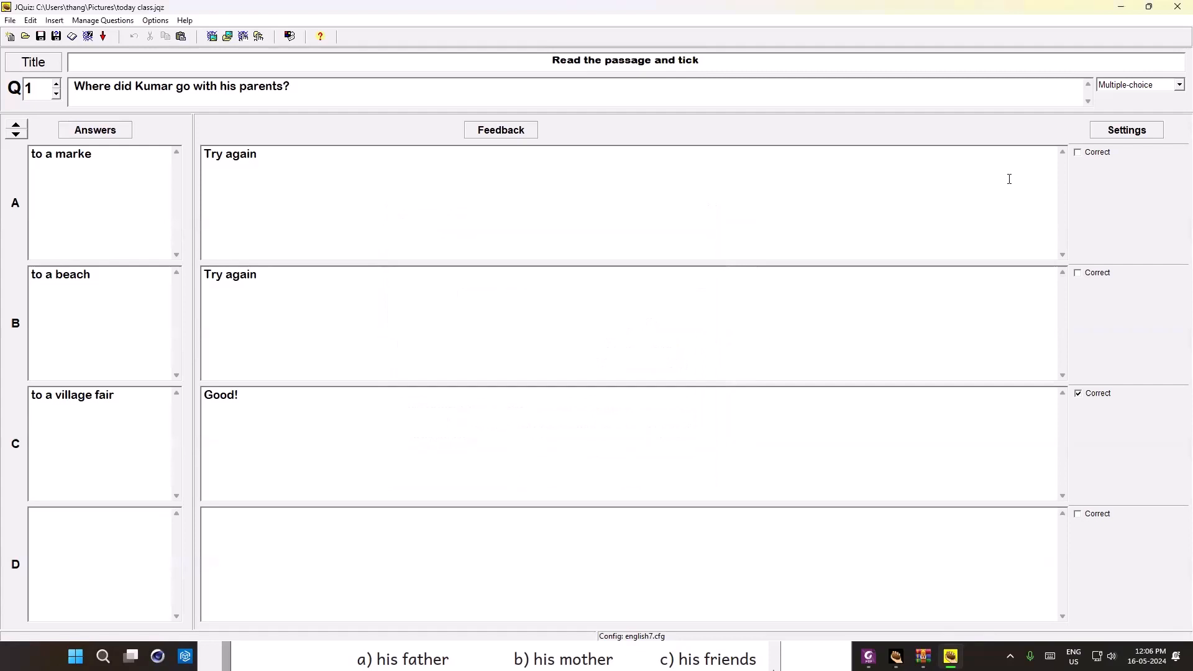
- Export the quiz over today class.htm in the Pictures folder, keeping the space in its name, and view it in the browser
click(87, 36)
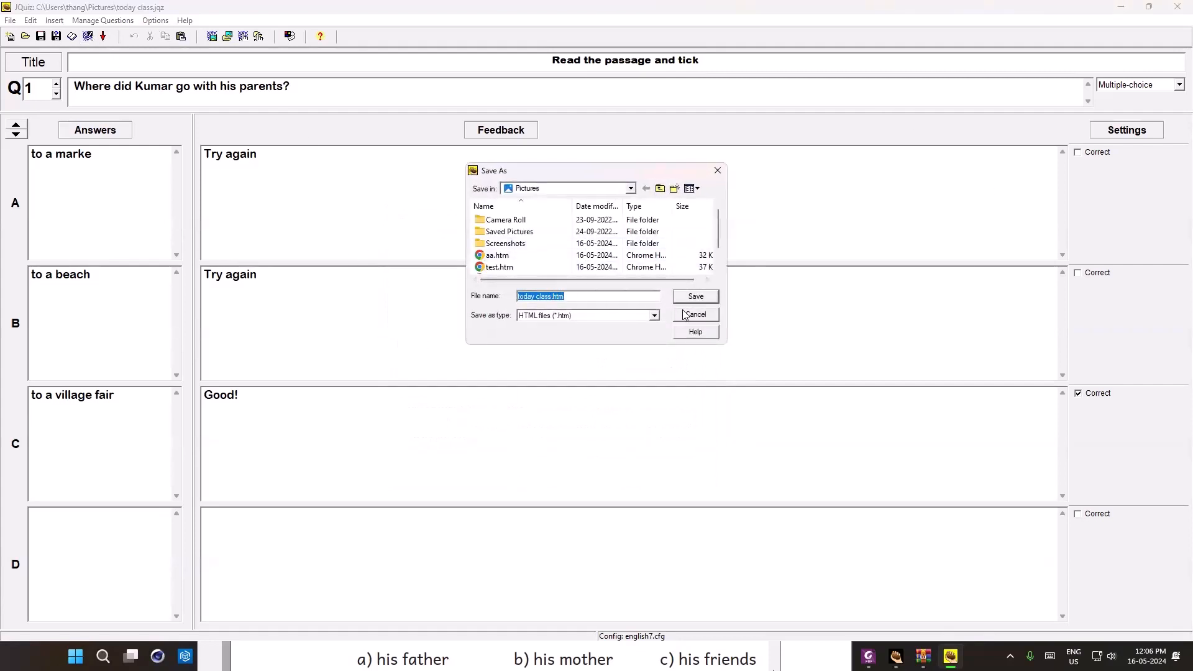
click(699, 298)
click(634, 331)
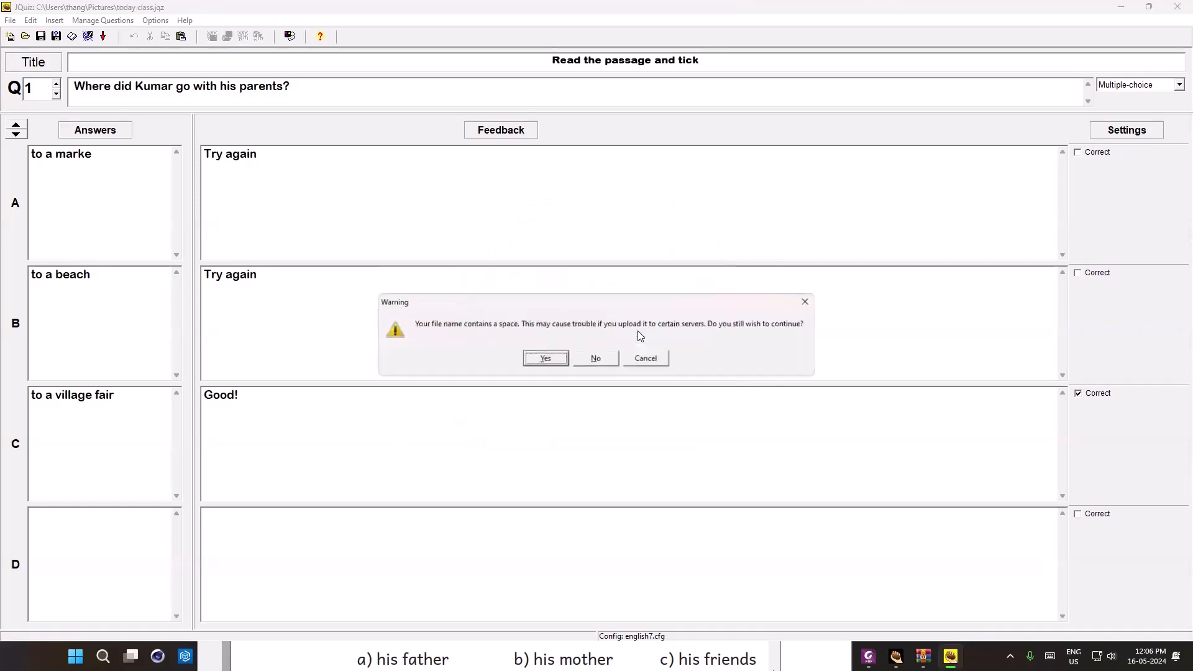
click(557, 354)
click(603, 332)
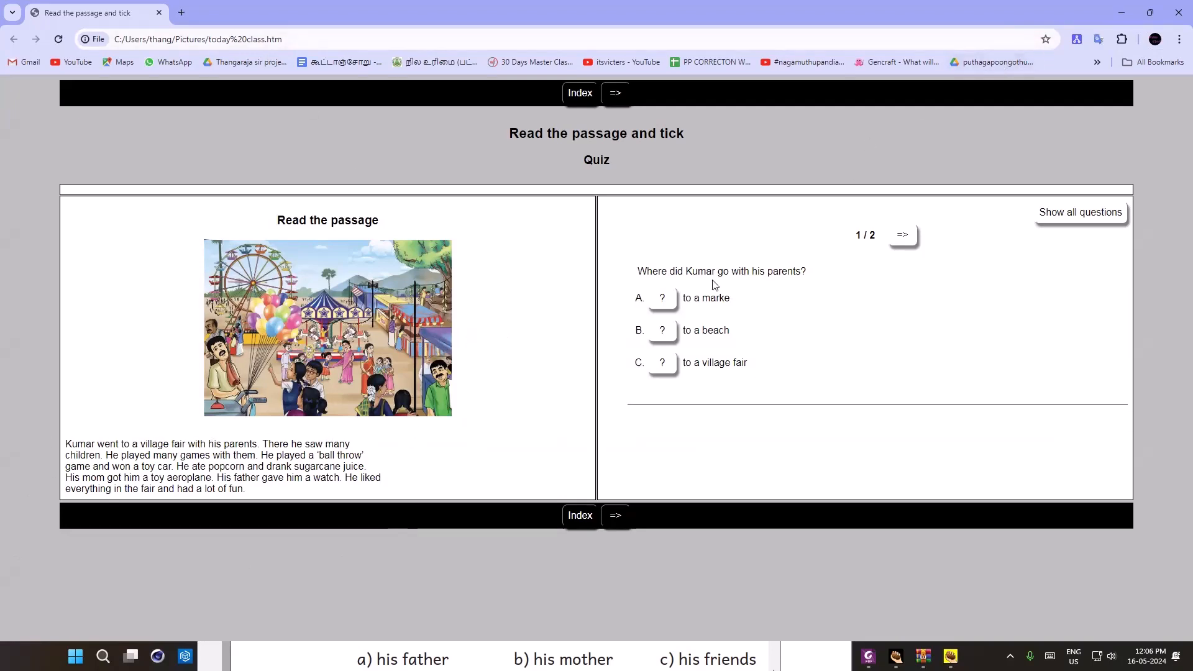
- Close the browser preview, reopen the reading text and delete the typed passage below the image code
click(1176, 13)
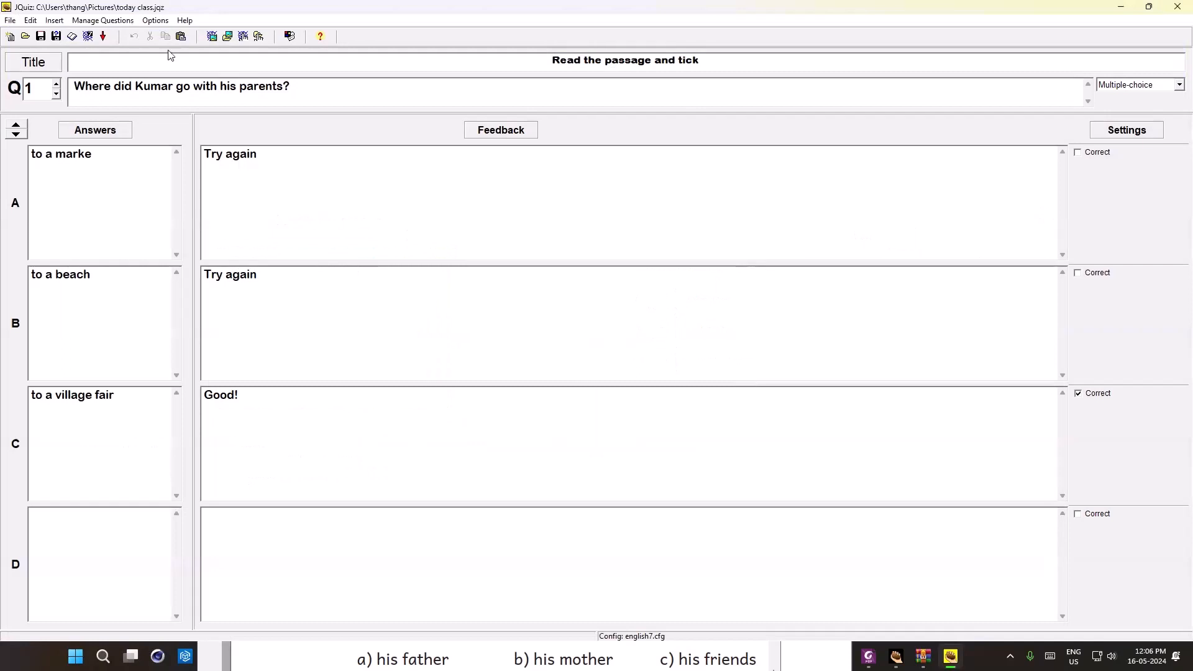
click(72, 36)
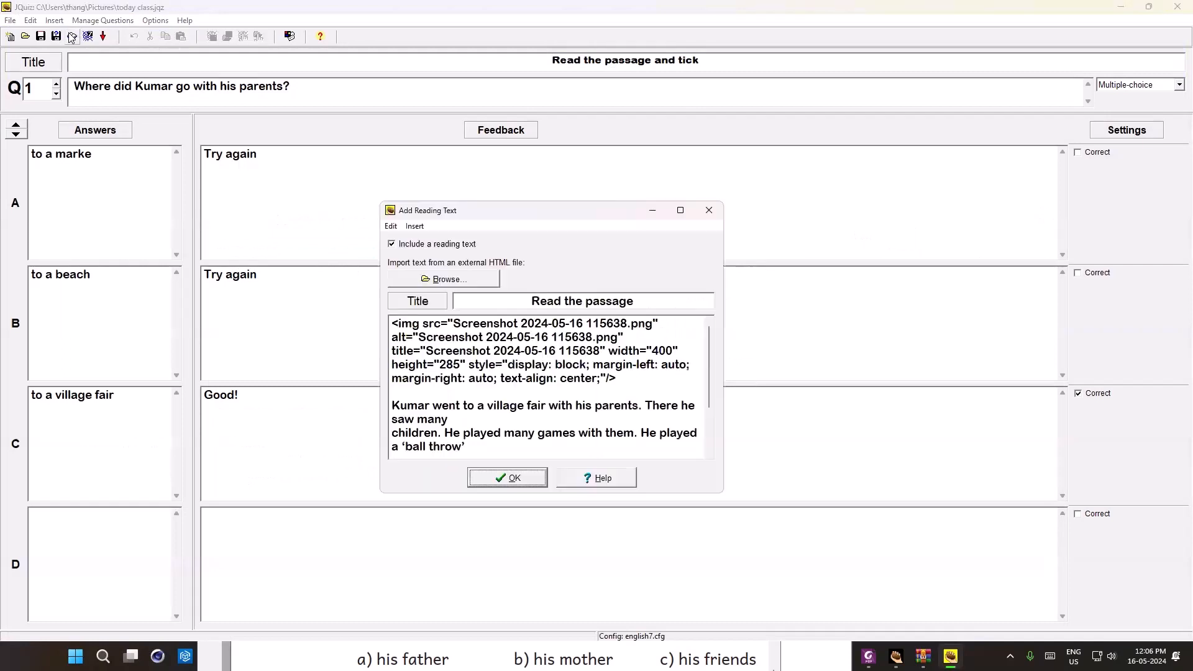
click(393, 403)
drag(393, 403, 618, 512)
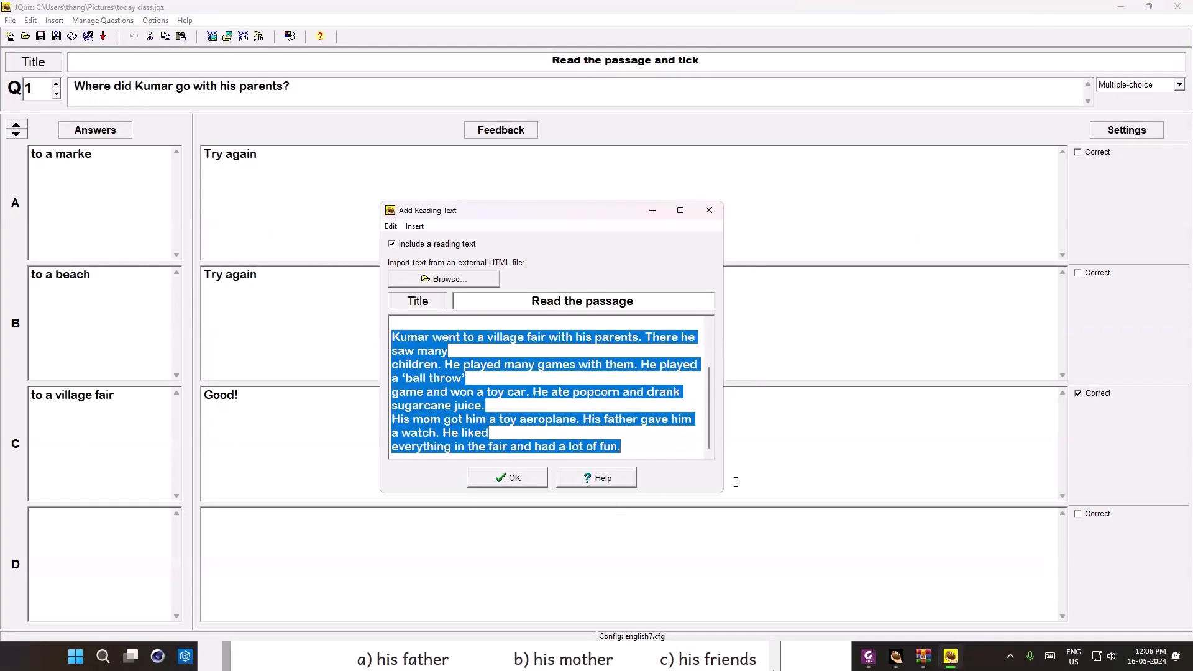
key(Delete)
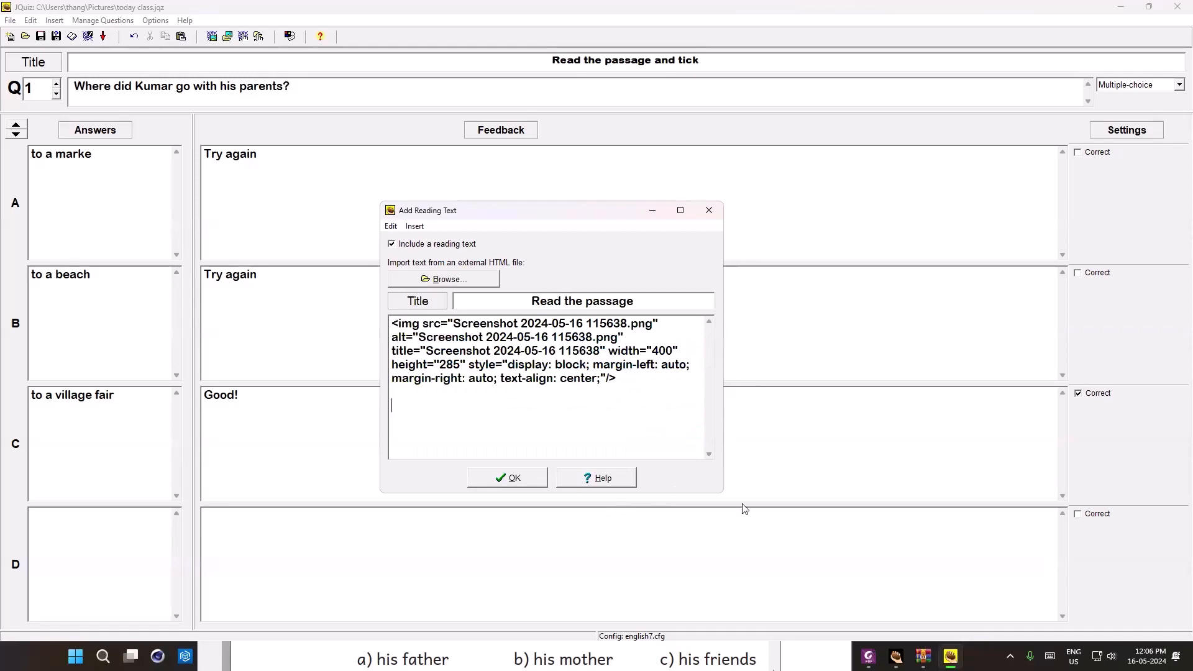
- Switch to the workbook PDF in Foxit PhantomPDF, maximize it and capture the pink passage box with Snipping Tool
click(869, 656)
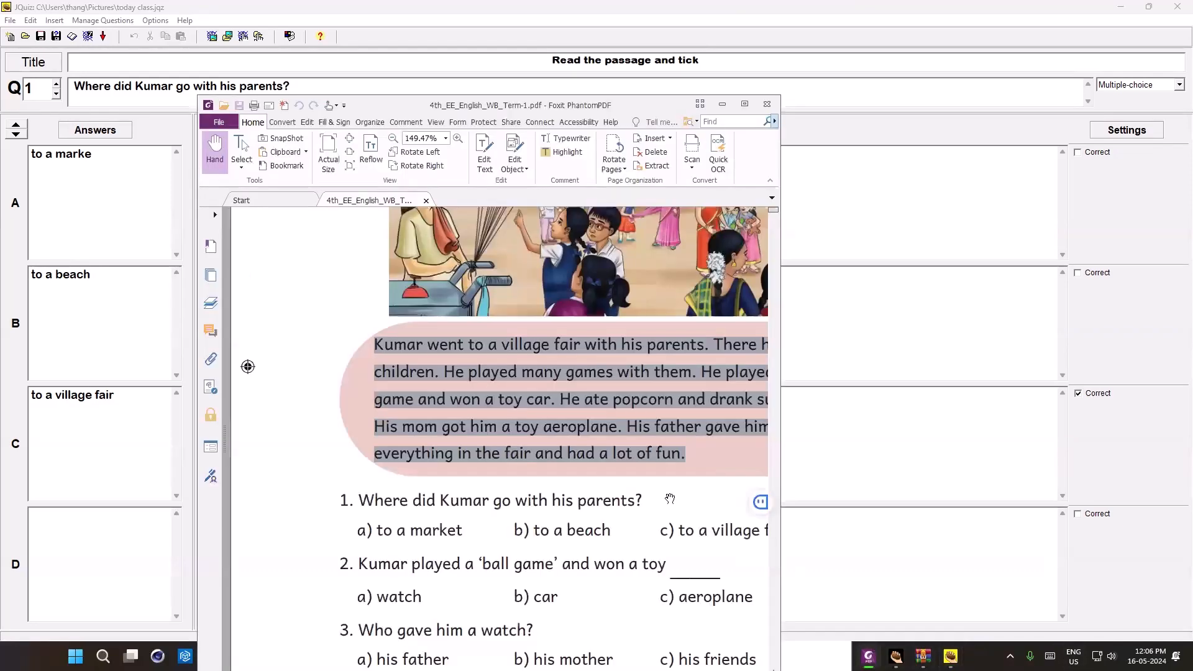
click(745, 104)
click(795, 499)
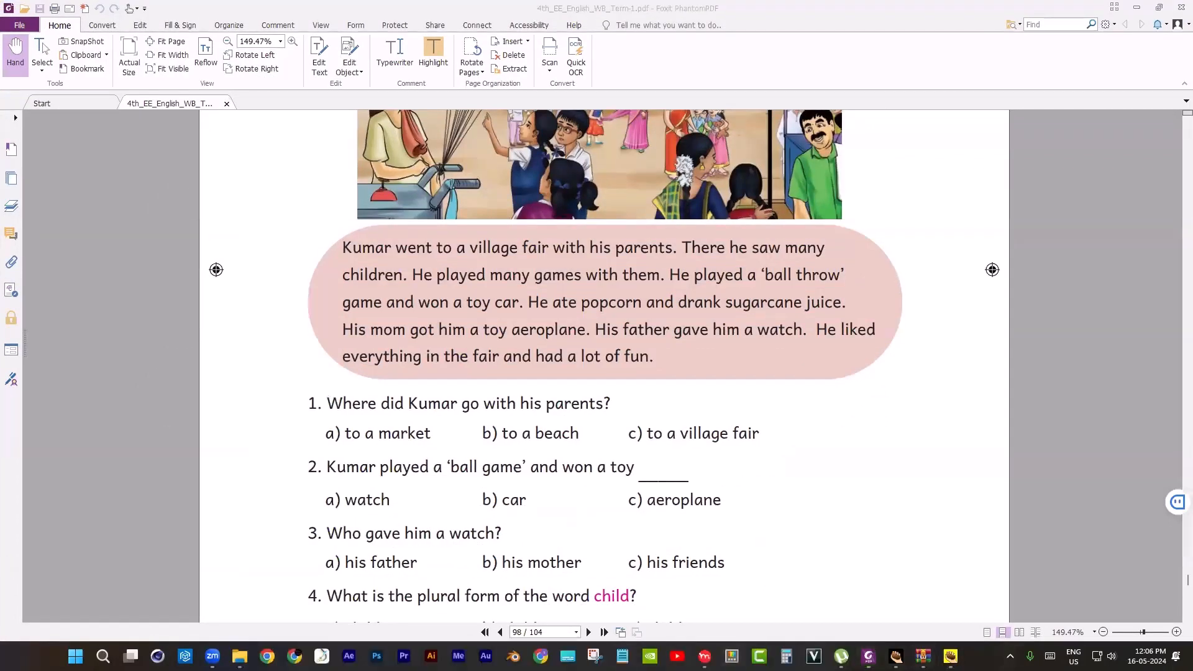
click(595, 656)
click(144, 110)
drag(269, 221, 933, 380)
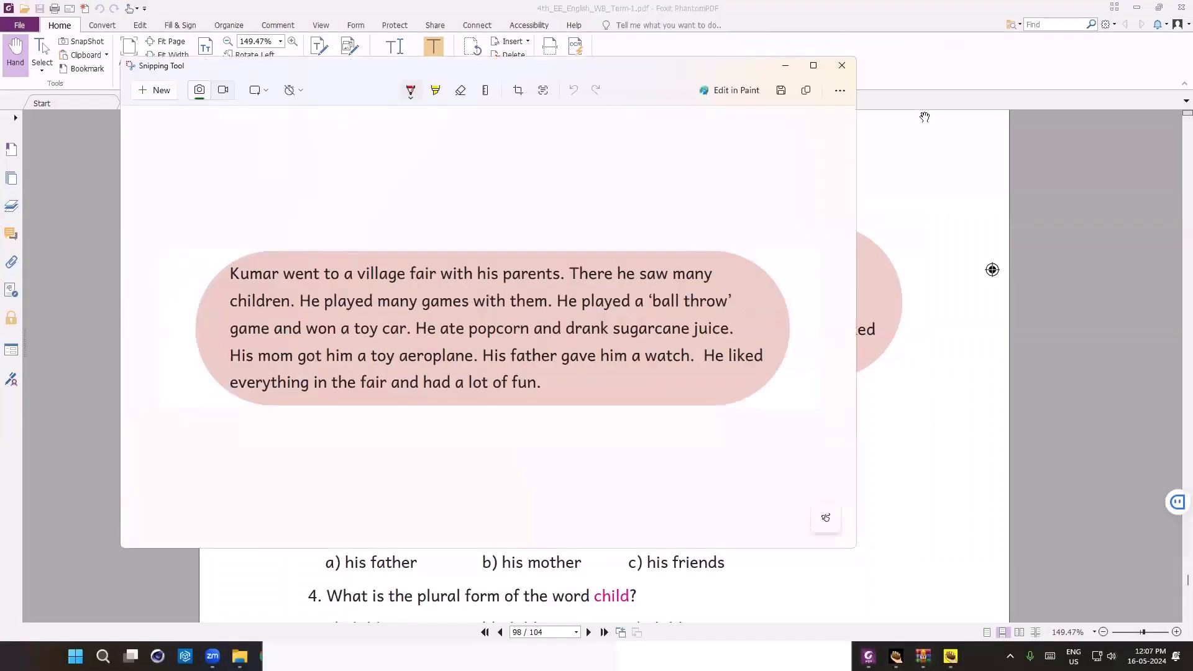
- Save the passage snip as Screenshot 2024-05-16 120705.png in the Pictures folder and minimize Snipping Tool
click(782, 91)
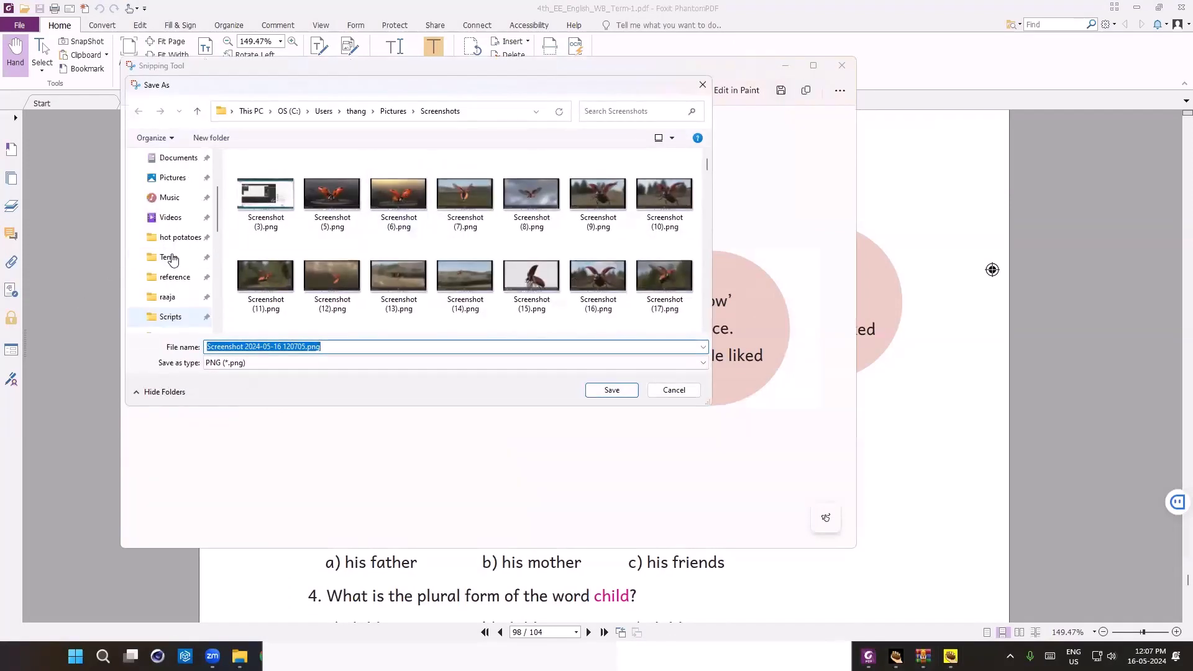
click(172, 180)
click(613, 390)
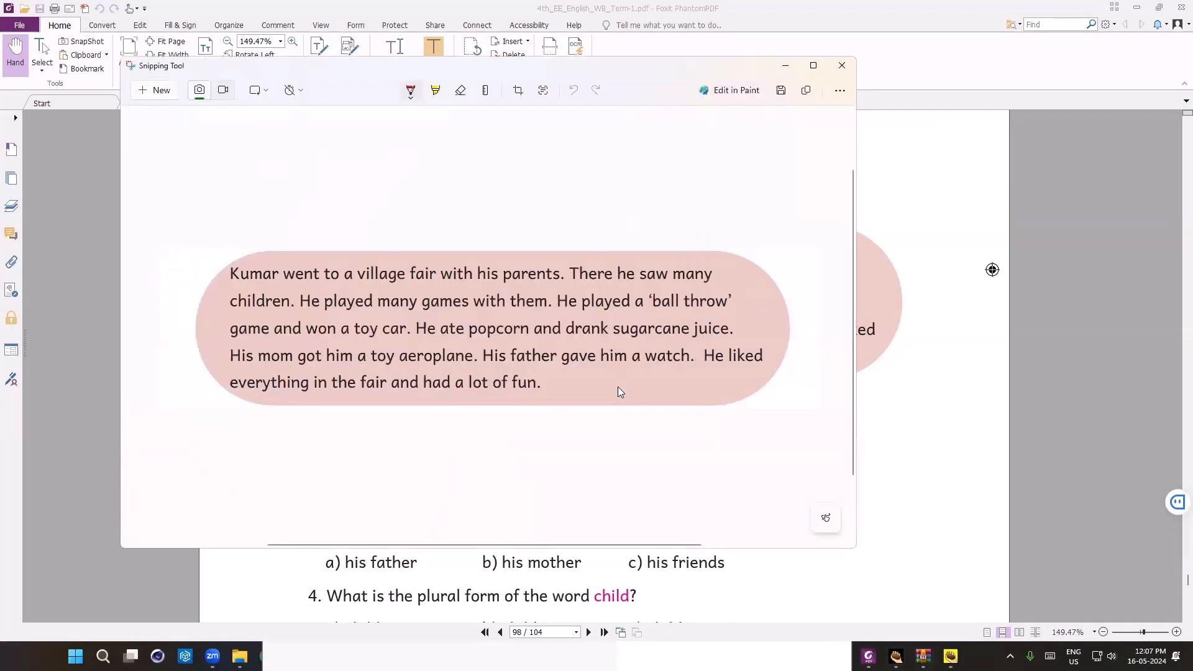
click(790, 67)
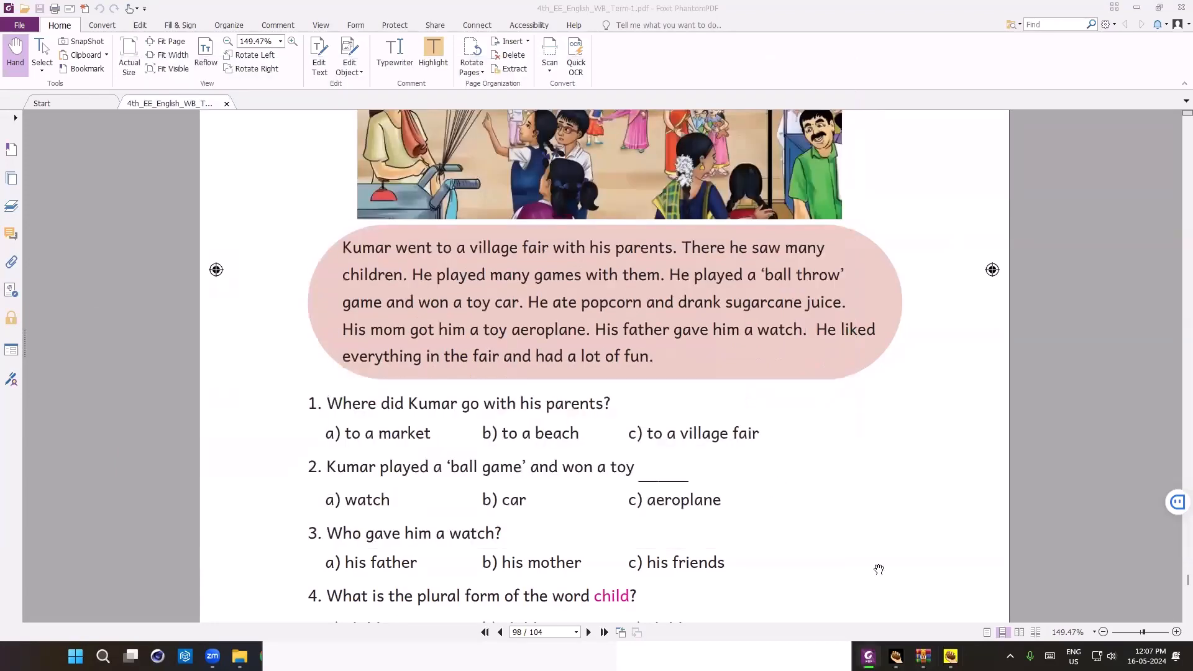
- Return to JQuiz and load the passage snip from the Pictures folder, with large icons shown, for insertion below the fair picture's code
click(951, 656)
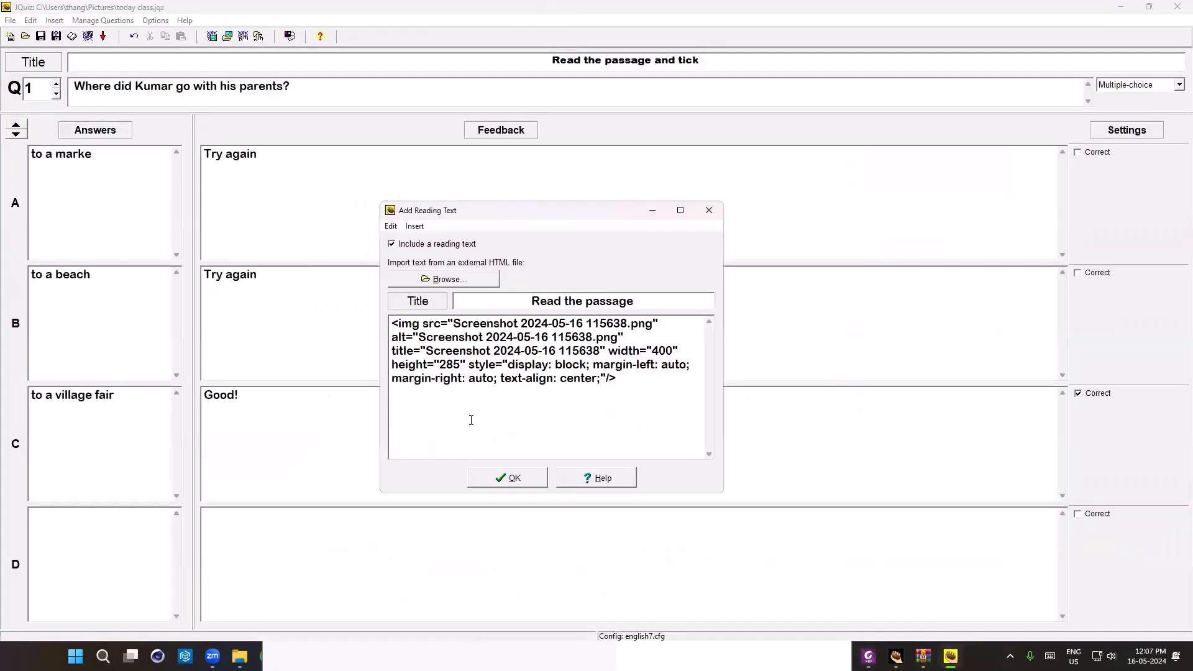
click(414, 226)
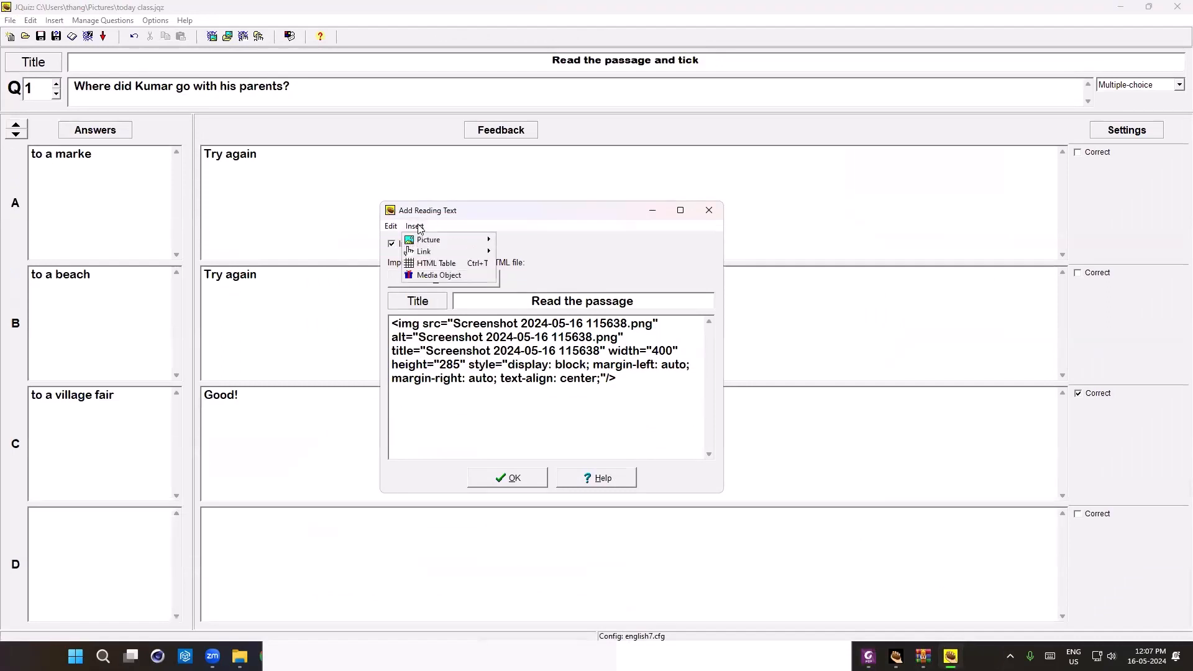
mouse_move(447, 240)
click(562, 251)
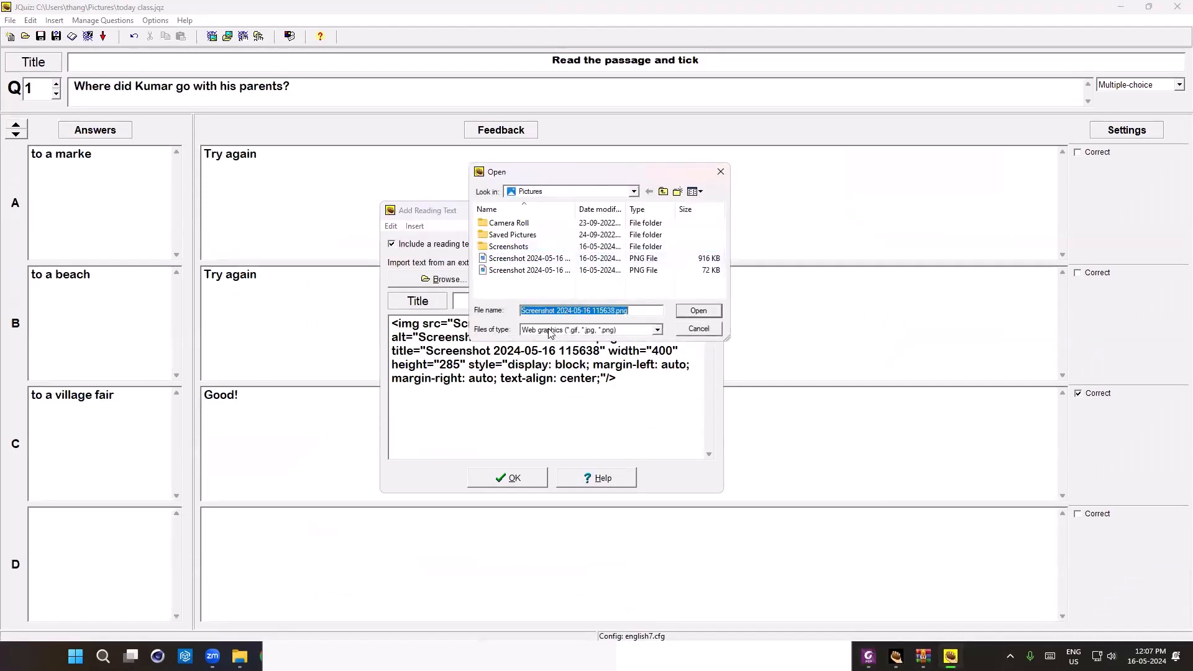
click(695, 192)
click(714, 222)
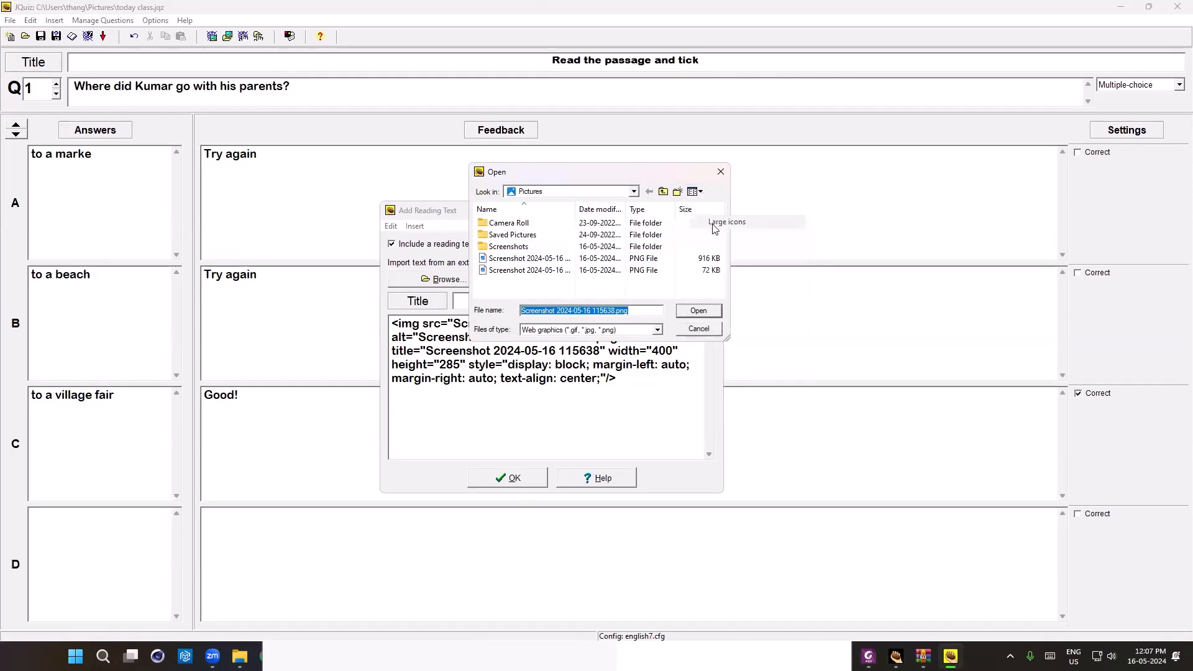
scroll(703, 271, down, 3)
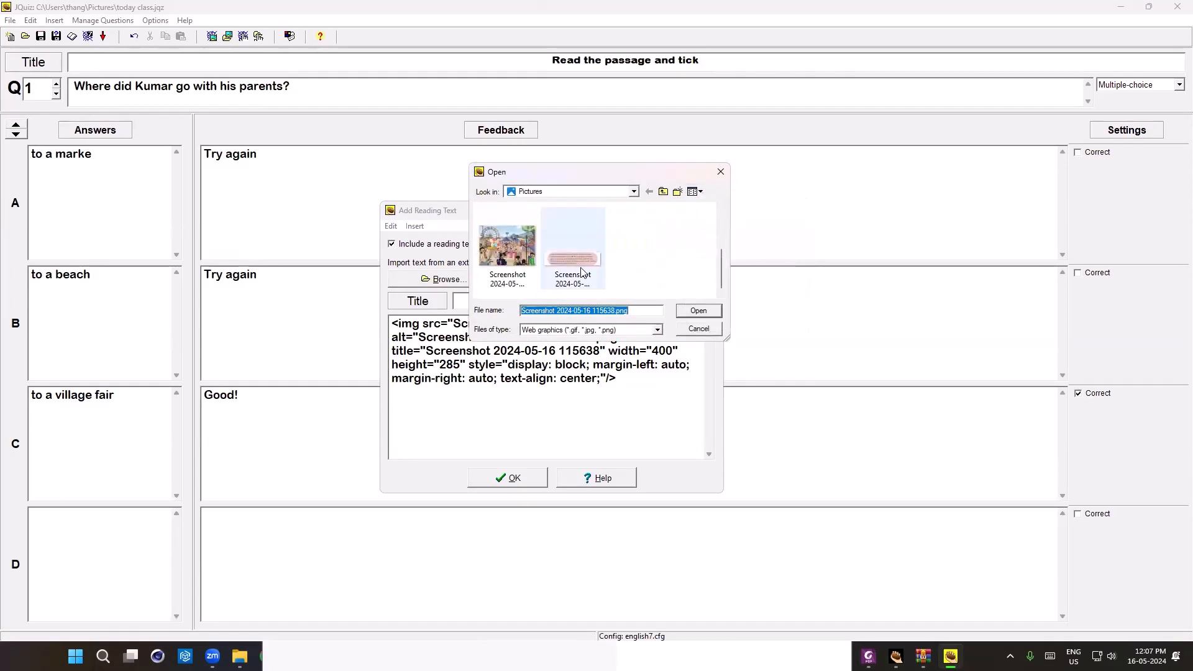
click(573, 251)
click(699, 311)
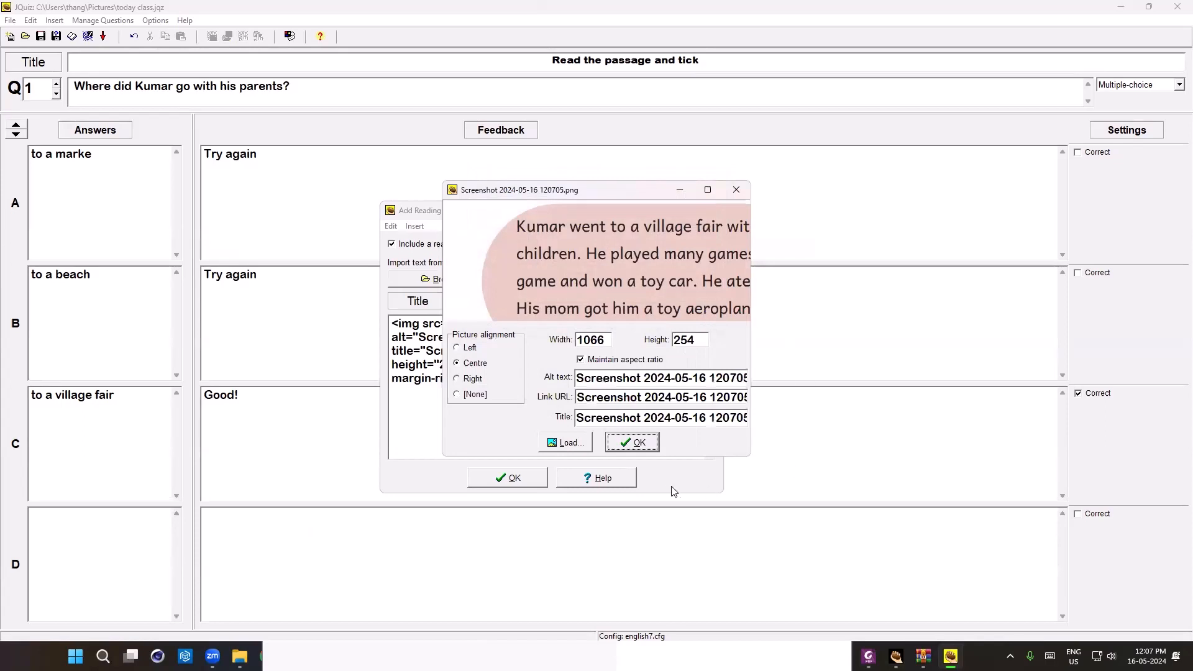
- Set the passage picture's width to 500 with its aspect ratio maintained, insert it centred and accept the reading text
click(611, 340)
drag(601, 341, 555, 345)
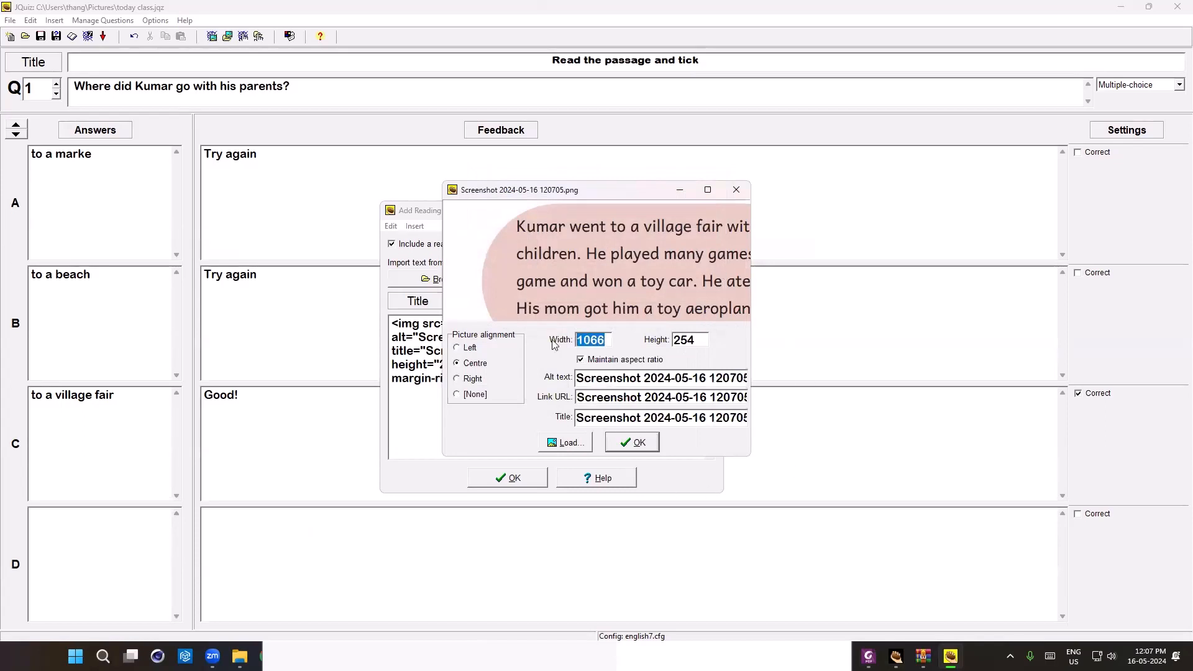
text(500)
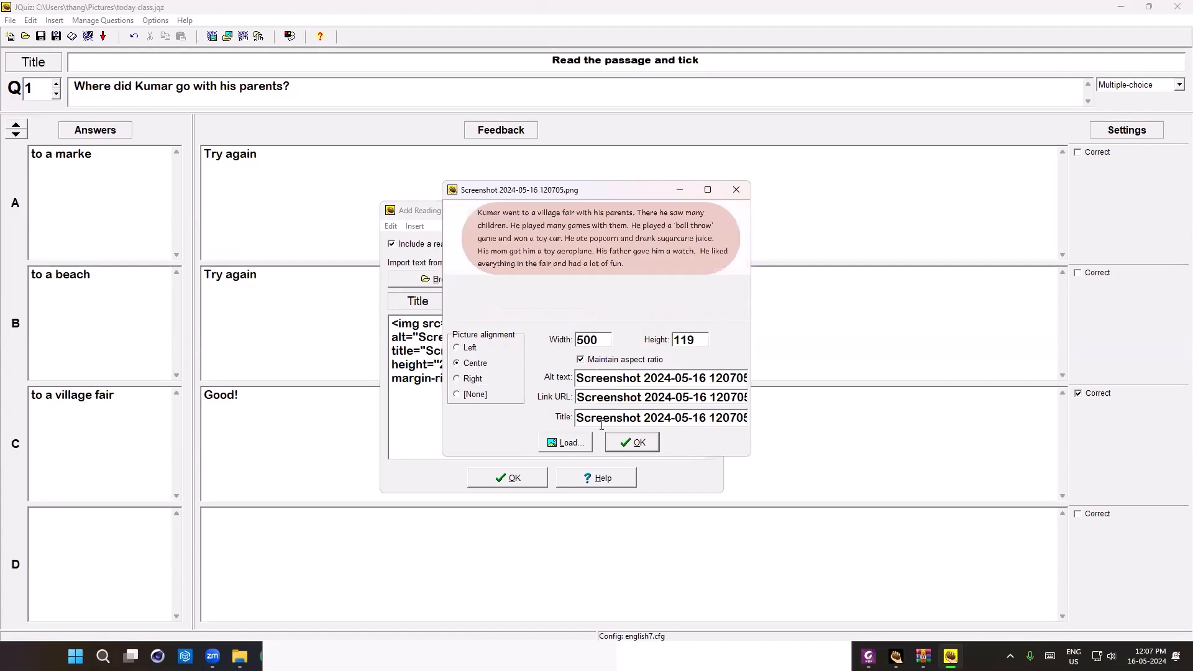
click(640, 448)
click(524, 485)
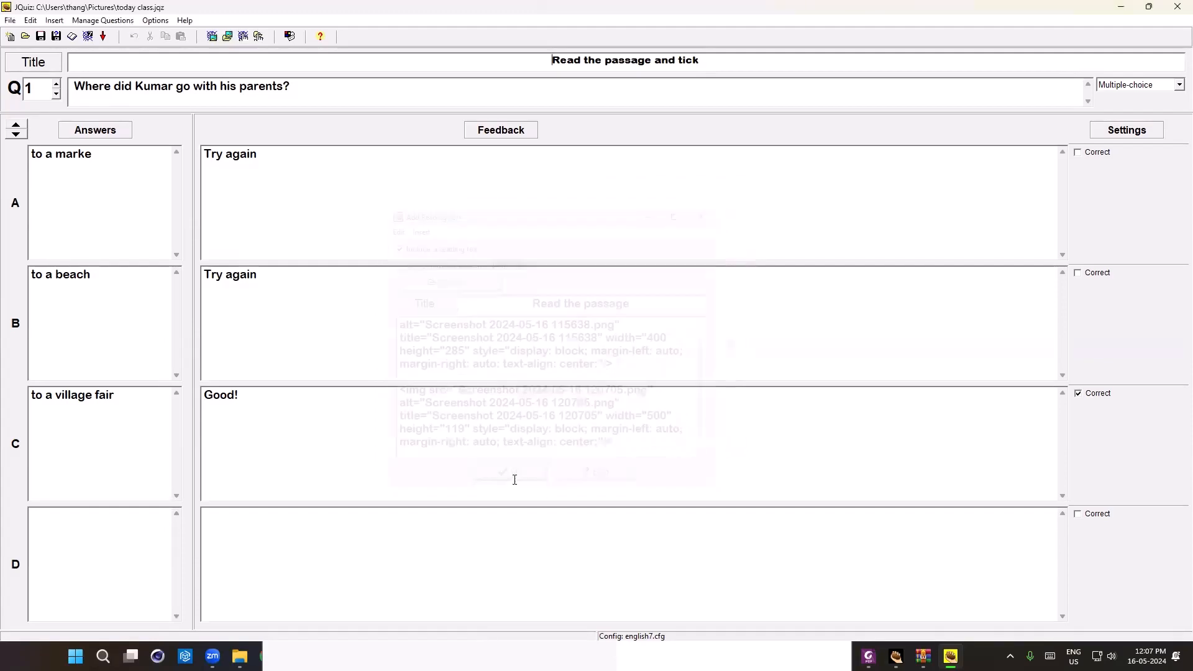
- Export the quiz as the web page today class.htm in Pictures, replacing the existing file and keeping the space in its name, and view it in the browser
click(88, 37)
click(700, 301)
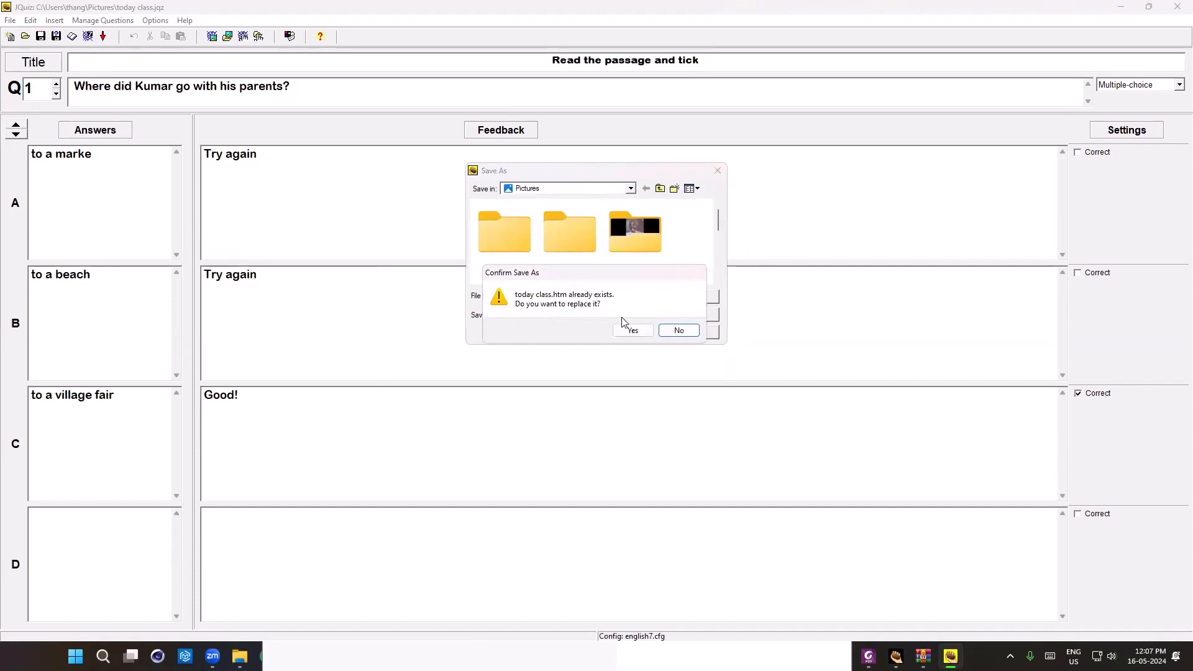
click(641, 334)
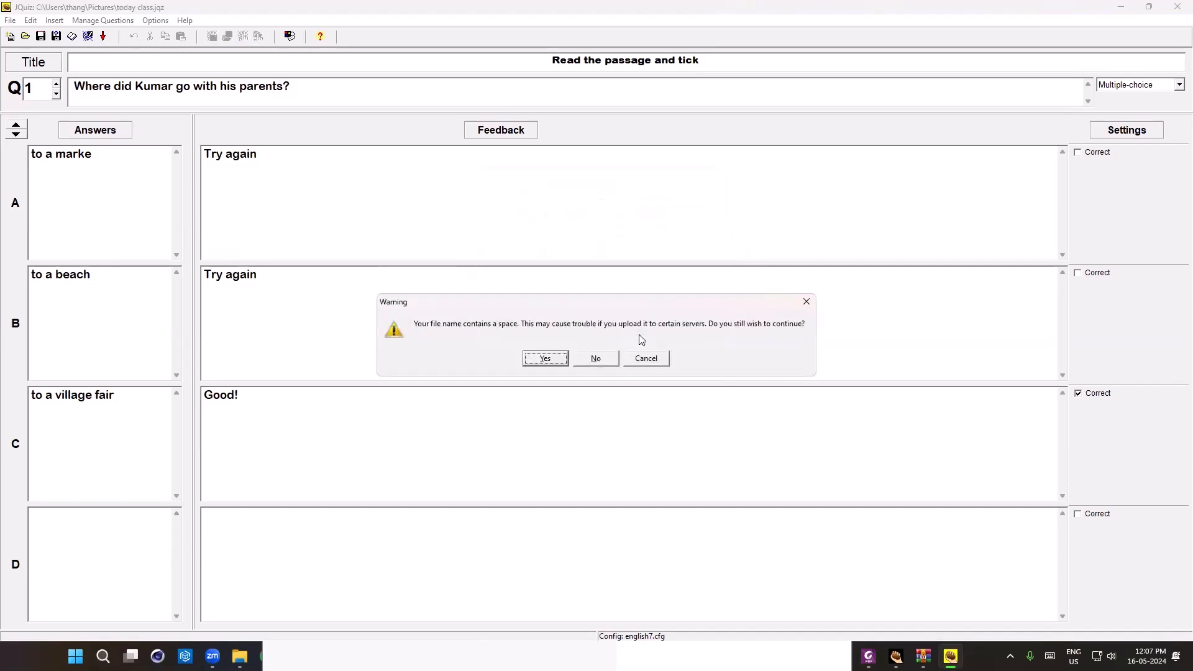
click(546, 358)
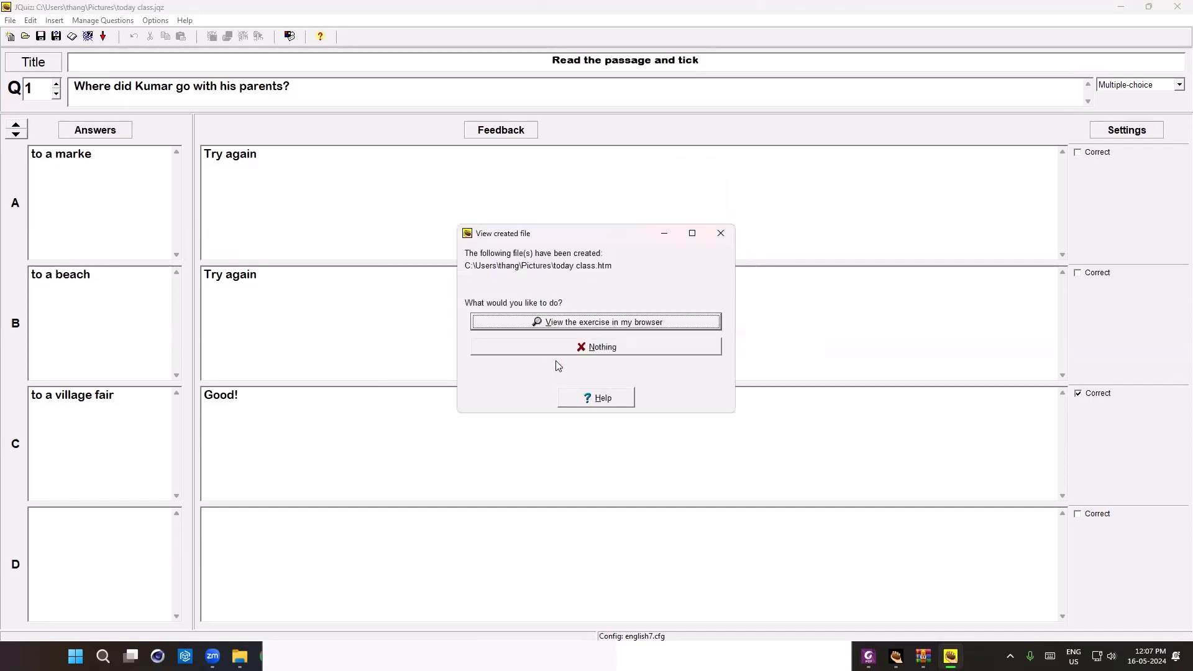
click(596, 328)
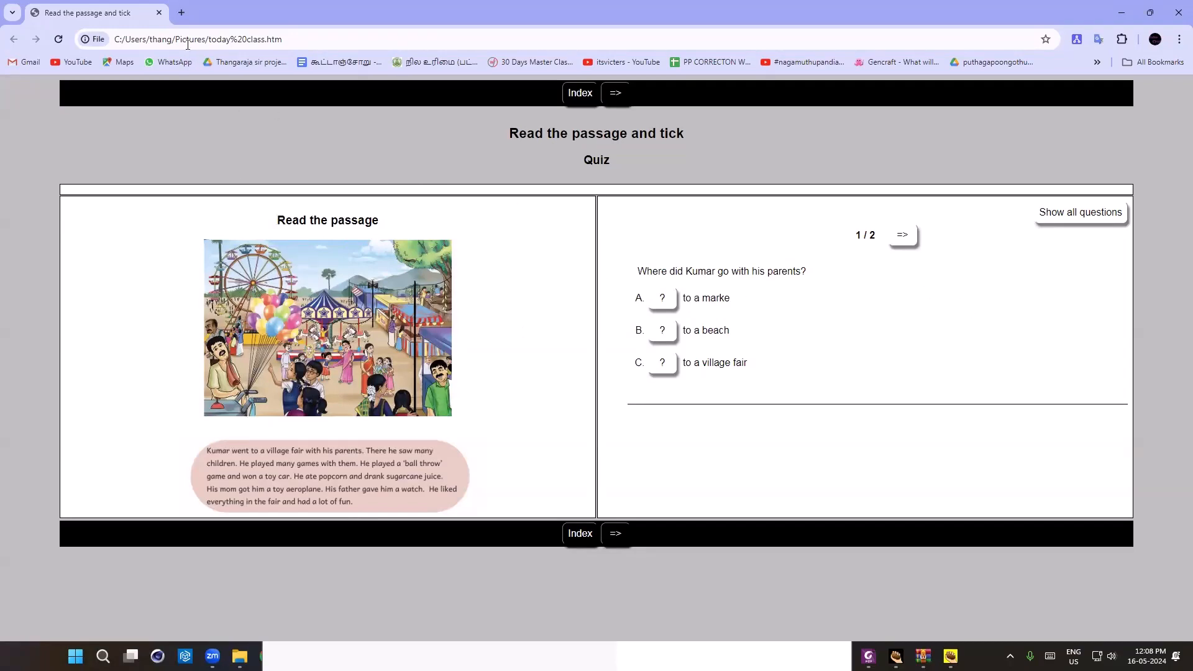
- Return to JQuiz and review the reading text's picture code and its insertion options
key(alt+Tab)
click(71, 37)
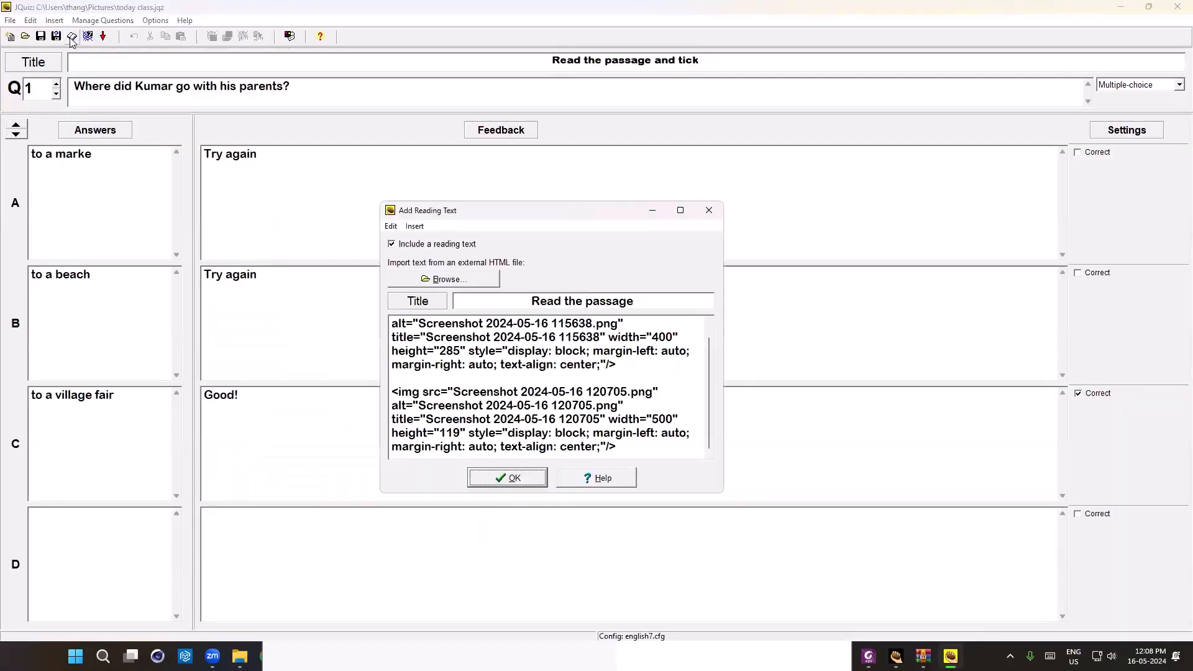
click(415, 226)
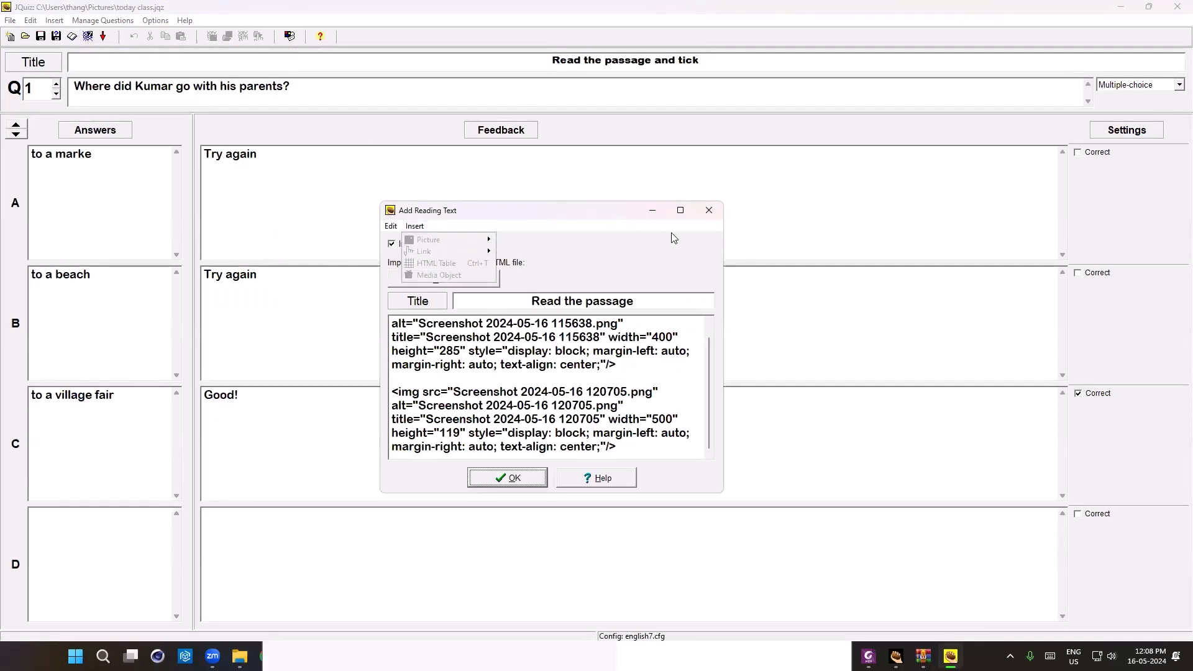
click(649, 208)
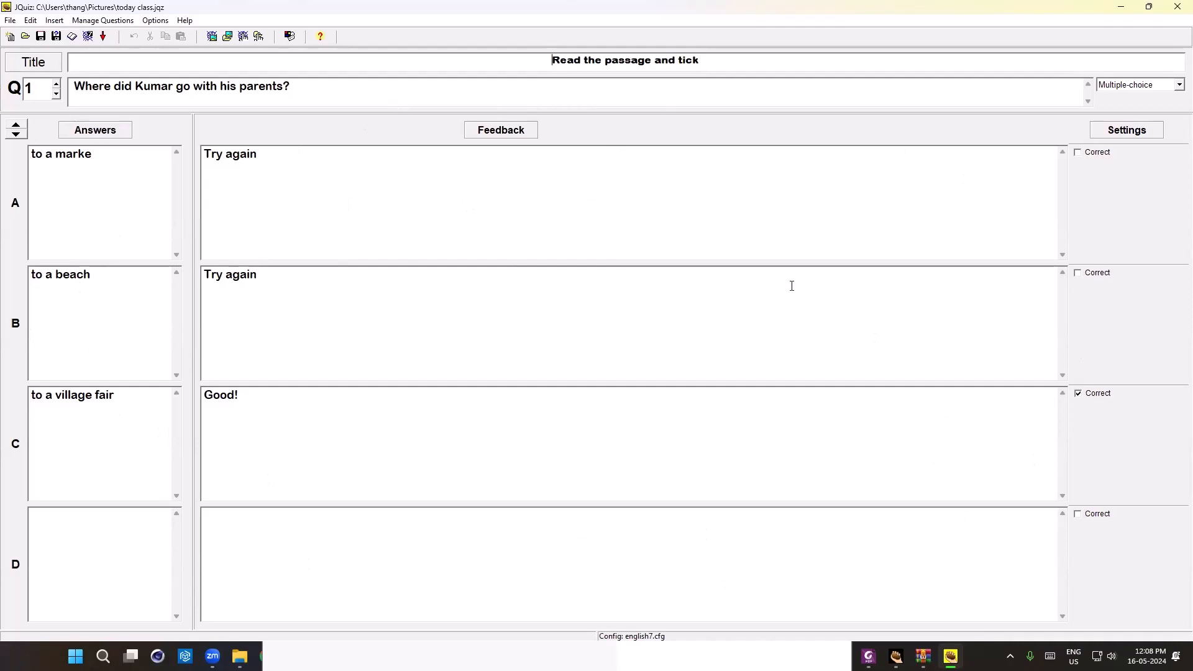
click(72, 38)
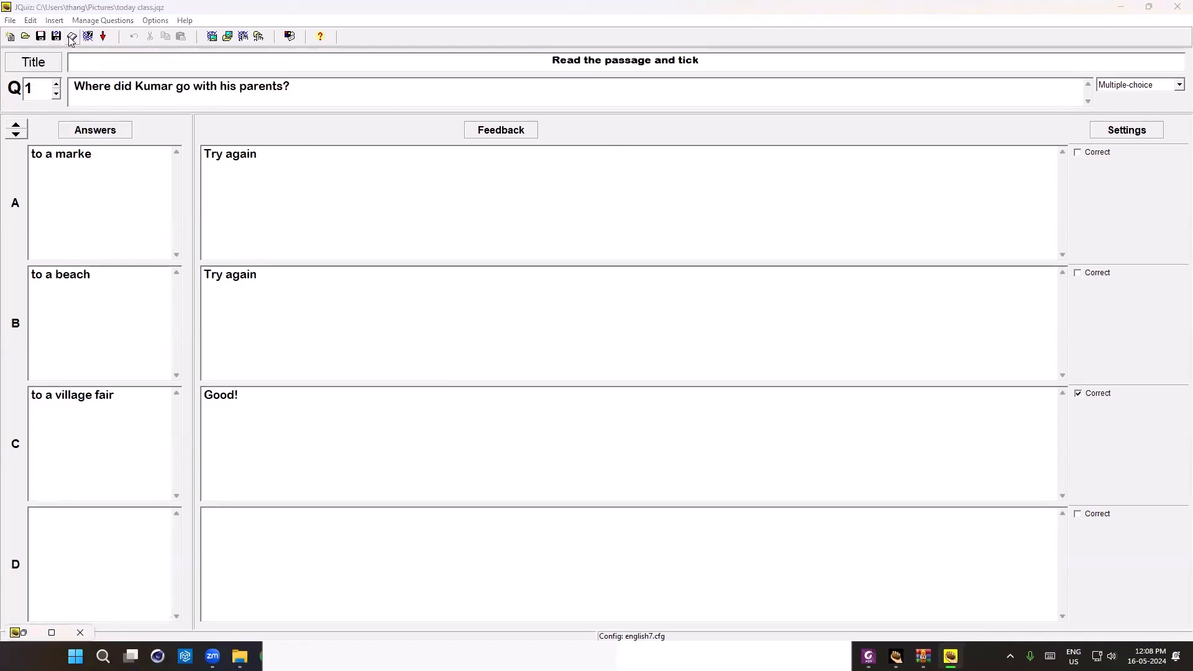
click(951, 656)
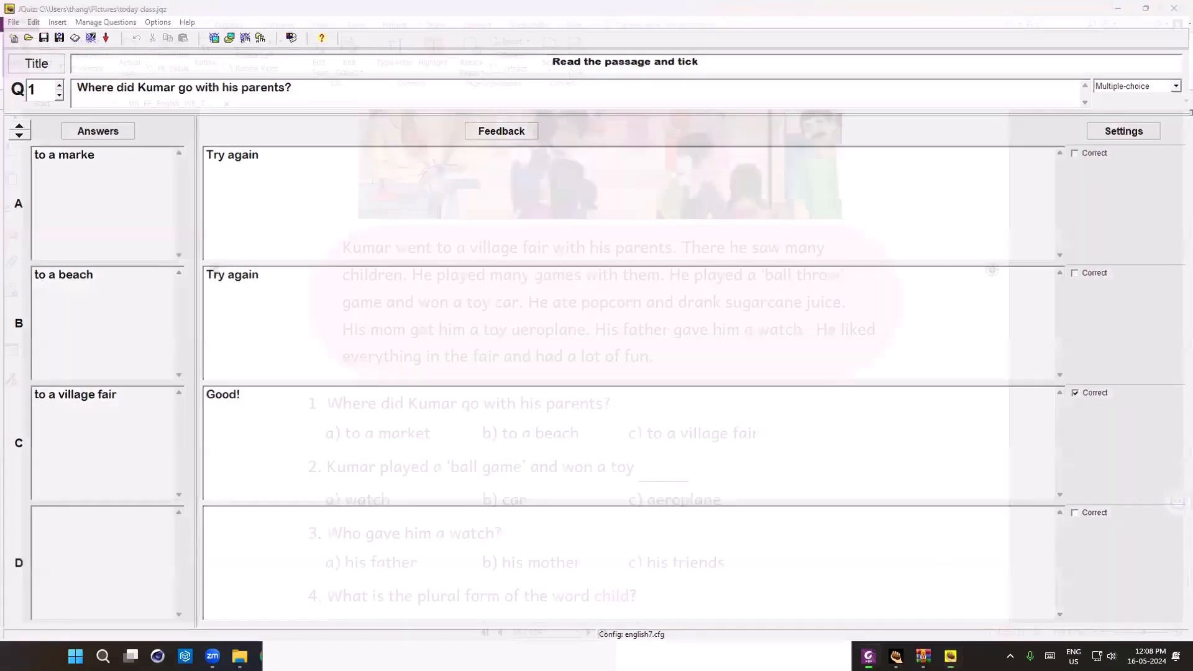
click(951, 656)
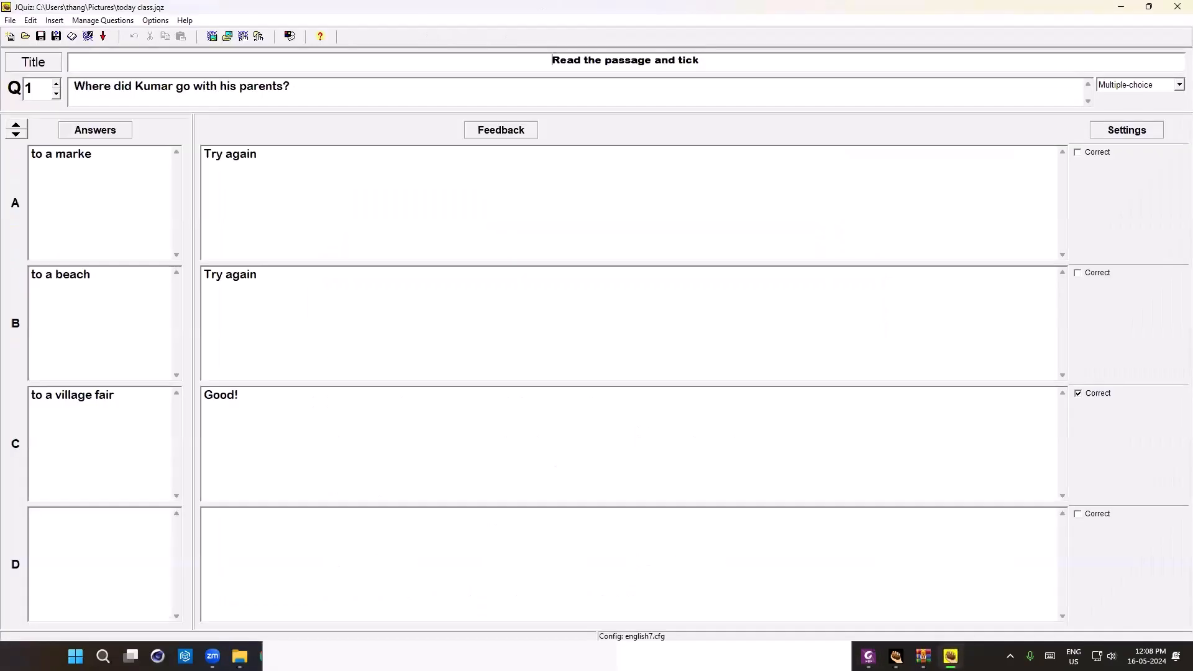
- Close JQuiz with the changes to today class.jqz saved, and close the workbook PDF in Foxit PhantomPDF
click(1176, 9)
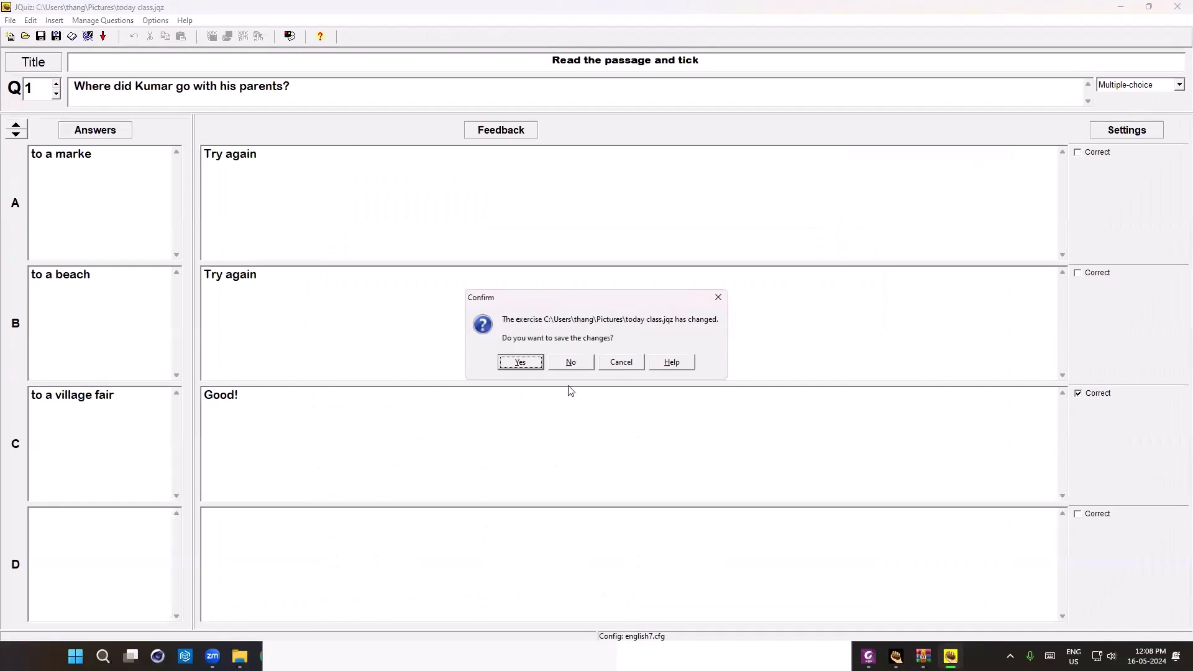
click(523, 366)
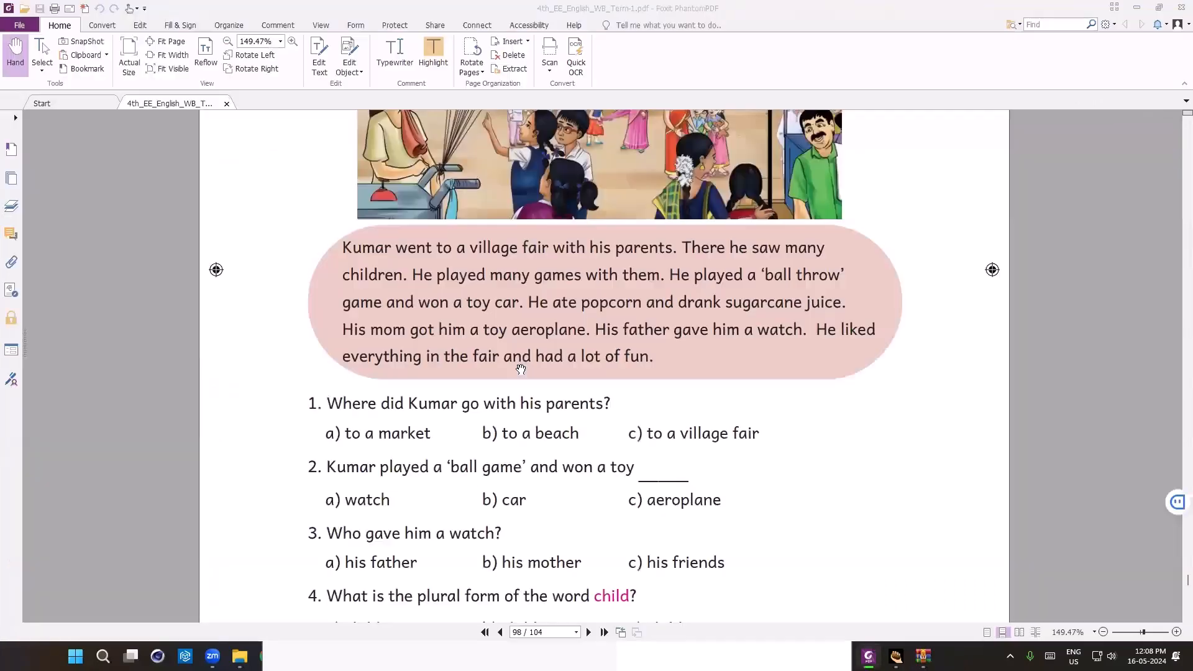
click(1181, 7)
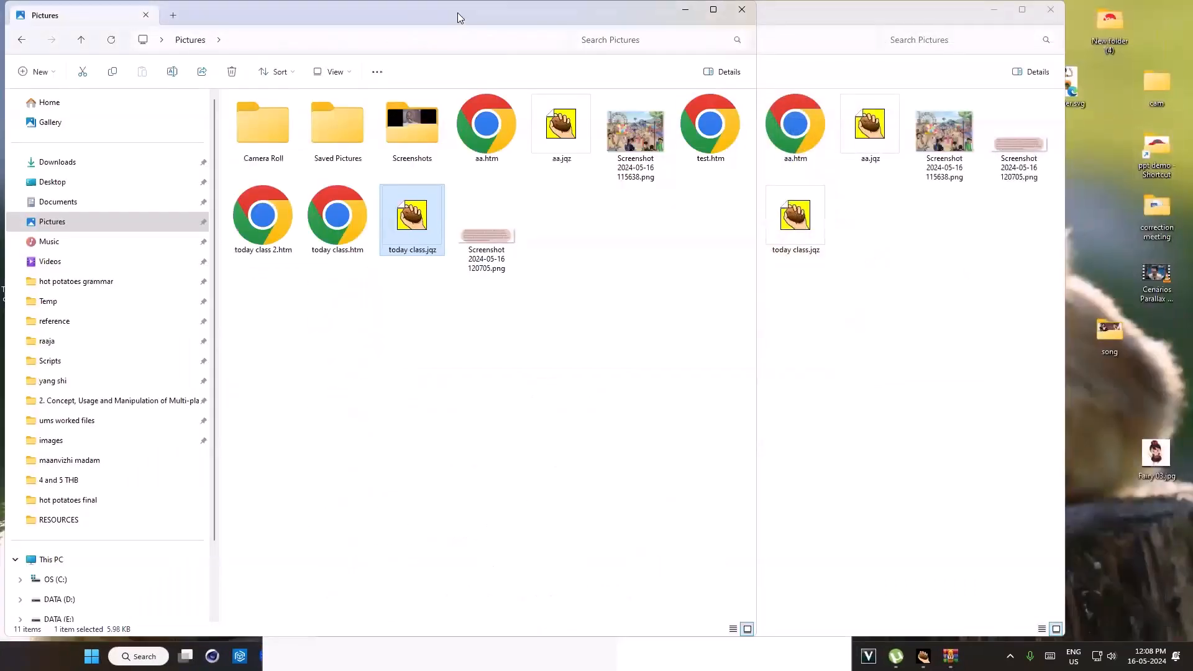
- Check the old export today class 2.htm from the Pictures folder in the browser and delete the file
key(super+Down)
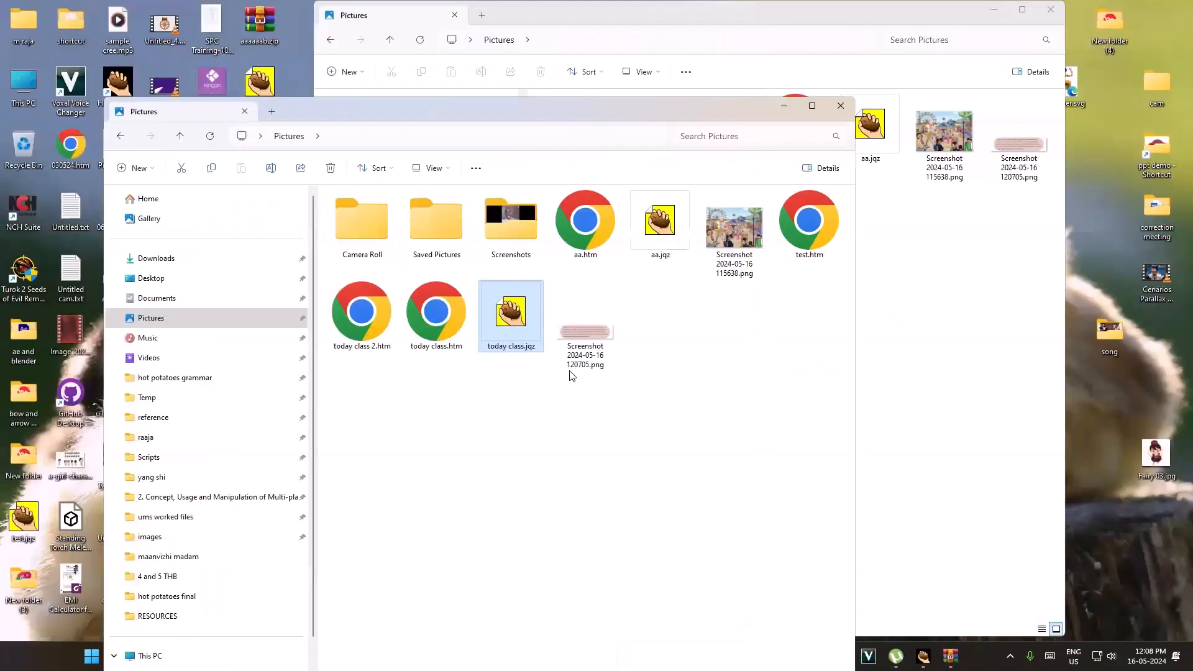
double_click(357, 321)
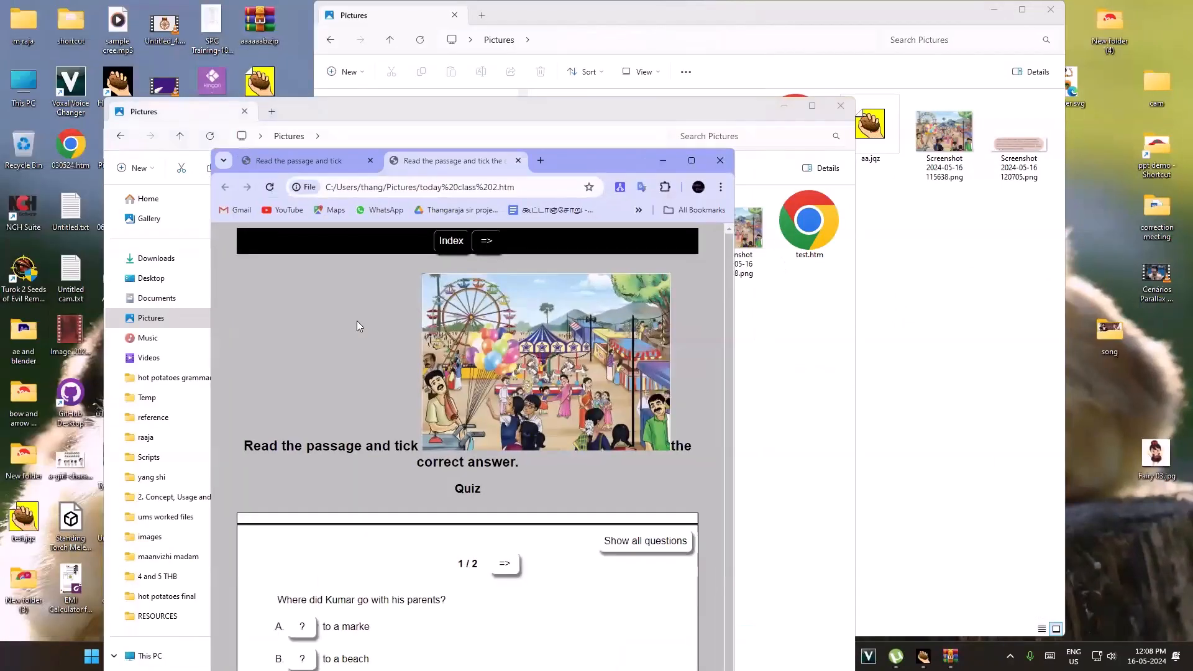
click(691, 160)
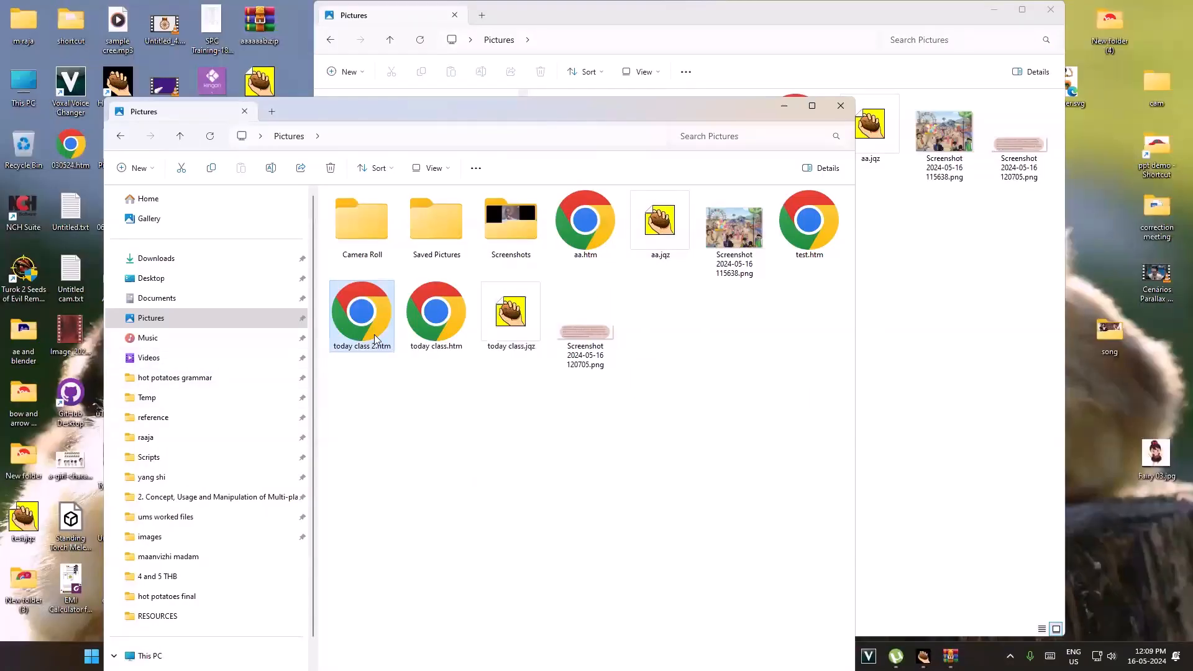
key(Delete)
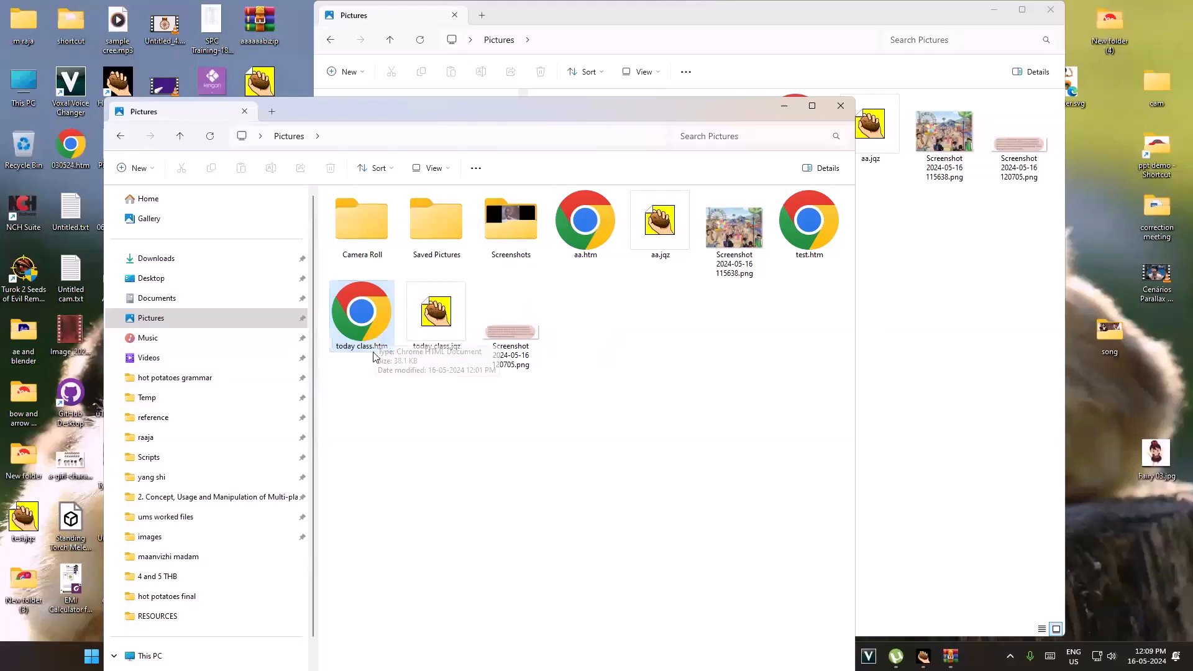
- Preview today class.htm in the browser, close it, and create a folder with the default name New folder in Pictures
double_click(366, 323)
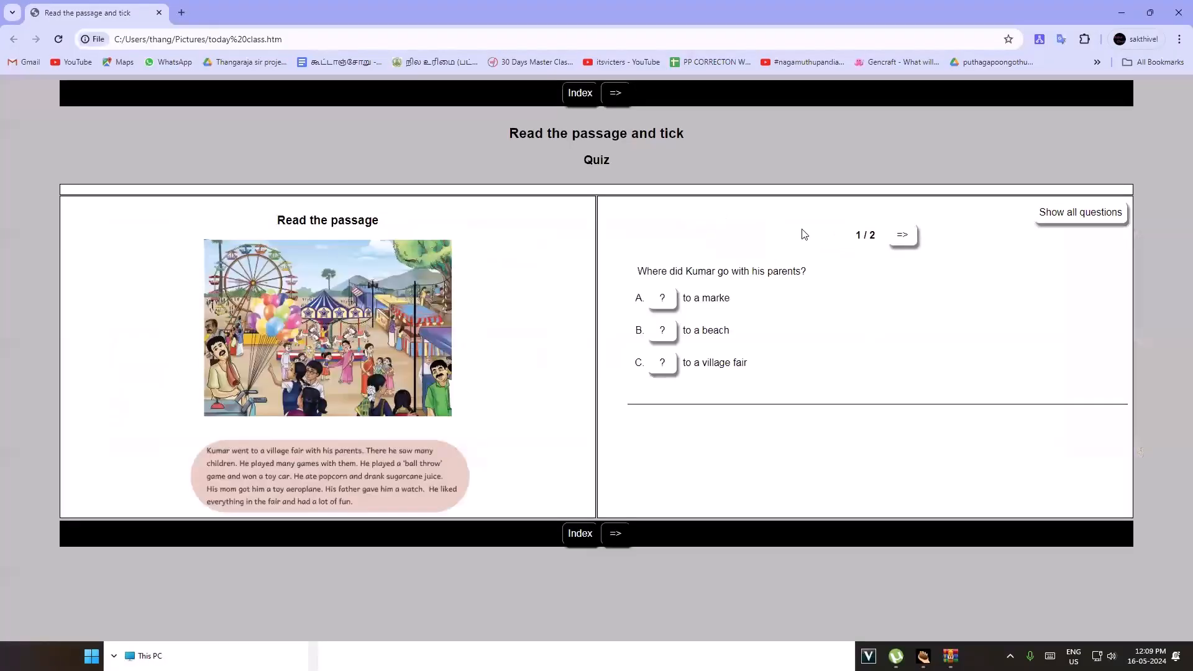
click(1179, 13)
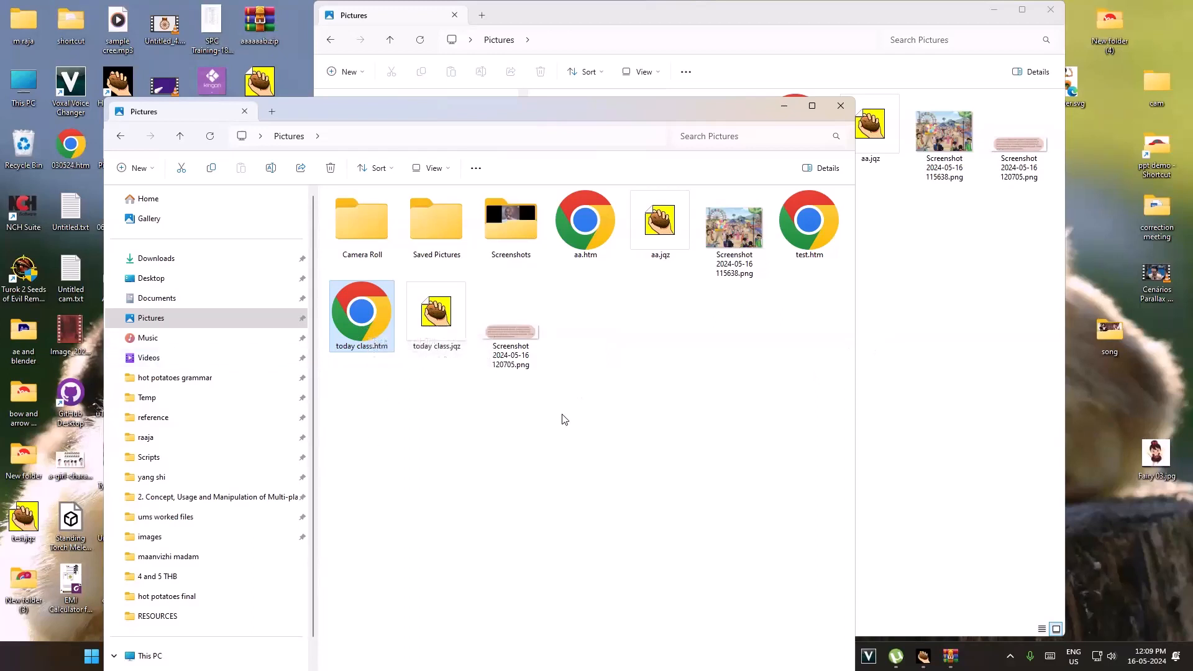
click(140, 169)
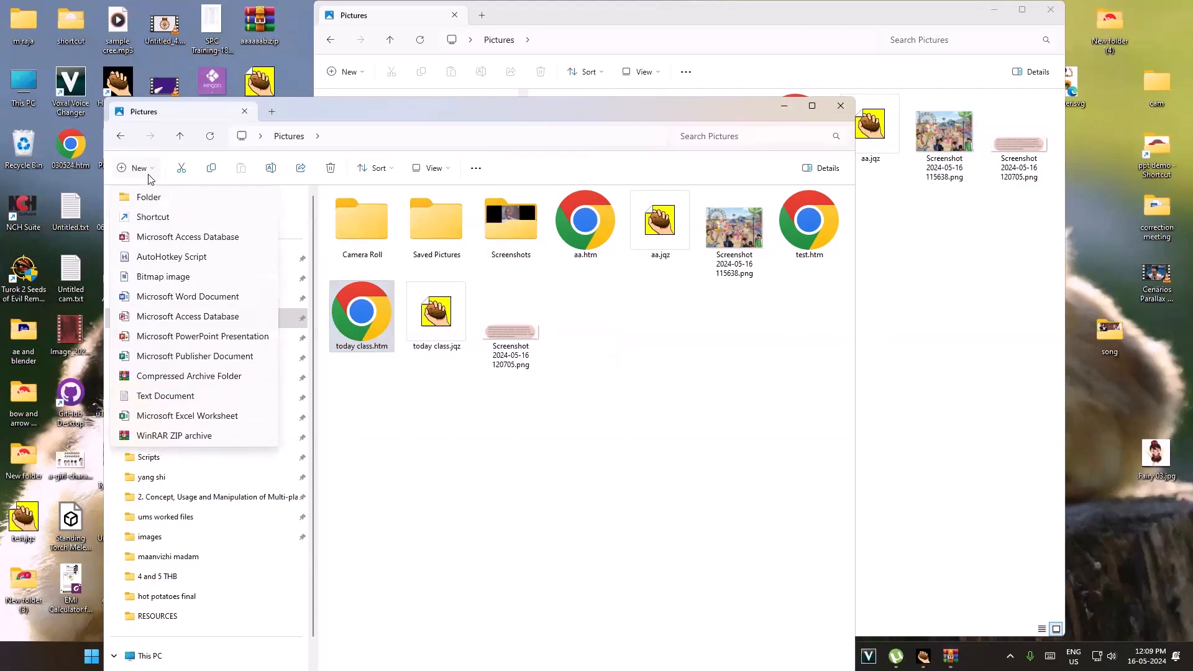
click(153, 196)
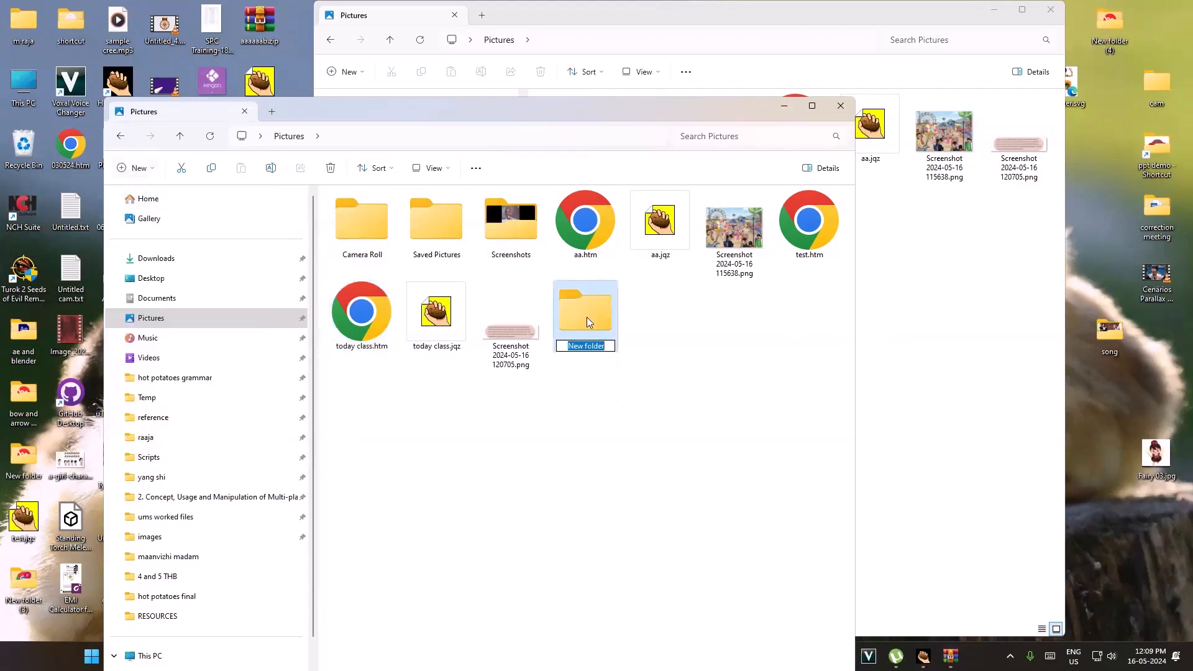
click(666, 491)
- View today class.htm again in a smaller browser window to see its two pictures, and close it
double_click(390, 319)
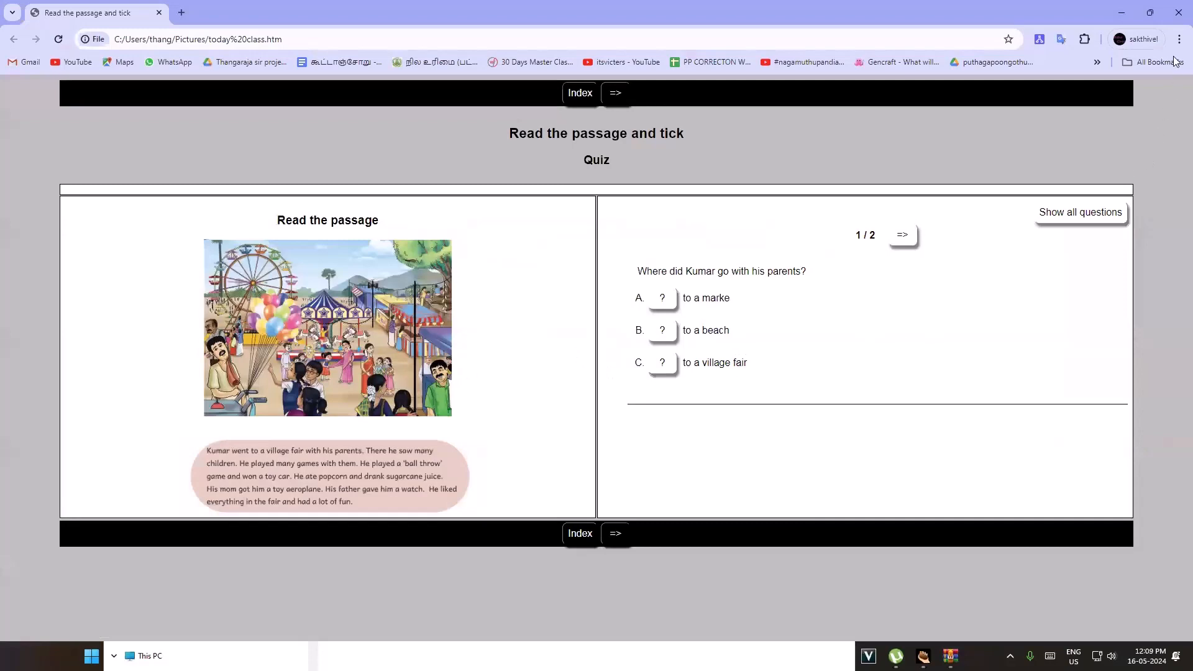
double_click(498, 22)
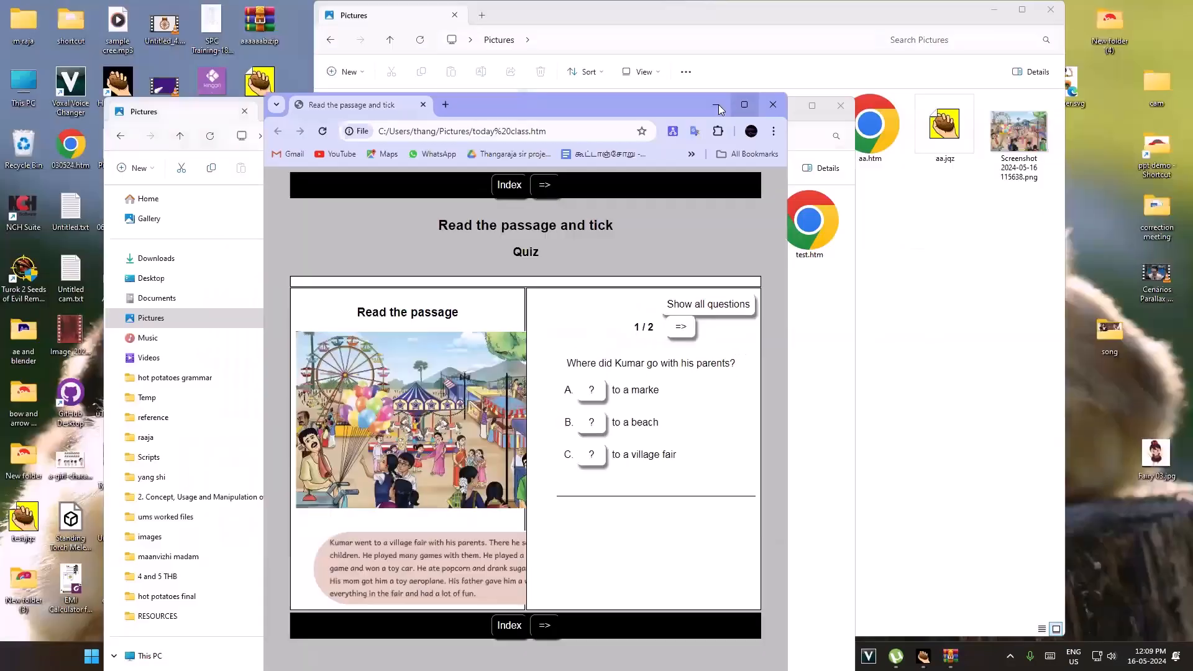
click(771, 106)
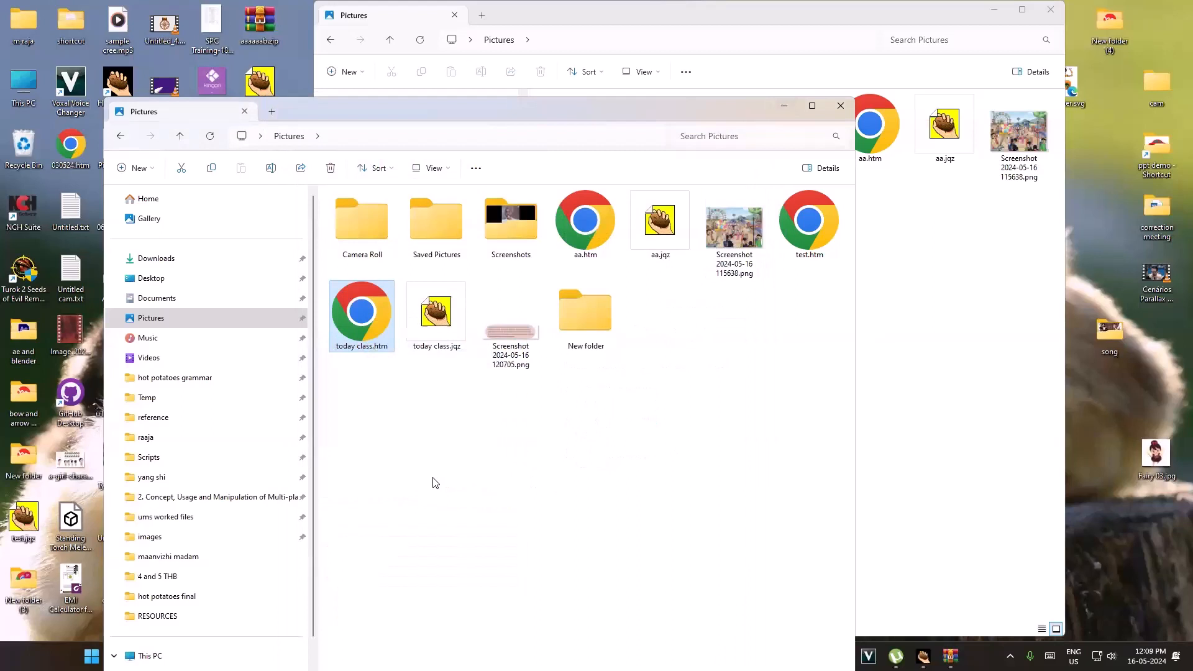
- Move Screenshot 2024-05-16 115638.png and Screenshot 2024-05-16 120705.png into New folder and check how today class.htm displays in the browser
drag(741, 247, 573, 322)
drag(448, 325, 524, 299)
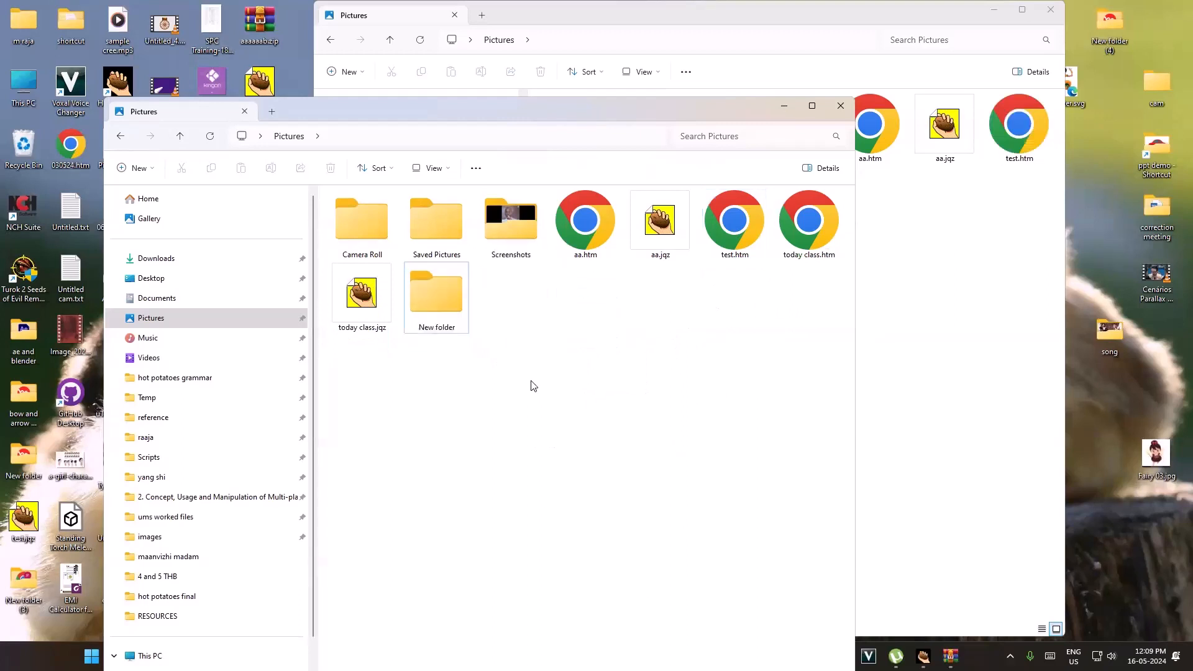
double_click(824, 233)
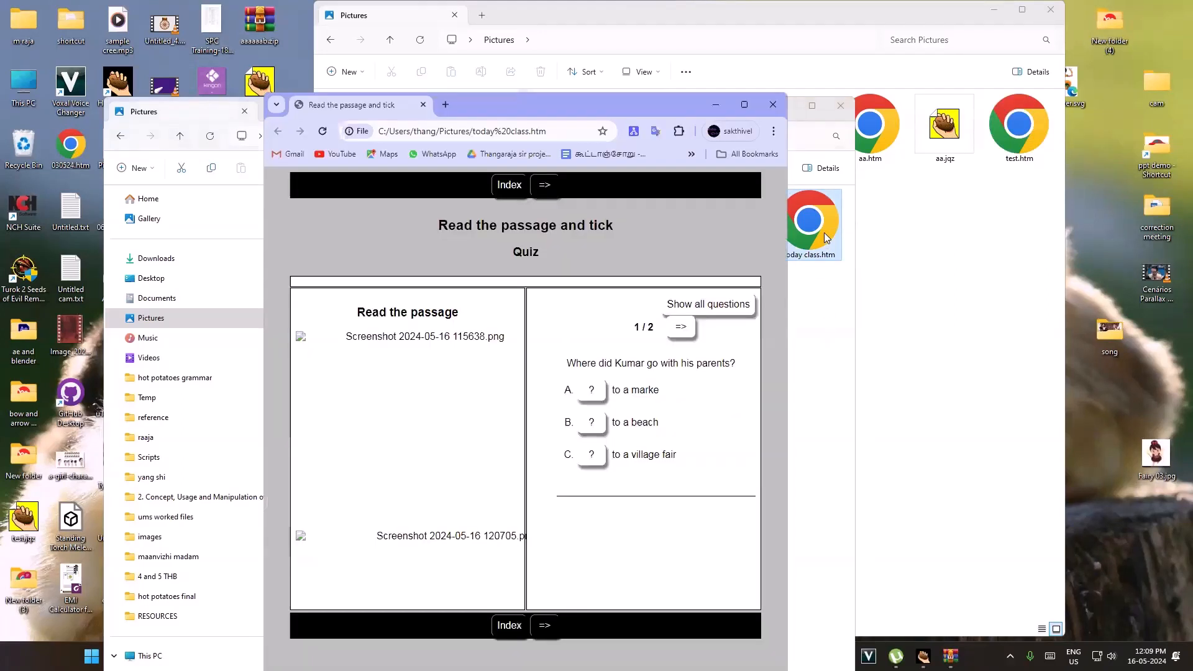
click(746, 104)
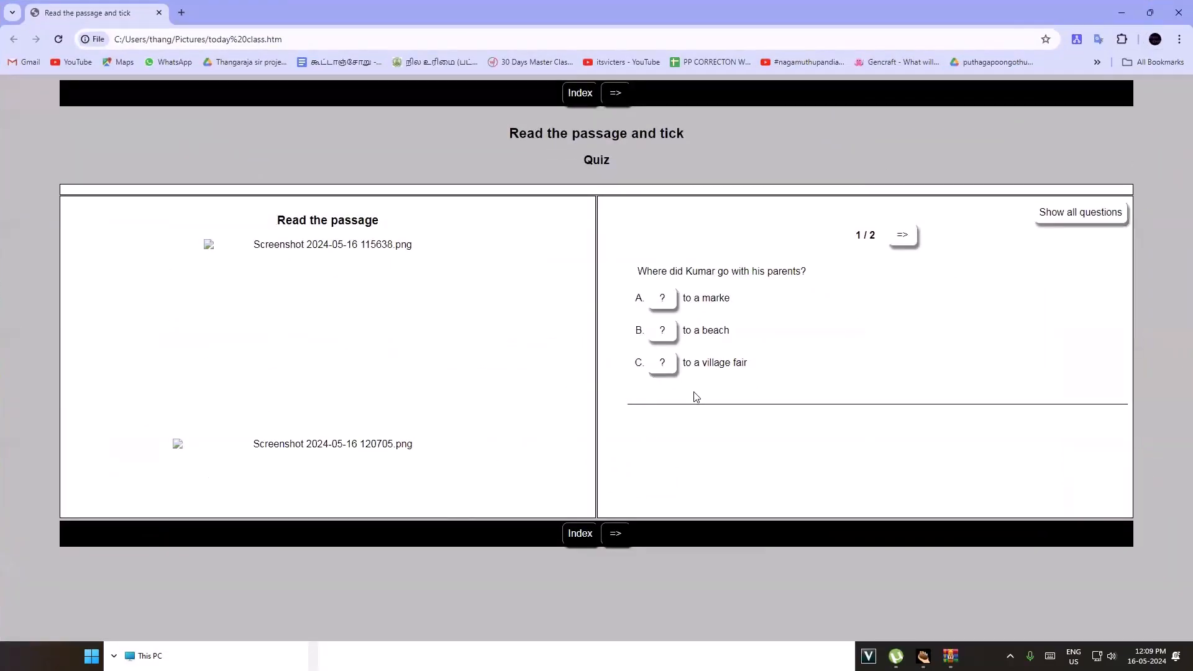
click(1179, 13)
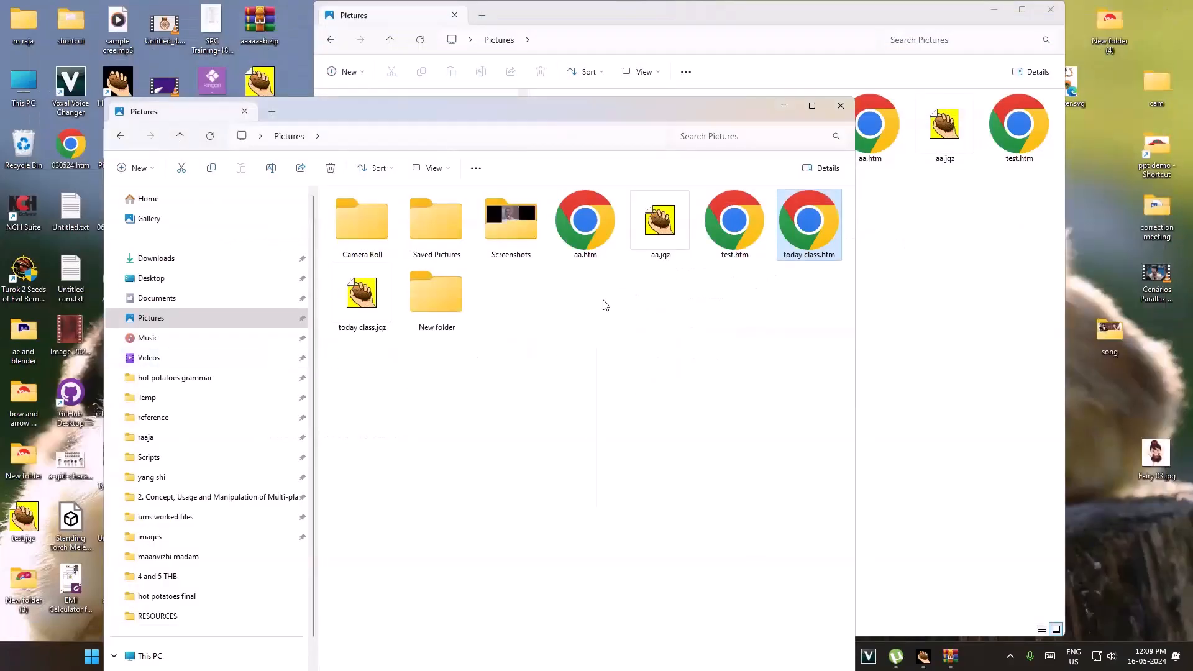
- Look inside New folder at the two moved screenshots and go back up to Pictures
click(453, 300)
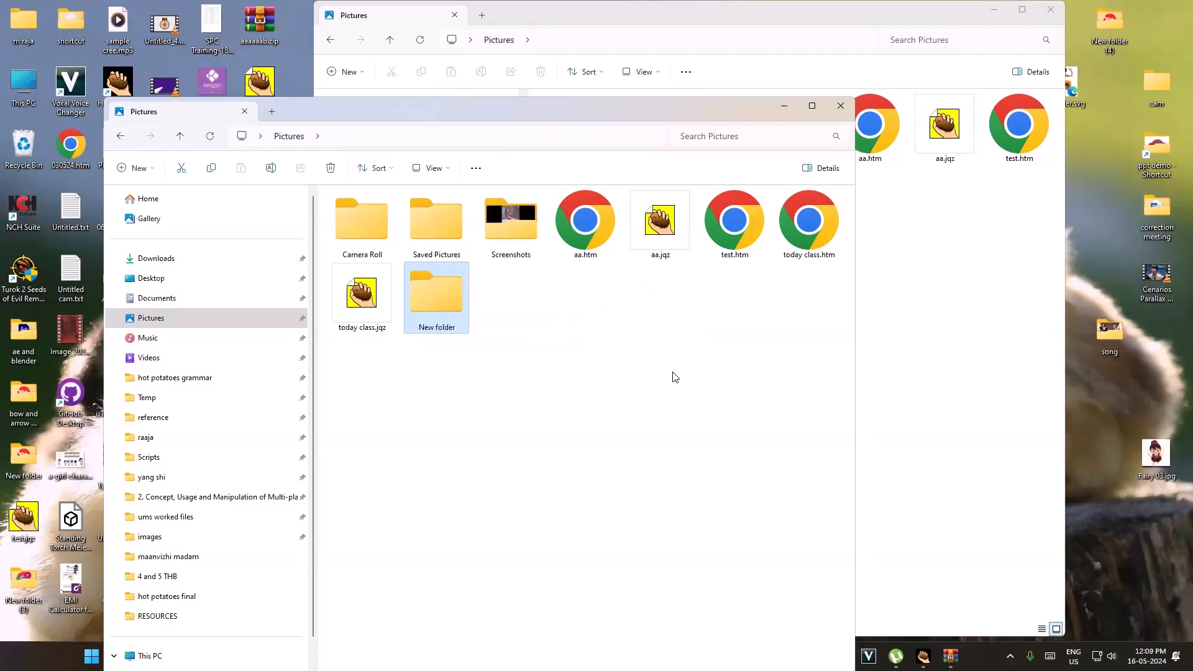
double_click(435, 290)
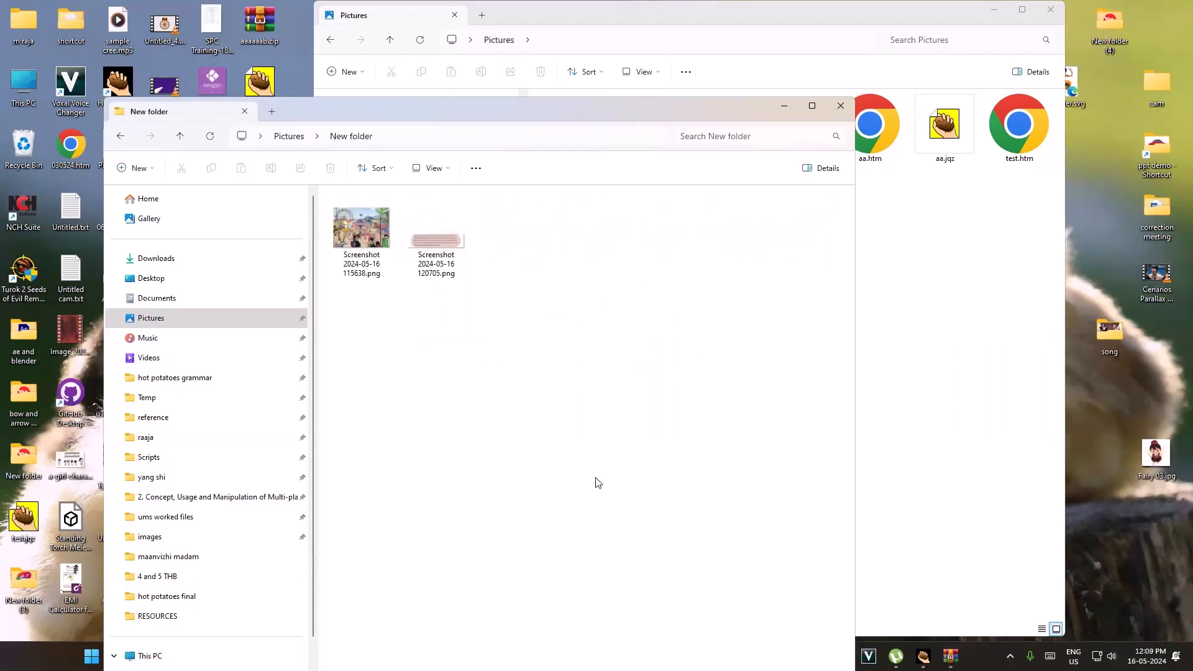
click(181, 137)
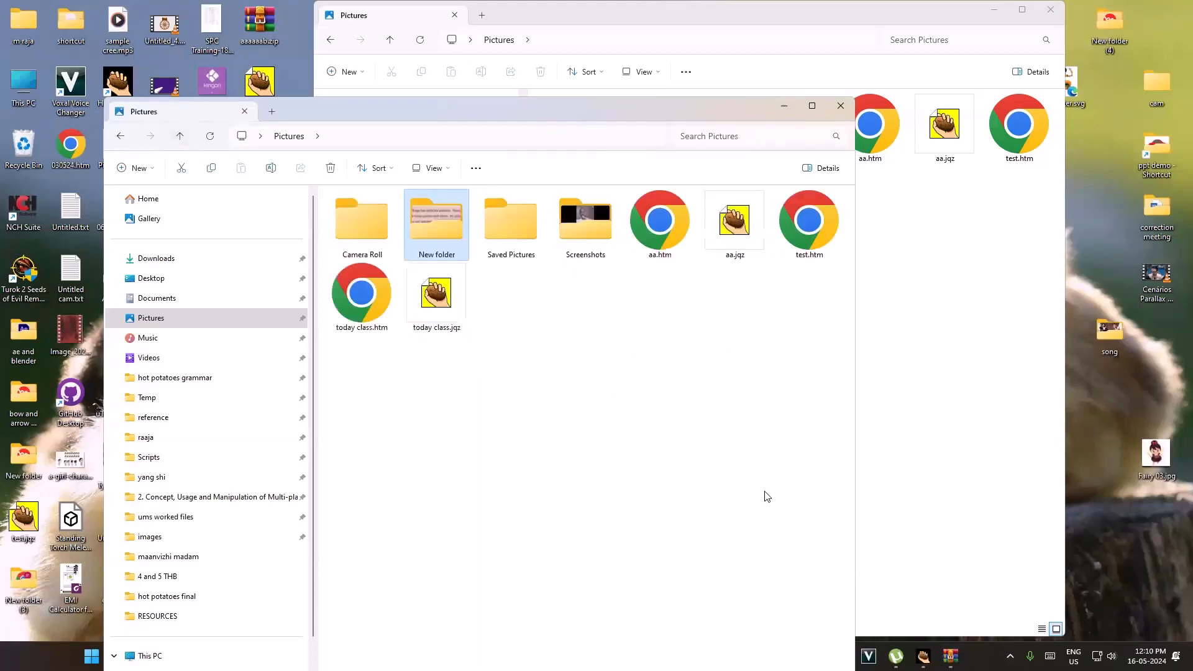
- Undo both screenshot moves, recheck today class.htm in the browser, and bring the other Pictures window forward
key(ctrl+z)
key(ctrl+z)
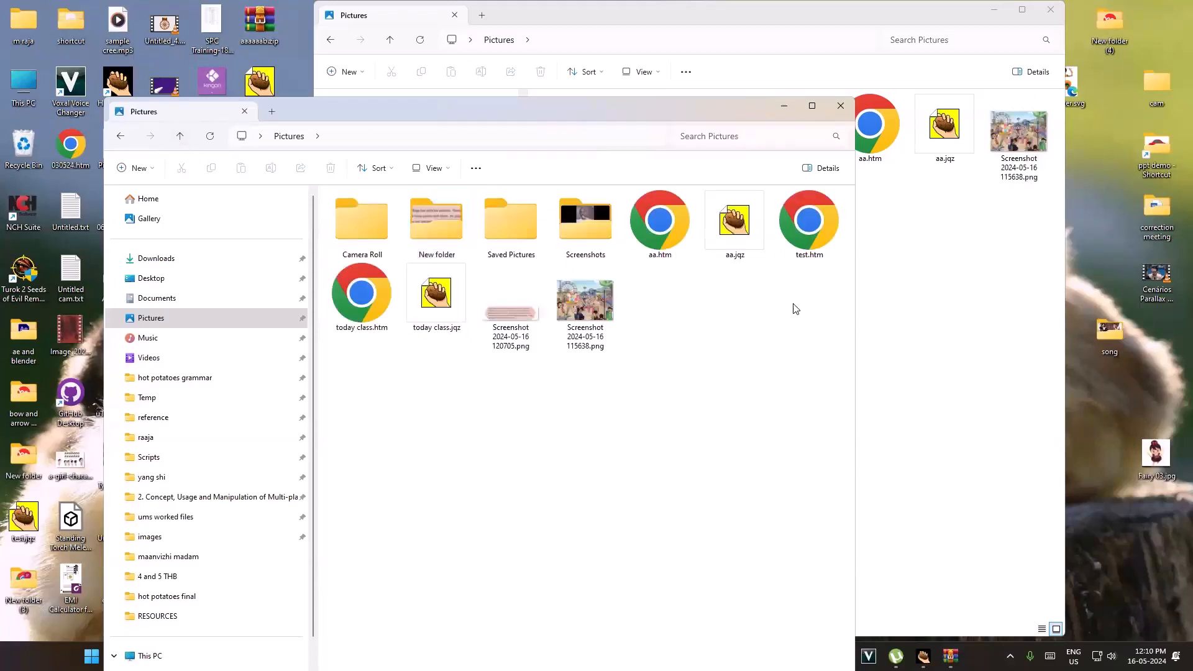
double_click(363, 305)
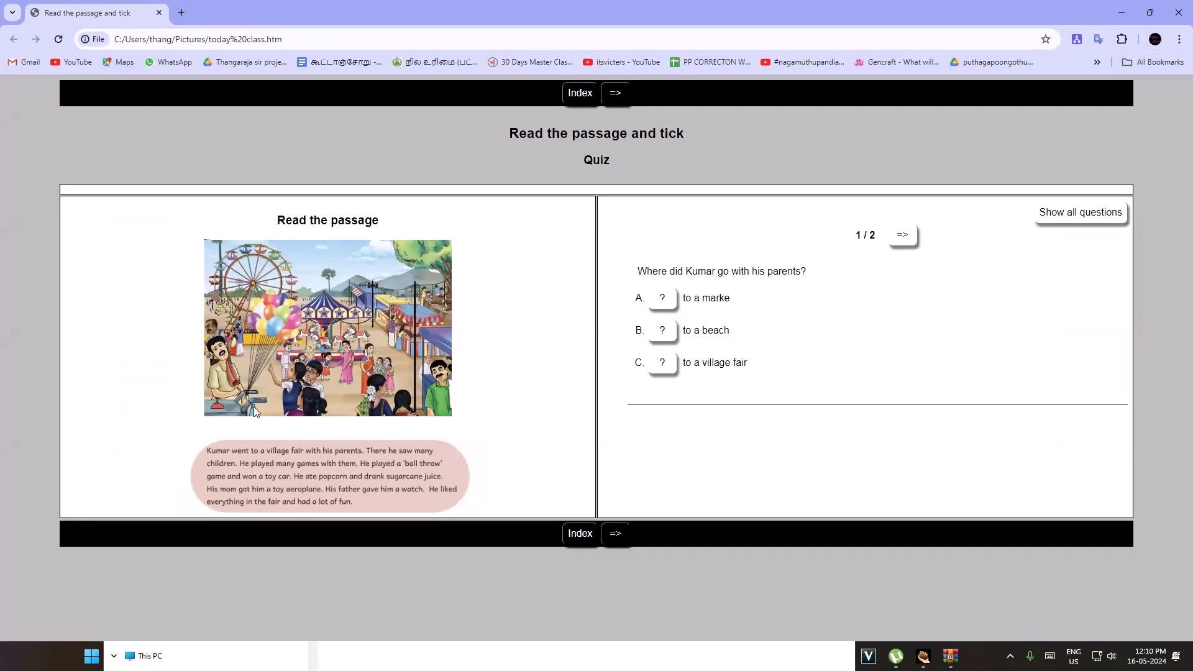
click(1177, 7)
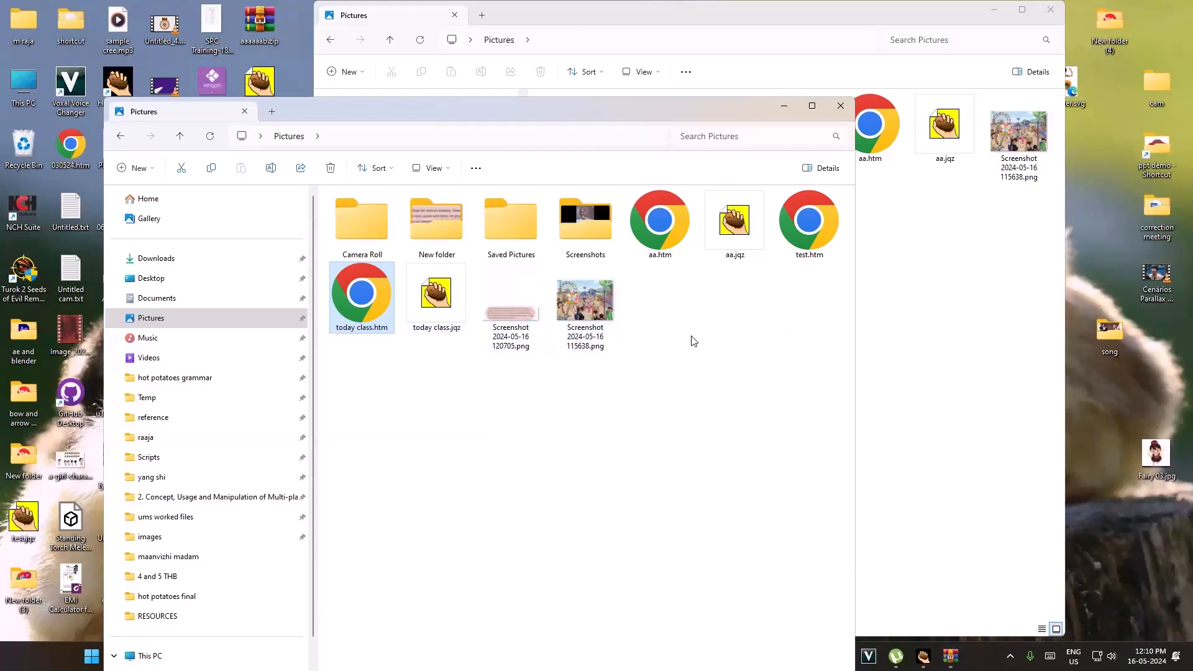
click(971, 457)
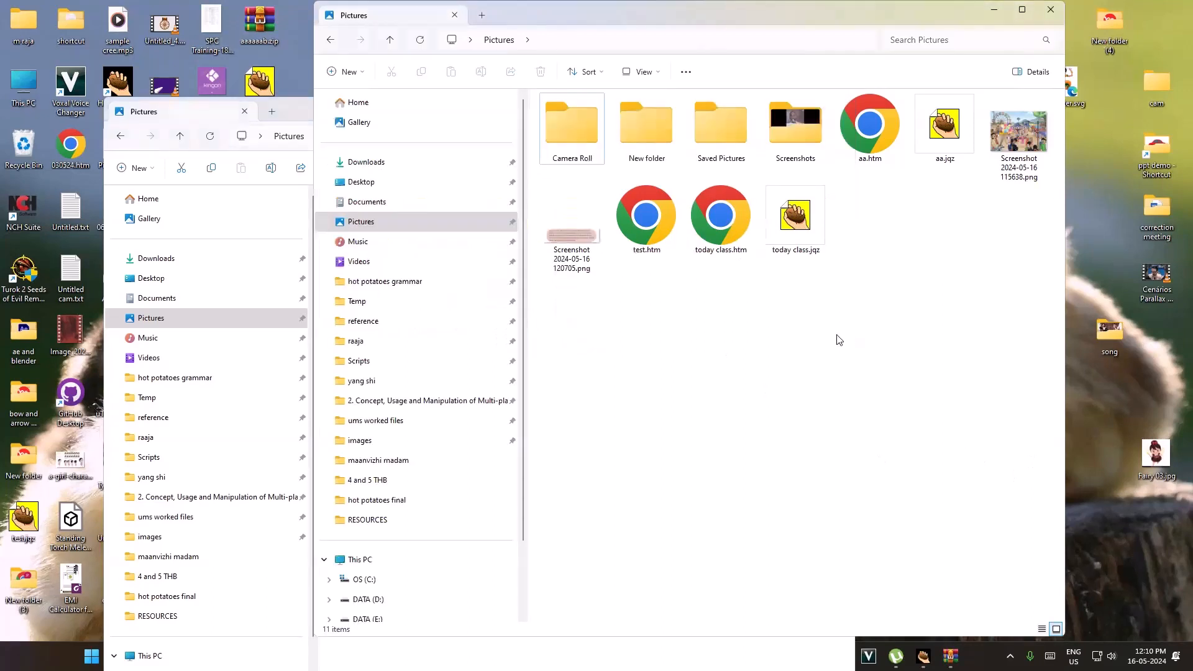
- Open today class.jqz and export it as a zip package named SAMPLE in the Pictures folder, accepting the space in its file name
double_click(797, 220)
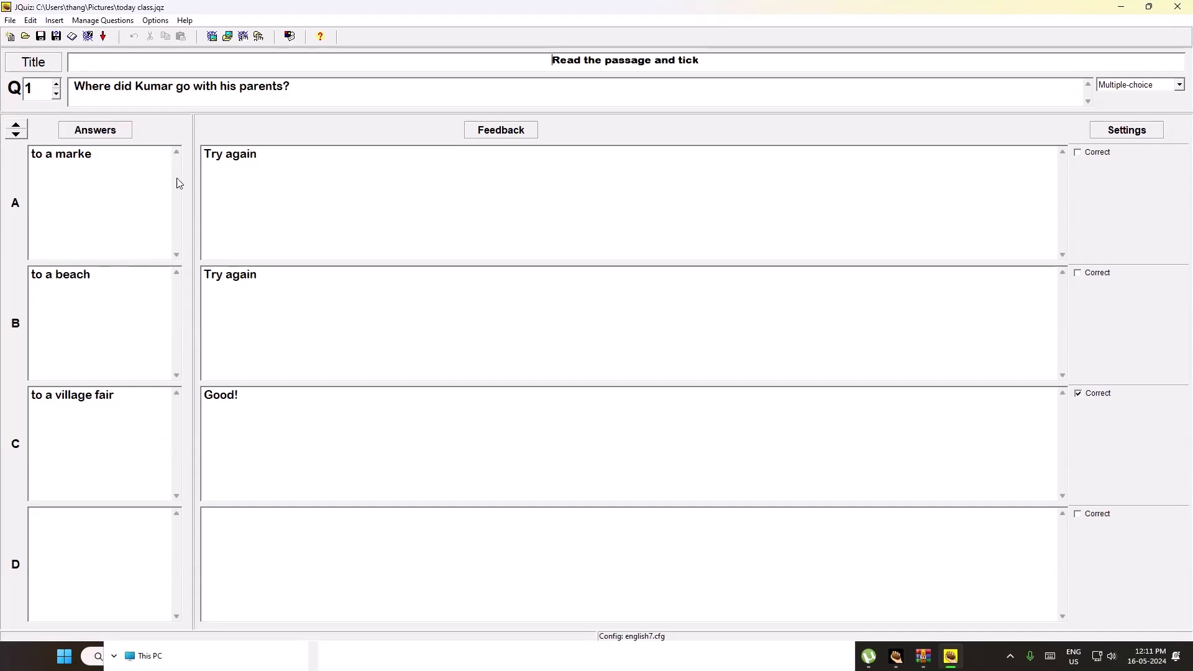
click(9, 20)
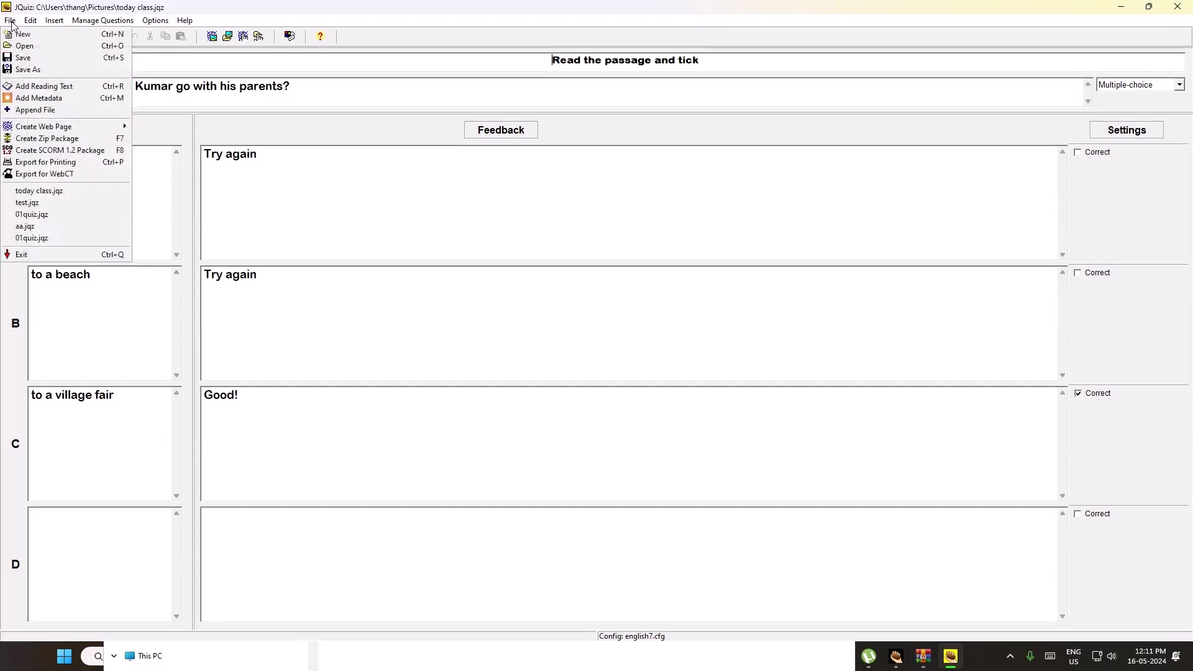
mouse_move(56, 126)
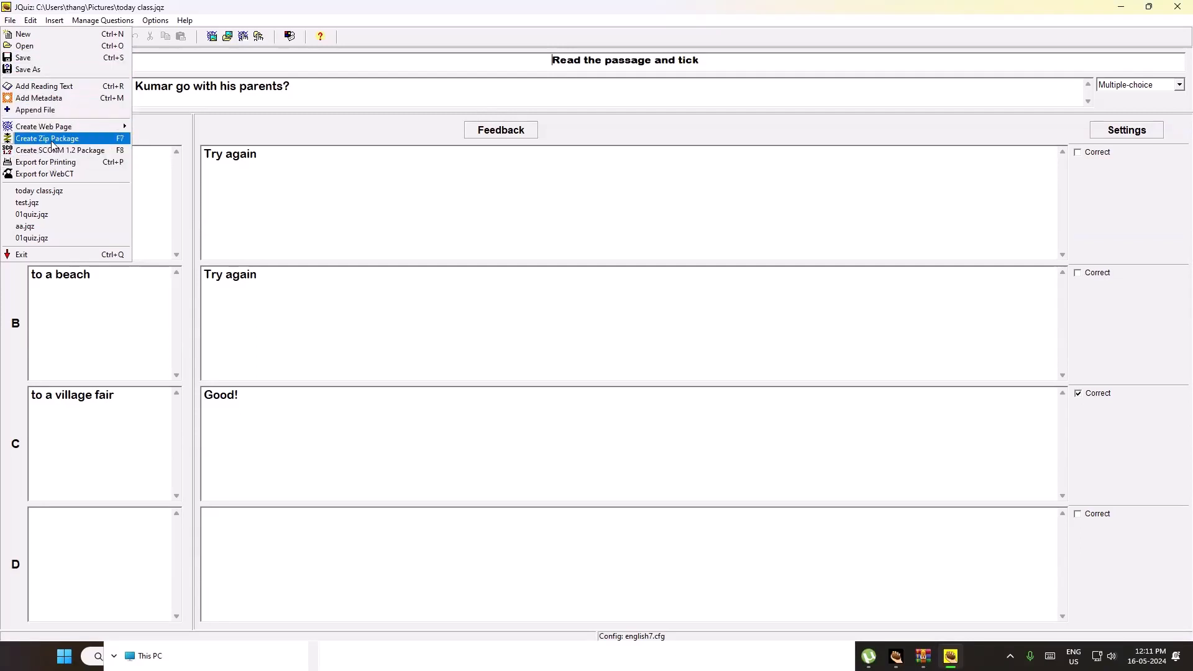
click(89, 138)
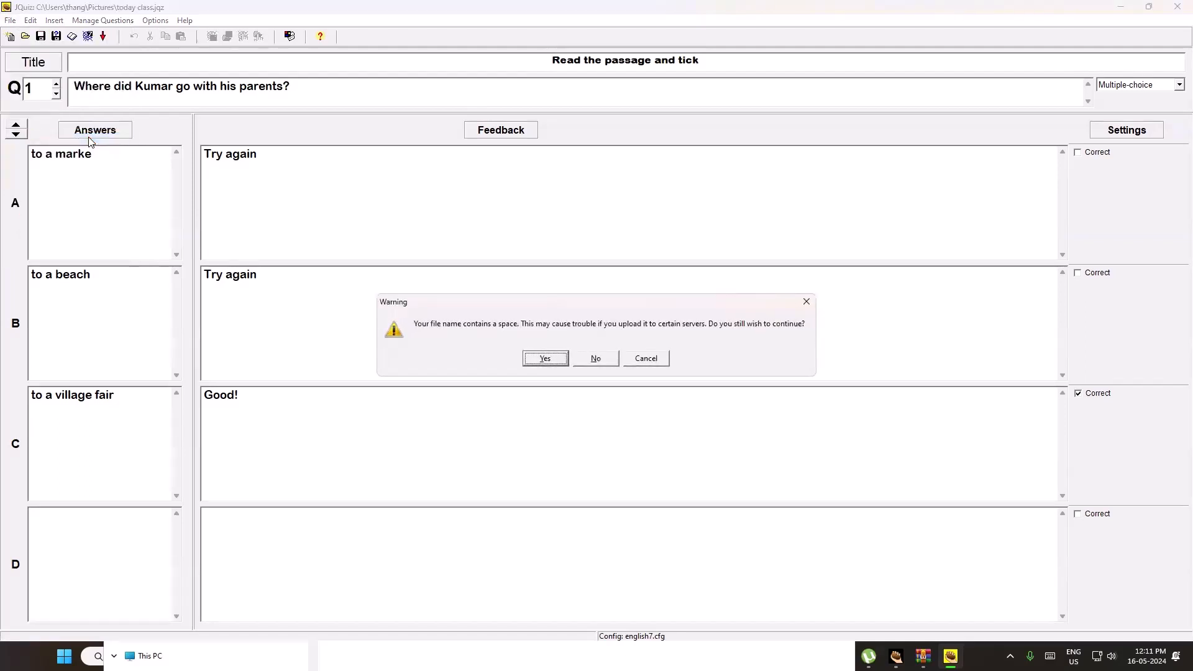
click(547, 364)
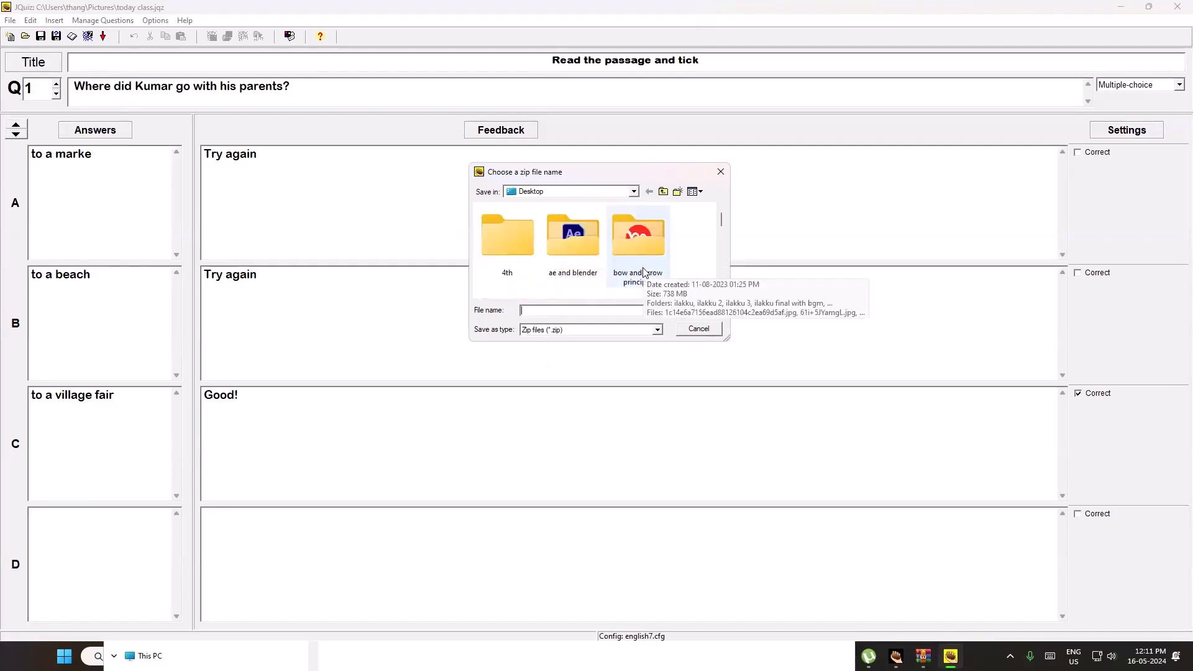
click(634, 192)
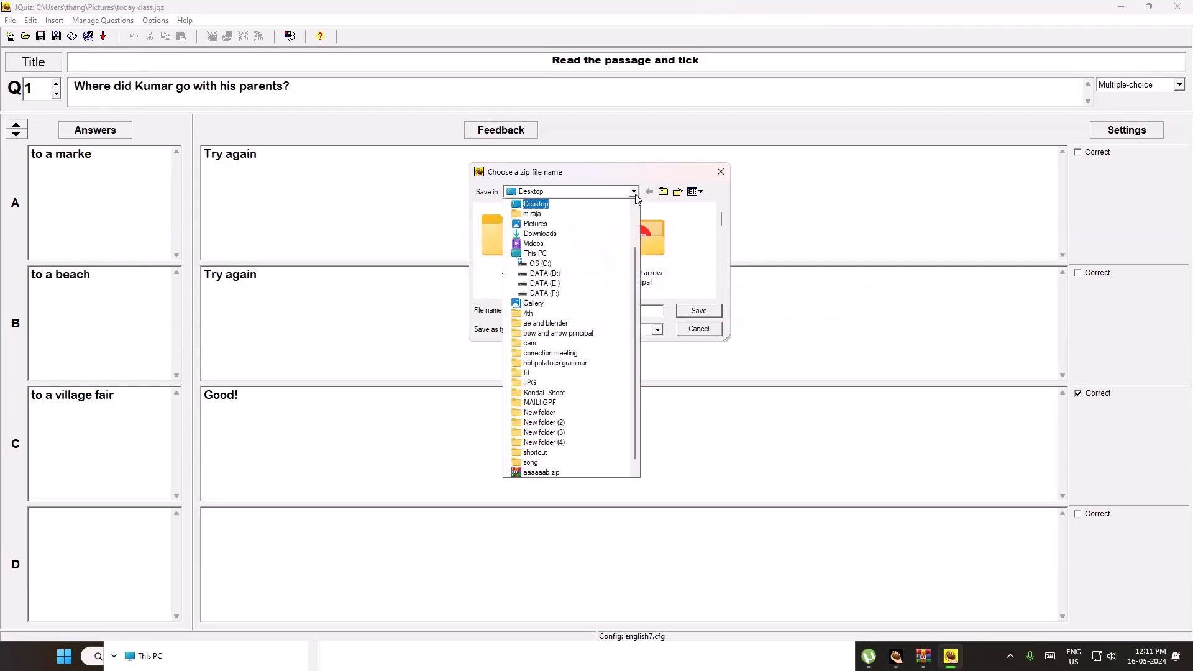
click(581, 227)
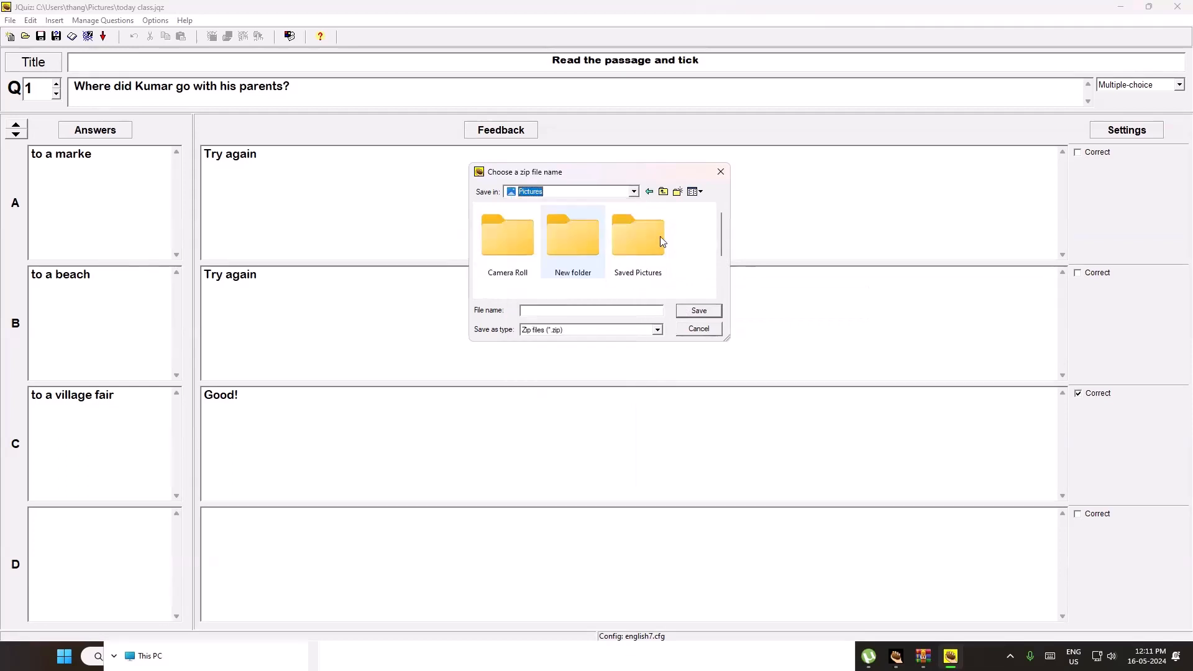
click(536, 313)
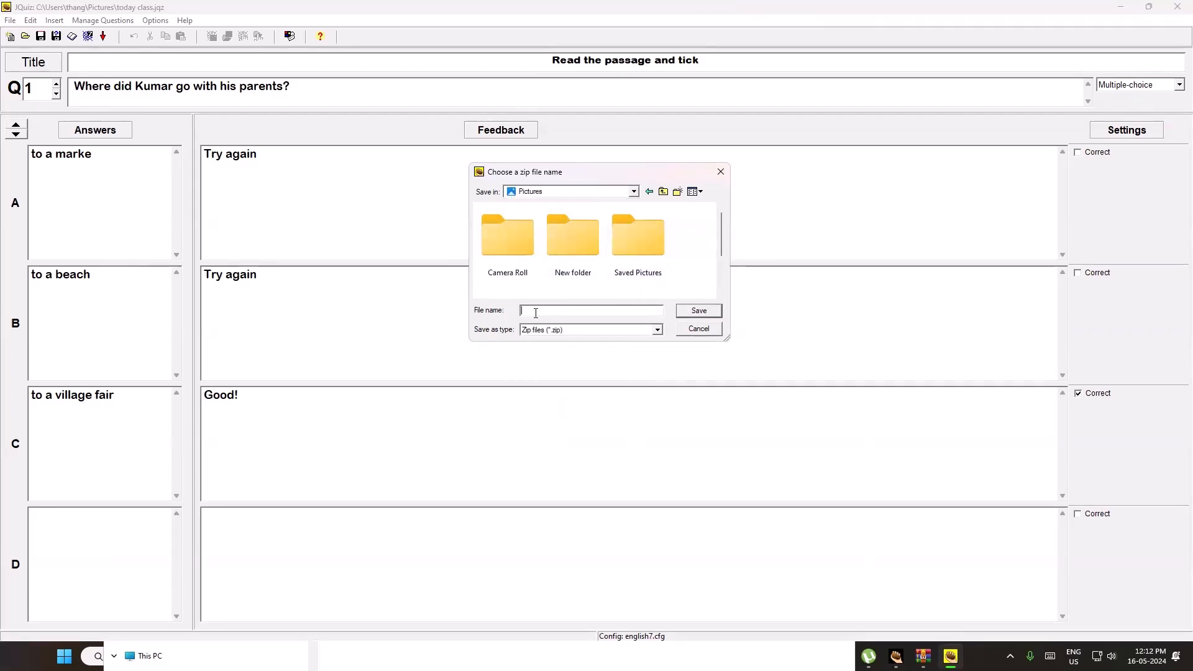
text(SAMPLE)
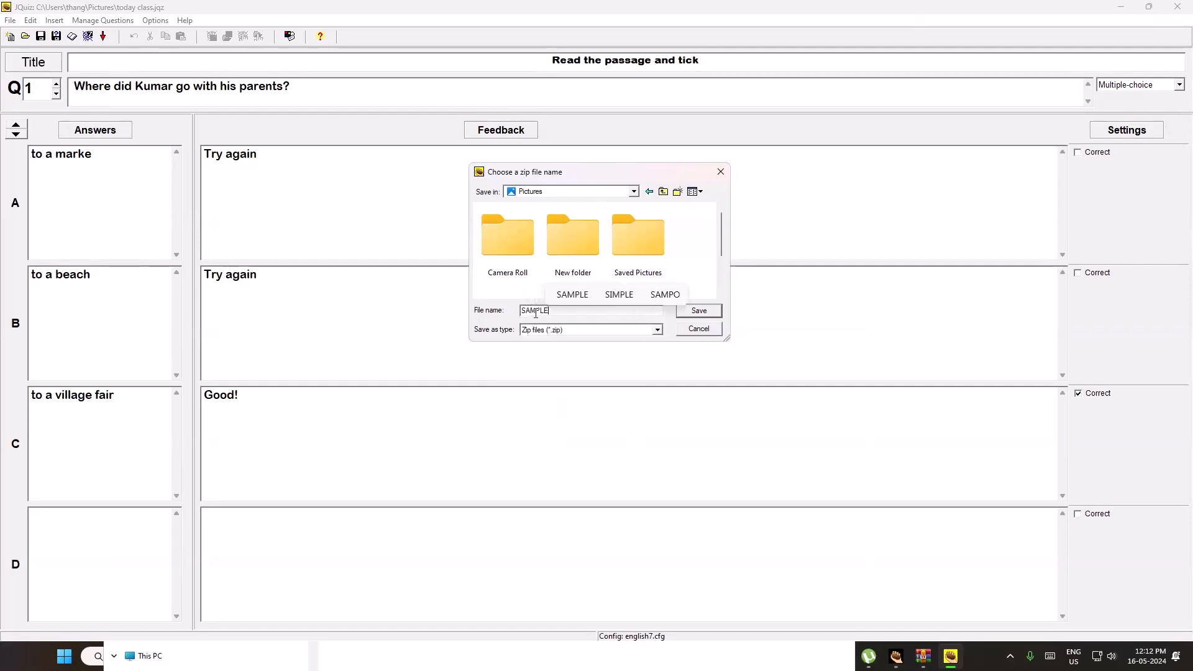
click(713, 312)
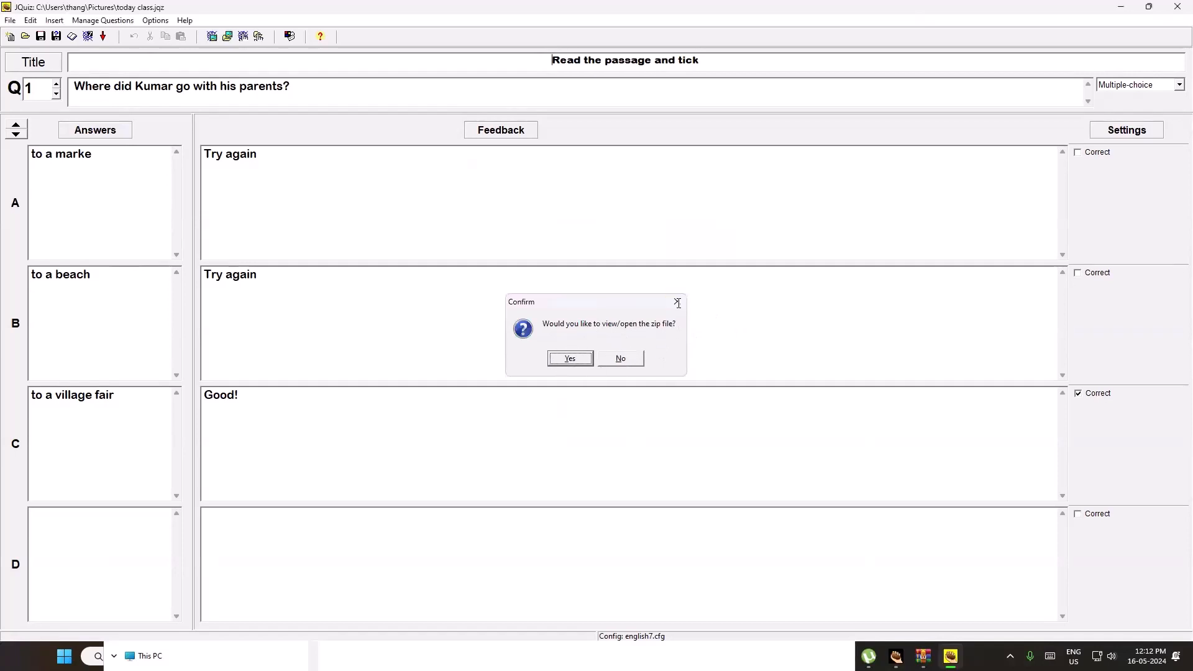
click(678, 304)
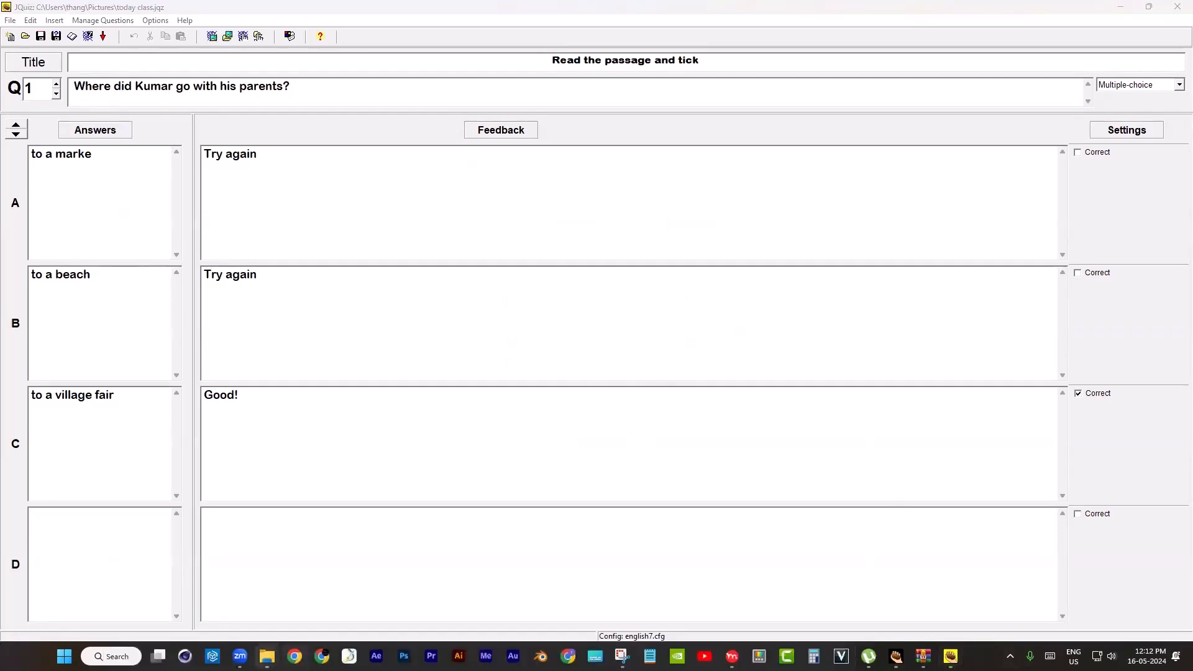
- Open SAMPLE.zip from the Pictures folder and move its archive window aside to examine the packed files
mouse_move(267, 657)
click(449, 612)
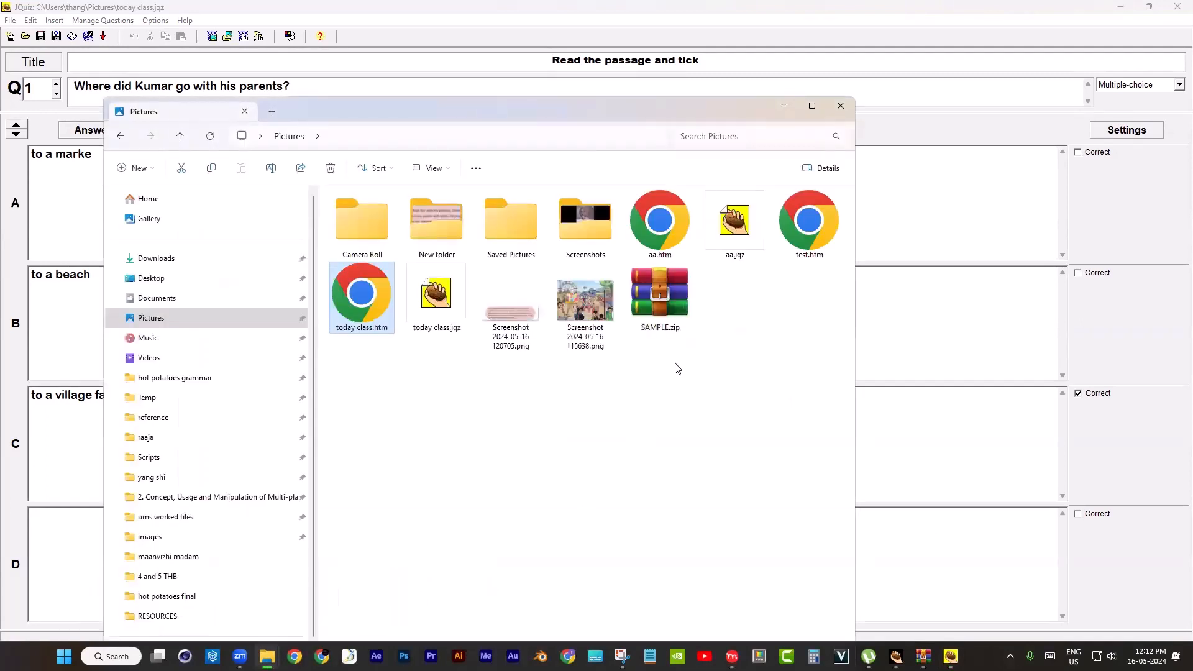
click(662, 296)
double_click(662, 296)
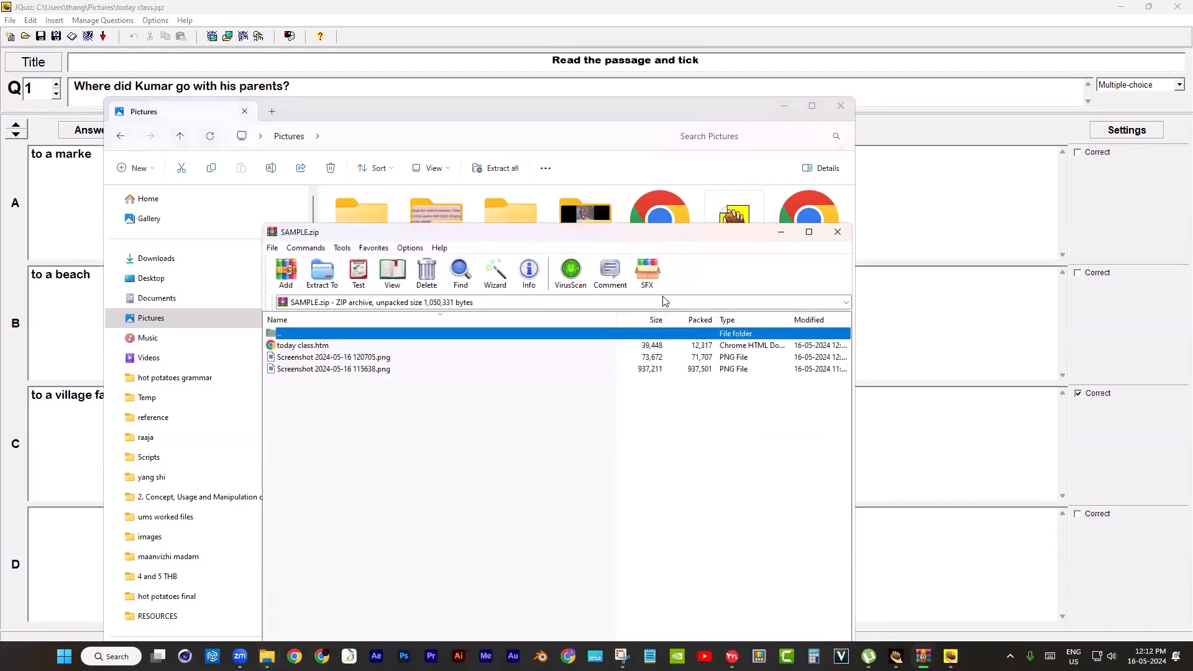
drag(637, 235, 776, 184)
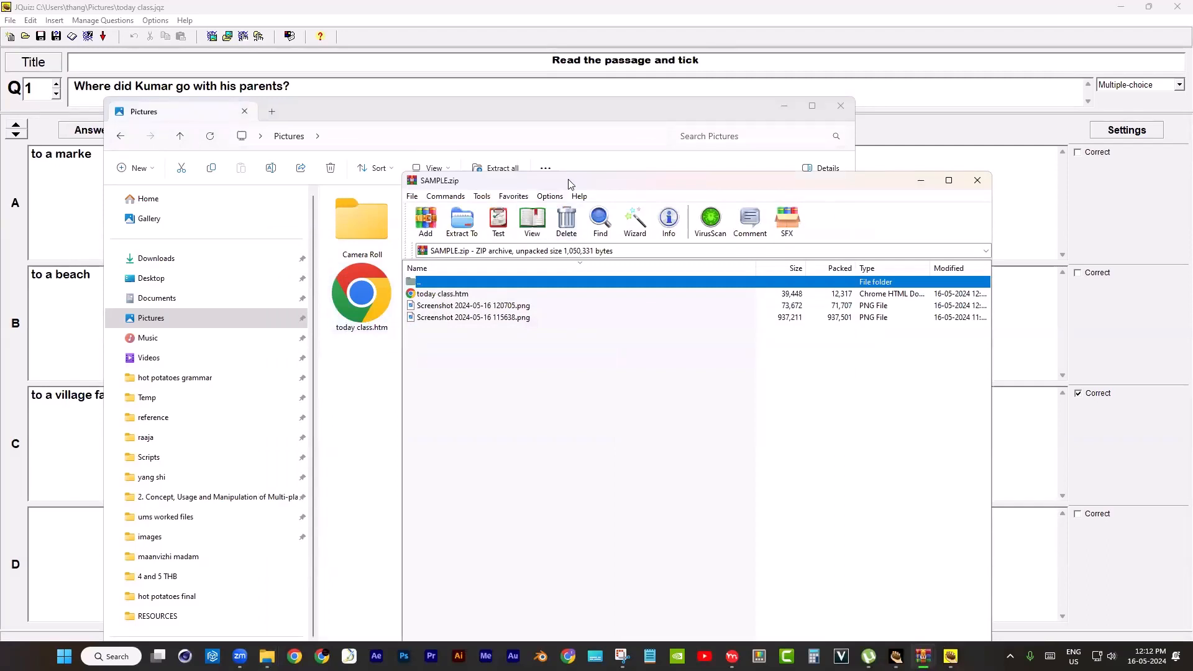
drag(568, 182, 657, 183)
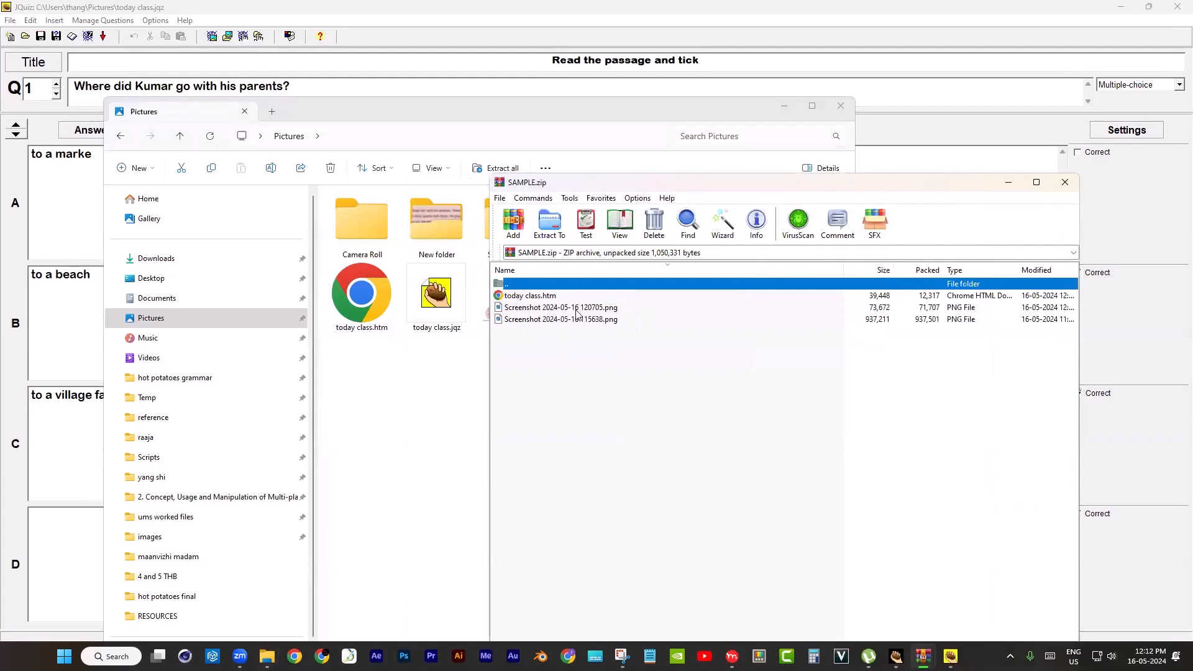
- View Screenshot 2024-05-16 120705.png and Screenshot 2024-05-16 115638.png from inside SAMPLE.zip, closing each picture
double_click(576, 309)
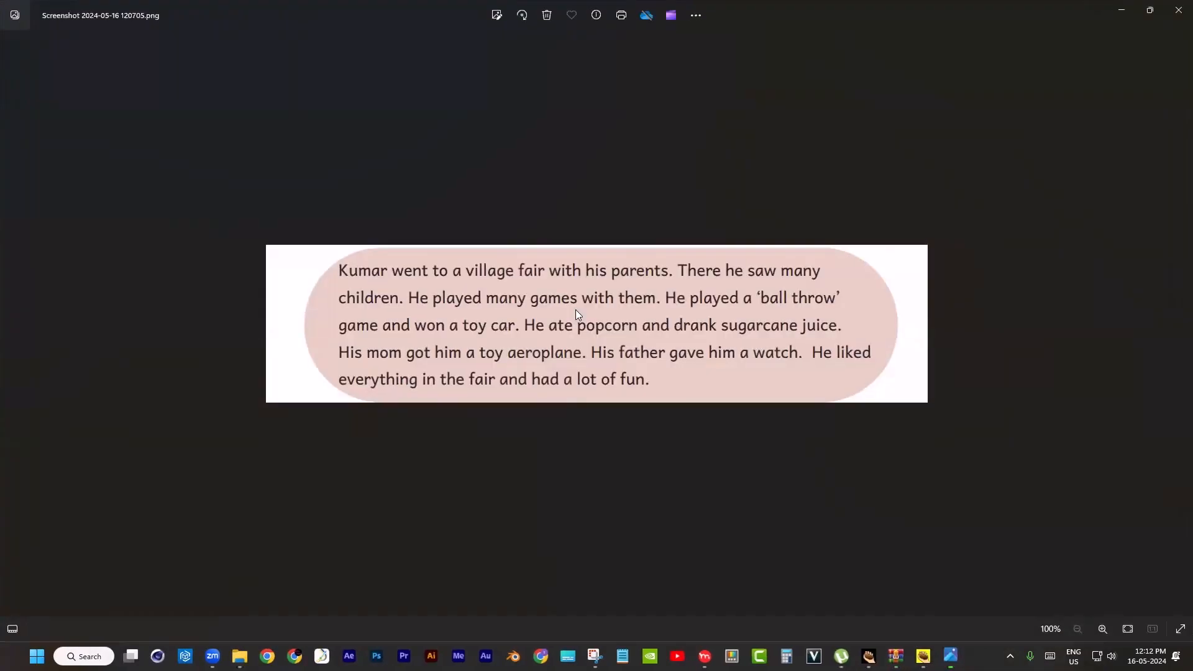
click(1178, 10)
click(556, 321)
double_click(558, 322)
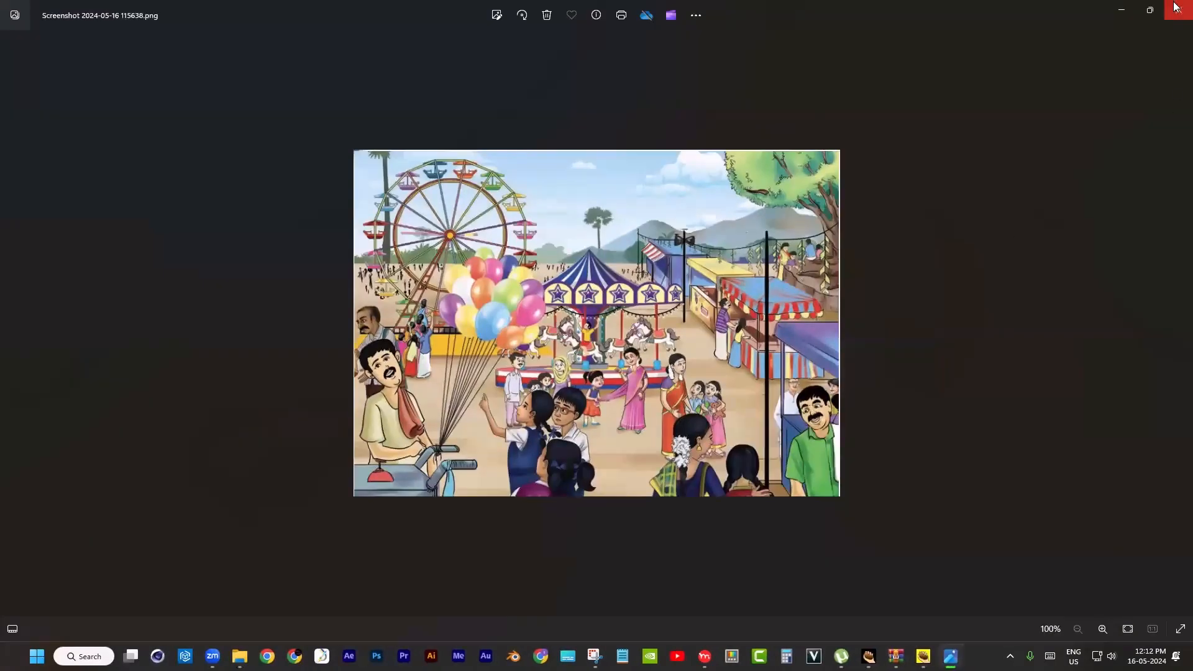
click(1176, 9)
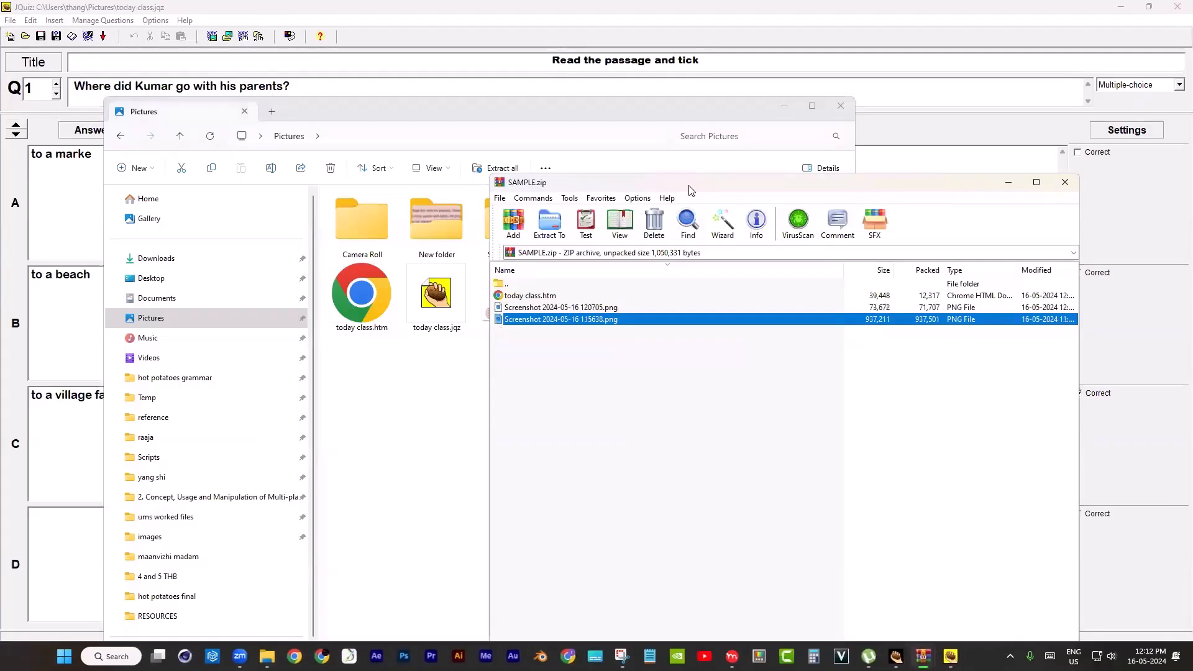
drag(689, 186, 698, 285)
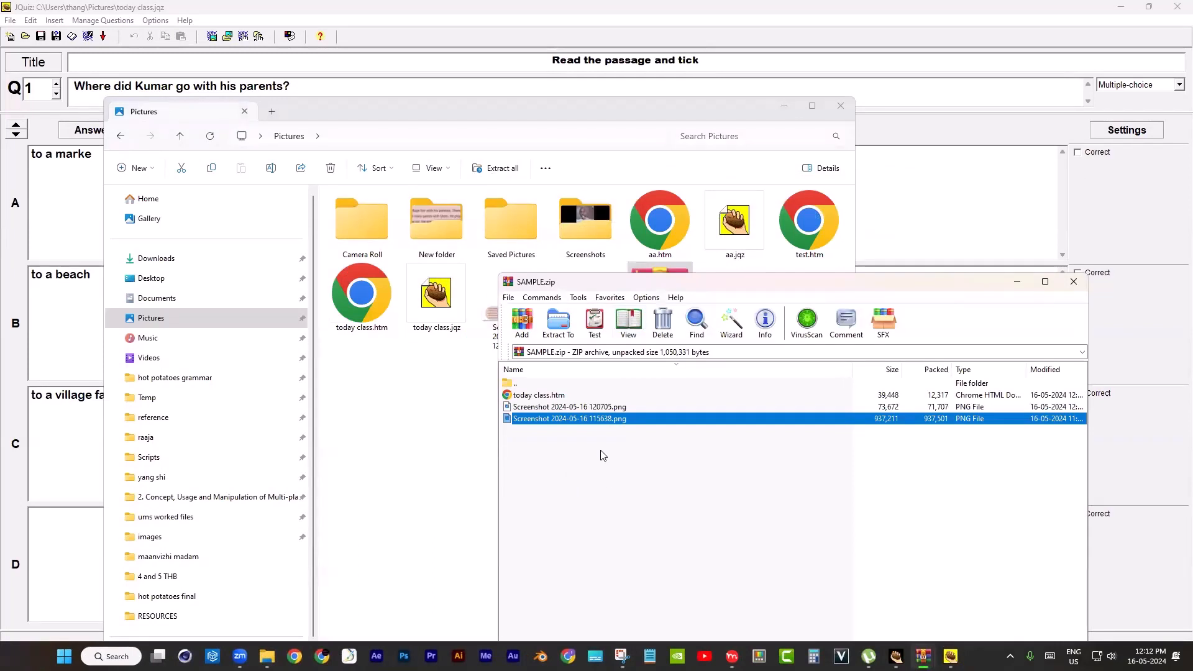
- Check how today class.htm from SAMPLE.zip displays in the browser, and close the page and the archive
double_click(546, 396)
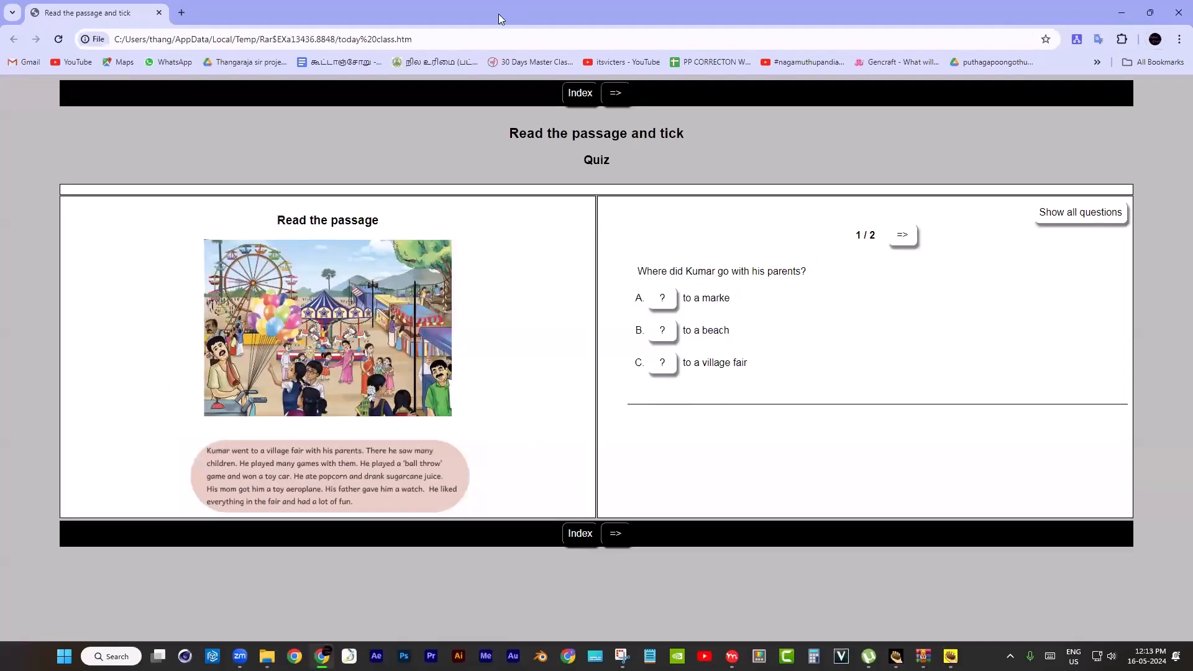
drag(498, 19, 722, 130)
click(732, 126)
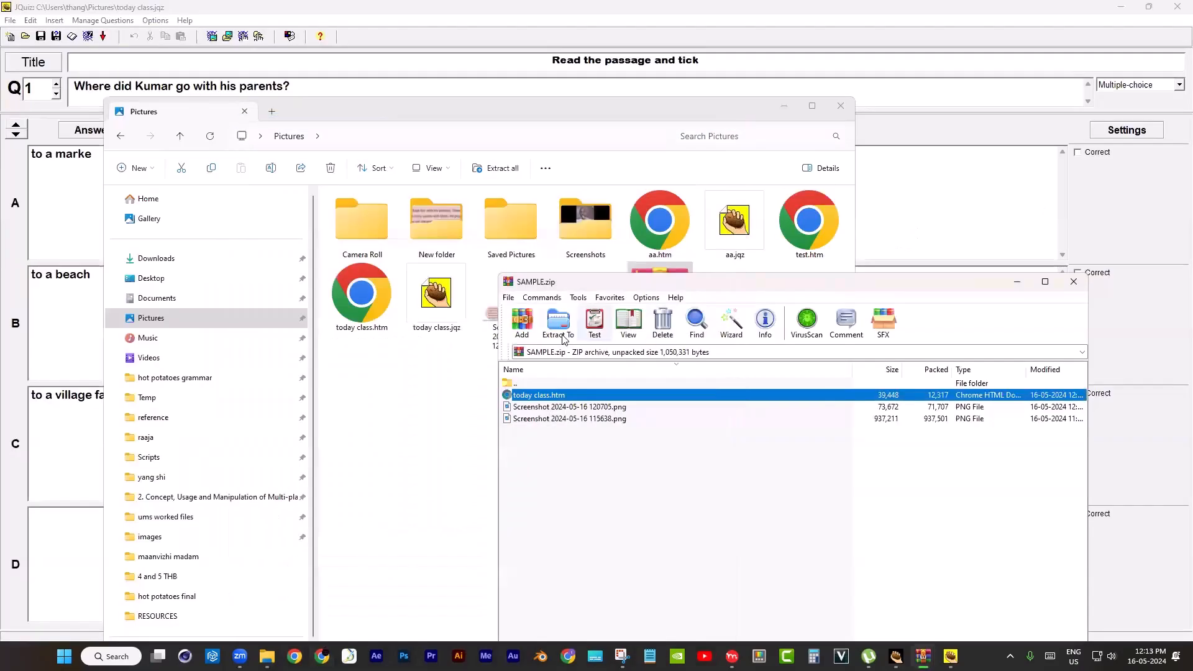
drag(766, 288, 655, 237)
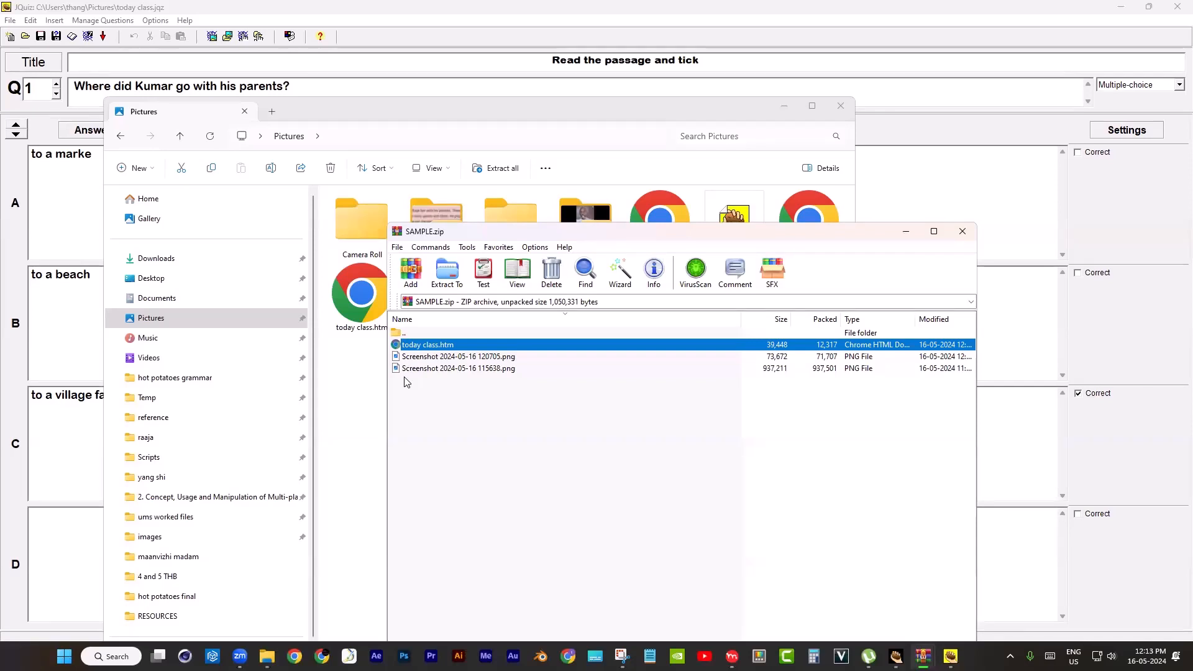
click(963, 231)
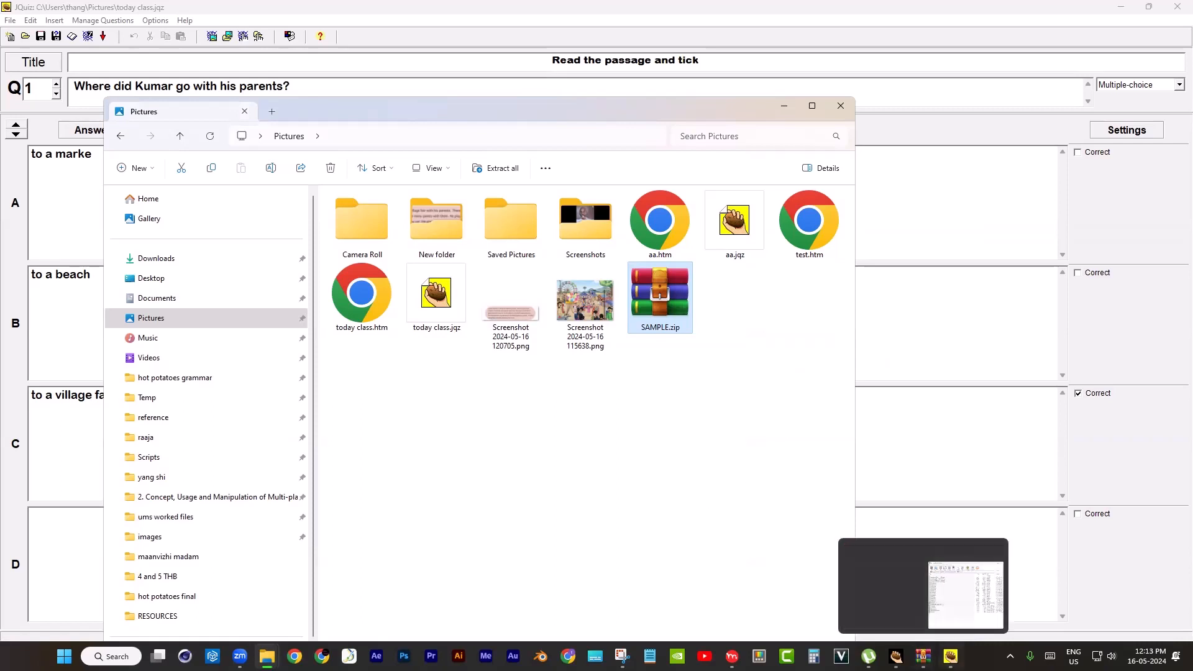
- Export the today class quiz as a SCORM 1.2 package named SAMPLE SCORM.zip in the Pictures folder
click(951, 657)
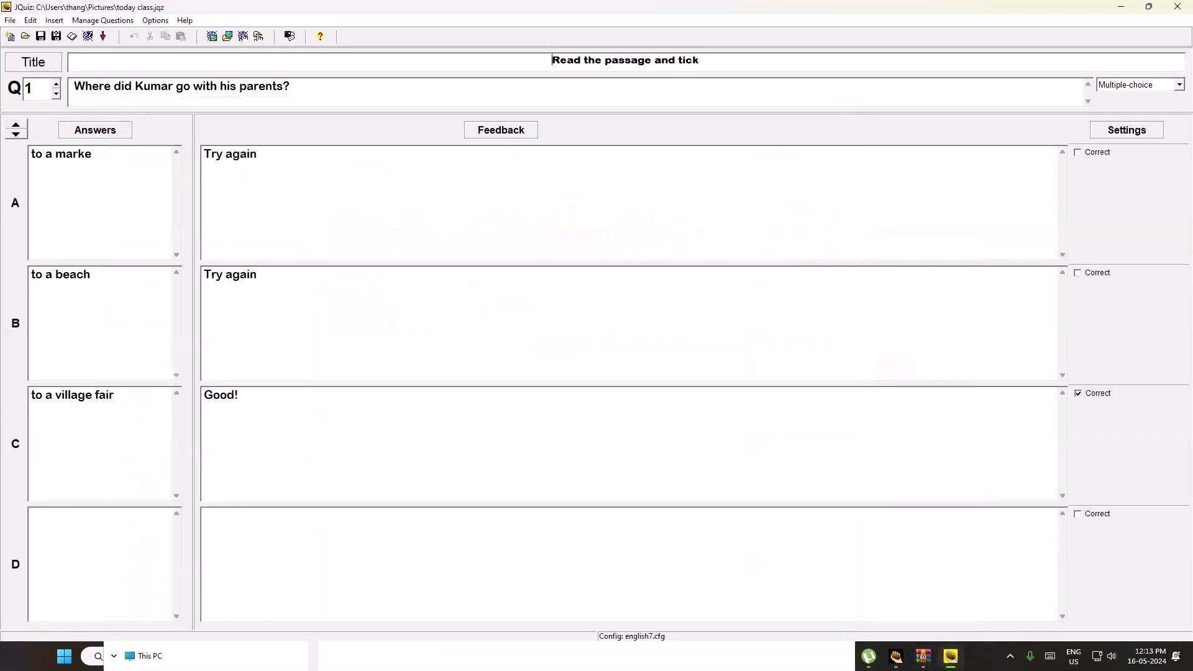
click(10, 21)
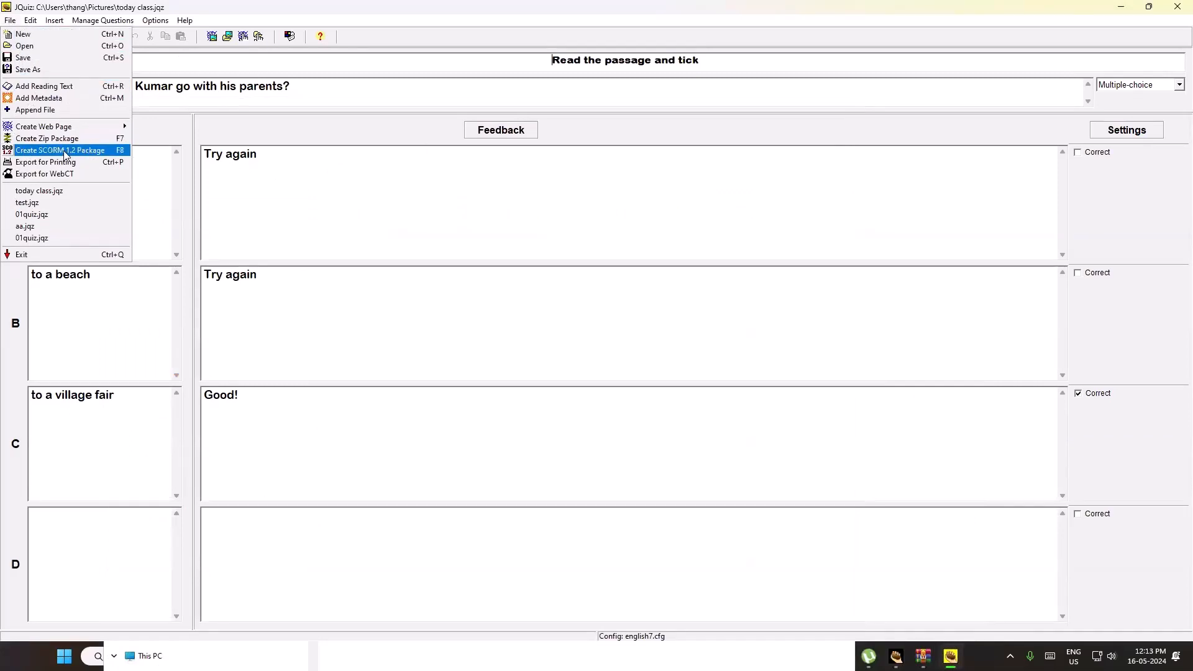
click(107, 151)
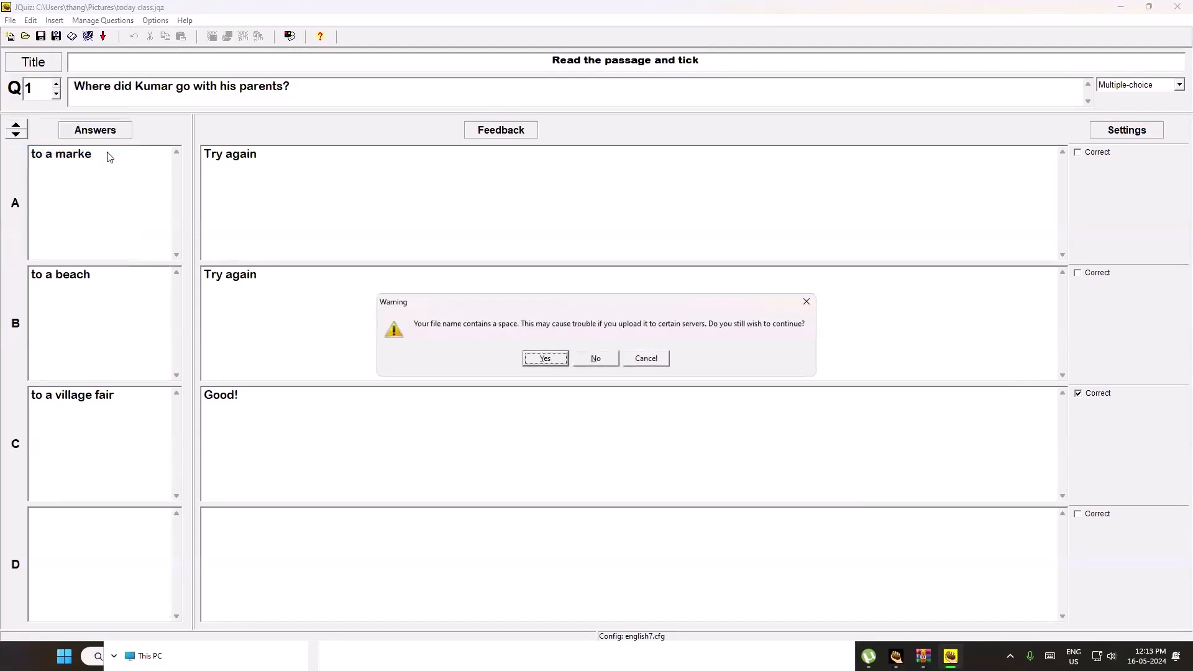
click(546, 359)
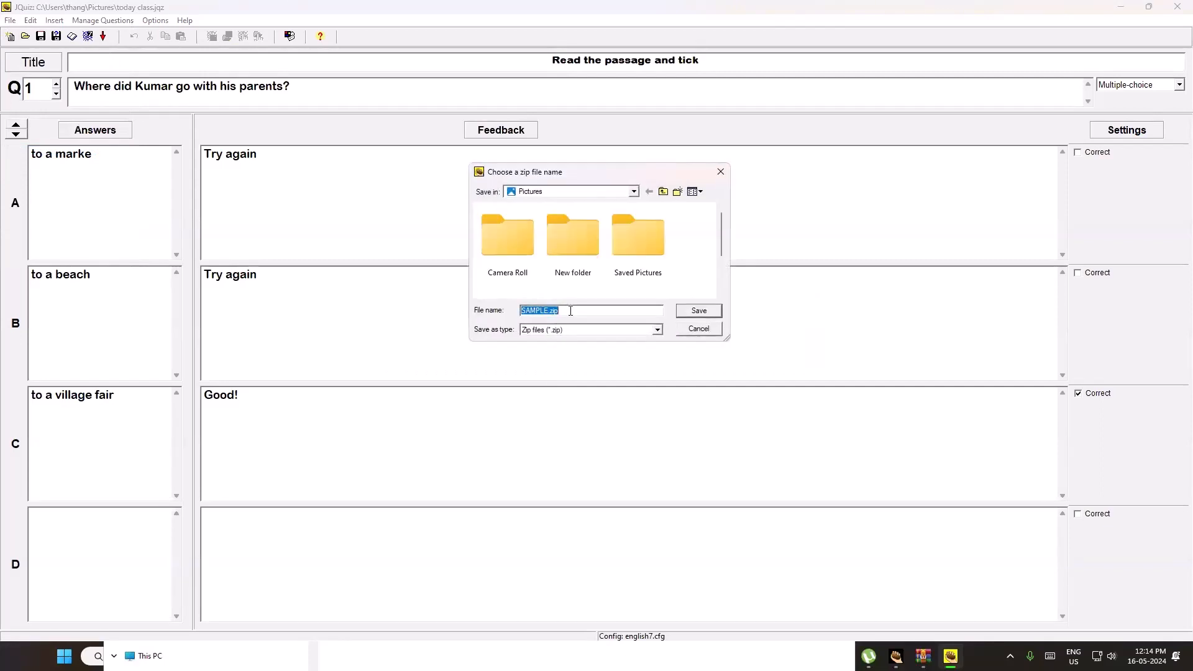
click(547, 312)
text(SCORM)
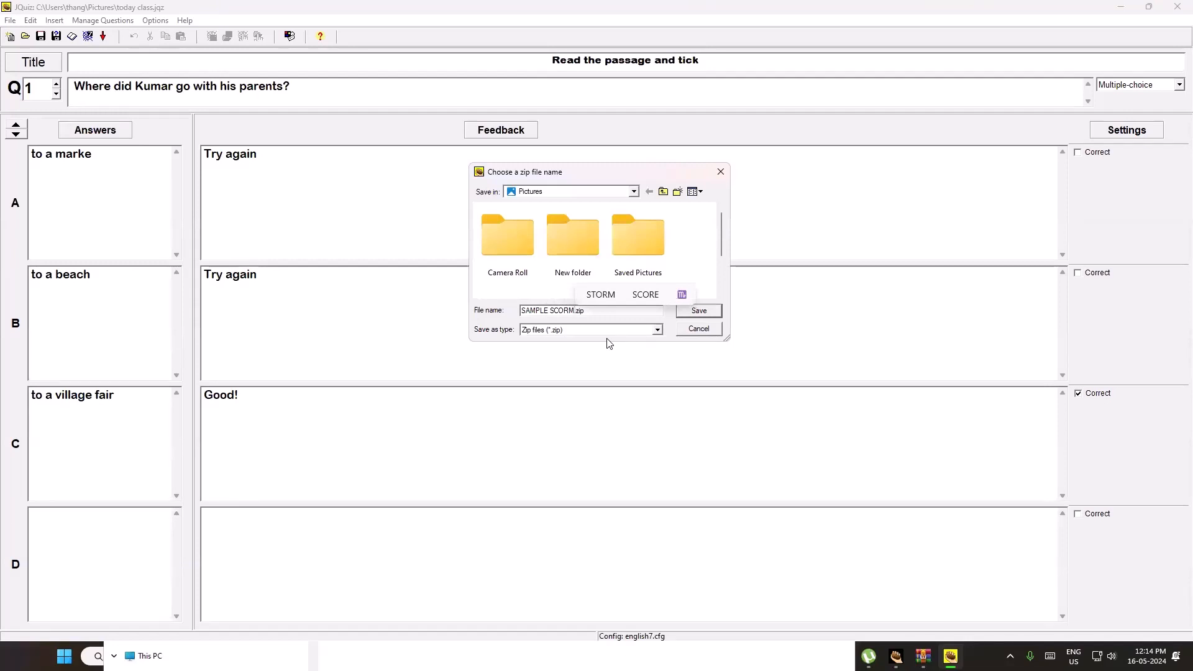
click(699, 311)
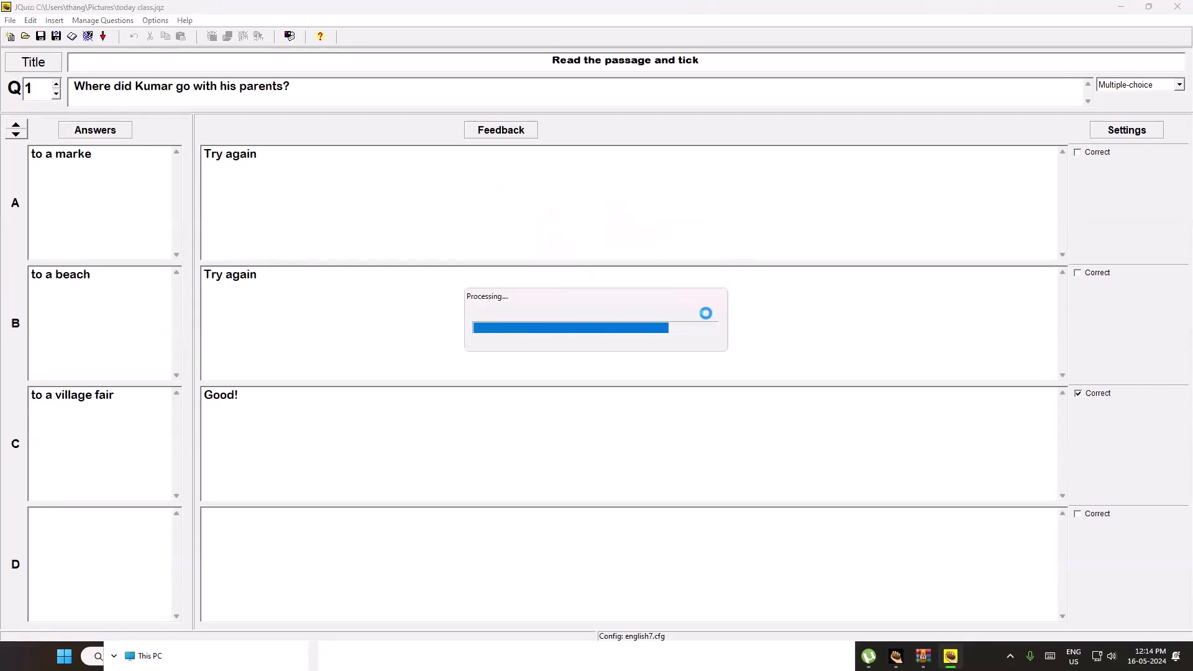
key(Return)
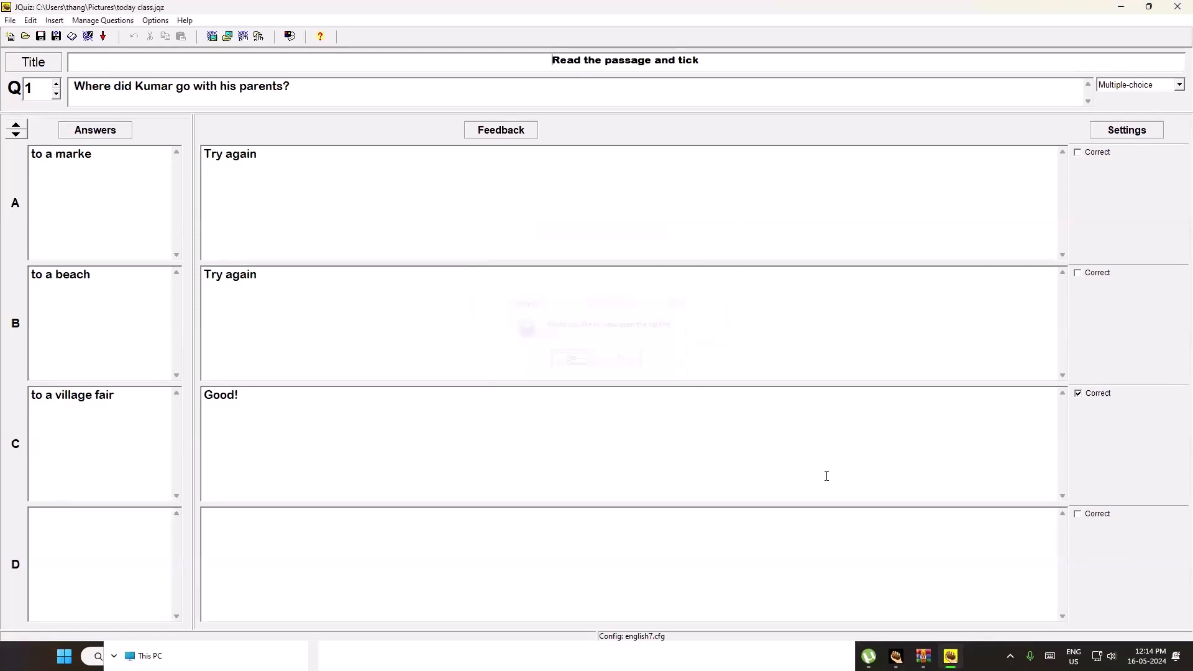
- Open SAMPLE SCORM.zip from the Pictures folder and bring its archive window forward to examine the packed files
mouse_move(923, 656)
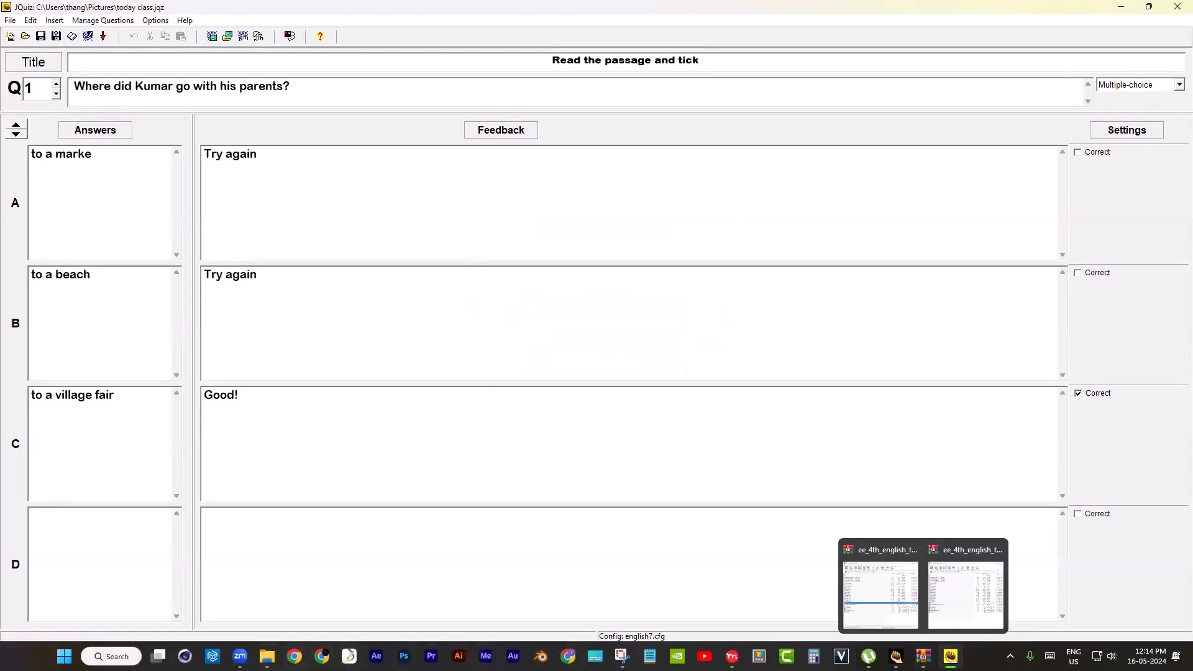
mouse_move(266, 656)
click(470, 620)
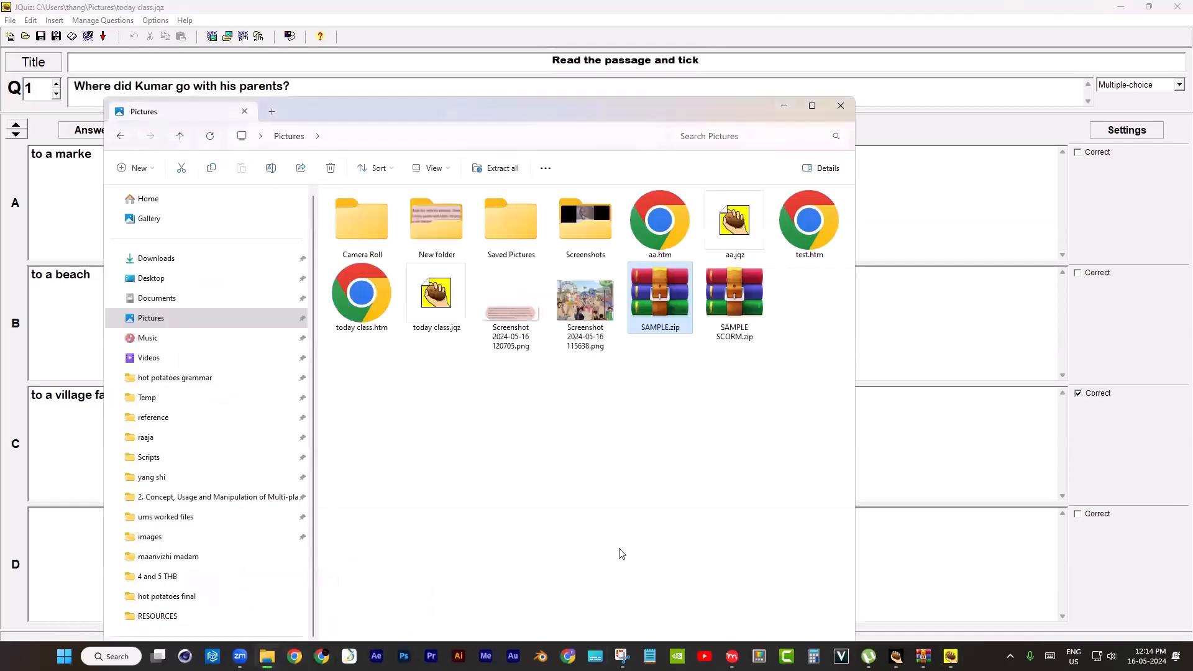
double_click(746, 300)
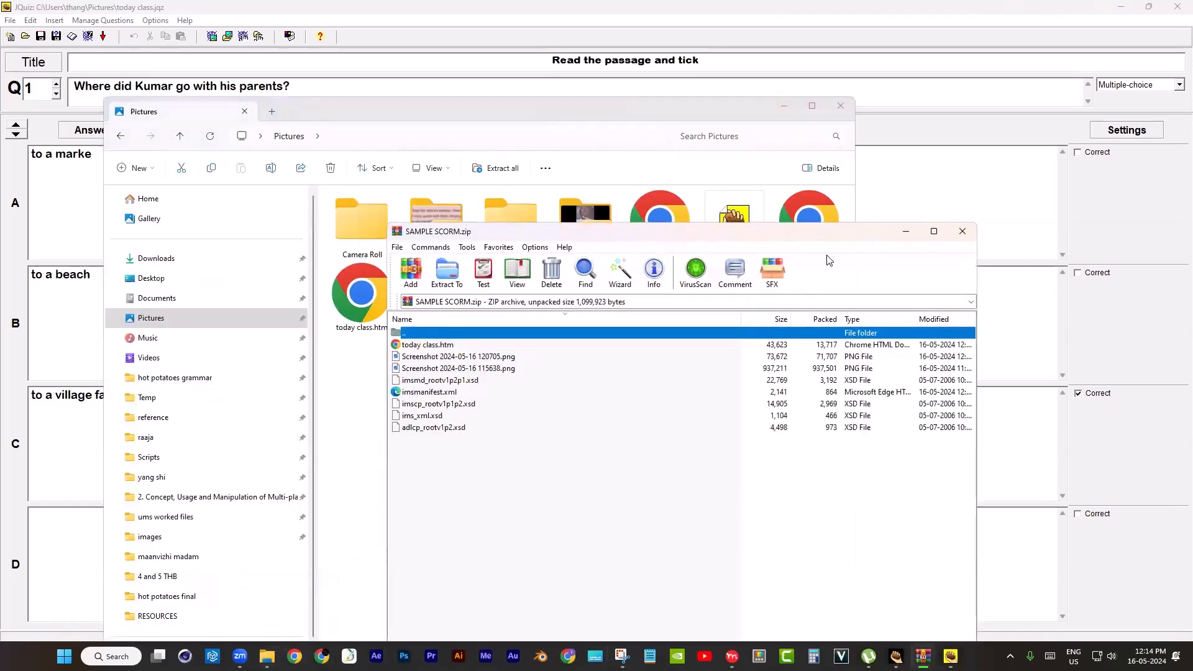
mouse_move(923, 646)
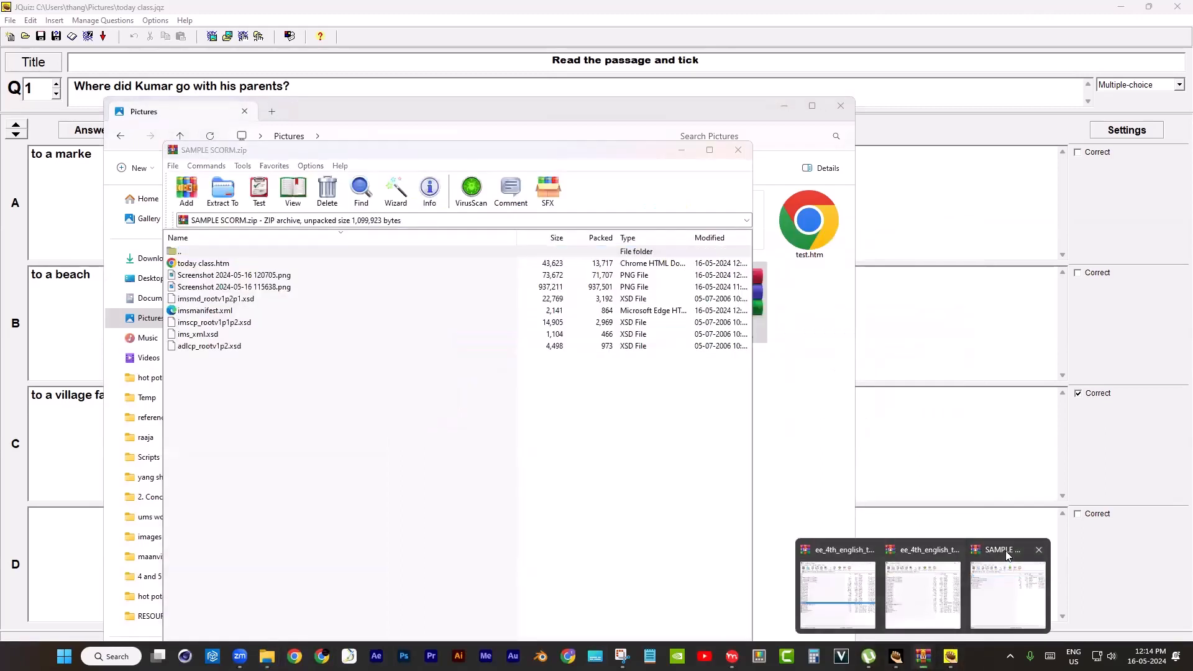
click(987, 569)
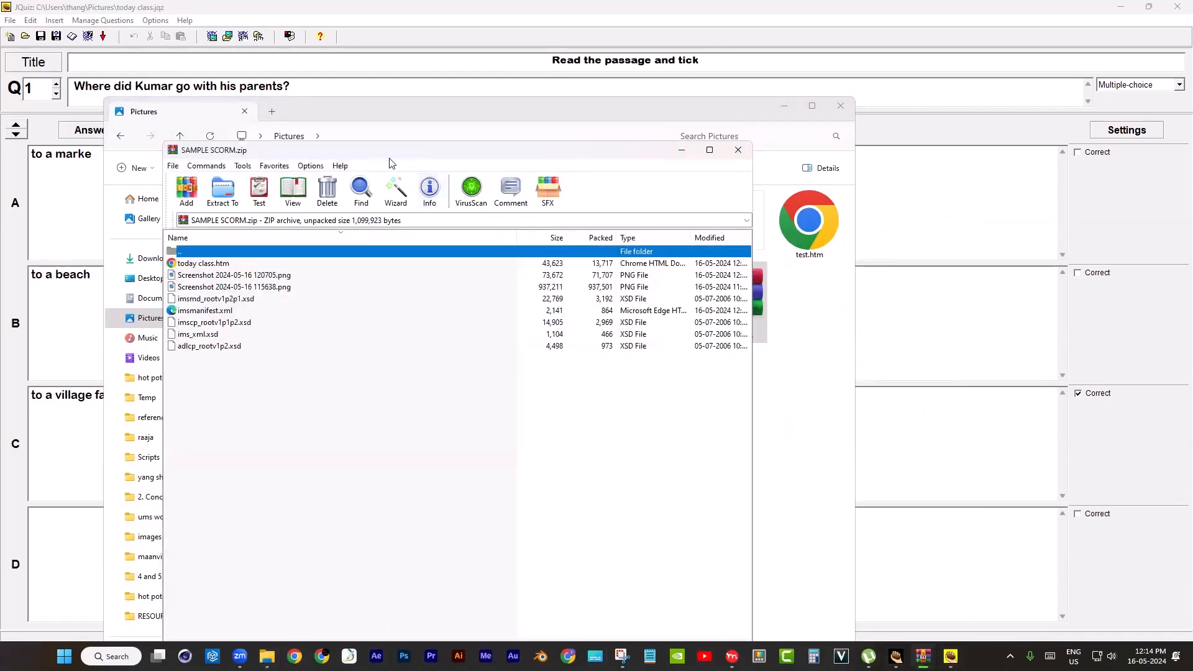
- Move the SAMPLE SCORM.zip archive window aside and open SAMPLE.zip from the Pictures folder
drag(390, 160, 586, 155)
click(267, 656)
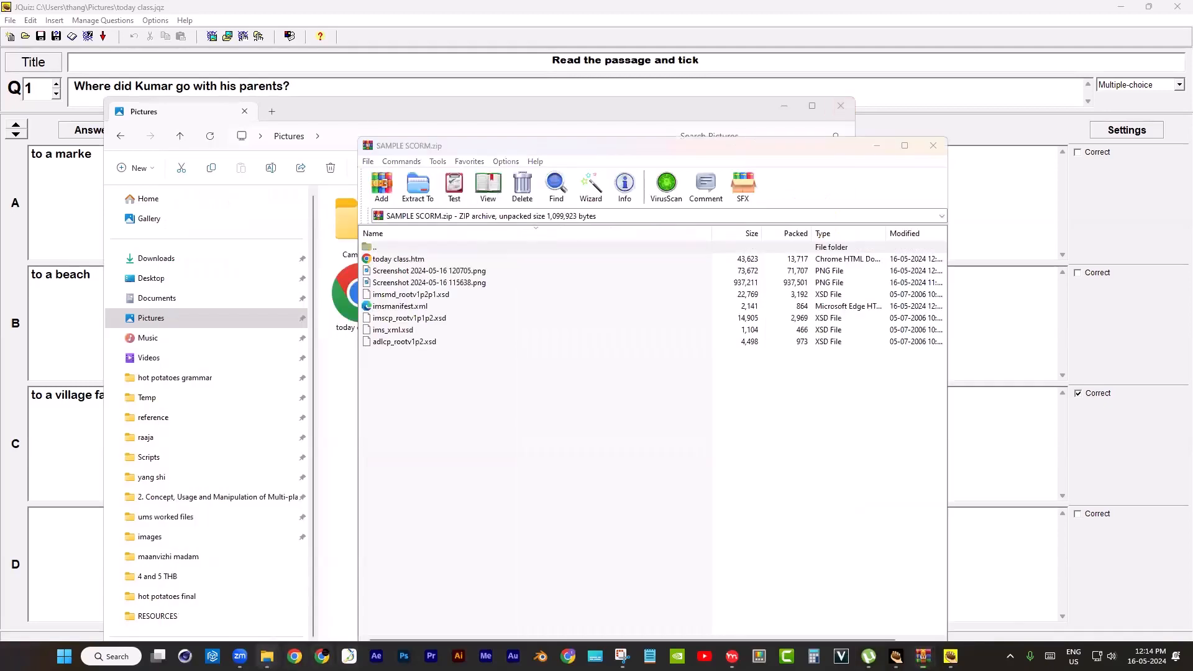
click(451, 609)
double_click(651, 313)
- Minimize the quiz window and the overlapping Pictures window, and place the SAMPLE SCORM.zip and SAMPLE.zip archive windows side by side
drag(732, 113, 306, 165)
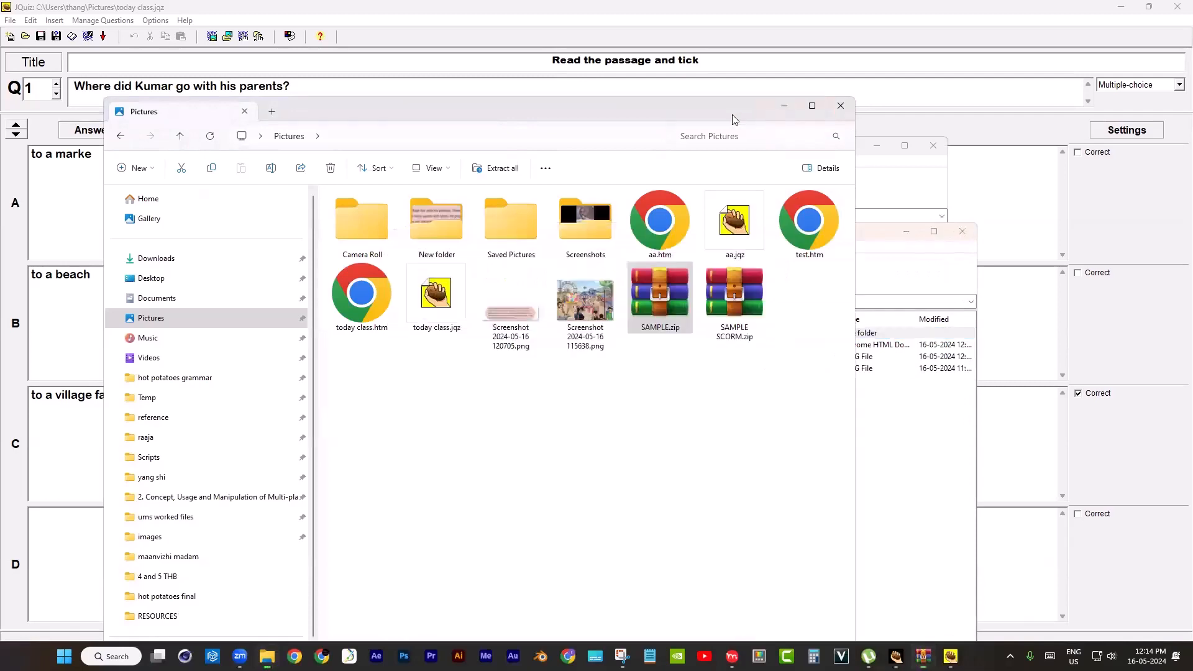
click(722, 241)
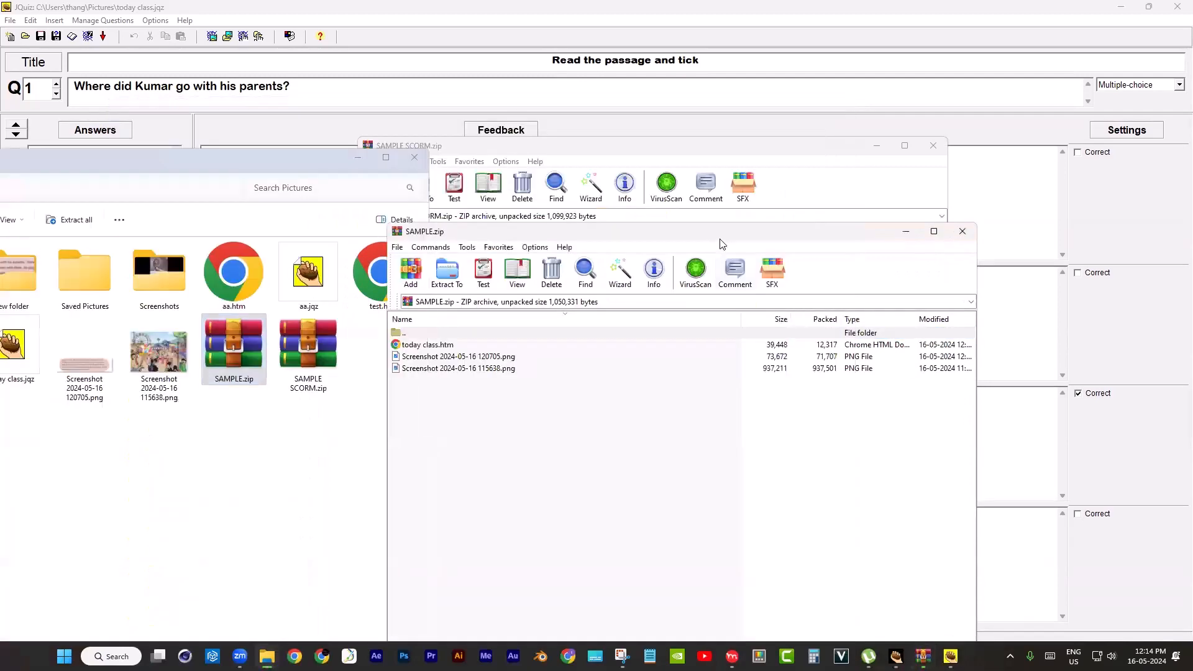
click(608, 140)
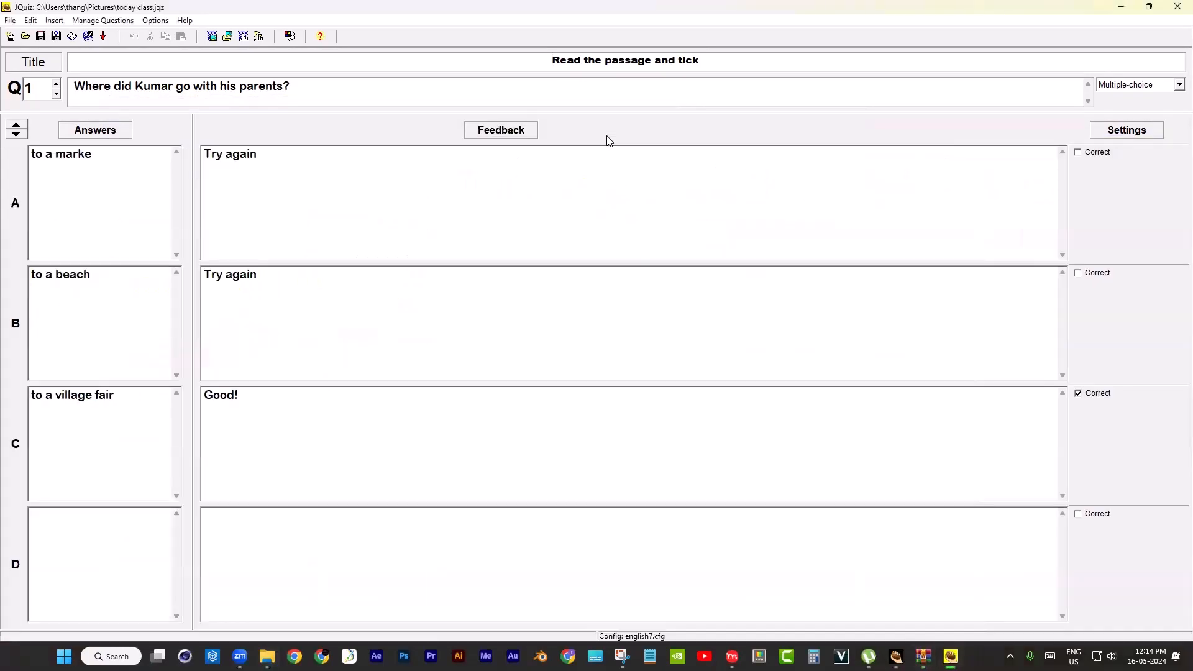
double_click(533, 7)
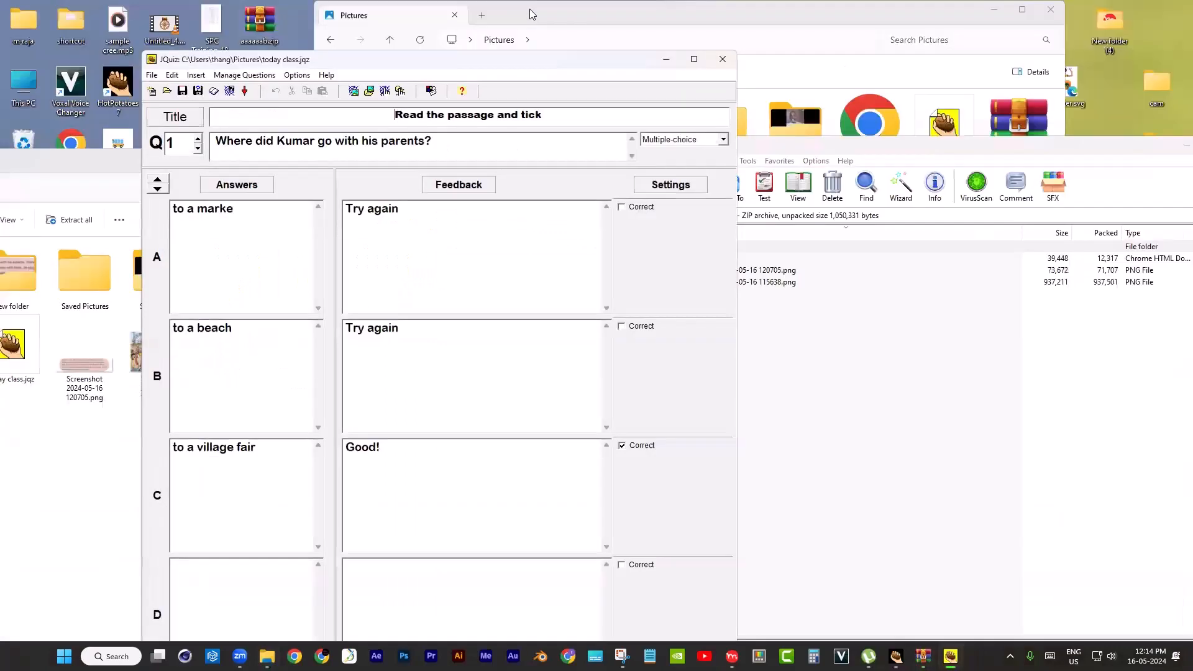
click(660, 62)
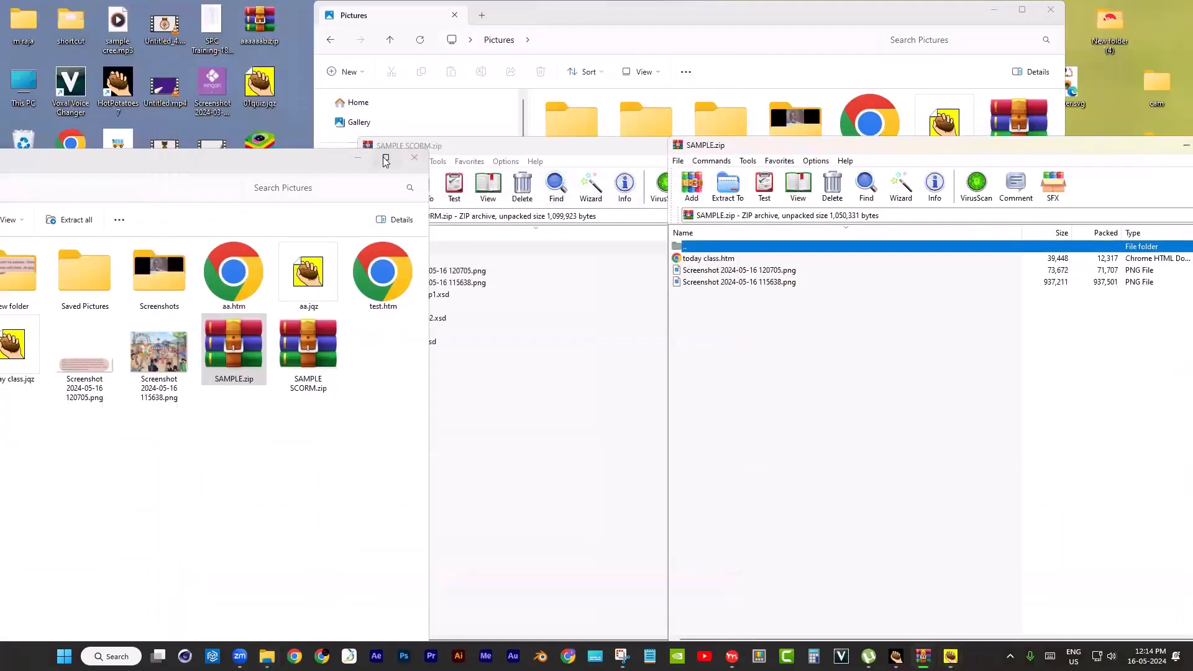
click(358, 156)
click(561, 148)
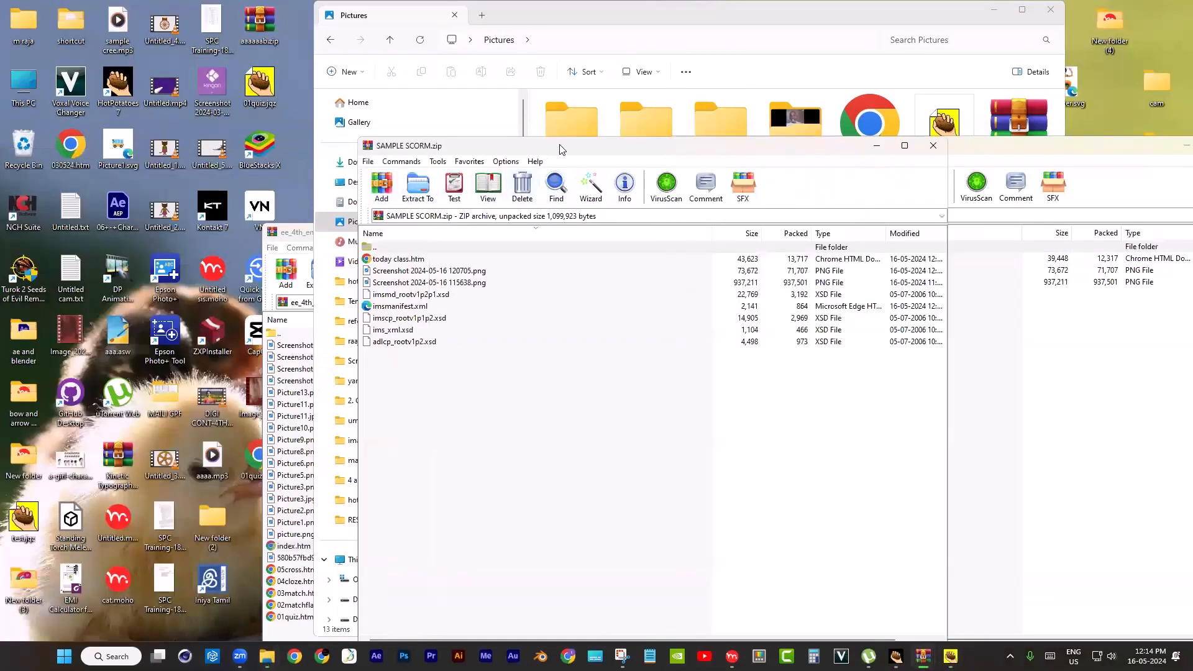
click(853, 152)
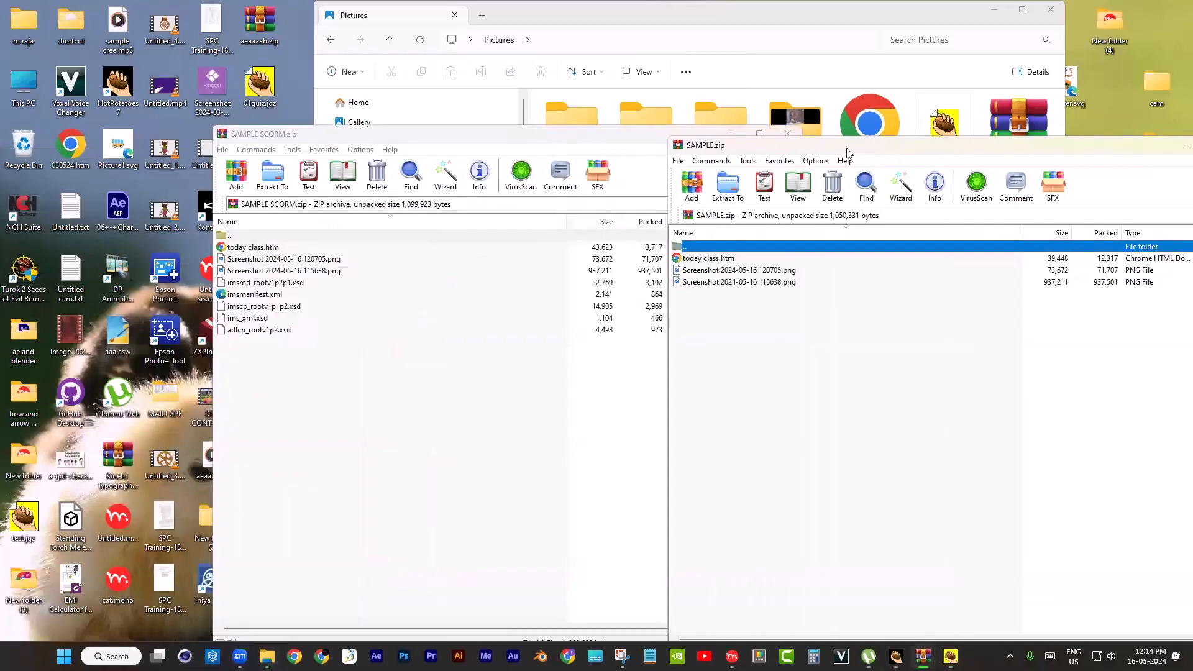
drag(847, 148, 646, 147)
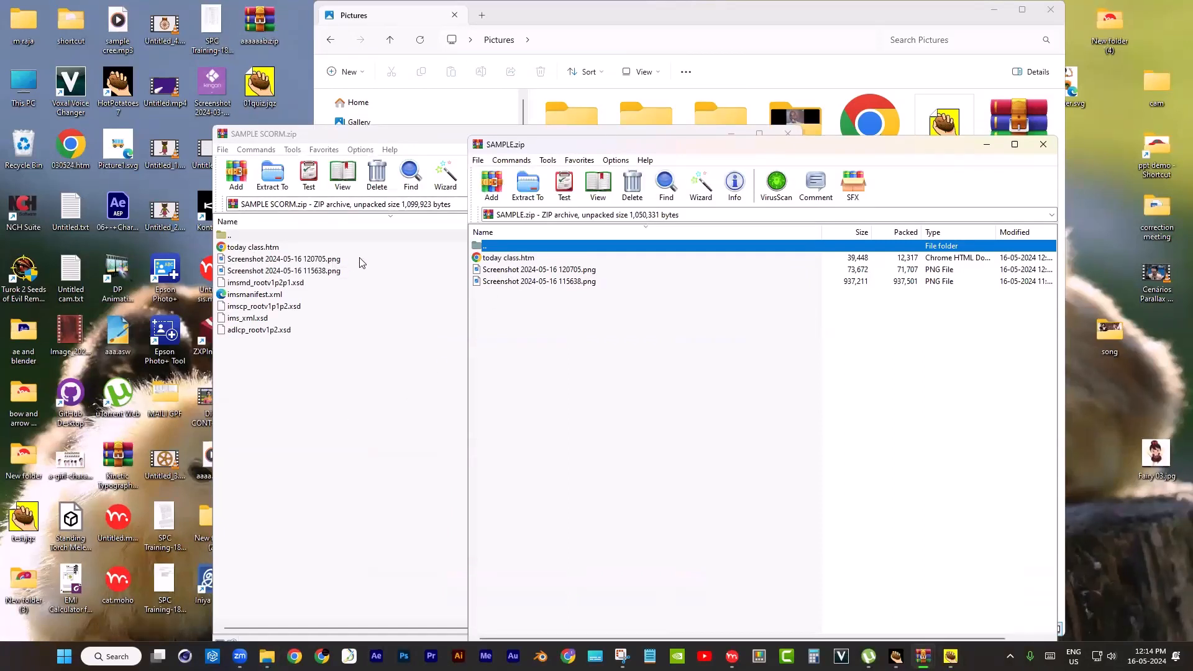
- Compare the schema and manifest files packed in SAMPLE SCORM.zip with the contents of SAMPLE.zip, and close both archives
click(348, 283)
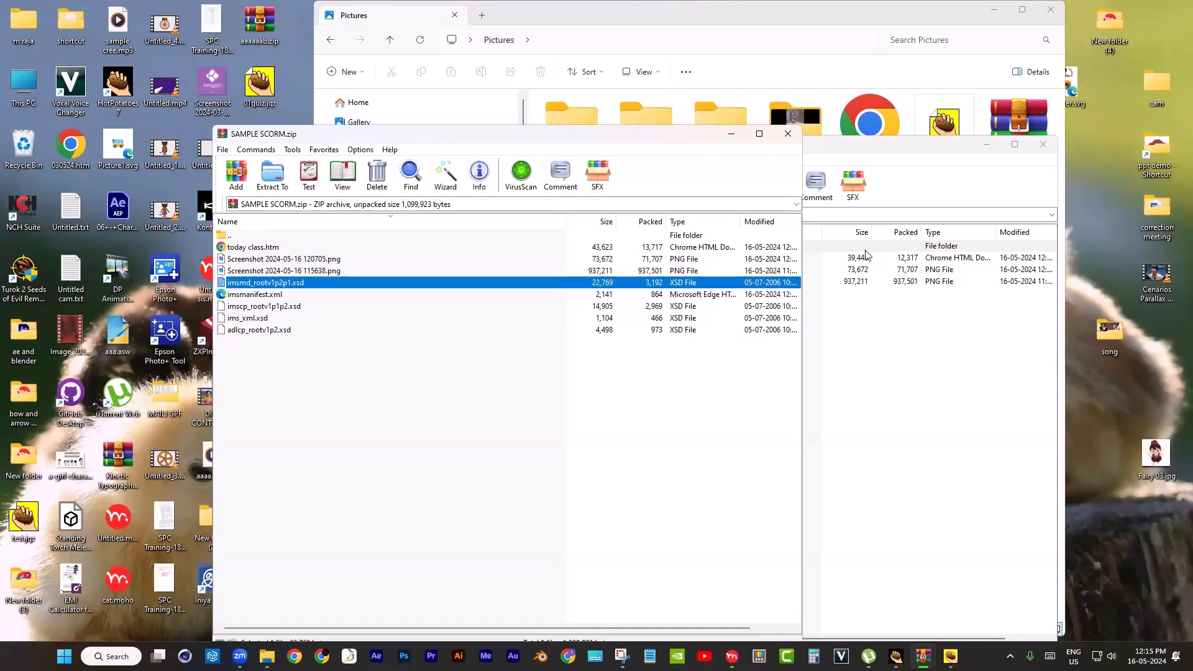
click(789, 134)
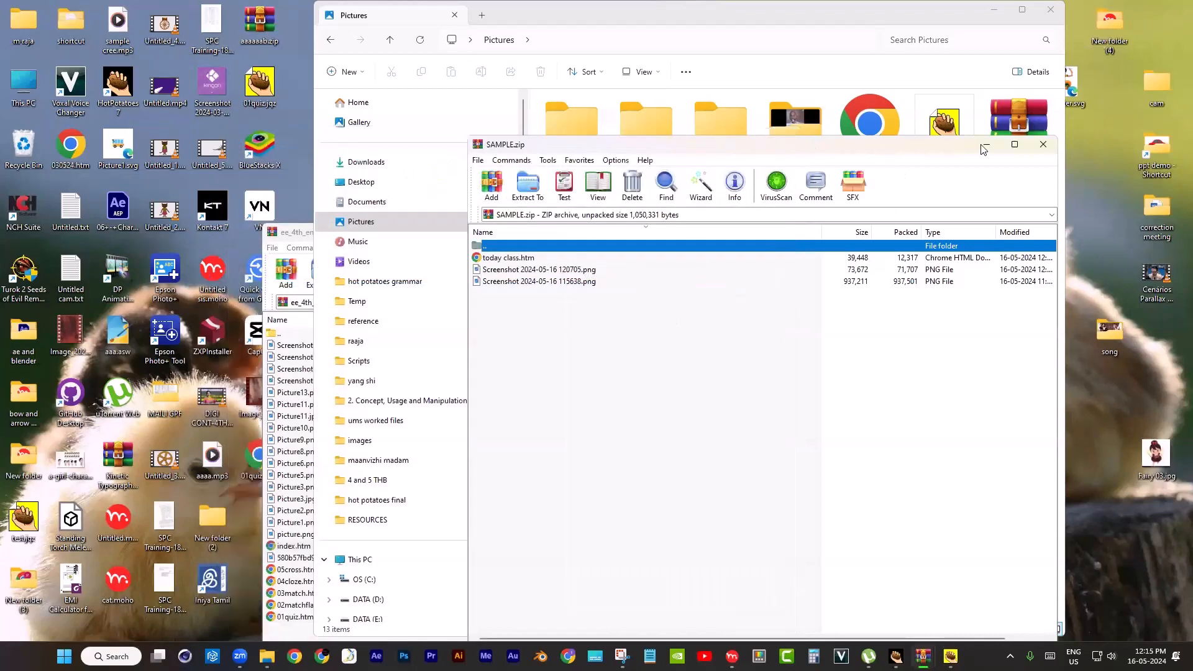
click(1043, 144)
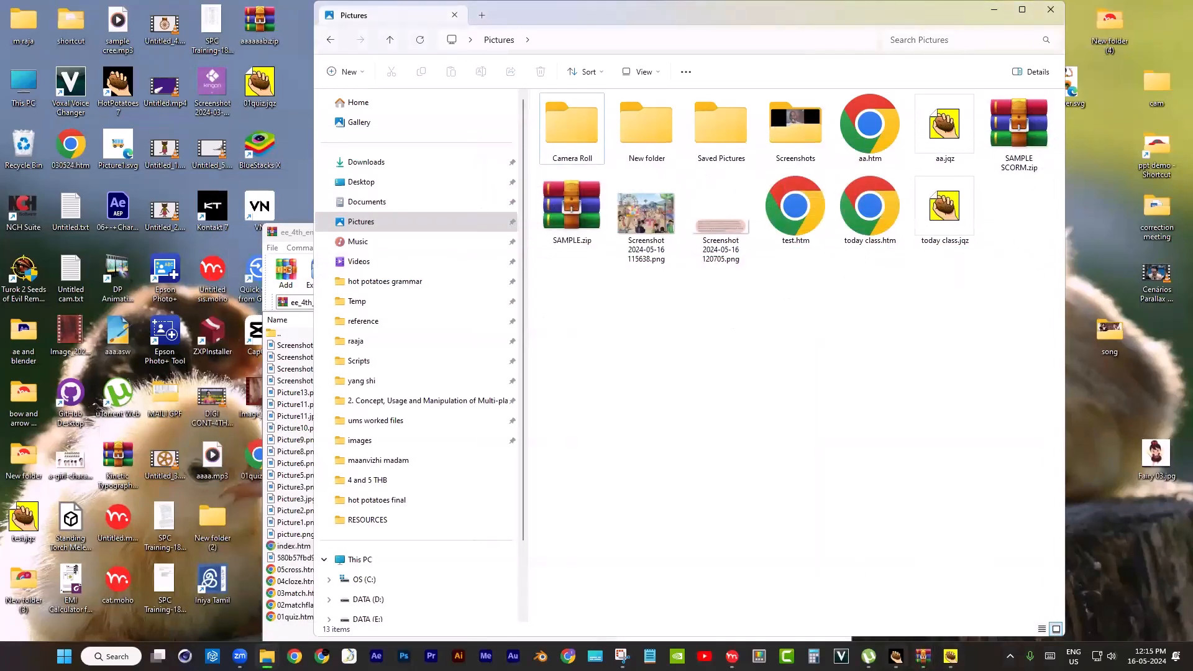
- Open 4th_EE_English_WB_Term-1.pdf from New folder (2) in the hot potatoes grammar folder on the desktop
mouse_move(924, 657)
click(25, 86)
click(507, 20)
drag(507, 20, 350, 214)
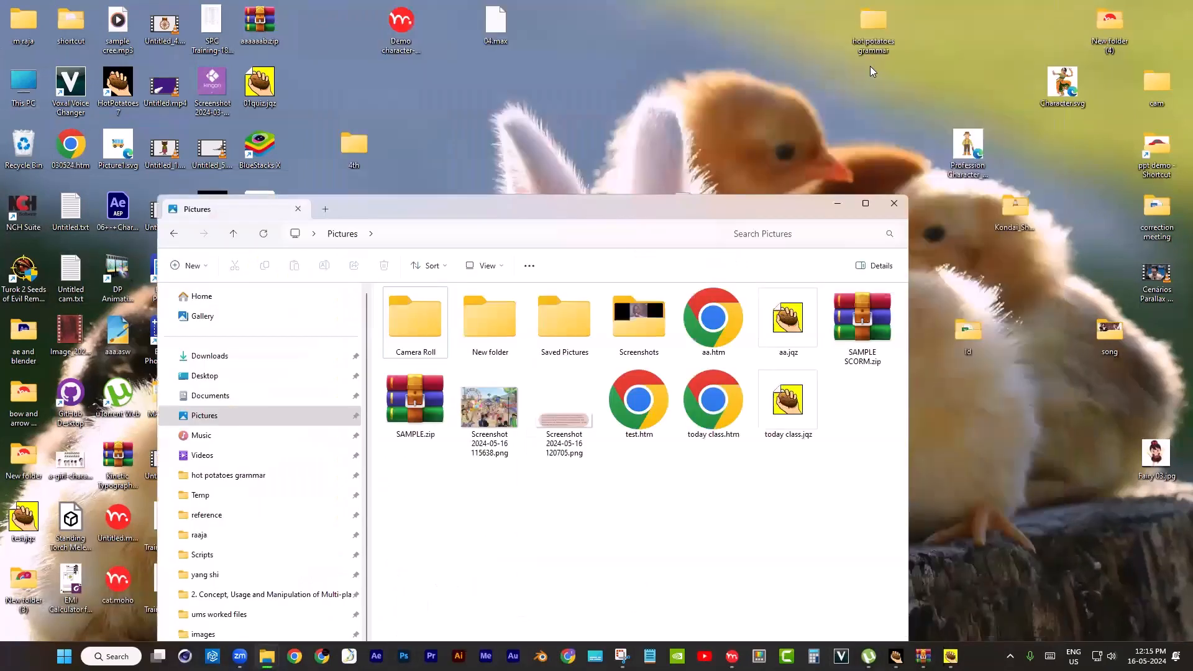
double_click(885, 14)
click(276, 160)
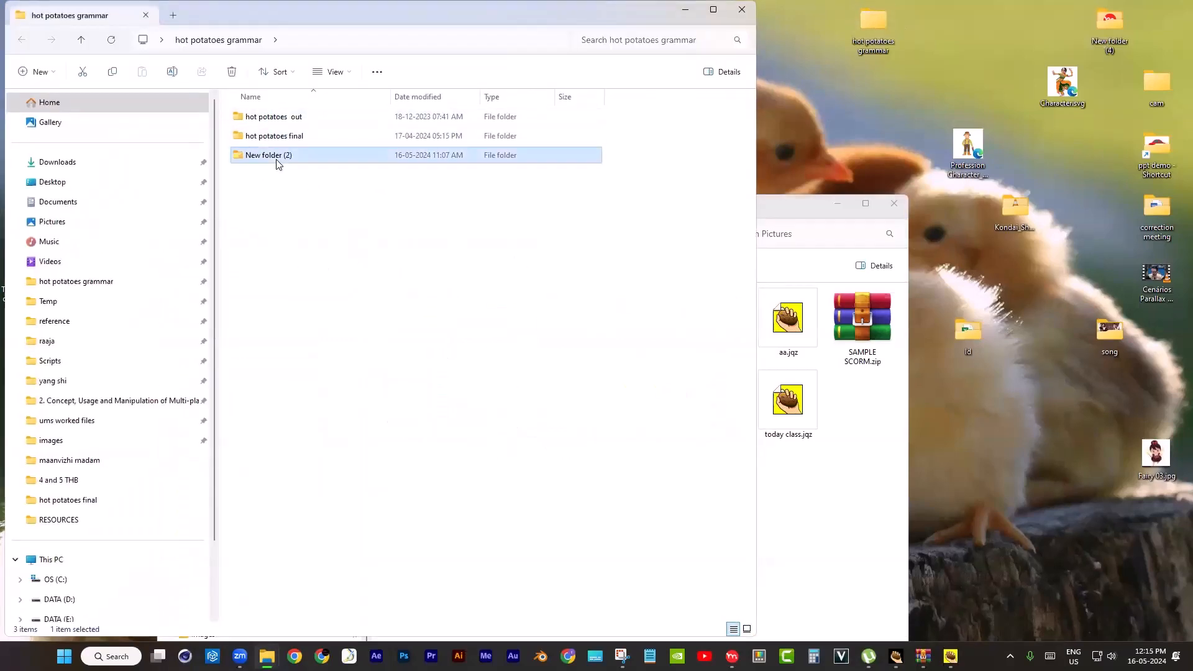
double_click(276, 160)
click(481, 222)
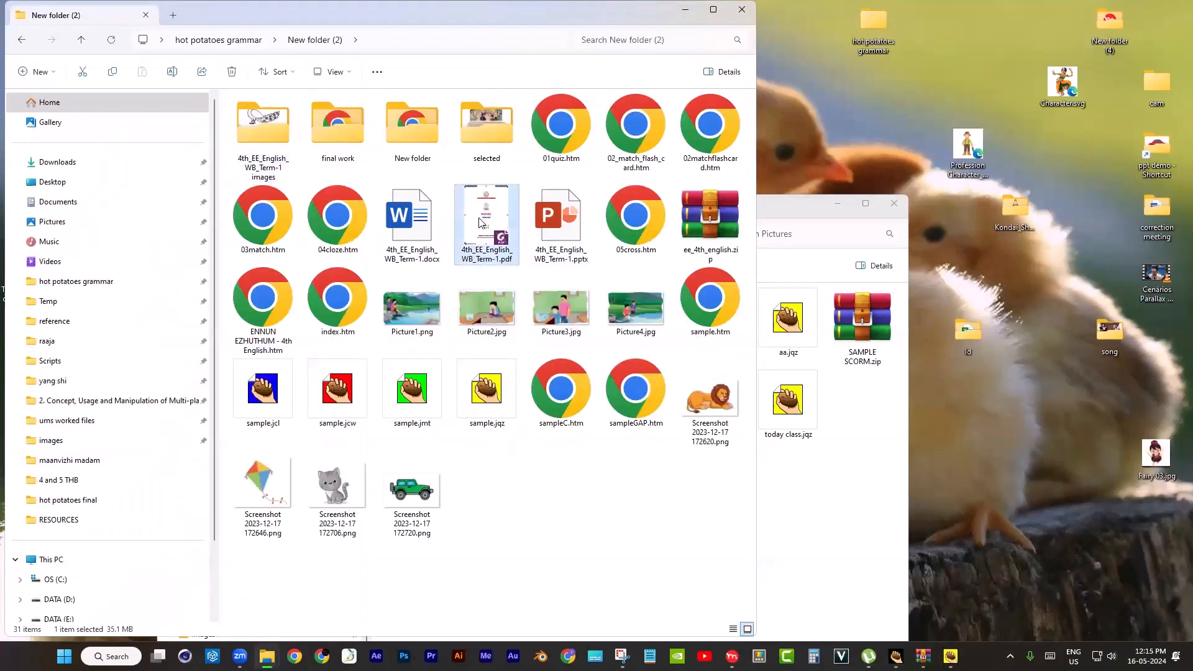
double_click(482, 222)
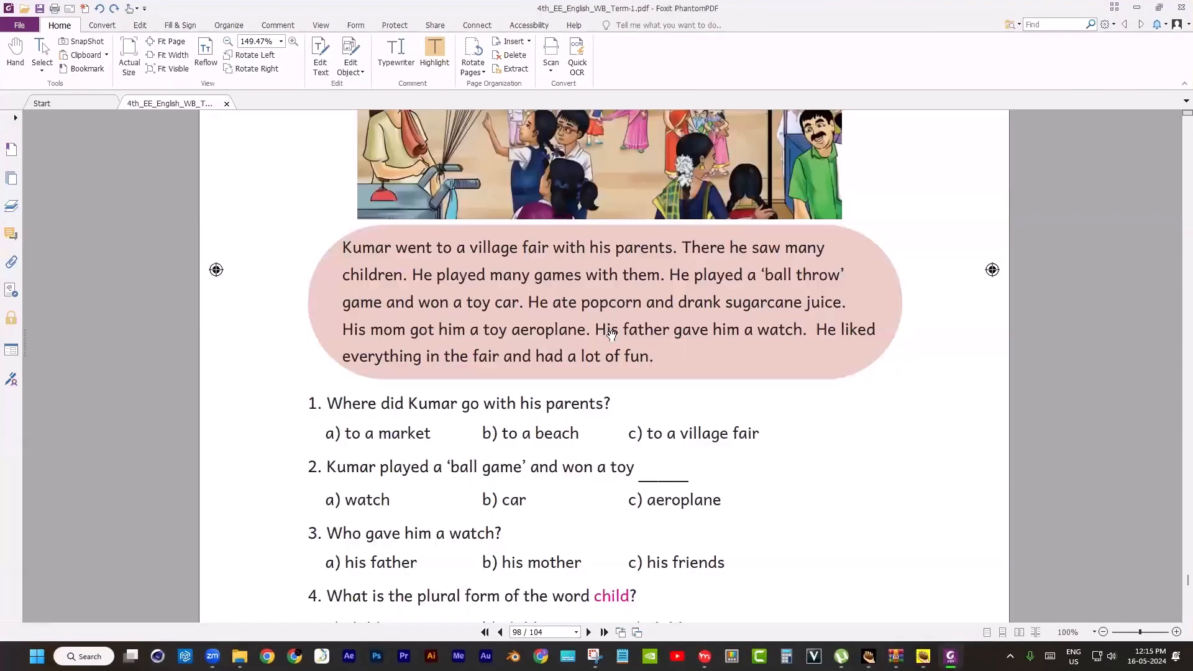
- Look back through the workbook PDF's earlier exercises from page 98 to page 85, and minimize the PDF window
scroll(612, 422, up, 10)
scroll(612, 423, up, 15)
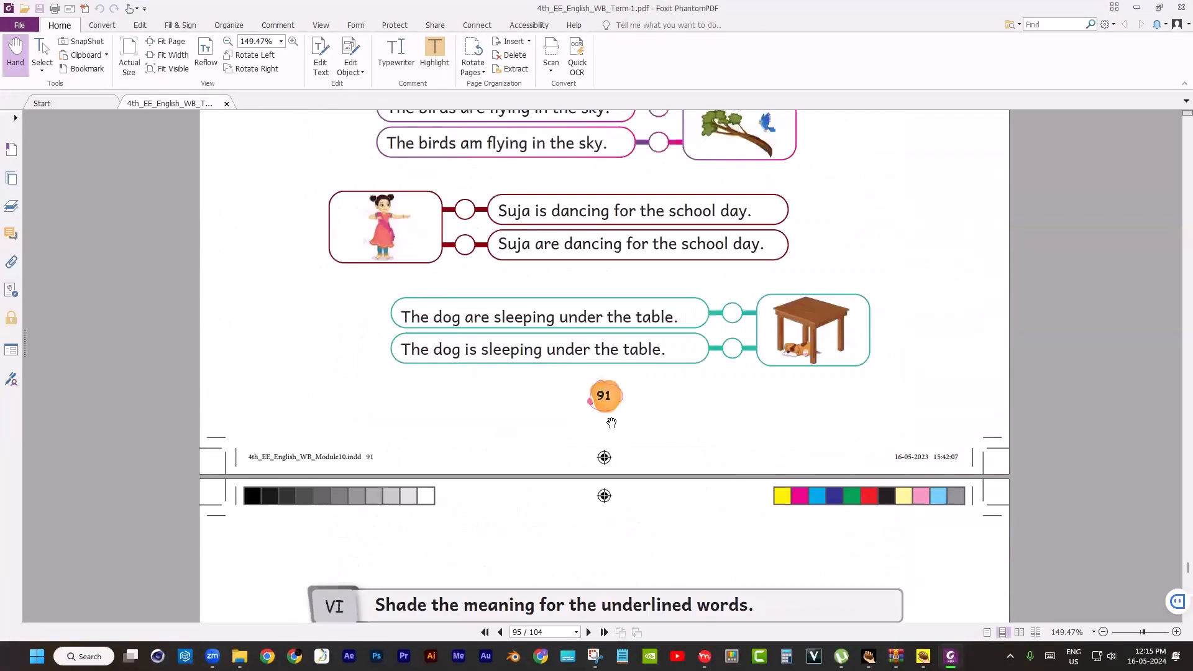
scroll(612, 423, up, 15)
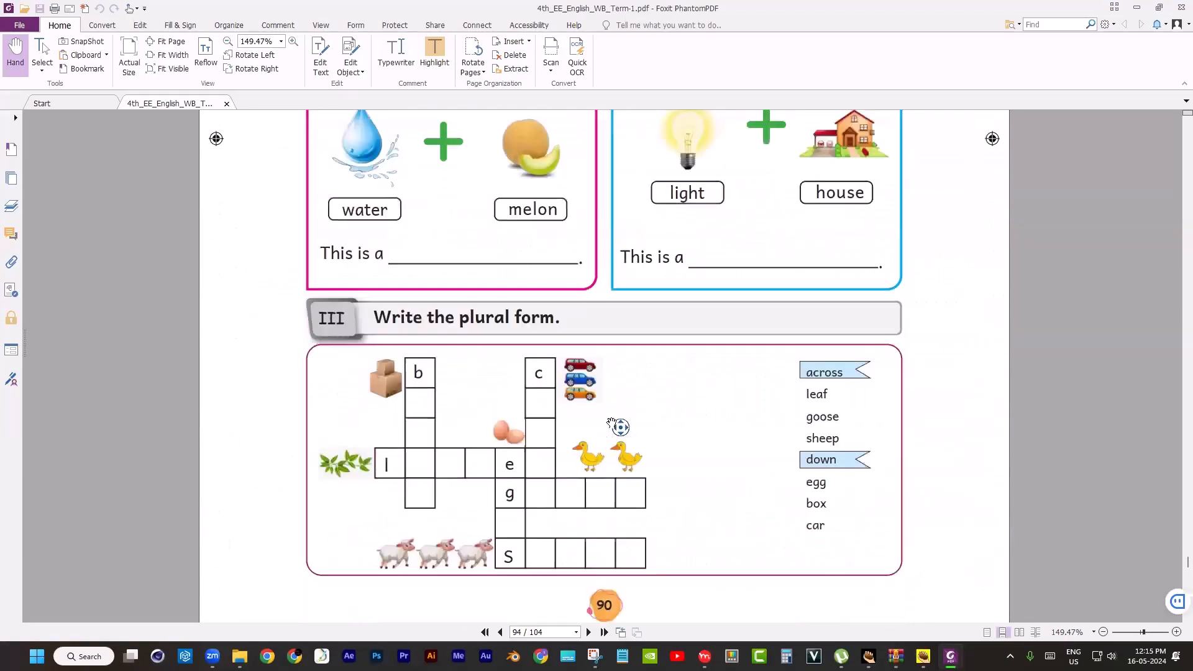
scroll(619, 426, up, 15)
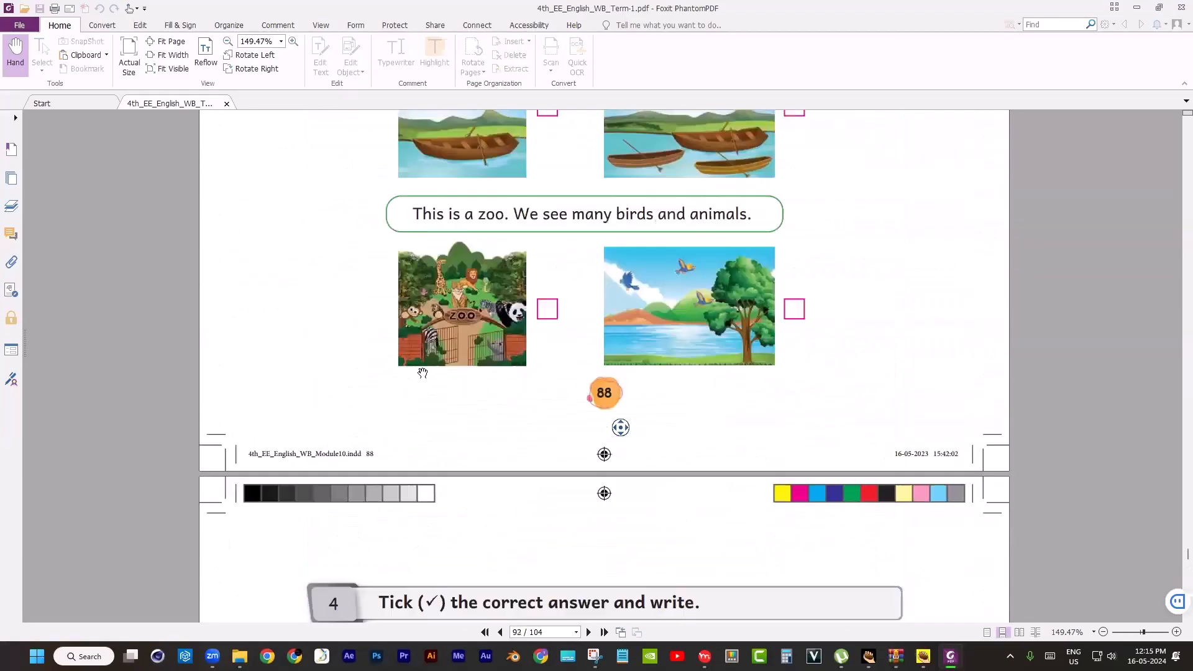
scroll(423, 374, up, 10)
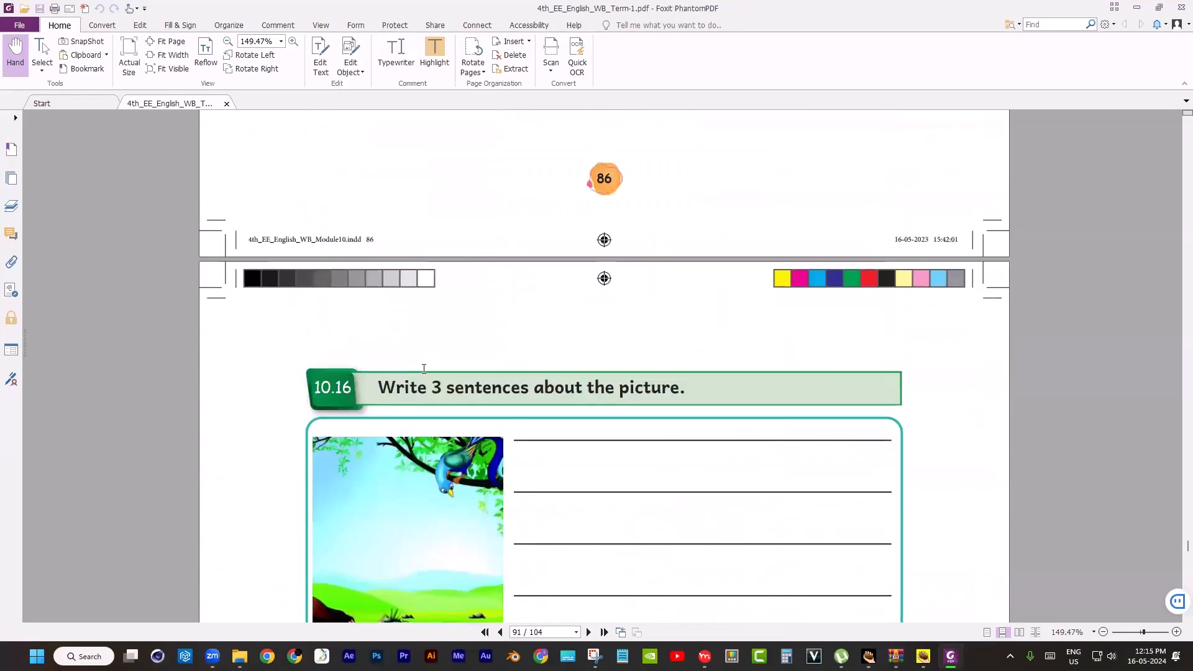
scroll(424, 369, up, 5)
scroll(424, 369, up, 15)
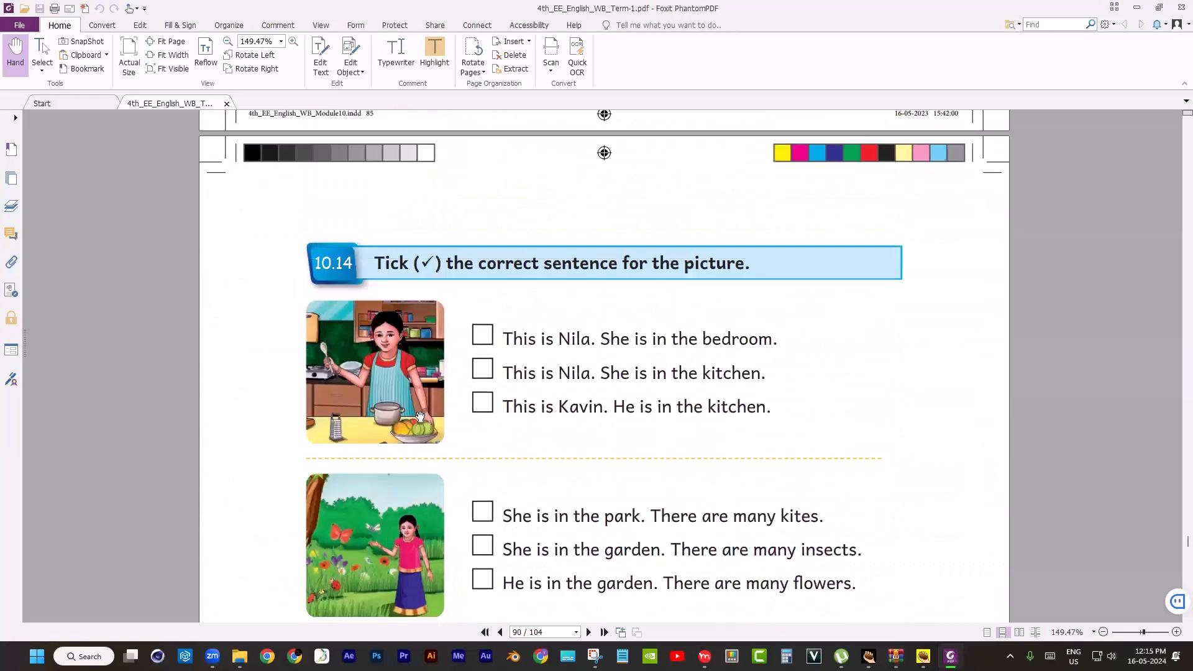
scroll(427, 421, up, 20)
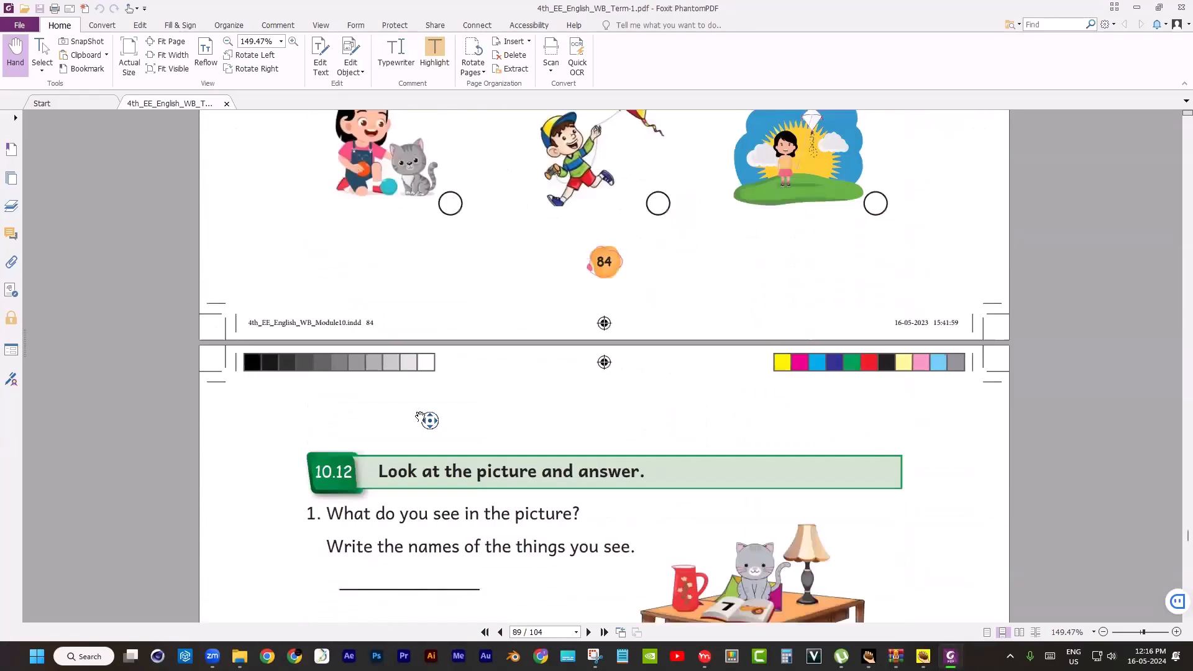
scroll(420, 418, up, 20)
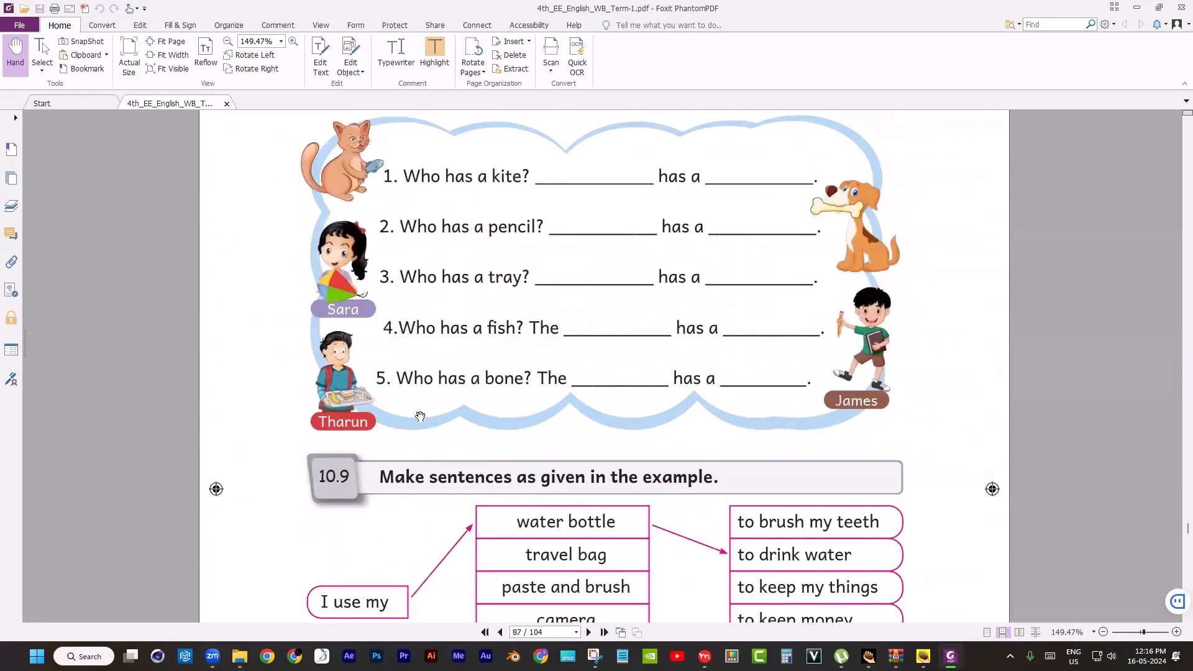
scroll(421, 418, up, 20)
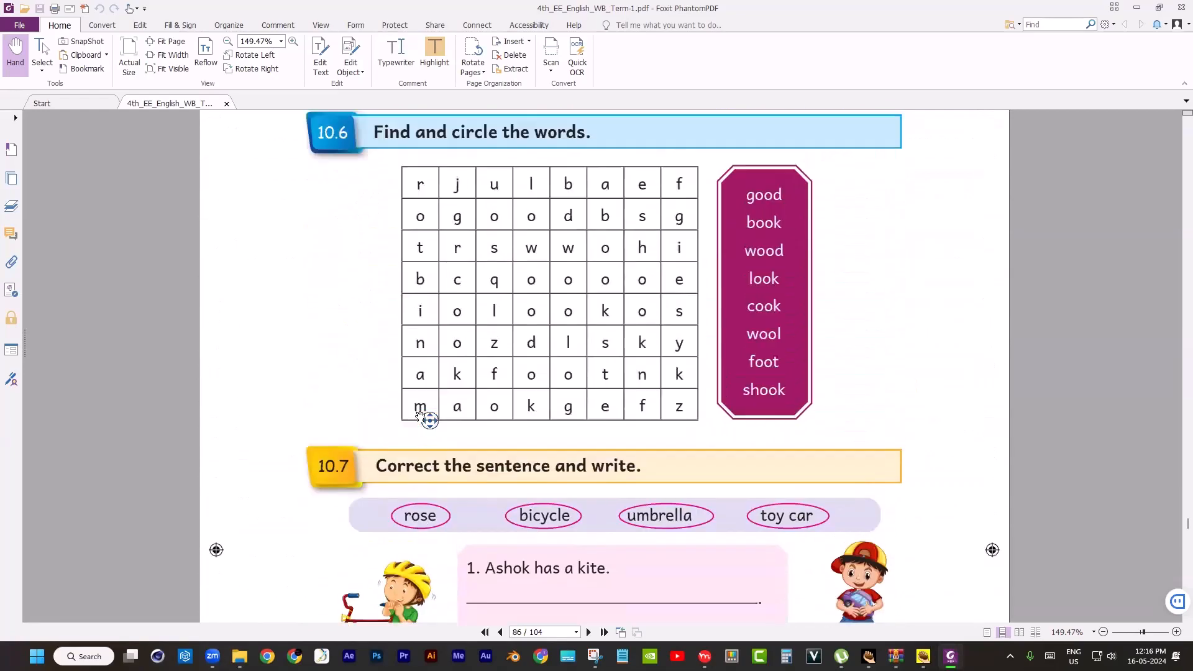
scroll(421, 417, up, 5)
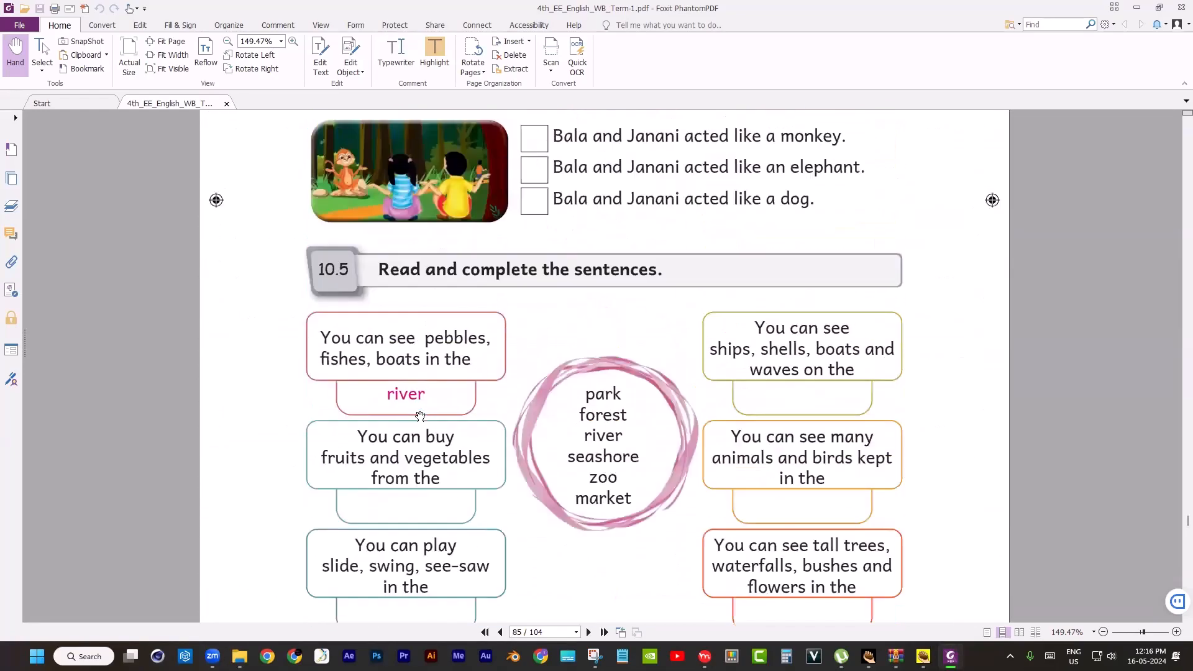
click(1136, 7)
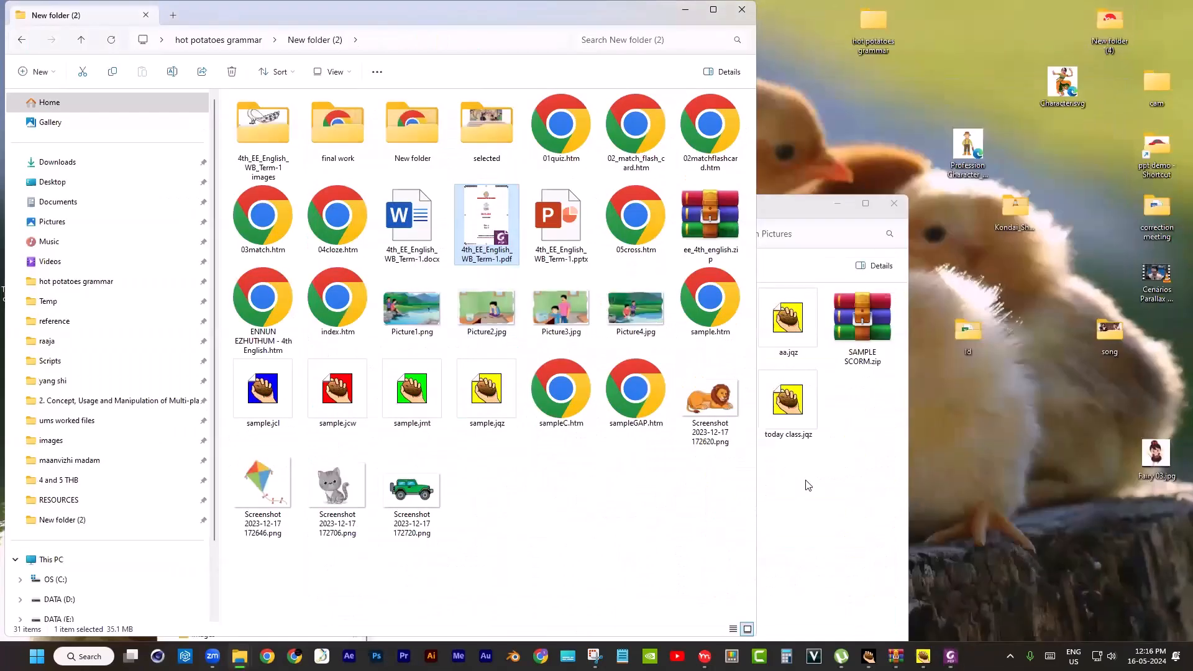
- Bring the Pictures folder window forward and rename its New folder as LESSON 5
click(807, 210)
drag(579, 200, 697, 175)
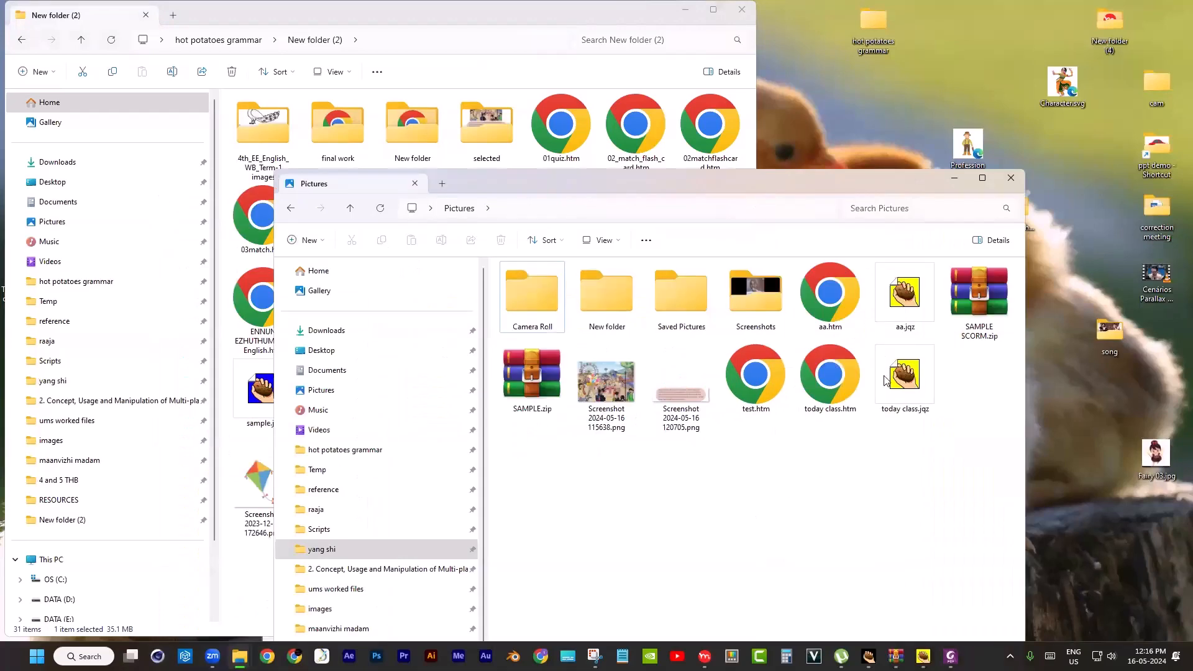
click(612, 318)
click(611, 329)
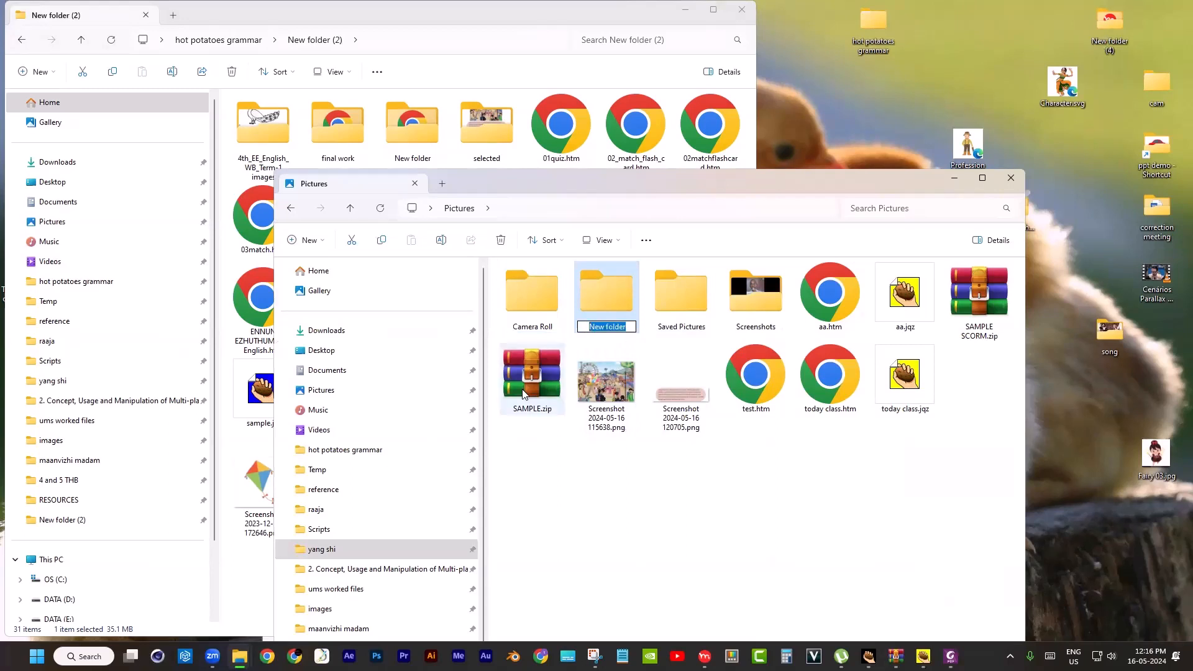
text(LESSON 5)
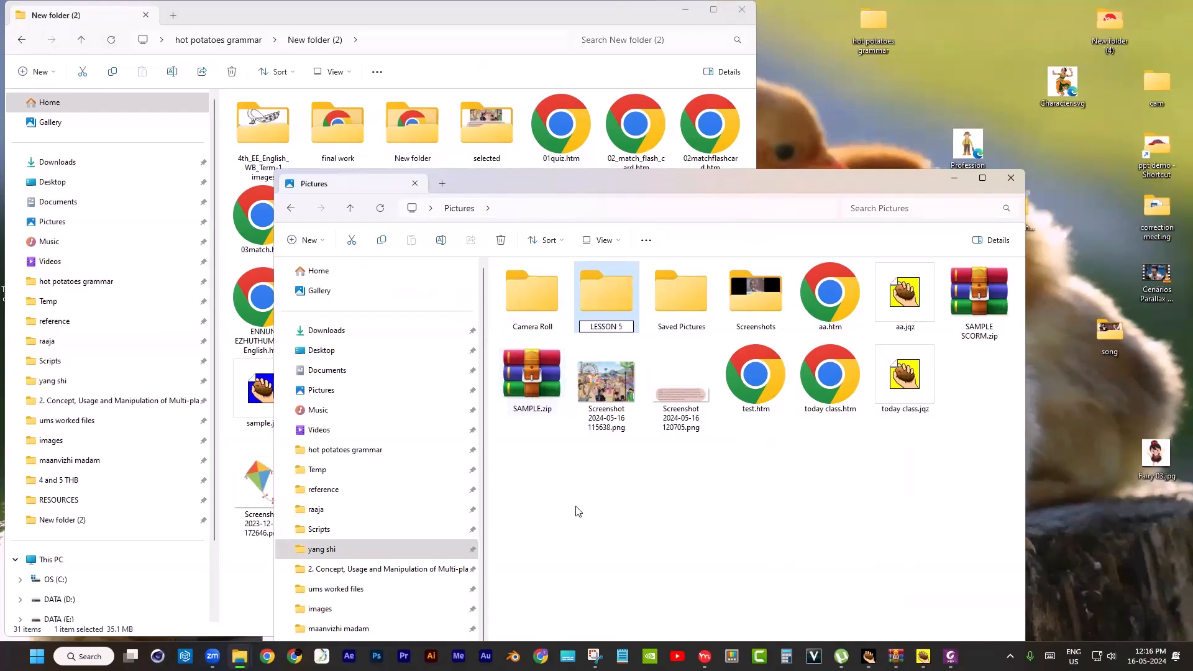
click(527, 396)
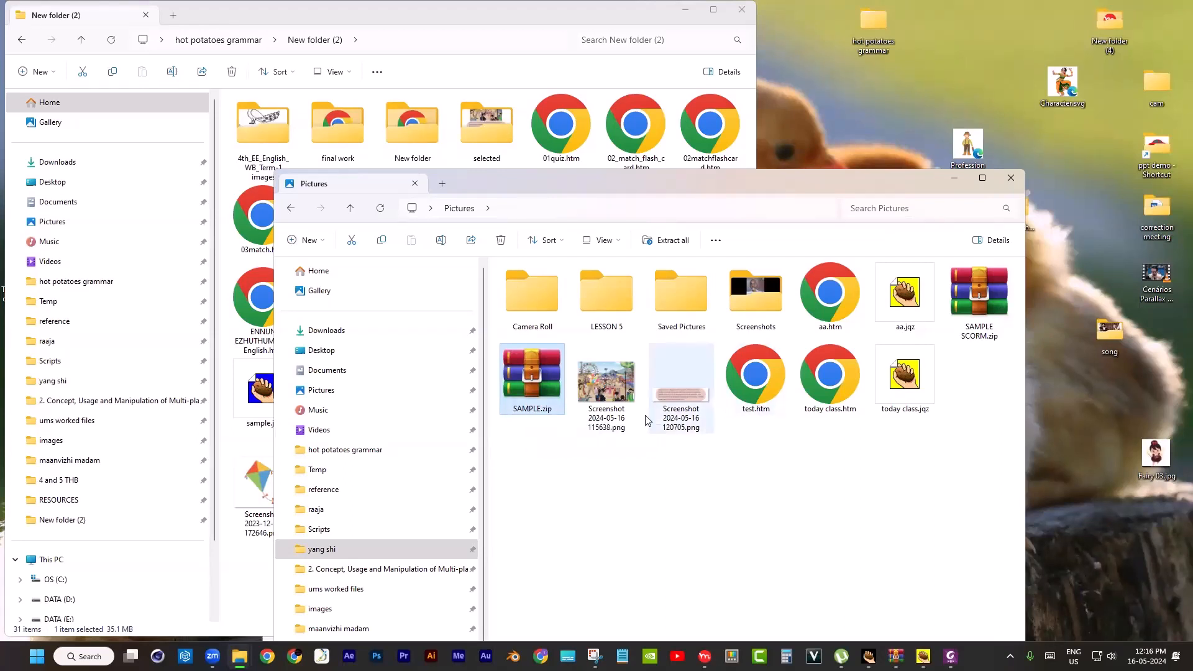
- Rename today class.htm in the Pictures folder as today_class.htm, replacing the space with an underscore
click(827, 416)
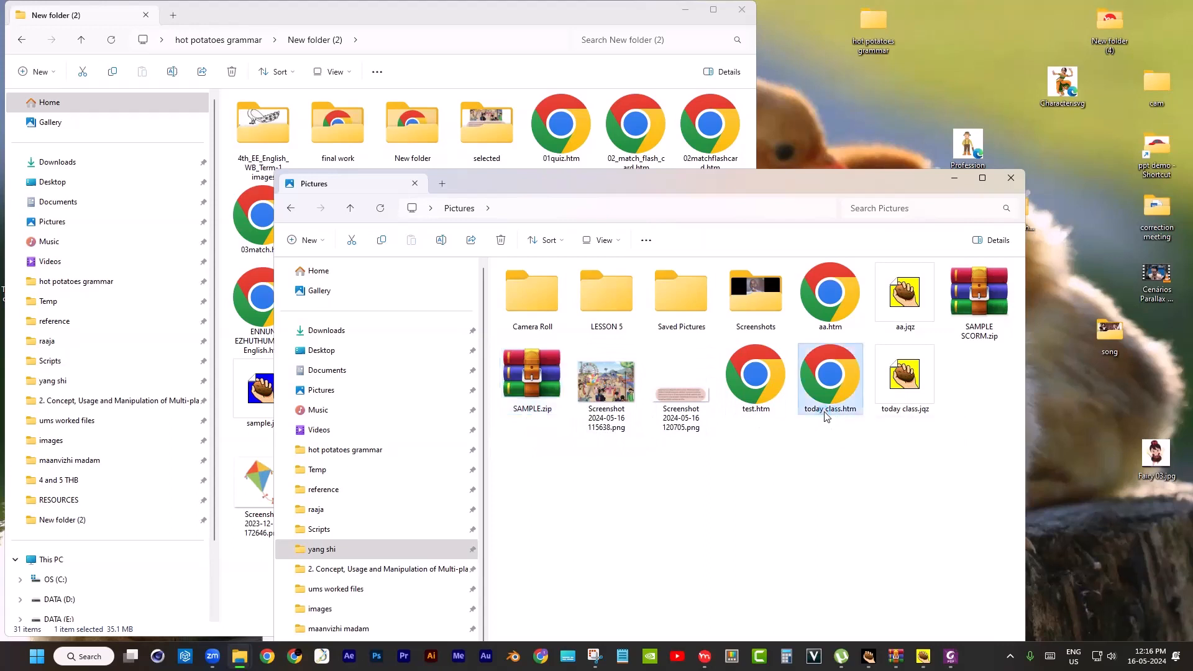
click(825, 410)
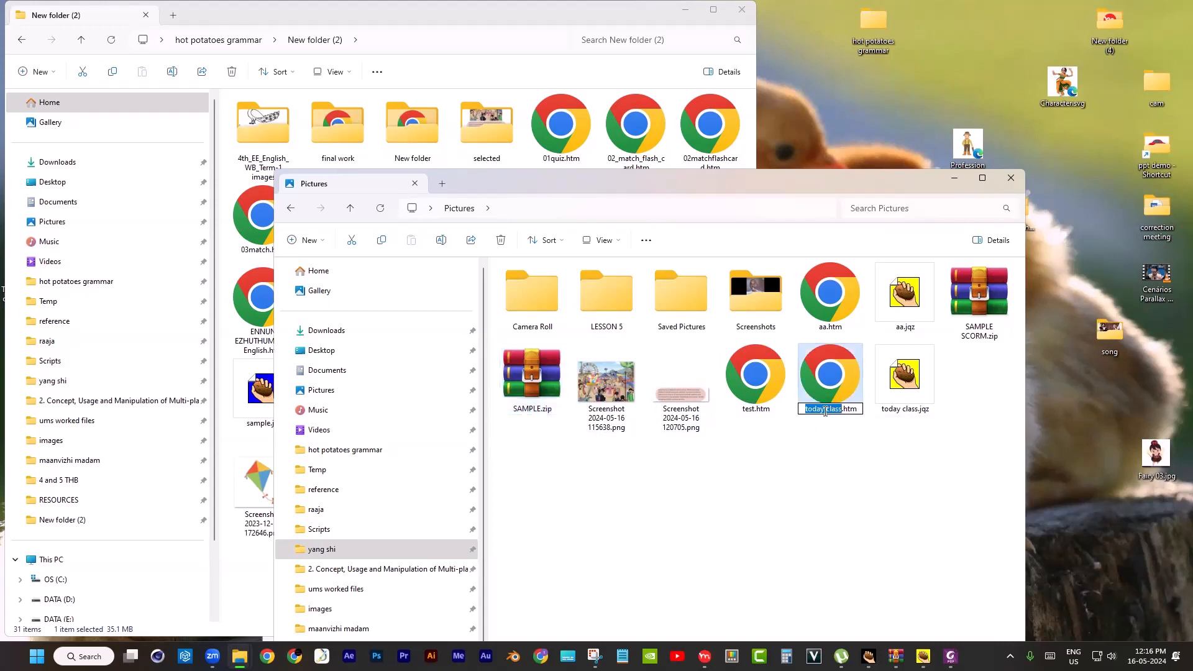
click(827, 412)
key(BackSpace)
text(_)
key(Return)
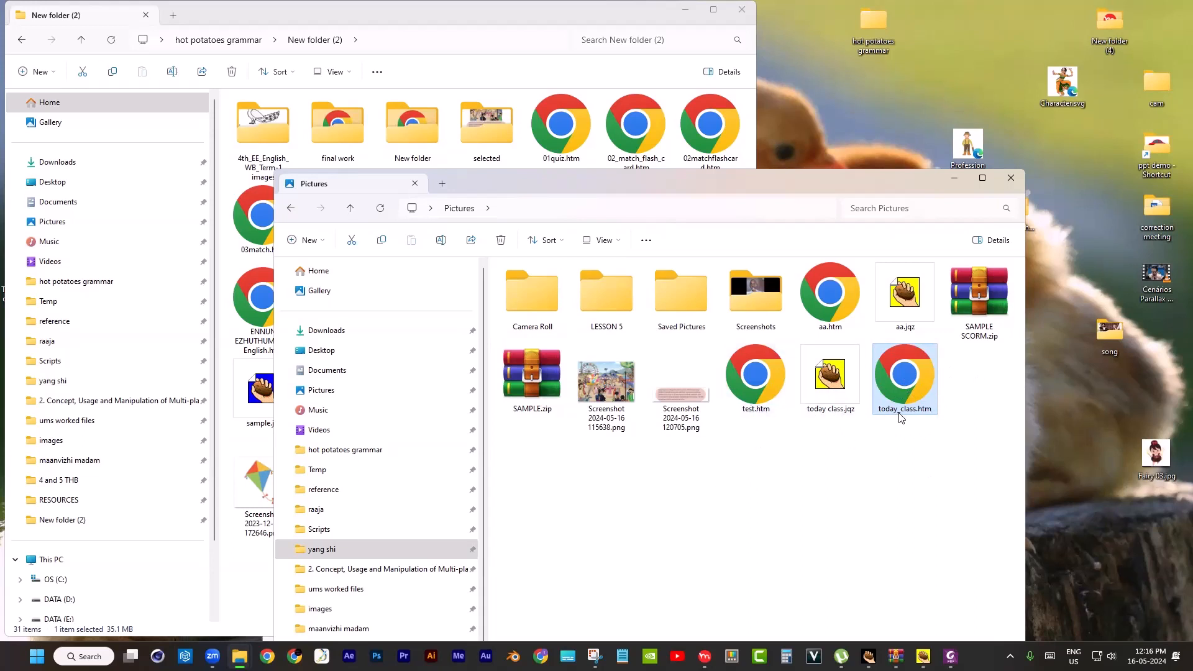
- Move SAMPLE.zip, SAMPLE SCORM.zip and today class.jqz from the Pictures folder into the LESSON 5 folder
mouse_move(903, 418)
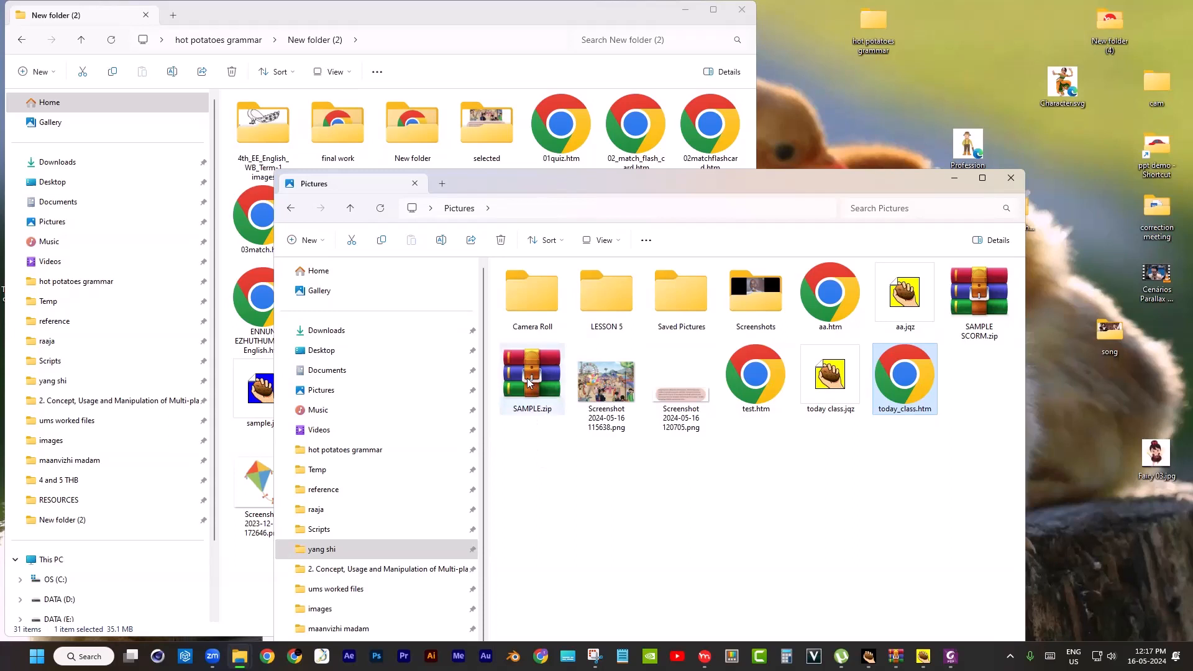
drag(527, 378, 594, 289)
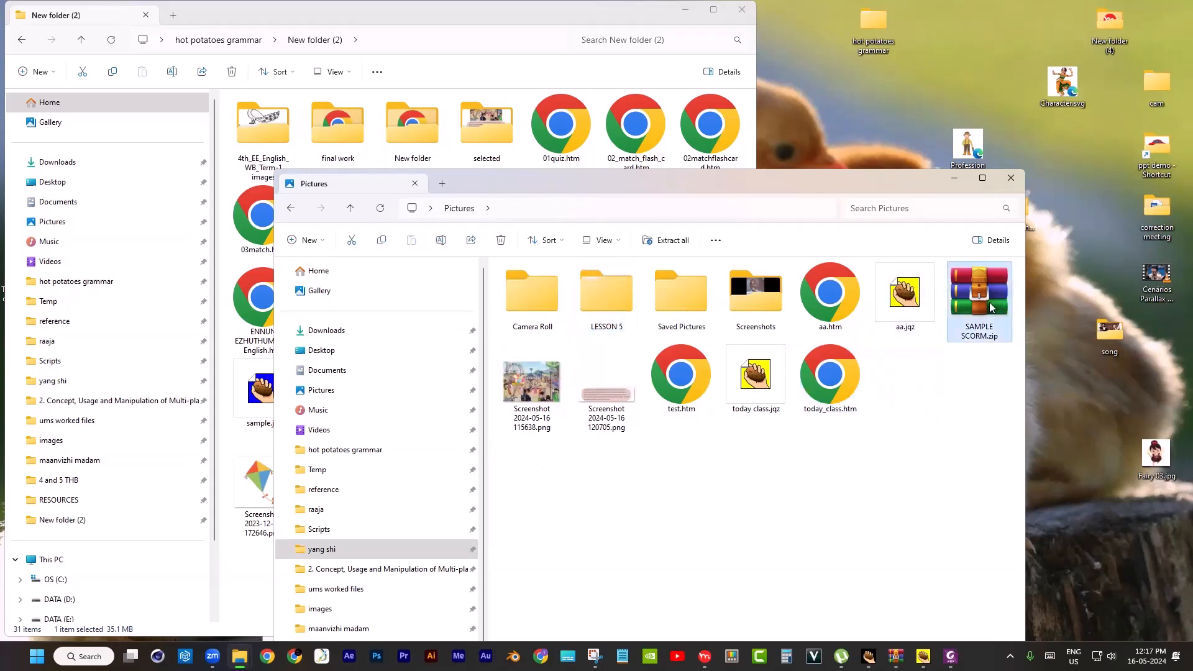
drag(988, 305, 598, 307)
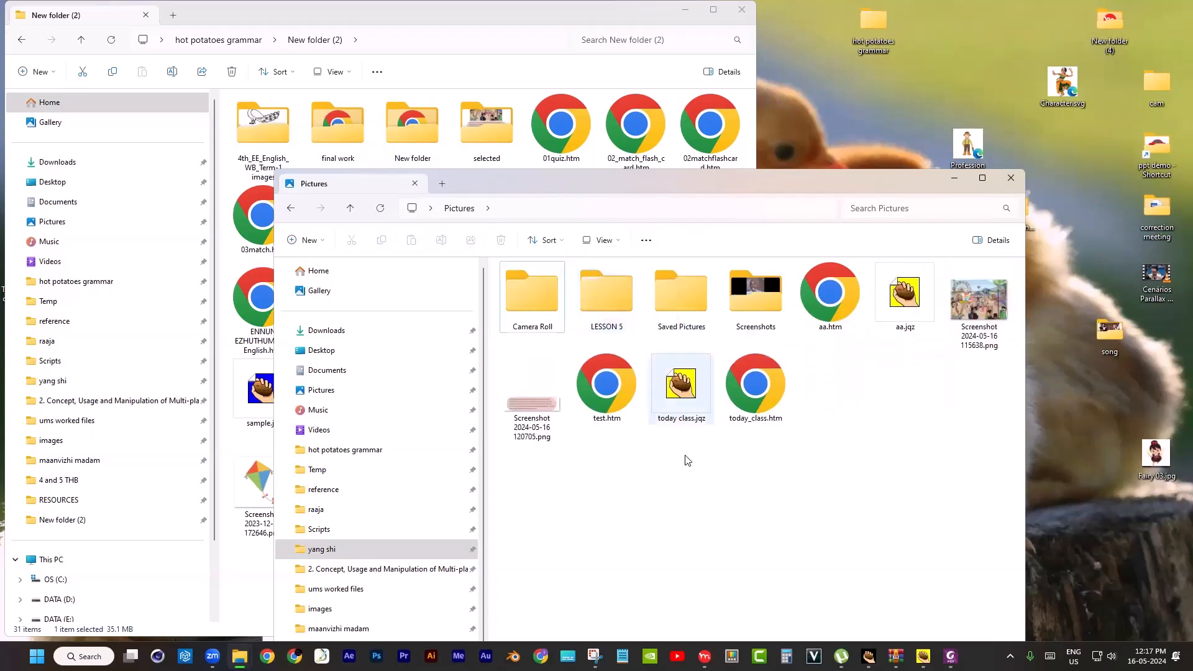
click(686, 403)
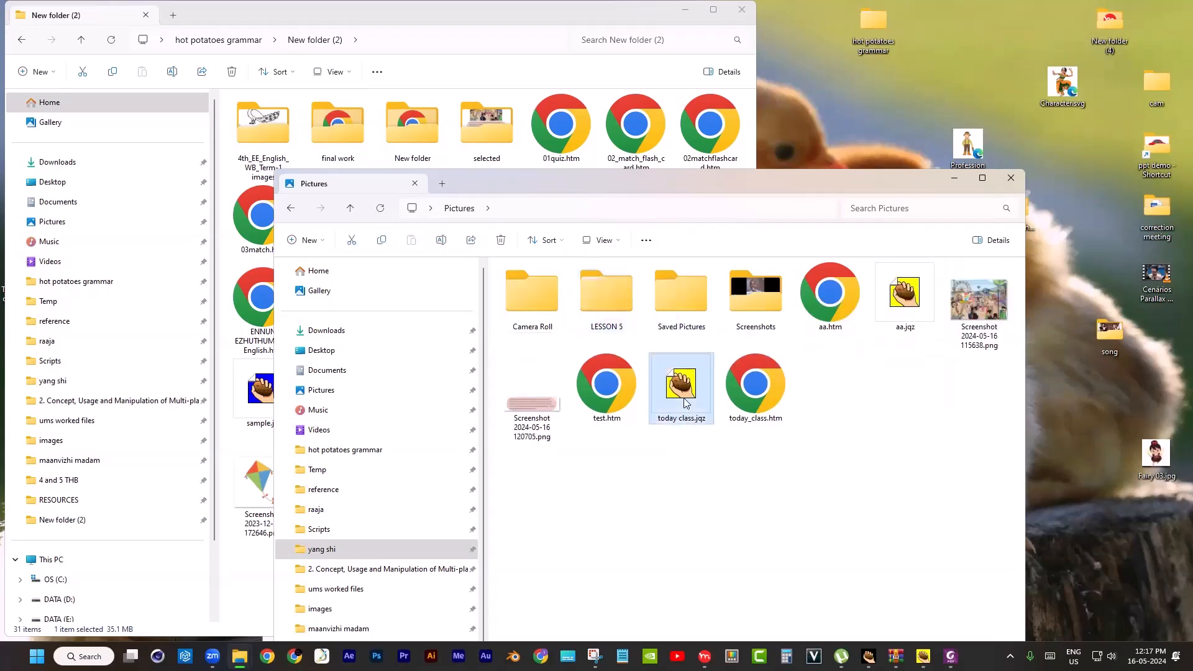
drag(685, 403, 608, 309)
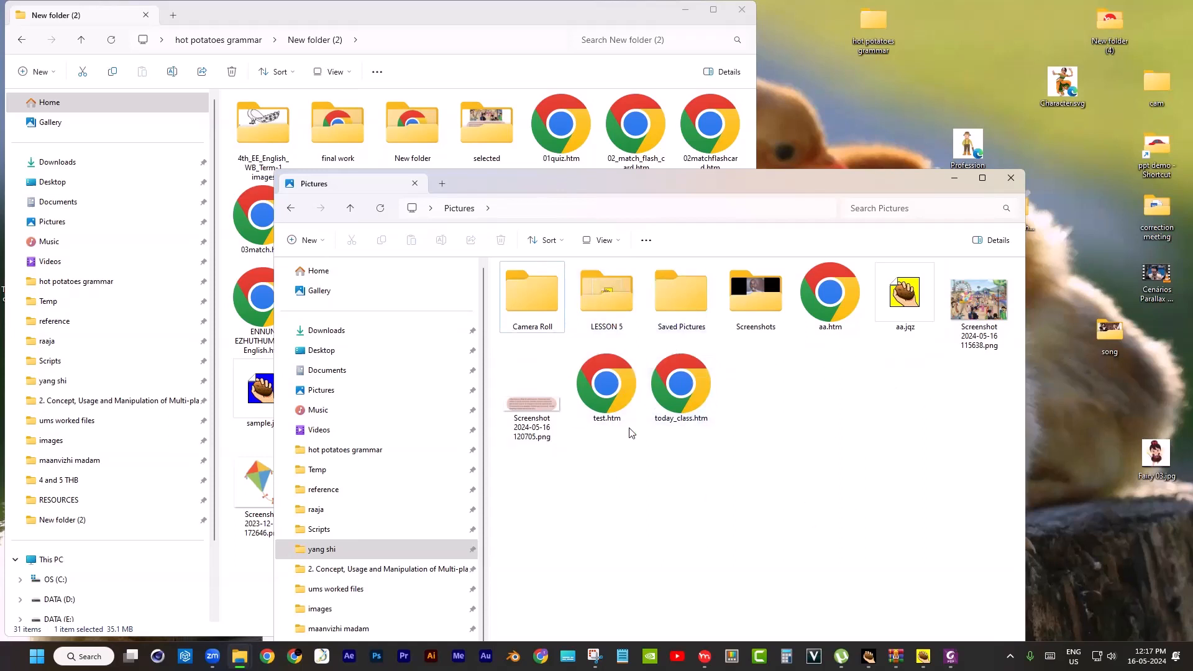
drag(687, 396, 764, 533)
- Delete test.htm, aa.jqz and aa.htm from the Pictures folder
click(623, 390)
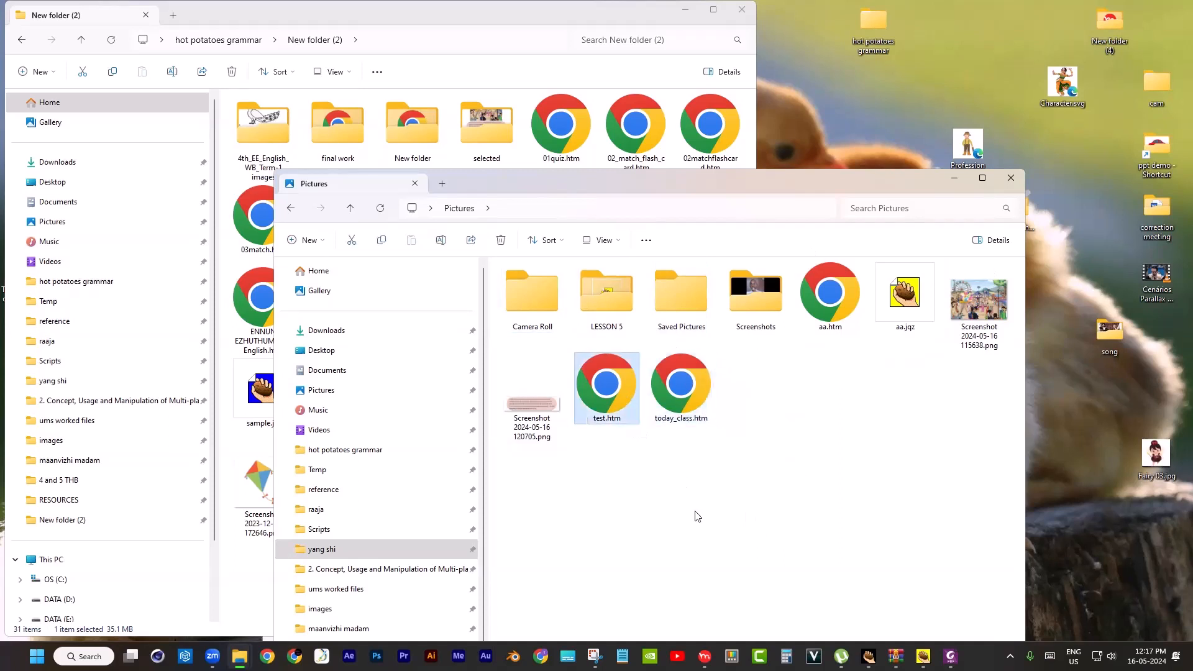
key(Delete)
click(895, 322)
key(Delete)
click(825, 306)
key(Delete)
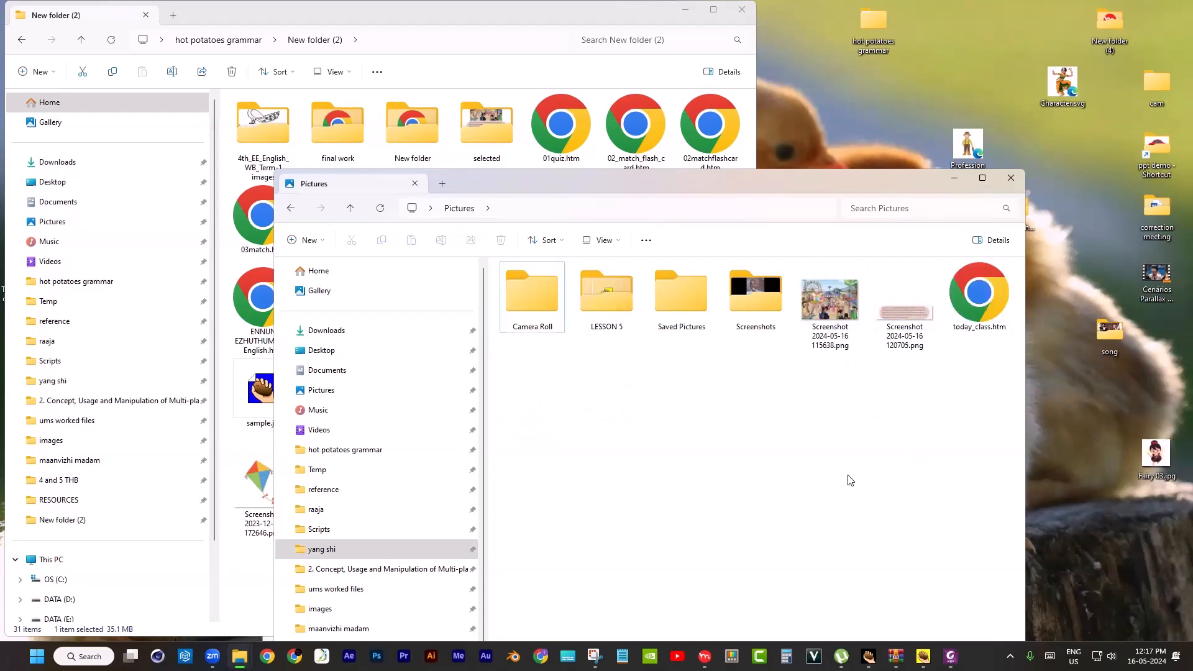
- Open the LESSON 5 folder to check the files moved into it, and minimize its window
click(984, 317)
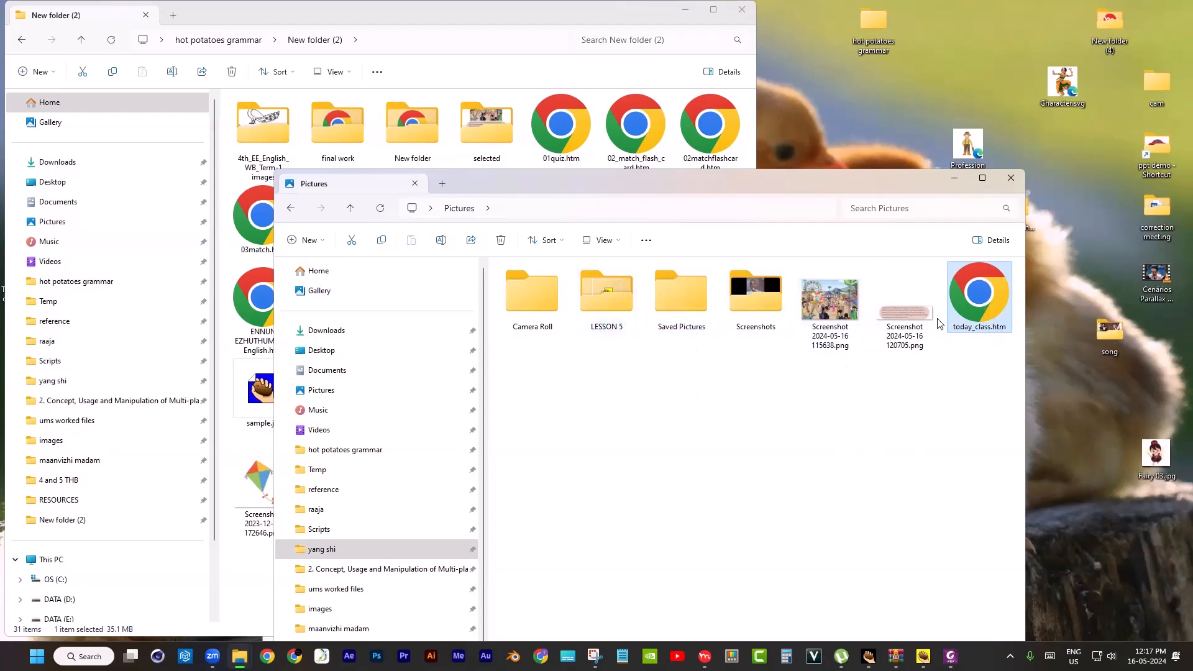
double_click(605, 302)
double_click(611, 297)
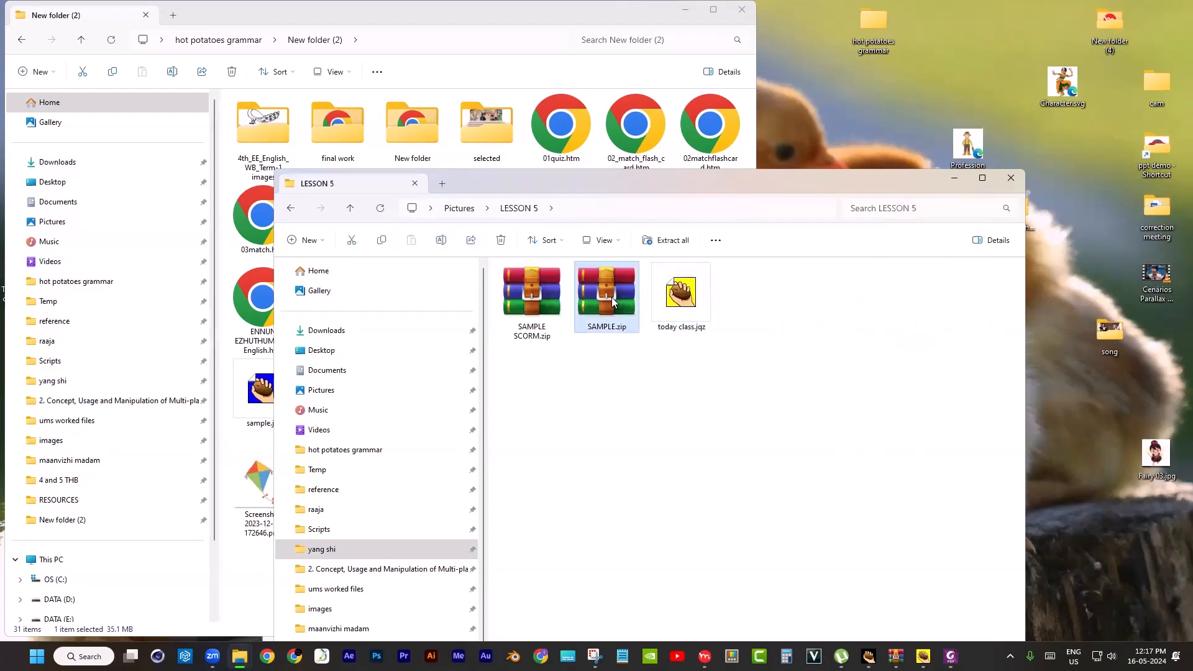
click(1043, 145)
click(955, 179)
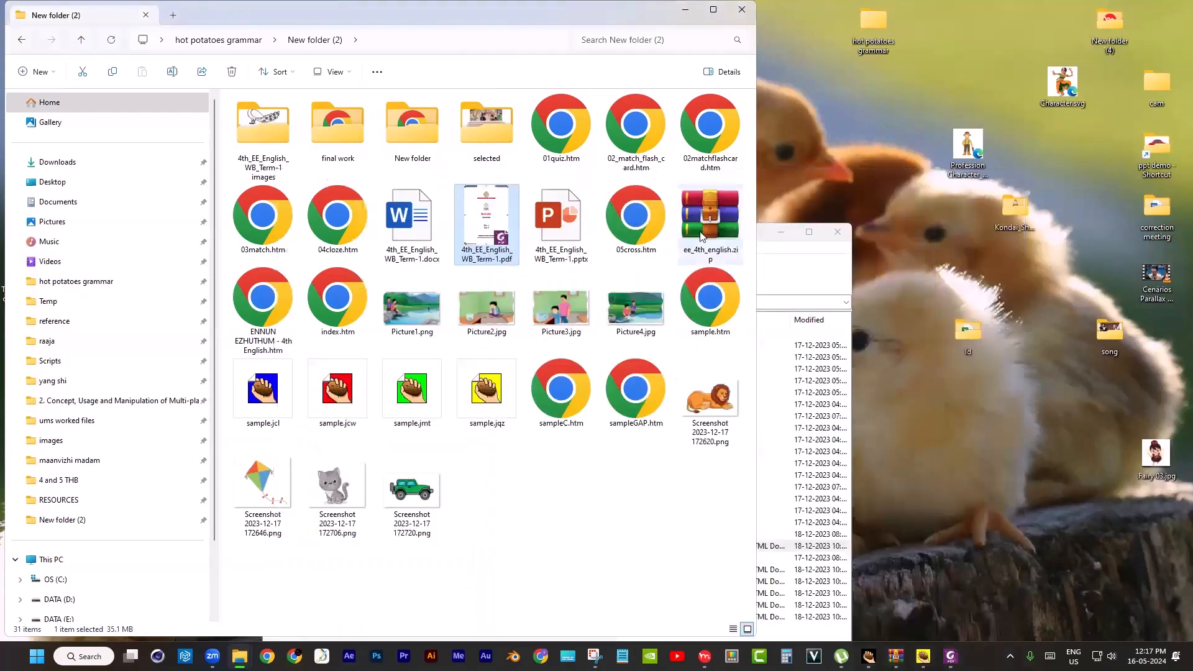